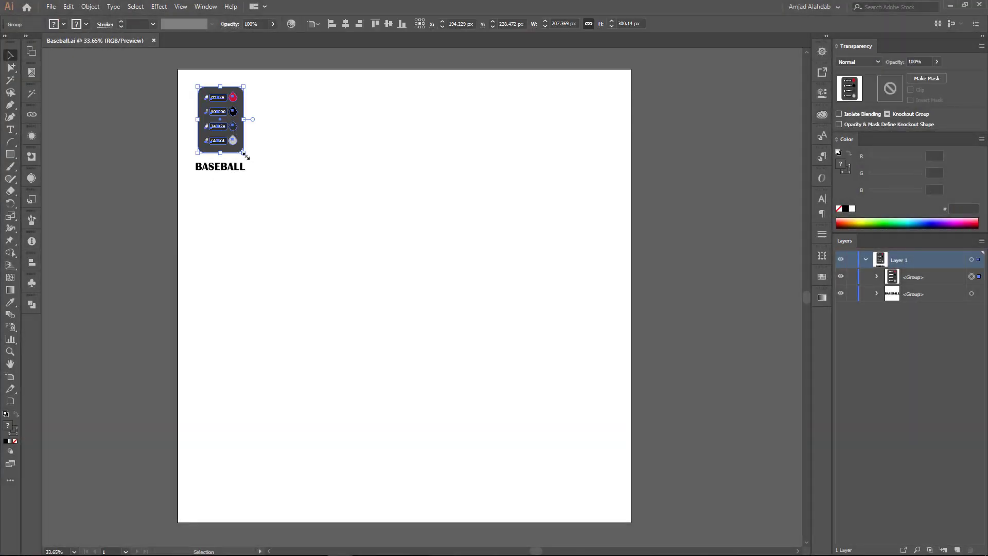
Step: Check the hex values of the red and dark grey 2e2e2e colour drops in the Color Picker
key("a")
left_click(481, 169, "alt")
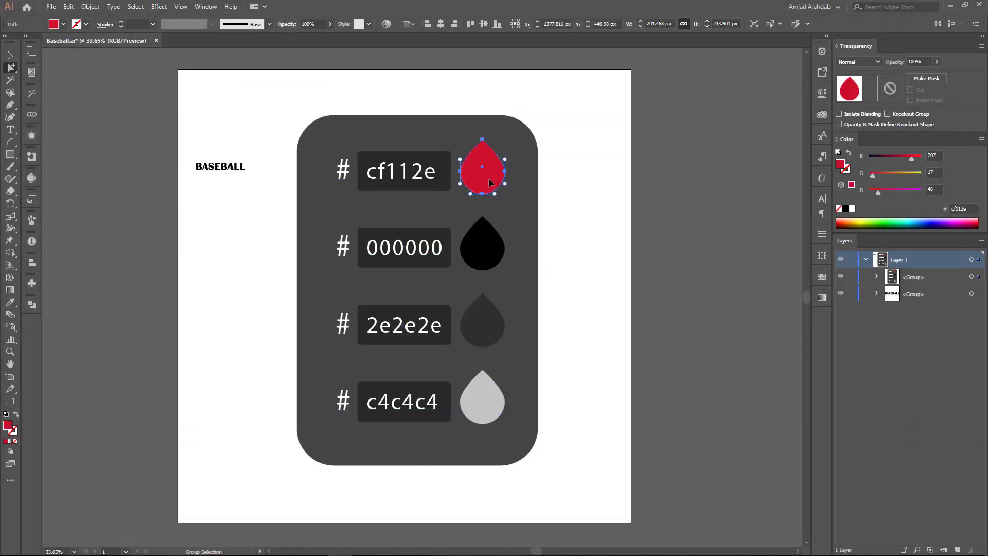
right_click(955, 208)
left_click(841, 167)
double_click(841, 168)
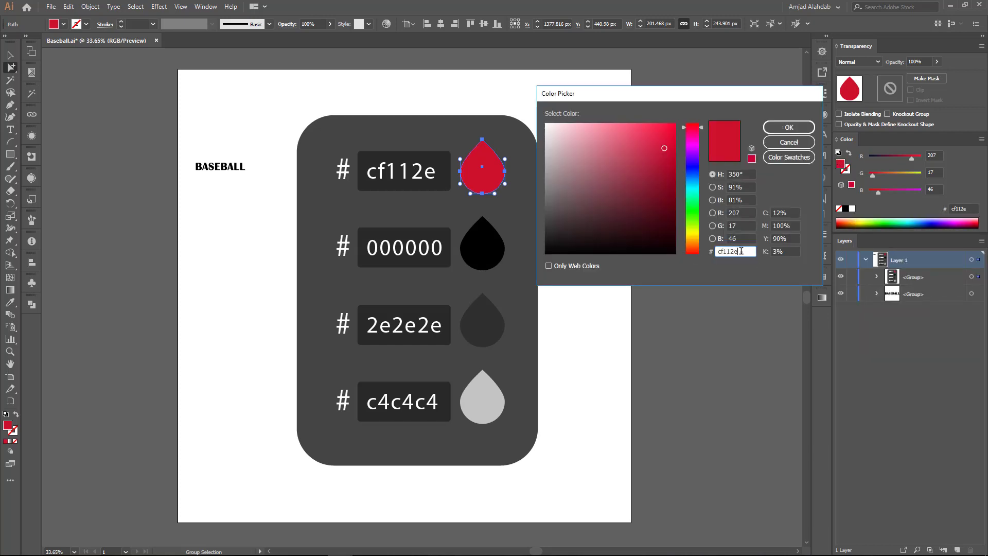
left_click(791, 145)
left_click(483, 323)
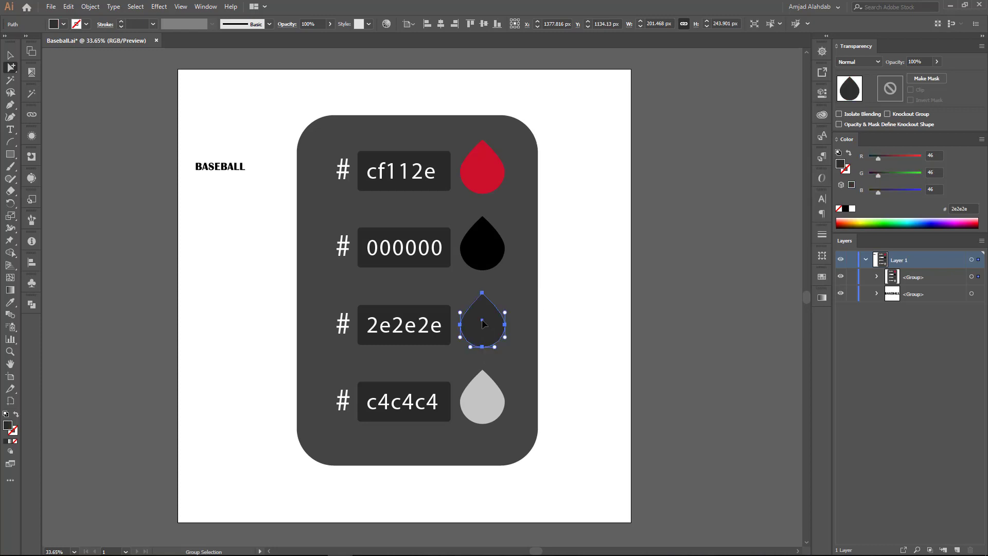
left_click(692, 295)
key("v")
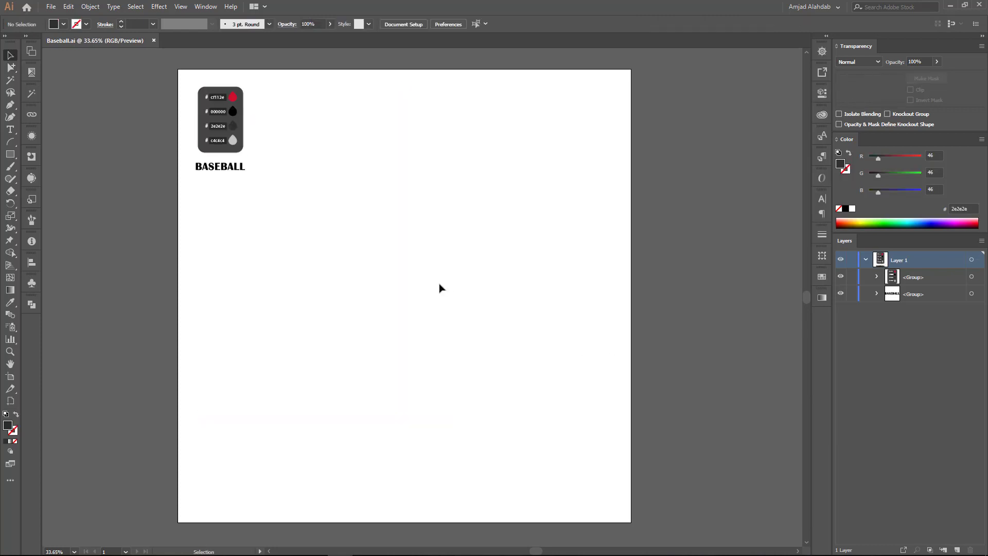
Step: Draw a 2048 × 2048 px square that fills the artboard exactly
left_click(8, 157)
left_click(299, 137)
type("2048")
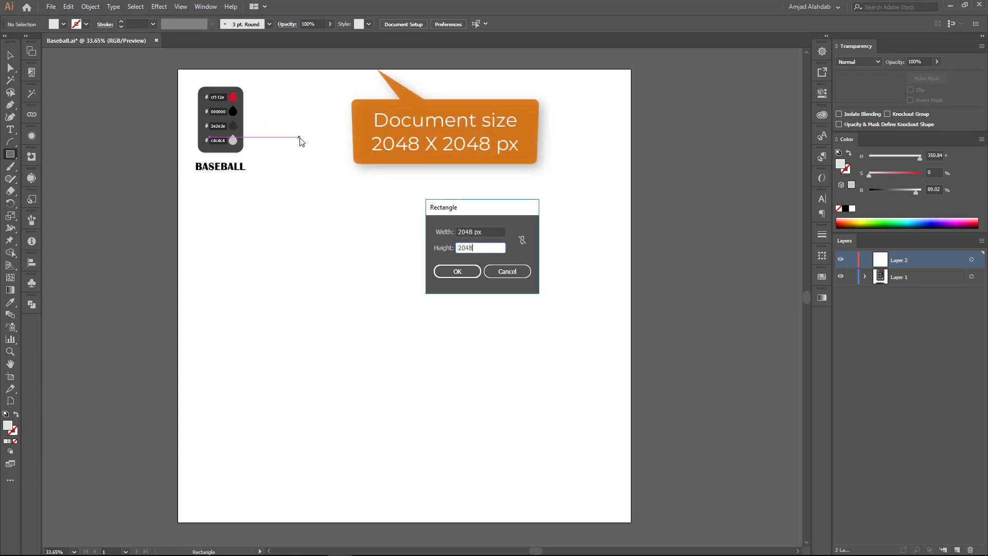
key("Return")
key("v")
left_click_drag(304, 146, 183, 78)
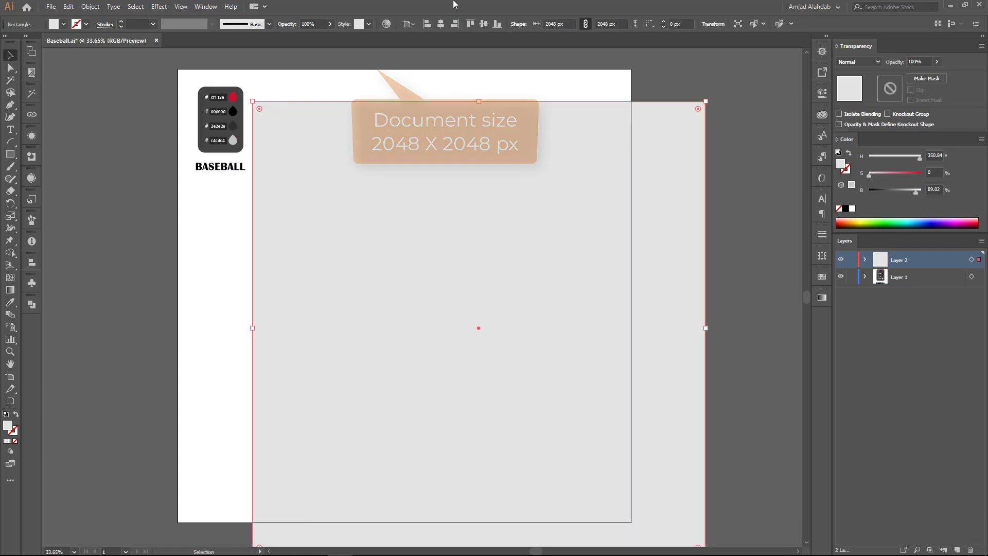
Step: Move Layer 2 below Layer 1, lock it, and add a new Layer 3
left_click_drag(898, 260, 898, 283)
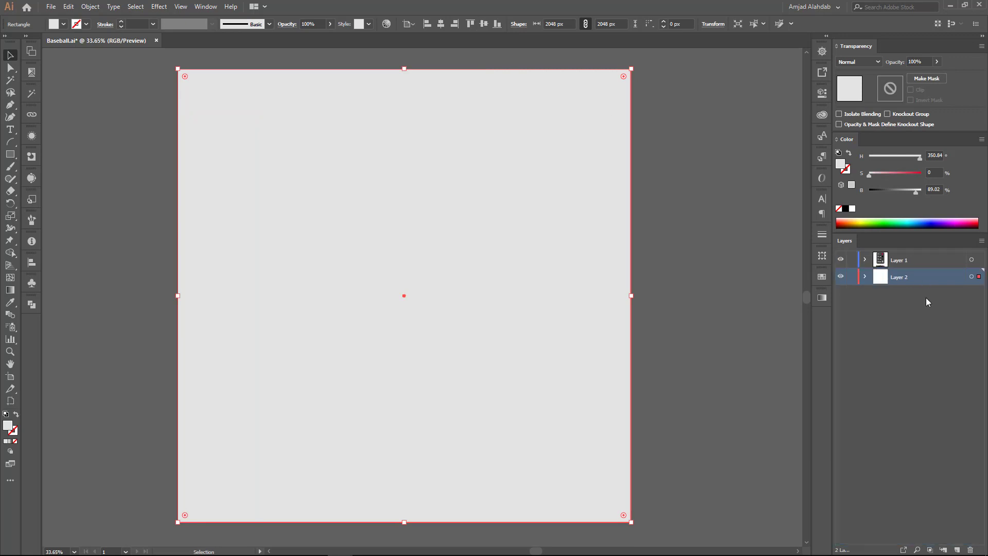
left_click(851, 276)
left_click(908, 258)
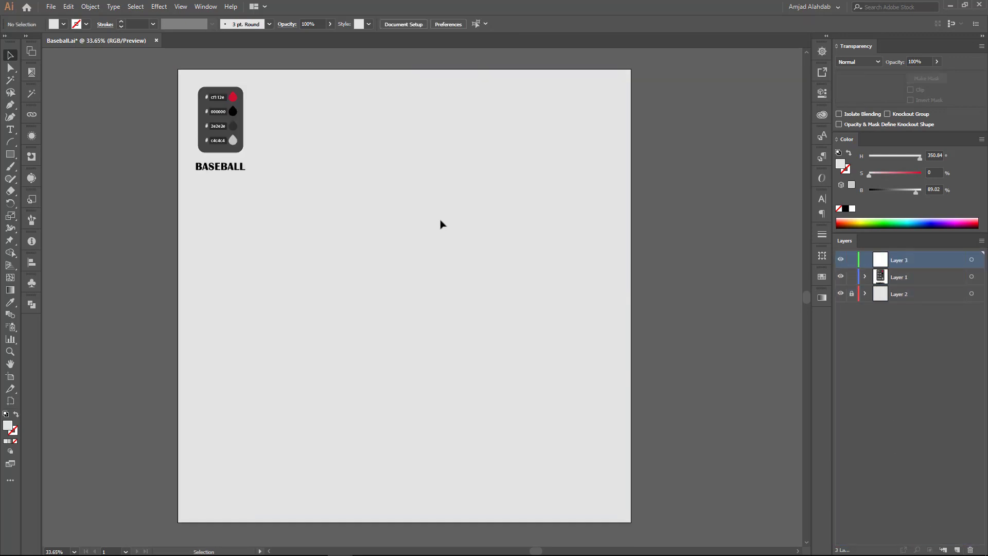
Step: Draw a black 365 × 633 px rectangle centred on the artboard
left_click(397, 235)
type("365")
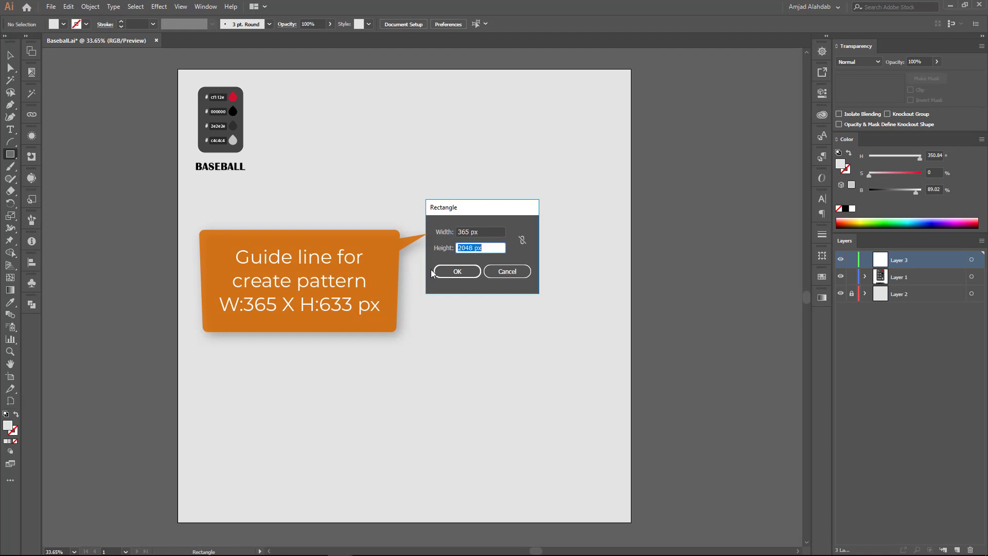
type("633")
left_click(432, 273)
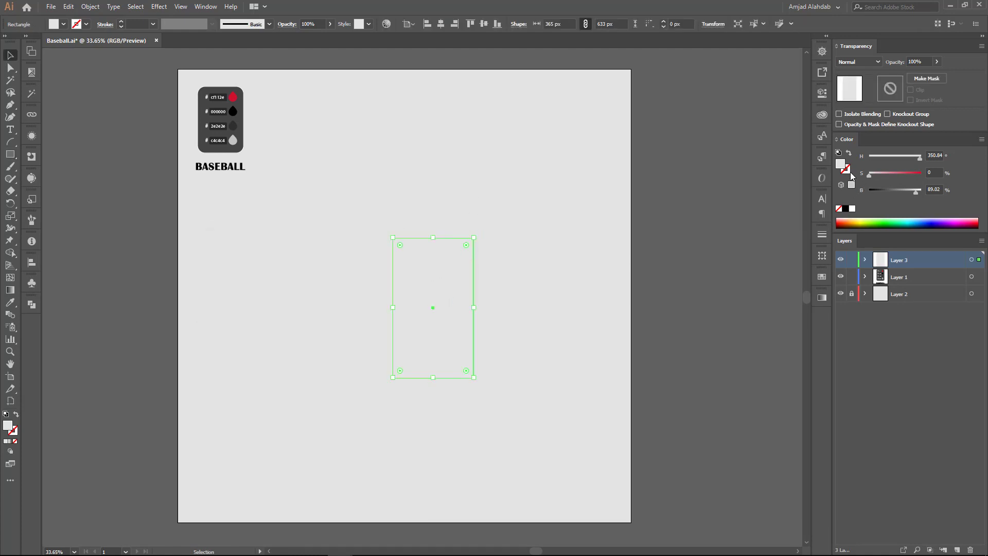
left_click(846, 209)
left_click_drag(442, 288, 414, 276)
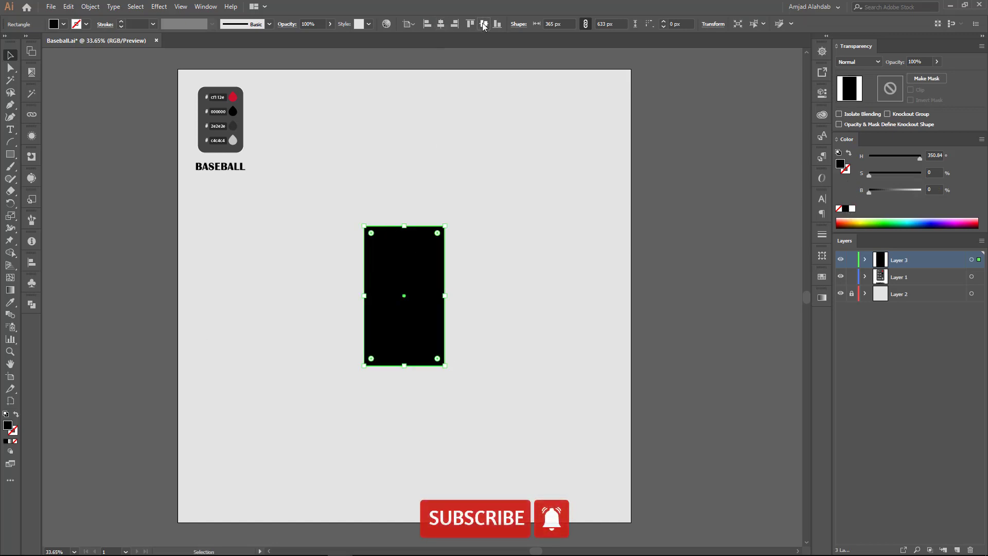
Step: Move the swatch card beside the black rectangle
scroll(408, 304, "up", 2, "alt")
scroll(148, 196, "up", 3)
scroll(147, 196, "left", 2)
left_click_drag(180, 131, 303, 404)
left_click(428, 246)
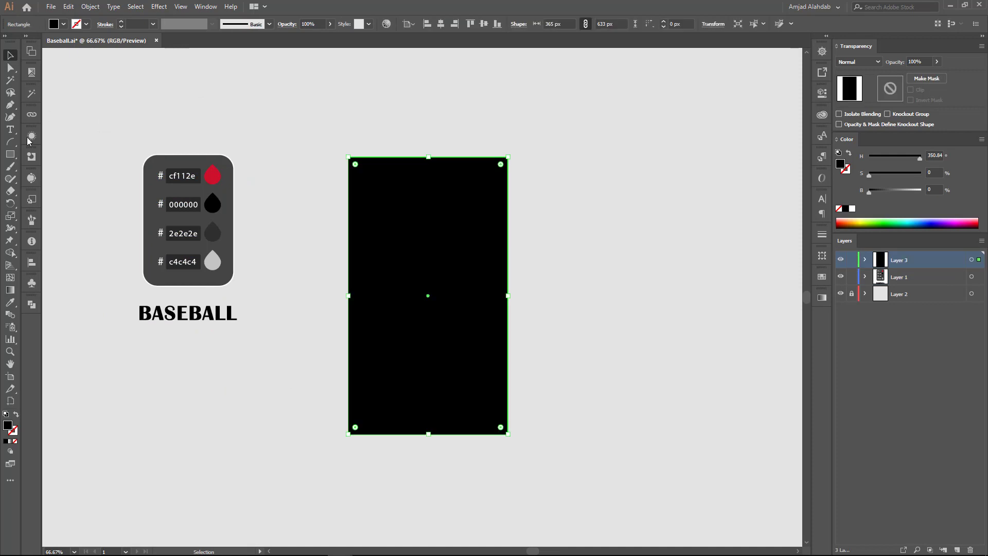
Step: Draw a vertical line through the rectangle's centre
left_click(11, 154)
left_click(51, 220)
left_click_drag(427, 295, 428, 118)
key("v")
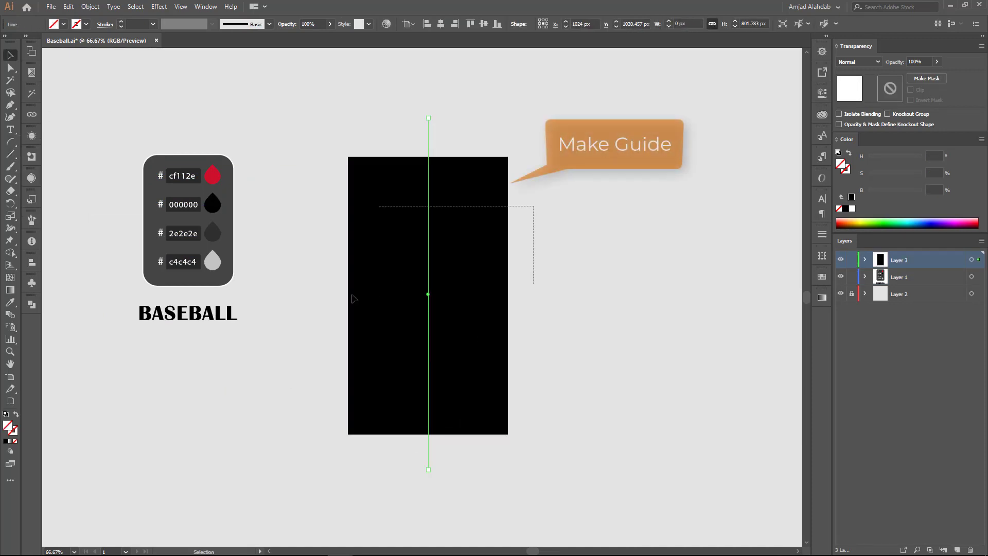
Step: Turn the rectangle and centre line into guides
left_click_drag(529, 210, 404, 252)
right_click(404, 253)
left_click(432, 375)
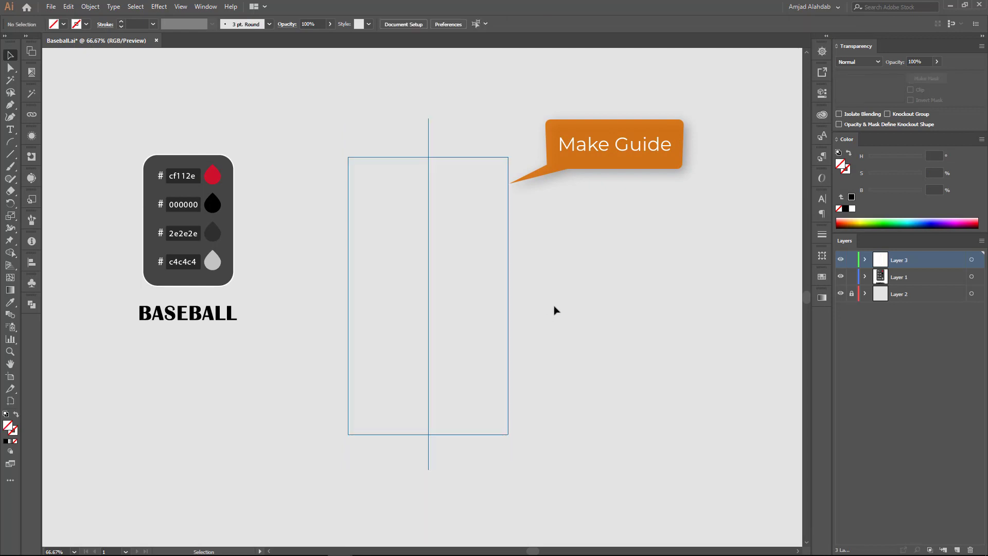
left_click_drag(424, 280, 423, 281)
Step: Lock the guides and set up a red 100 pt round-capped stroke
left_click(416, 183)
key("ctrl+alt+semicolon")
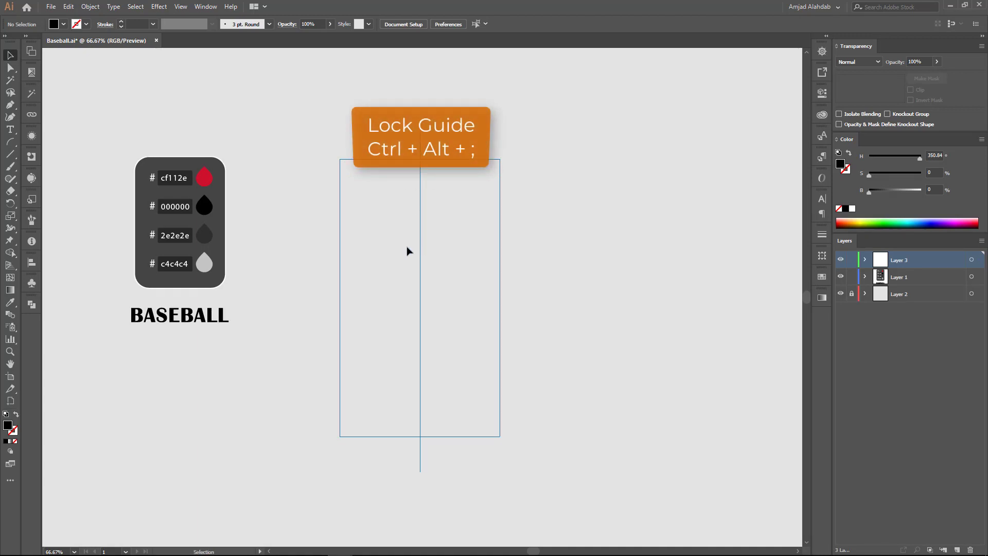
key("ctrl+semicolon")
key("ctrl+semicolon")
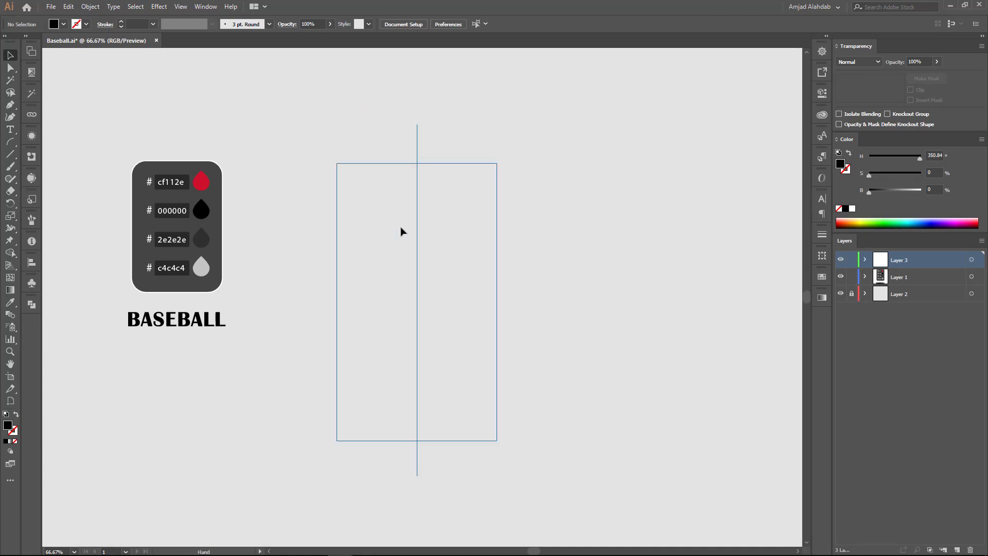
left_click(848, 154)
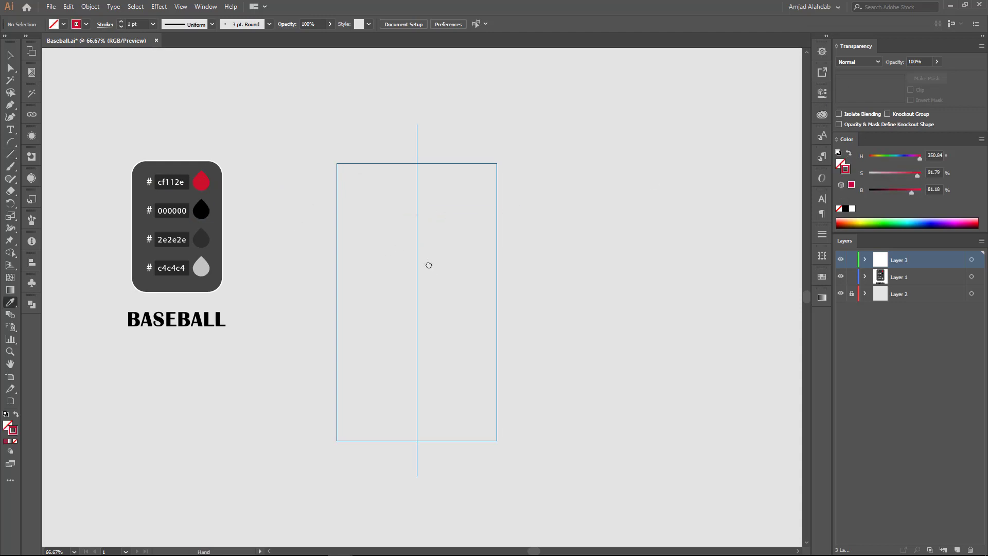
left_click_drag(428, 265, 430, 255)
left_click(822, 234)
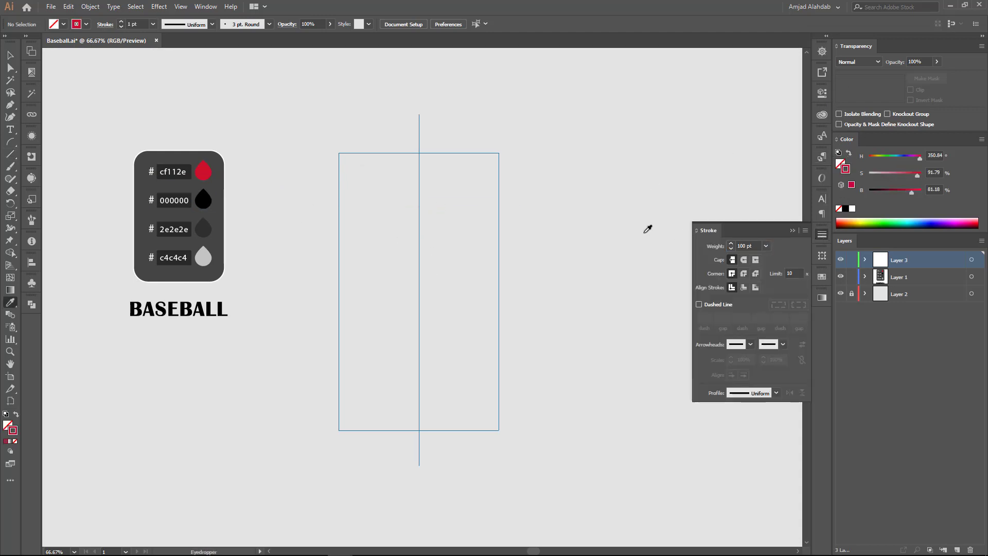
key("backslash")
left_click(743, 260)
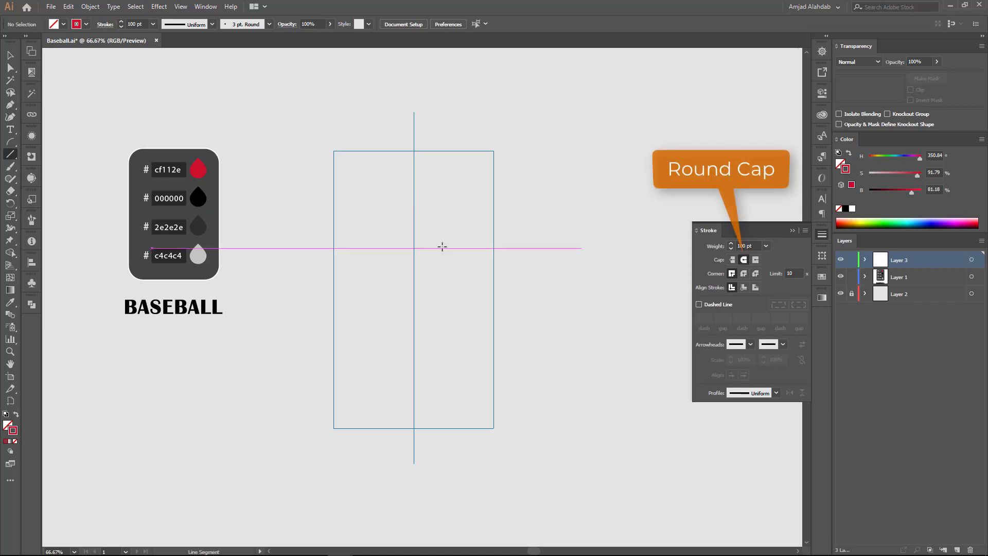
Step: Draw the red diagonal from the guide box's top-left to its right edge
left_click_drag(334, 151, 493, 288)
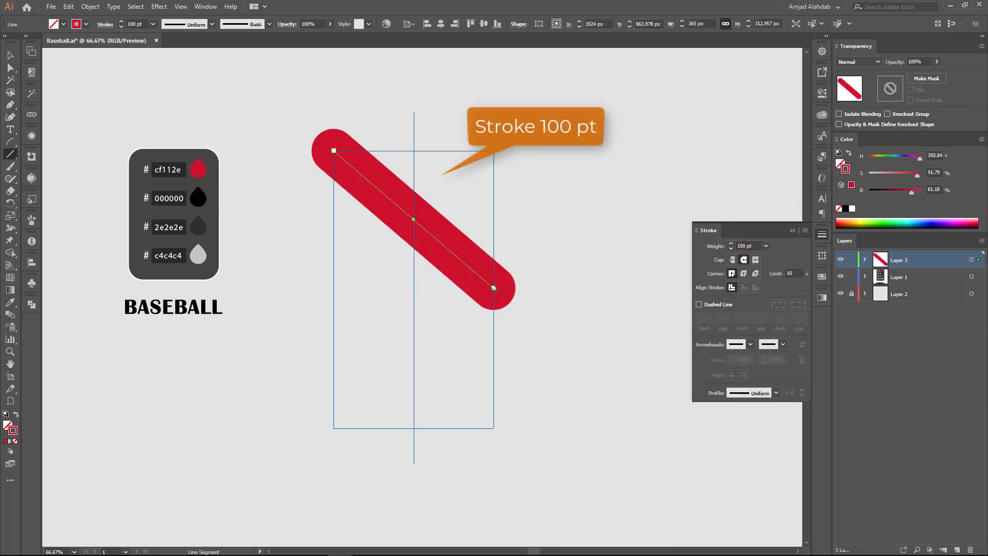
key("ctrl+1")
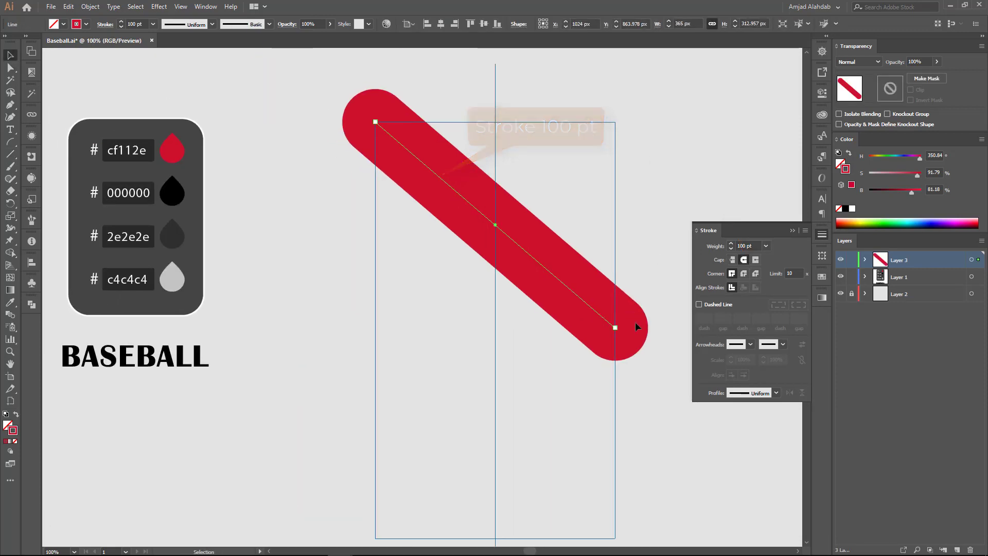
left_click_drag(615, 328, 587, 304)
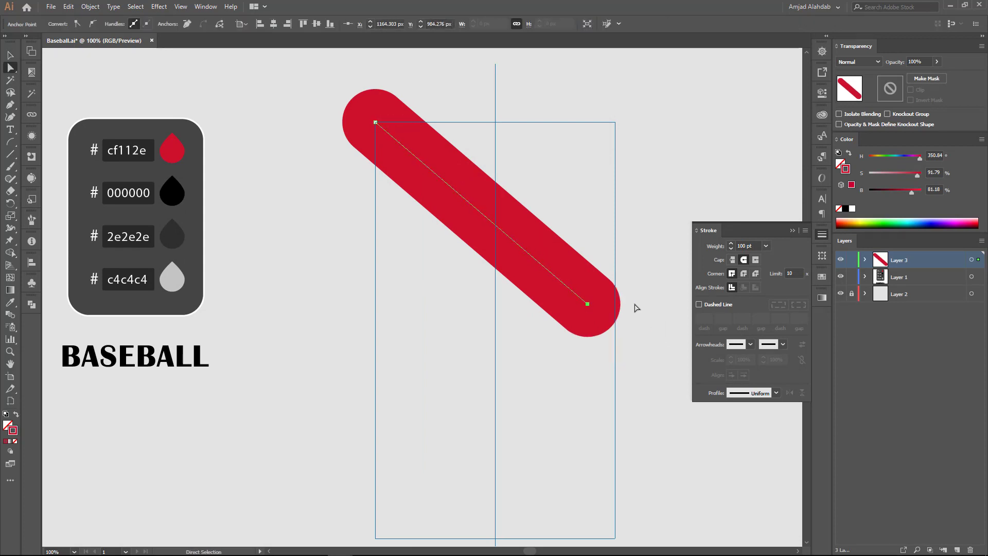
left_click(443, 254)
left_click_drag(443, 255, 424, 246)
key("backslash")
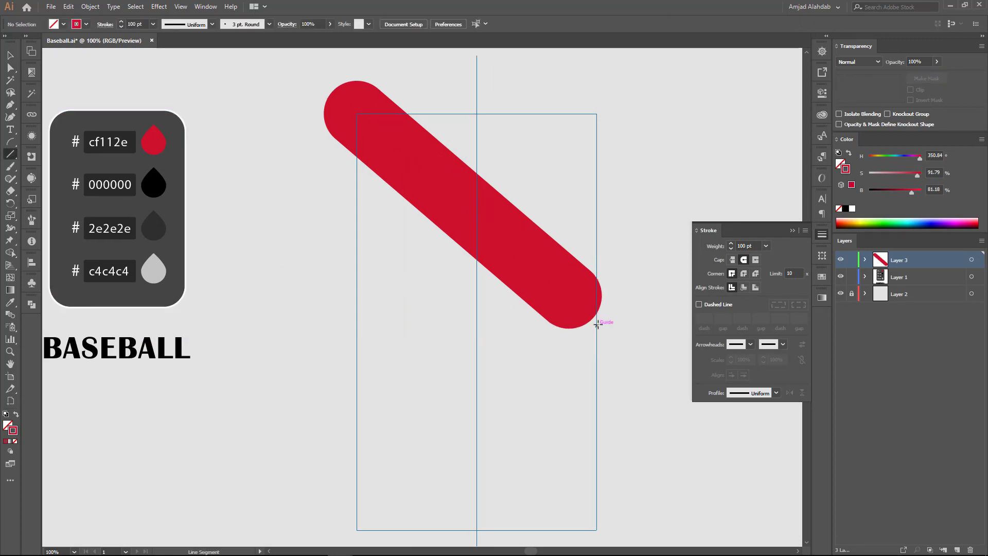
Step: Draw a light grey c4c4c4 horizontal line across the guide box, beneath the red line
left_click_drag(372, 326, 356, 322)
left_click(732, 259)
key("v")
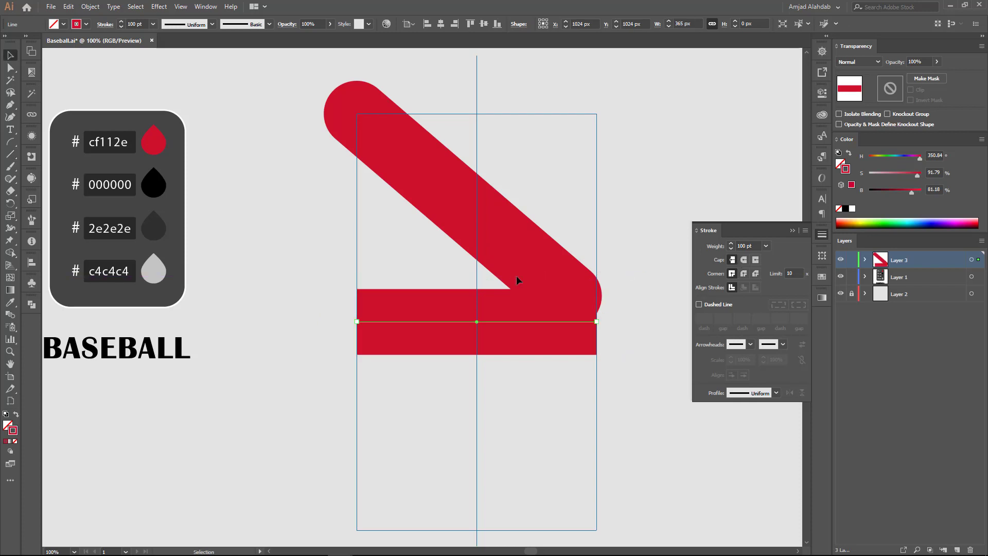
key("i")
left_click(159, 265)
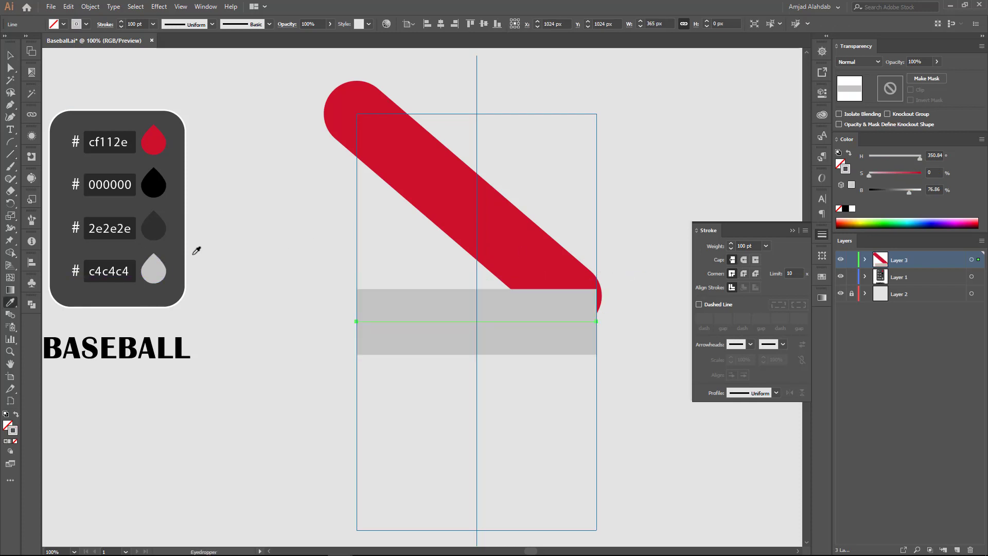
left_click(865, 260)
left_click_drag(933, 280, 931, 303)
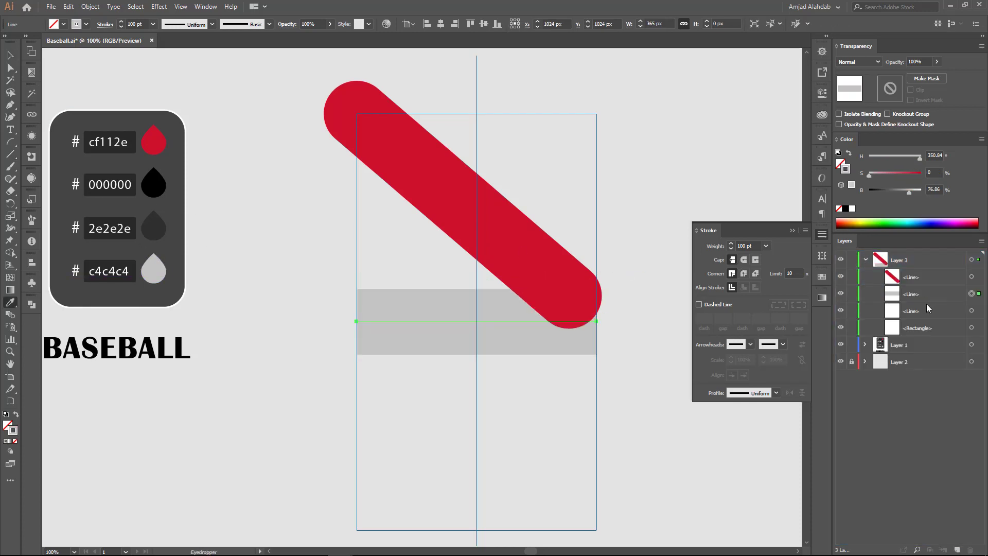
Step: Duplicate it as a dark grey 2e2e2e line with a 60 pt stroke
left_click_drag(960, 537, 957, 549)
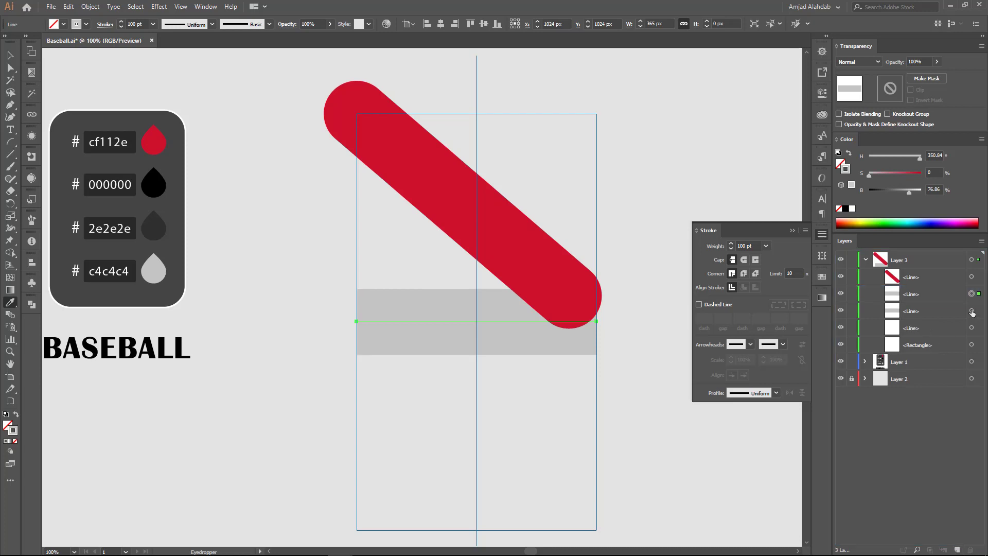
left_click(755, 246)
type("85")
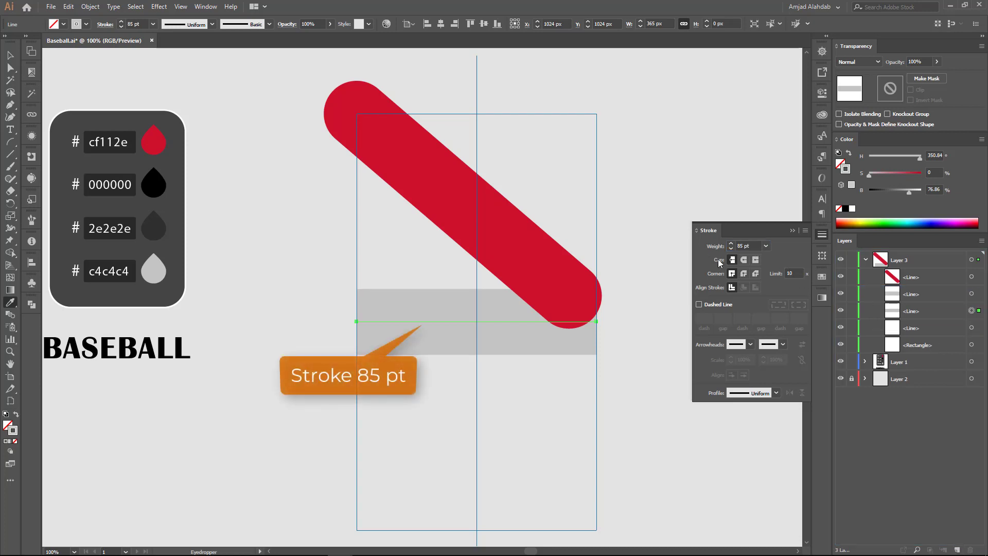
left_click(972, 294)
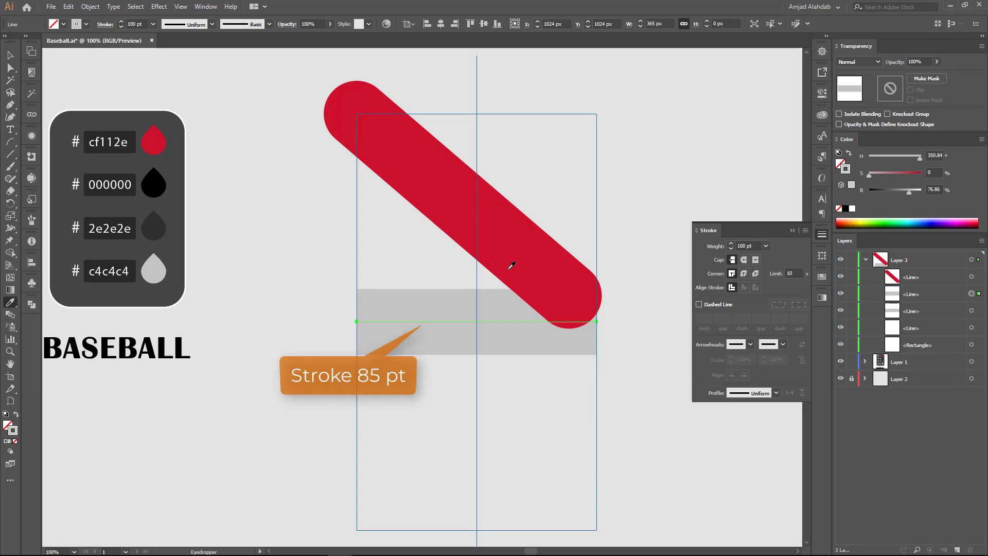
left_click(152, 232)
type("60")
key("Return")
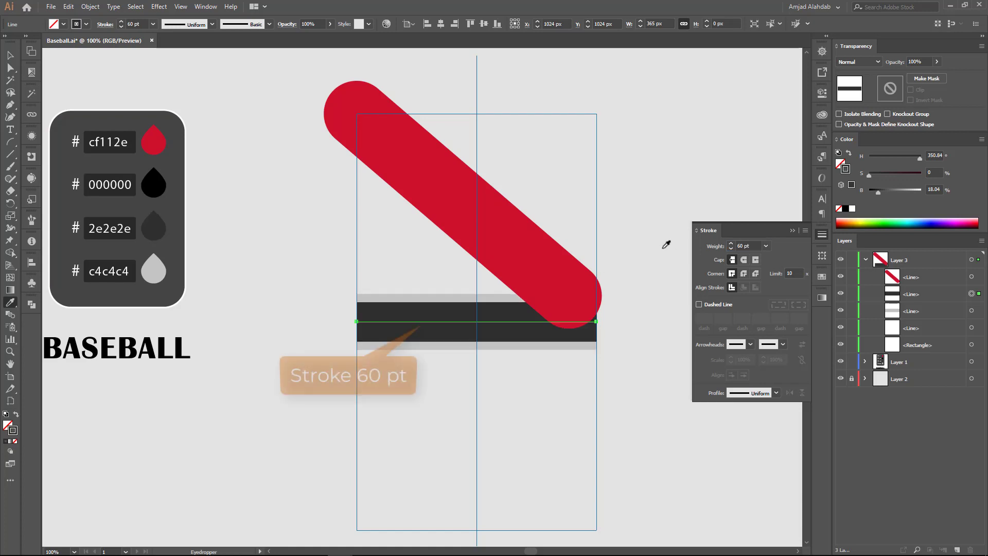
Step: Duplicate the bar again as a black 000000 line with a 15 pt stroke
left_click_drag(909, 304, 952, 472)
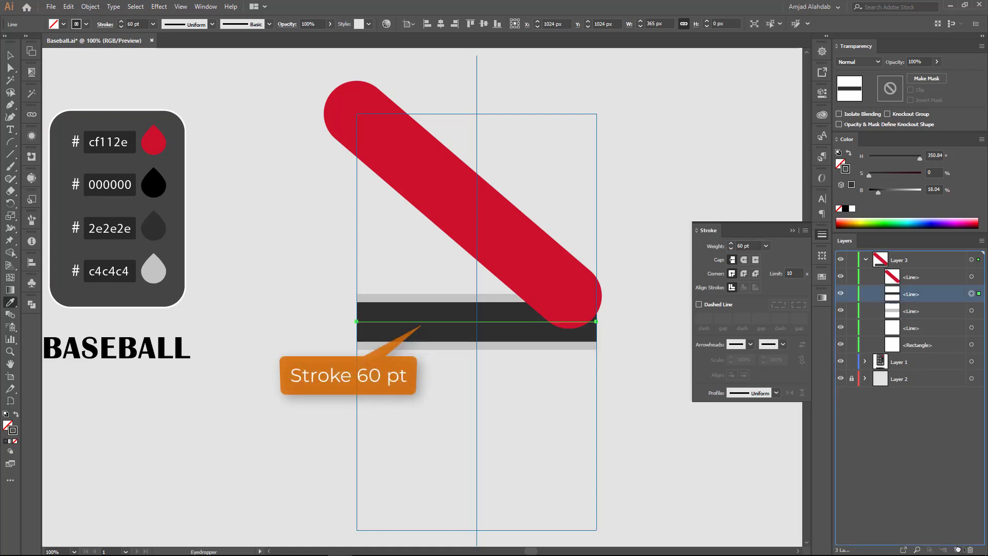
left_click_drag(957, 549, 957, 549)
left_click(153, 185)
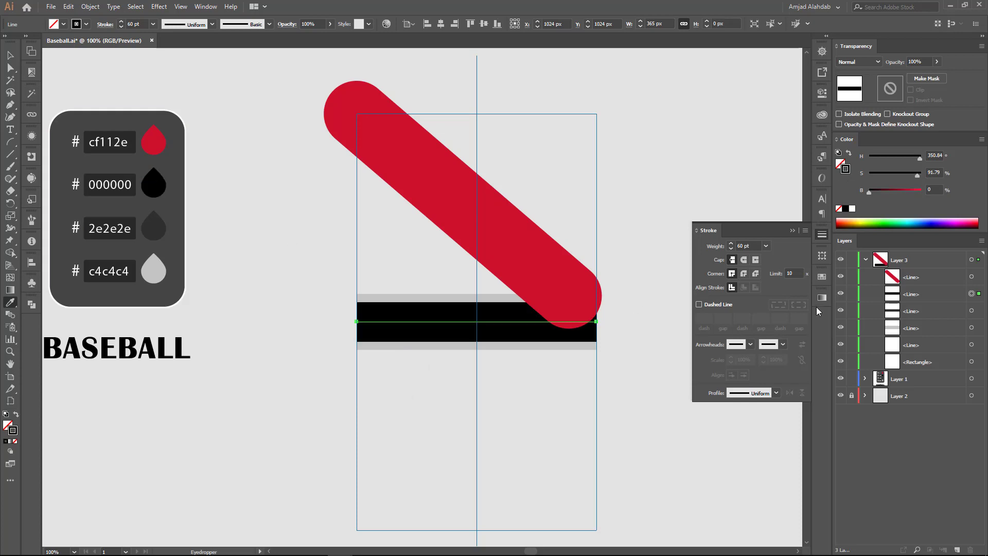
left_click(749, 245)
type("15")
key("Return")
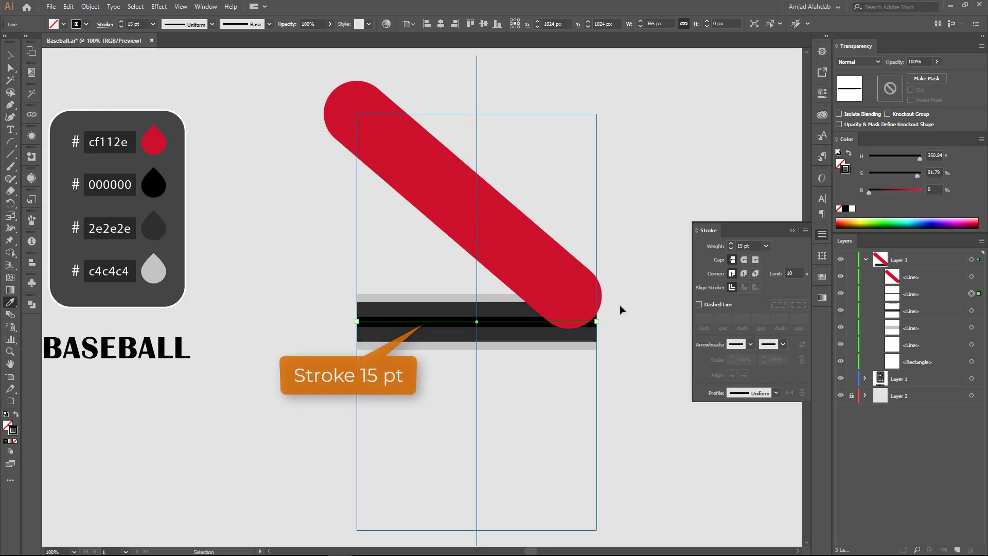
Step: Adjust the red bar's lower end point with Direct Selection
key("ctrl+shift+a")
key("a")
left_click_drag(569, 297, 568, 302)
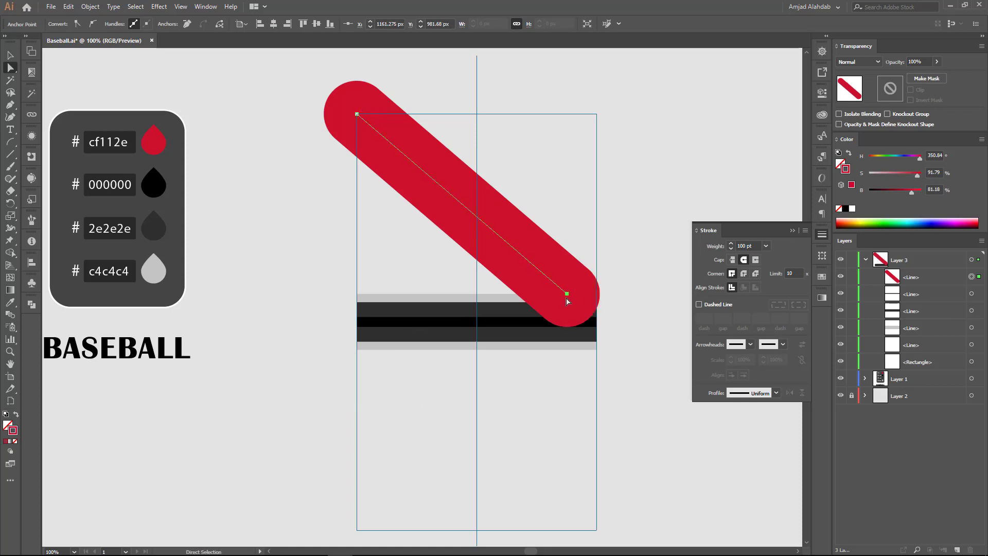
Step: Reposition the first red bar's lower and upper end points
key("ctrl+plus")
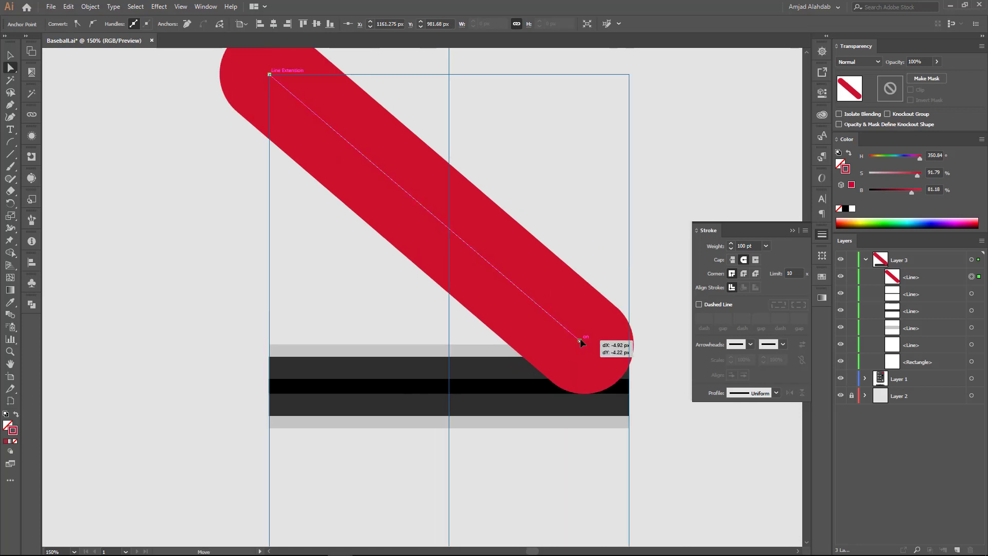
left_click_drag(580, 342, 580, 341)
scroll(233, 122, "up", 1)
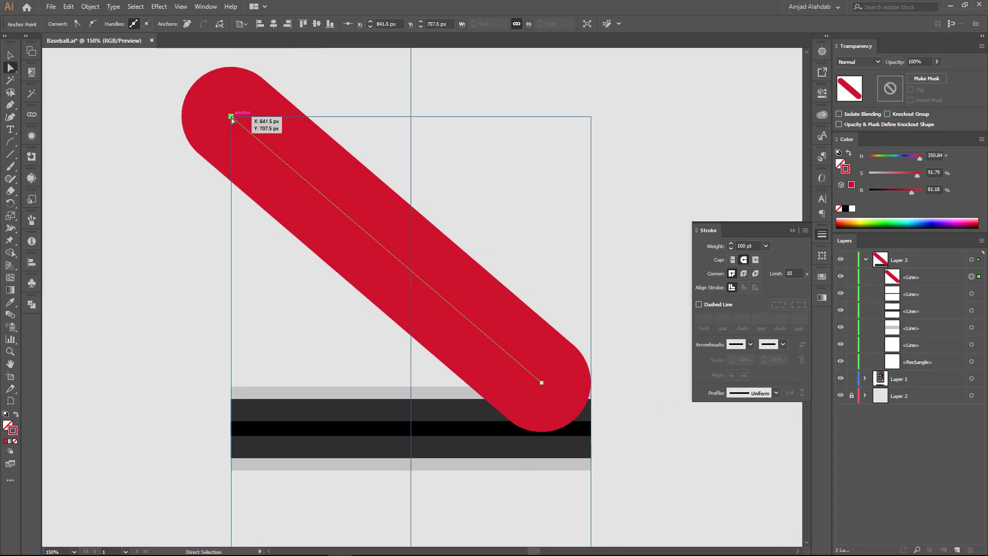
left_click_drag(231, 117, 256, 141)
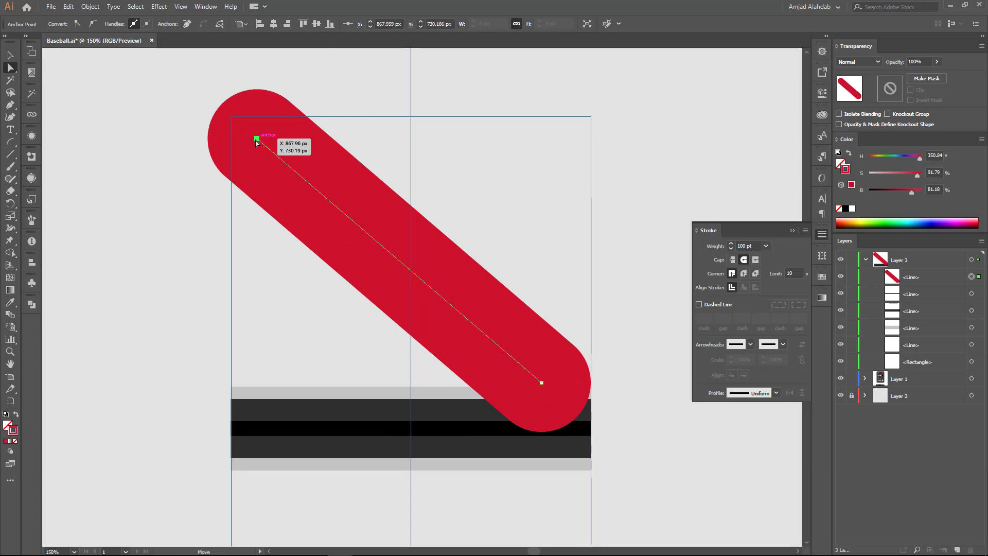
scroll(257, 142, "down", 2)
key("ctrl+minus")
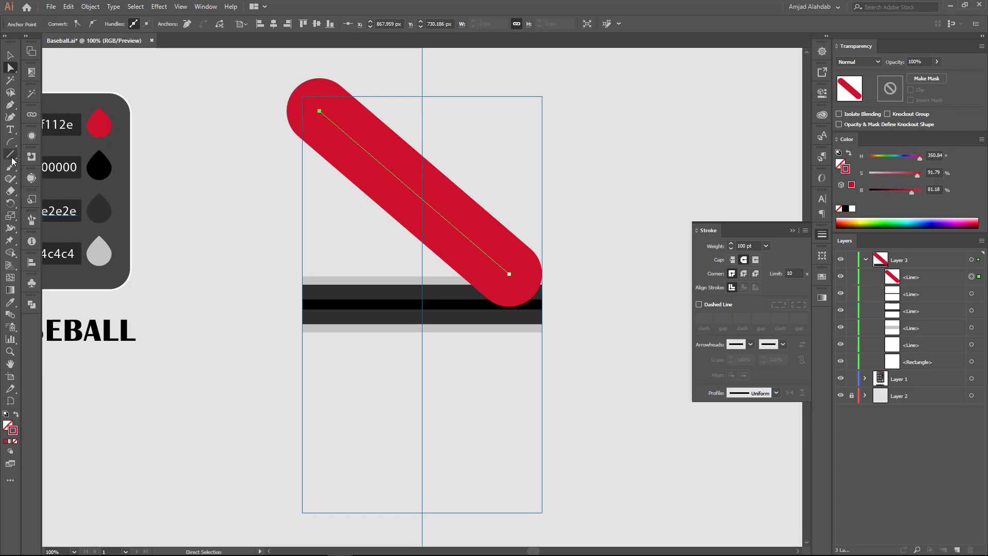
Step: Draw a second red bar rising from the artboard's lower left toward the band
left_click(10, 154)
mouse_move(299, 496)
left_mouse_down()
mouse_move(448, 282)
mouse_move(440, 307)
left_mouse_up()
key("a")
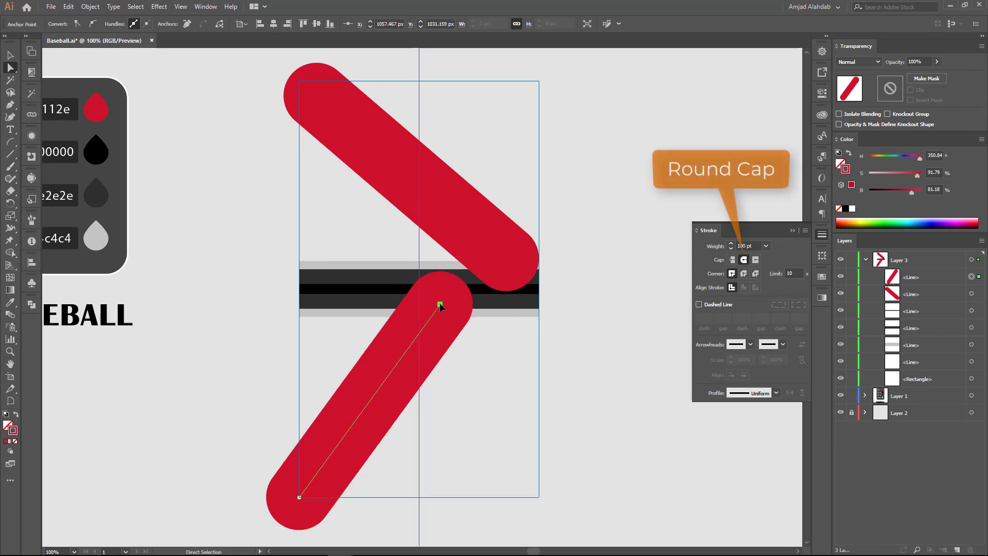
Step: Nudge the upper bar's lower end point so it meets the second bar's tip
left_click_drag(508, 262, 507, 273)
key("Down")
key("Down")
key("Down")
key("Left")
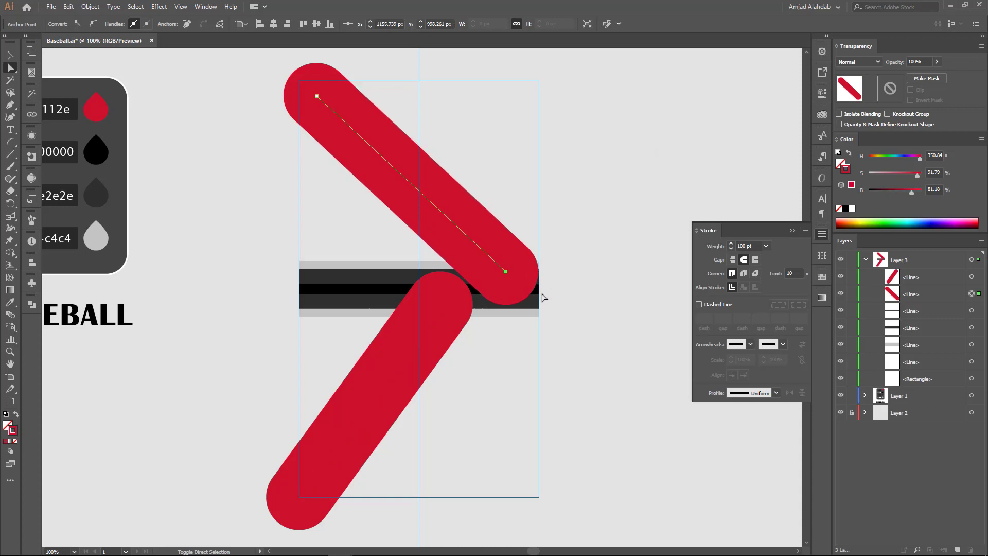
key("ctrl+plus")
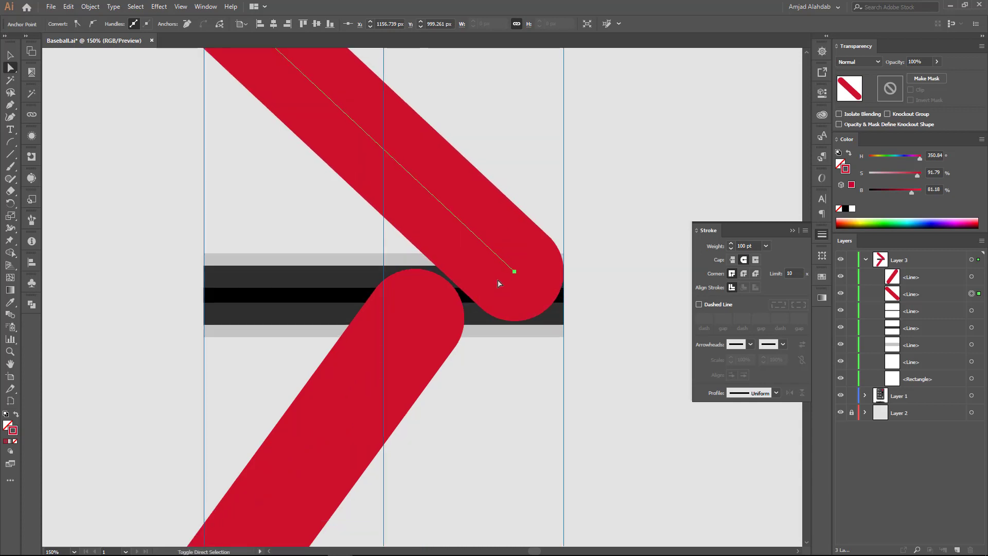
key("Right")
key("Down")
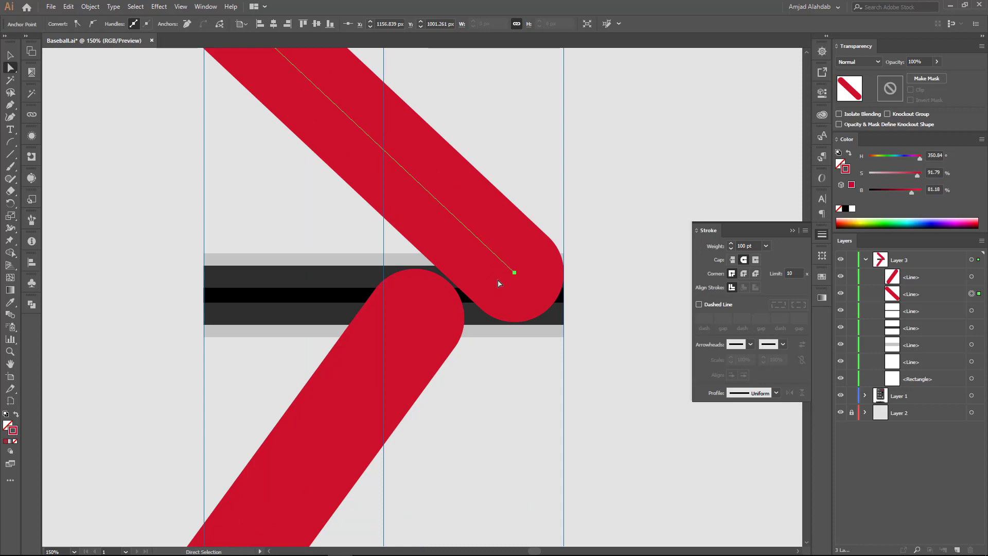
key("Up")
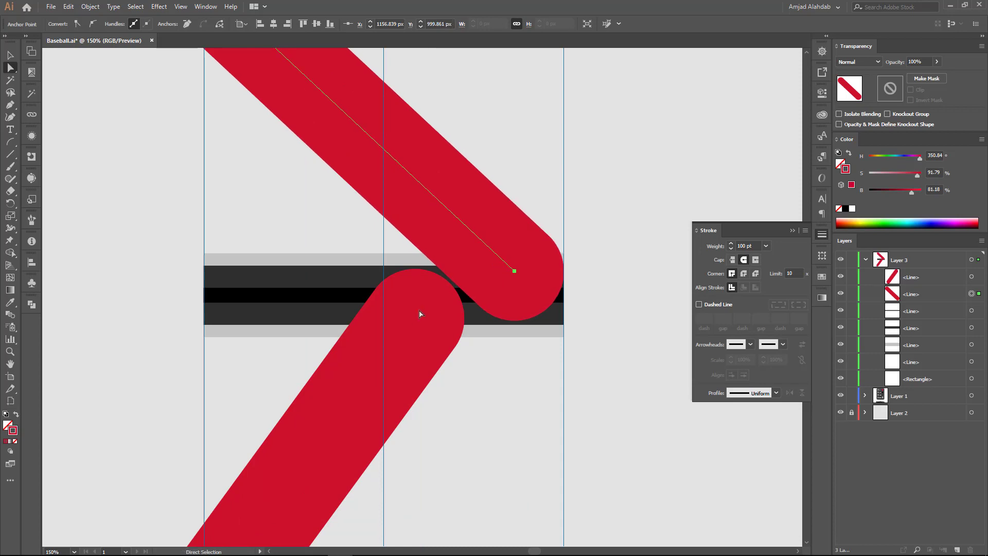
key("ctrl+shift+a")
Step: Shift the lower bar's top and bottom end points into place
left_click(416, 320)
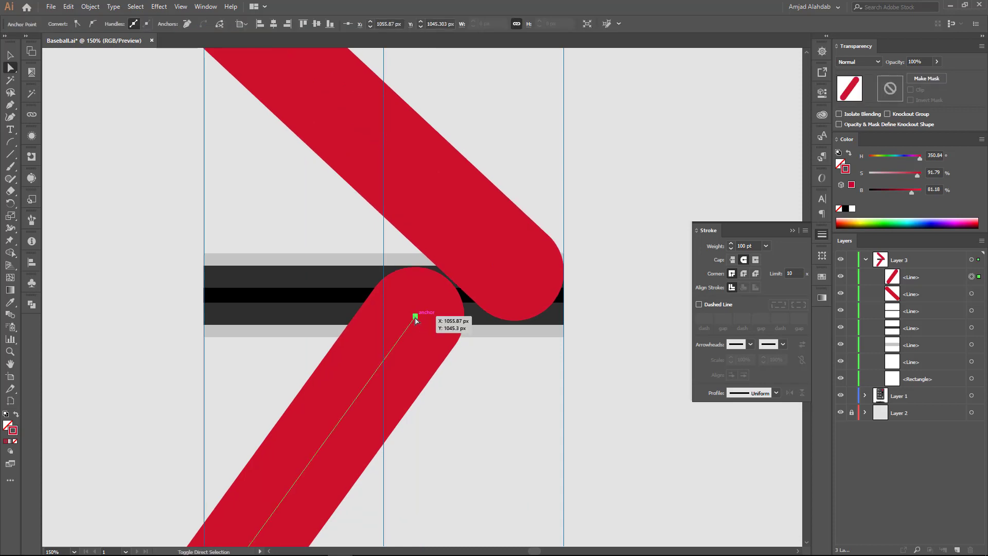
key("Left")
key("Left")
key("Left")
key("Left")
key("Left")
key("Left")
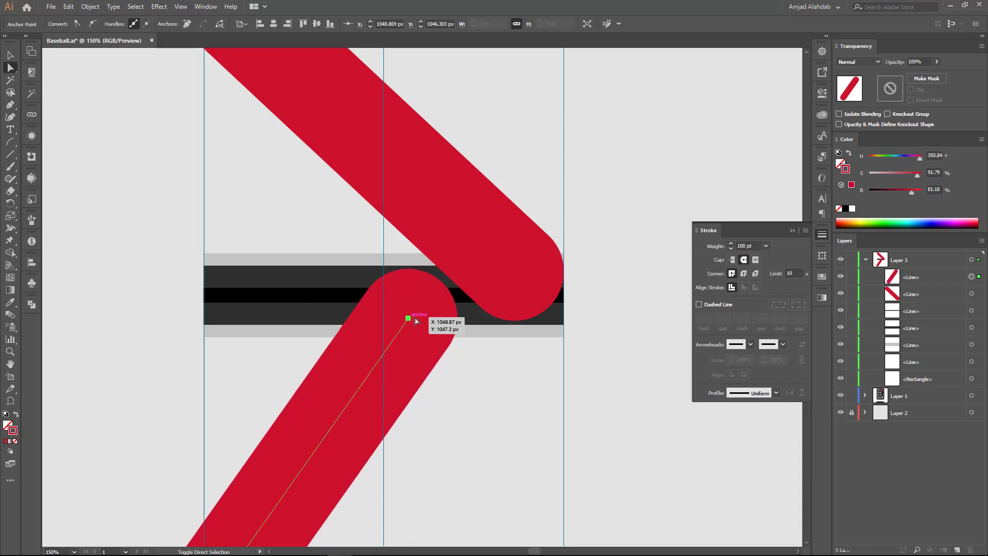
key("Left")
key("Left")
key("ctrl+minus")
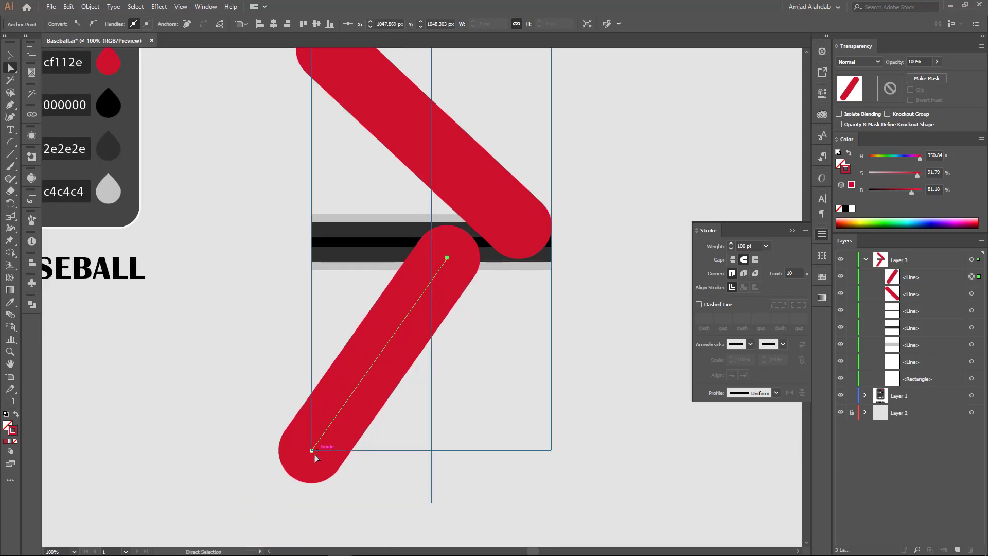
left_click_drag(311, 451, 326, 430)
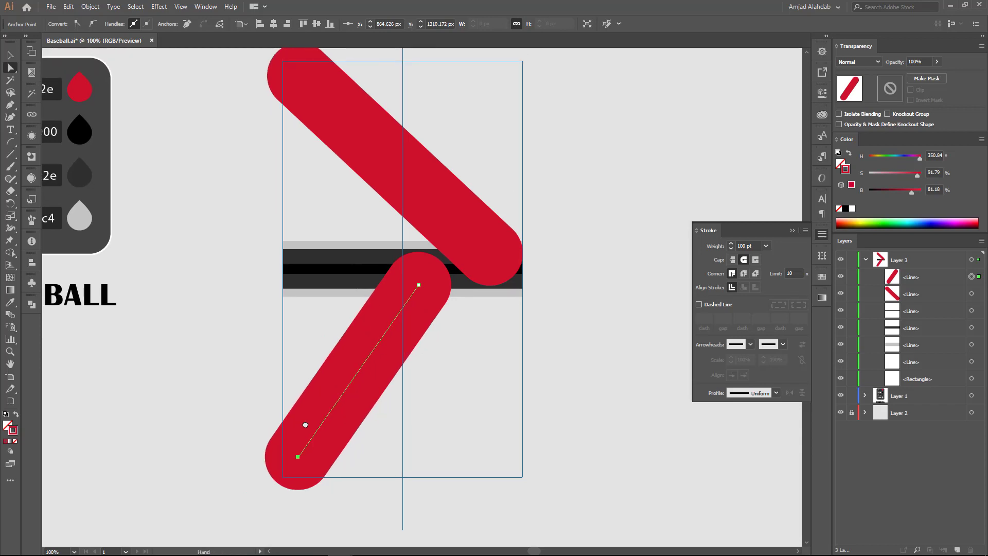
left_click_drag(336, 214, 295, 258)
left_click(207, 255)
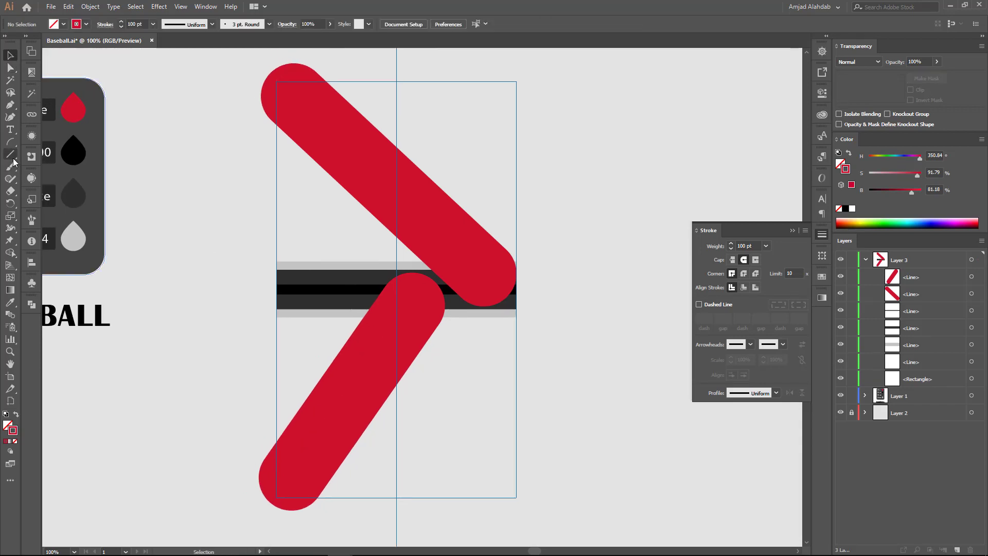
Step: Draw a light grey c4c4c4 circle over the upper bar's top end
key("l")
mouse_move(294, 91)
left_mouse_down()
mouse_move(299, 132)
mouse_move(349, 185)
left_mouse_up()
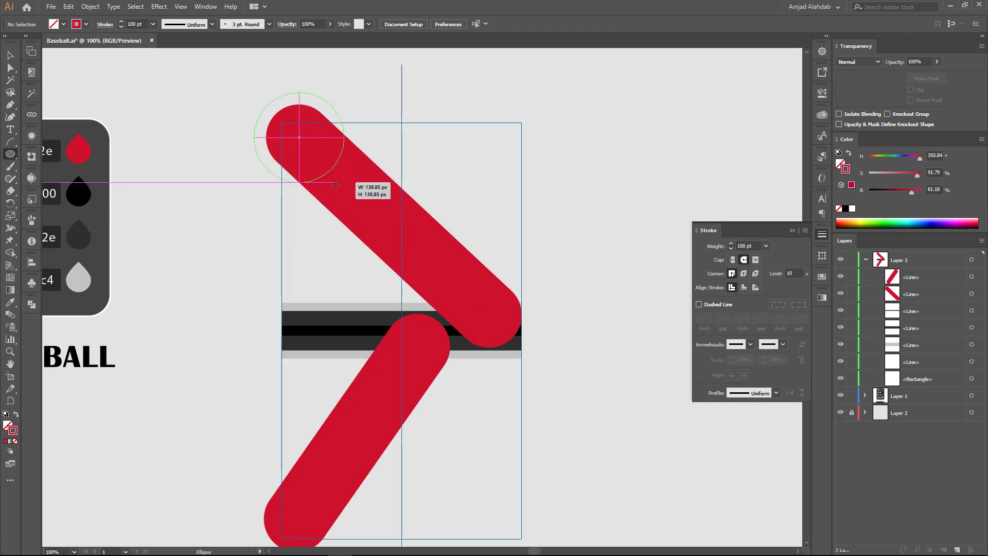
left_click(848, 153)
left_click_drag(176, 262, 251, 257)
key("i")
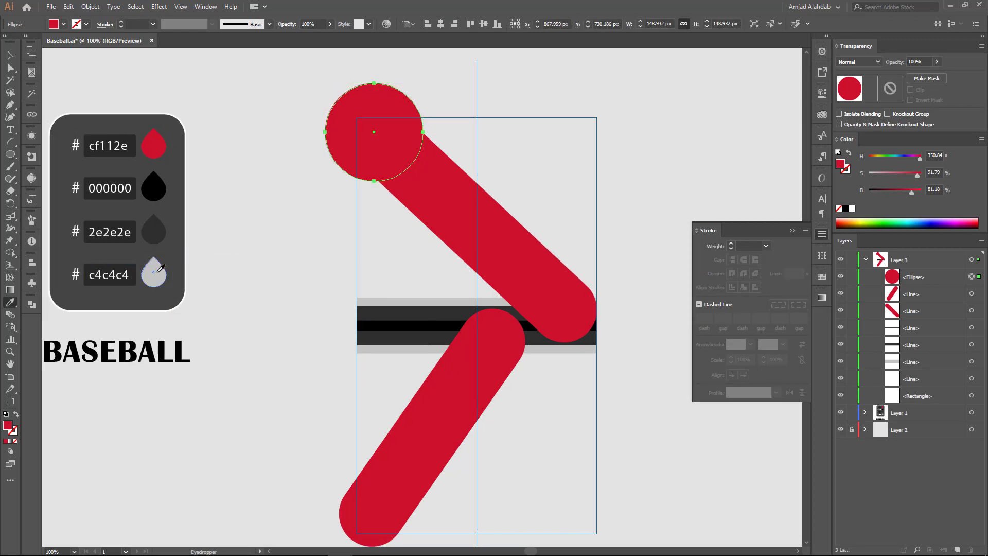
left_click(153, 272)
Step: Add a smaller black 000000 circle inside and send both behind the red bars
key("s")
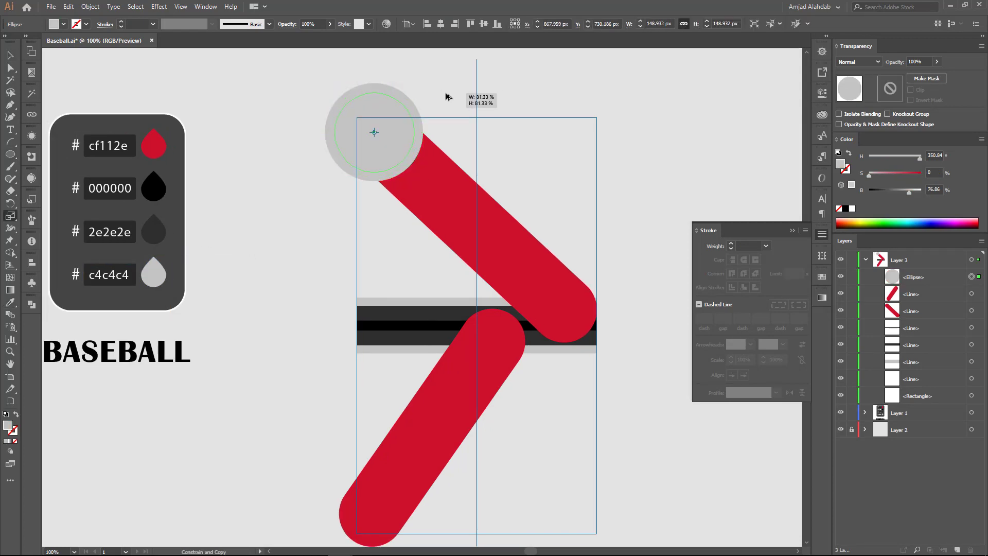
left_click_drag(446, 97, 446, 96, "alt+shift")
left_click(153, 185)
key("v")
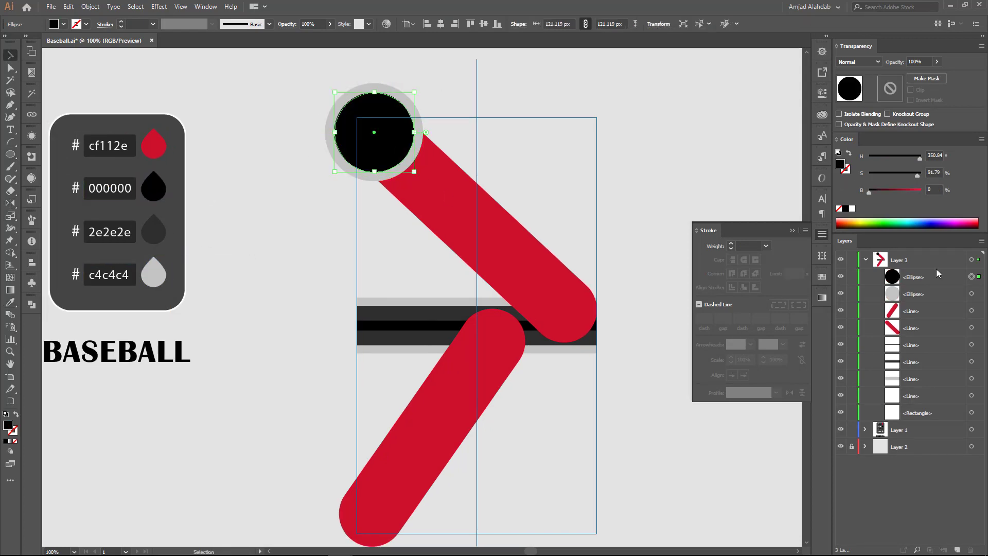
key("ctrl+bracketleft")
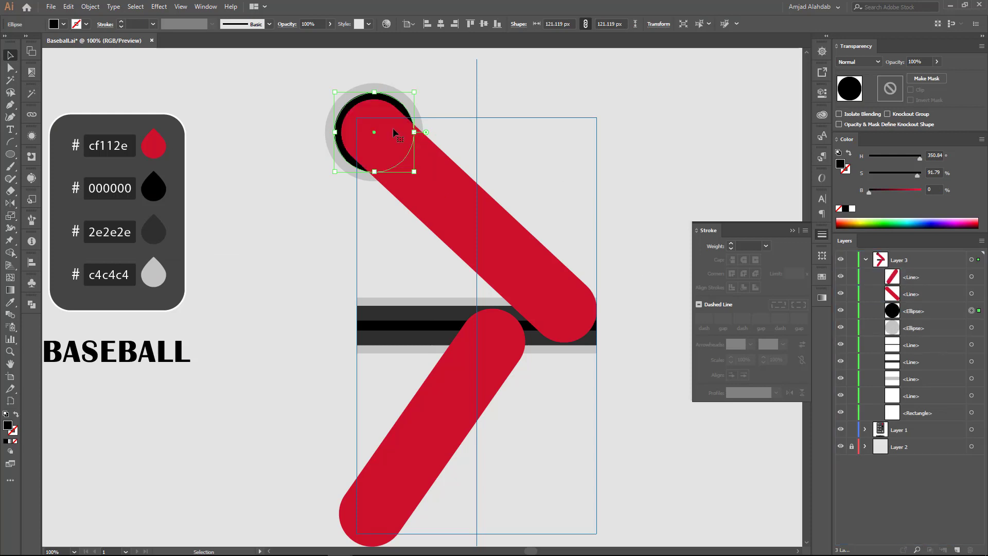
Step: Resize the circles, copy the pair down as a group behind the lower bar's end
left_click(409, 98)
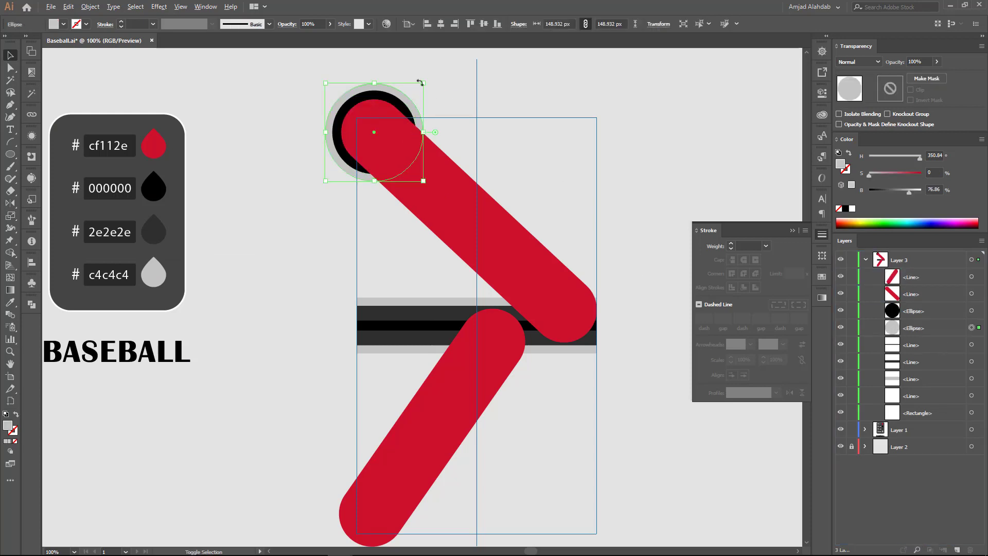
left_click_drag(422, 84, 370, 451)
left_click(404, 103)
left_click(409, 98, "shift")
key("ctrl+g")
scroll(370, 452, "down", 3)
mouse_move(350, 402)
left_mouse_down()
mouse_move(340, 411)
mouse_move(367, 298)
mouse_move(329, 417)
mouse_move(435, 351)
left_mouse_up()
key("ctrl+plus")
key("ctrl+minus")
Step: Move the colour palette card further to the right
scroll(419, 298, "up", 5)
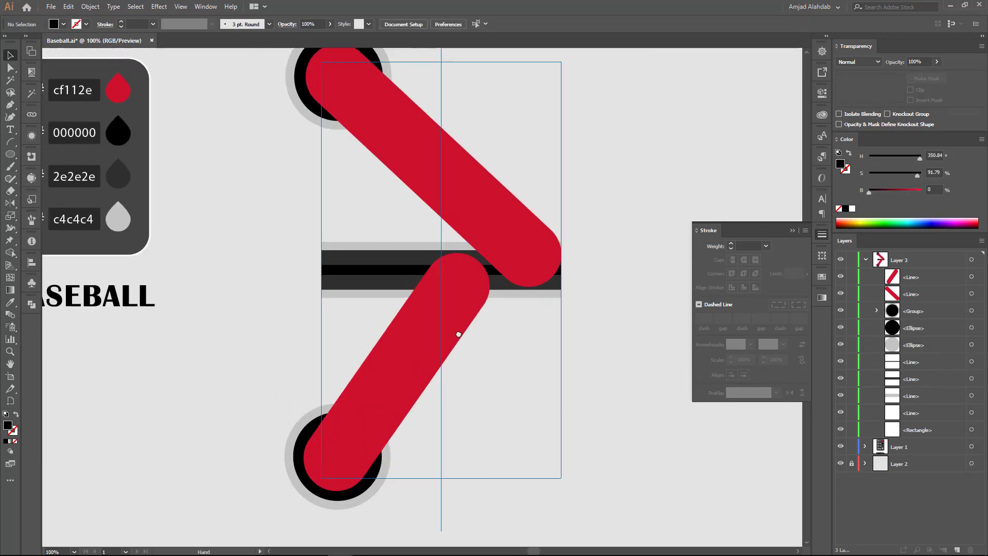
scroll(420, 298, "up", 1)
left_click(824, 237)
scroll(535, 271, "up", 1)
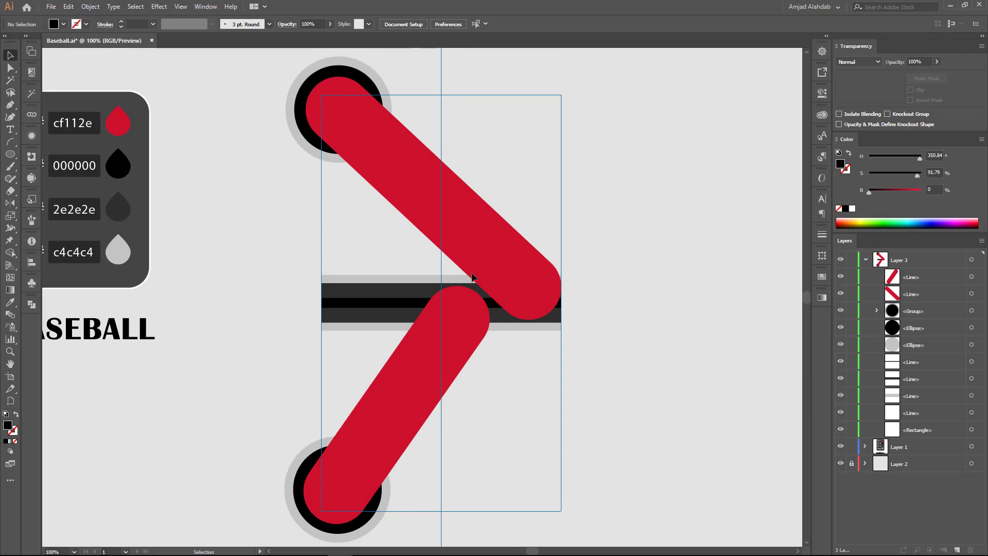
left_click(458, 220)
left_click_drag(139, 206, 183, 190)
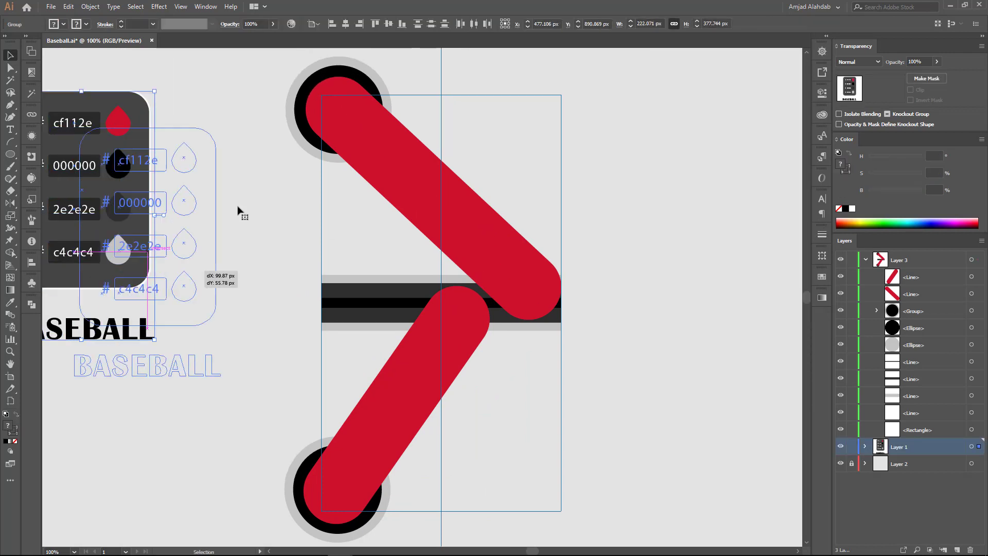
left_click(324, 267)
Step: Outline the strokes of the red bars and band lines into filled shapes
scroll(464, 217, "down", 1)
left_click(462, 211)
left_click(408, 370, "shift")
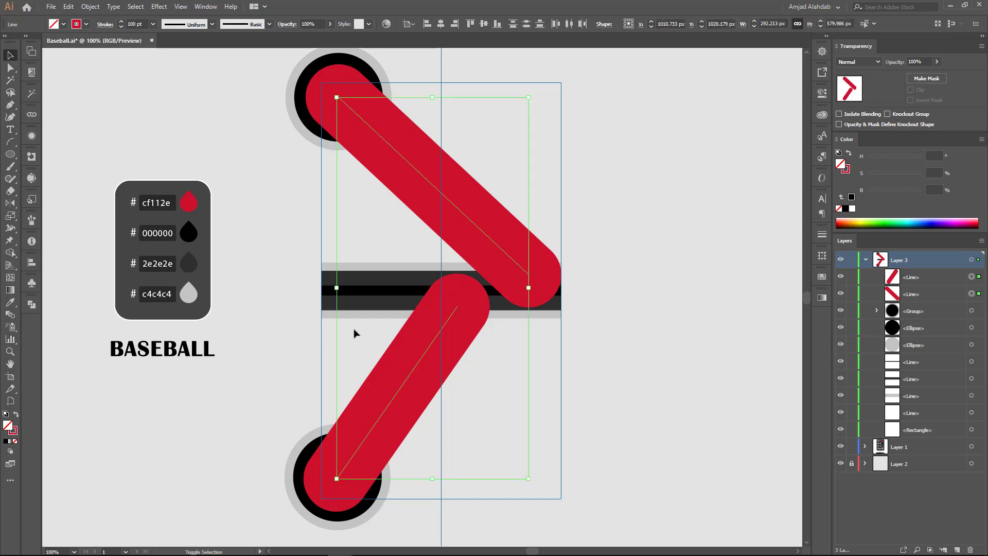
left_click_drag(353, 333, 377, 257, "shift")
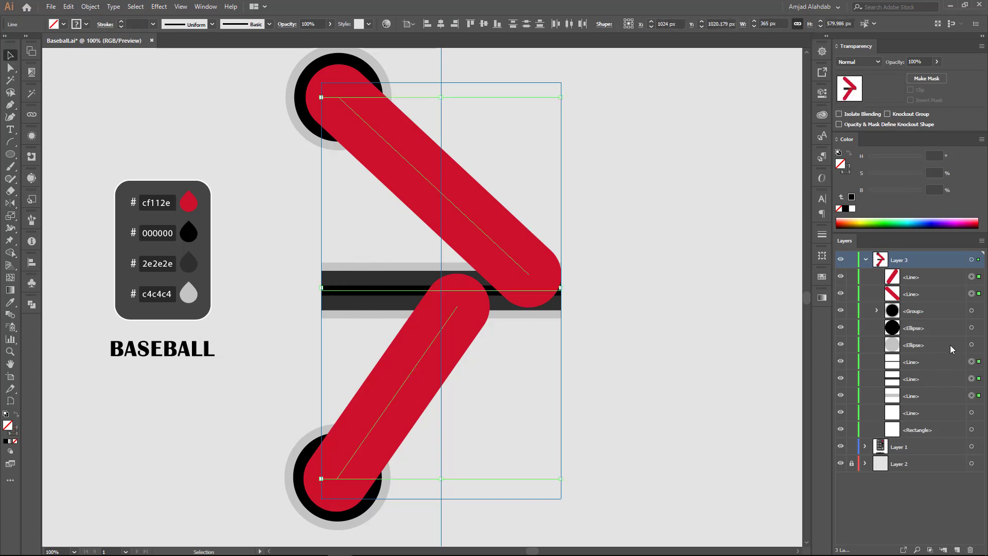
left_click(94, 6)
left_click(242, 263)
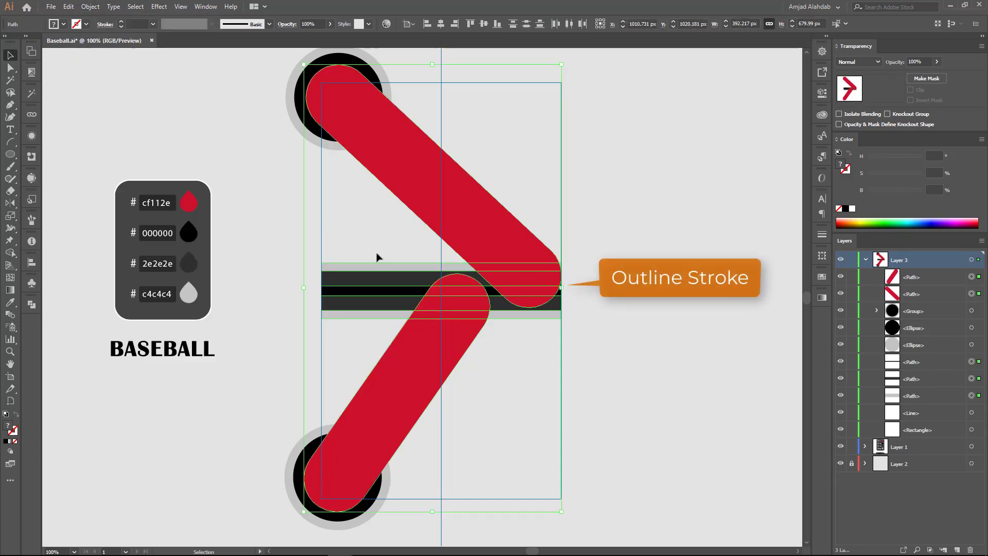
left_click(49, 141)
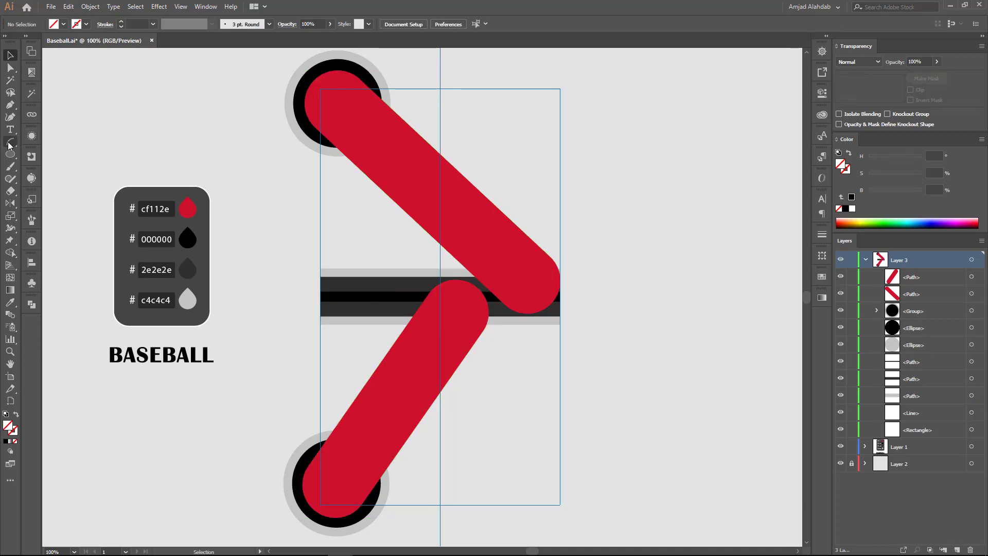
Step: Draw a vertical line down the centre of the artboard
left_click_drag(13, 157, 66, 216)
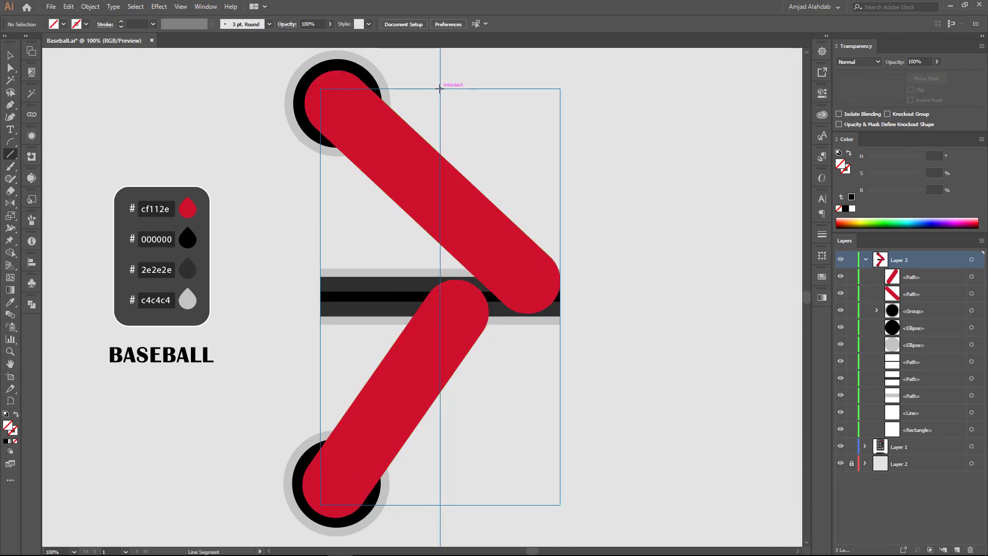
left_click_drag(440, 88, 440, 505)
key("v")
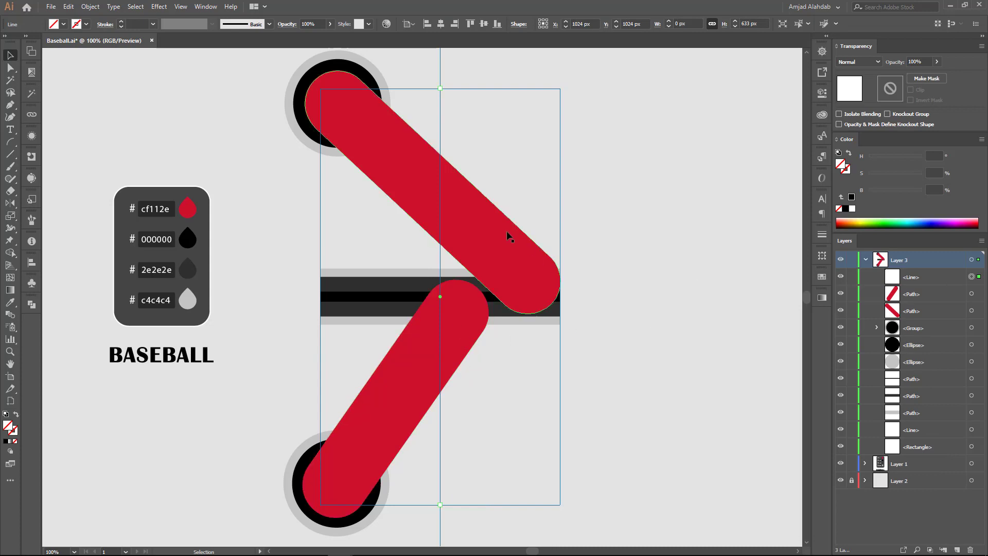
Step: Select both red bars with the centre line and divide them with Pathfinder Divide
left_click(408, 370, "shift")
left_click(480, 247, "shift")
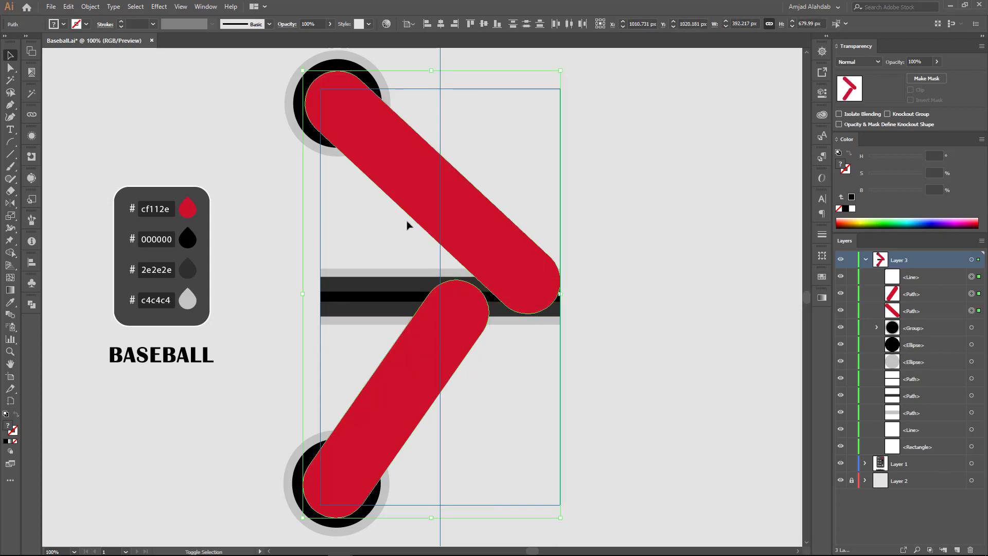
scroll(471, 227, "right", 1)
left_click_drag(470, 227, 666, 236)
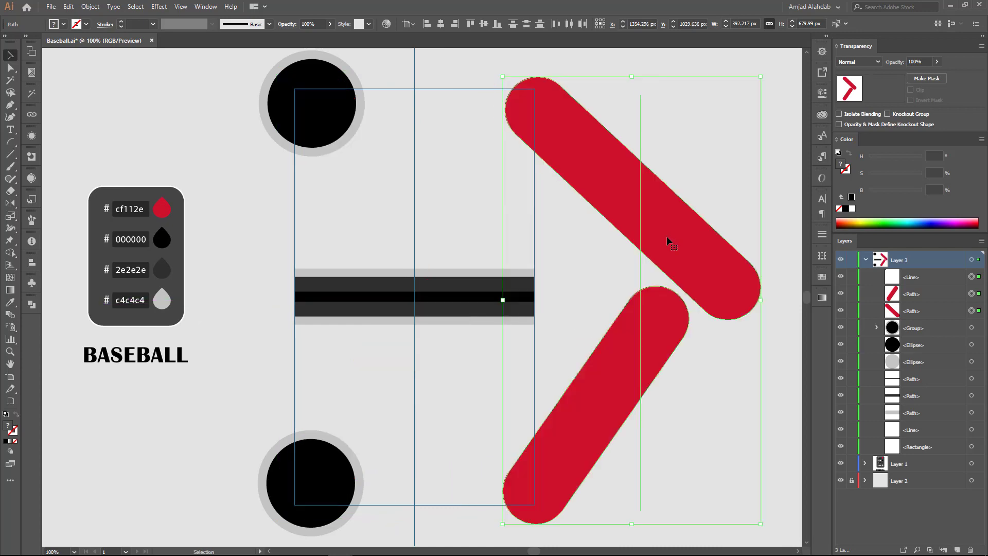
left_click_drag(607, 209, 381, 203)
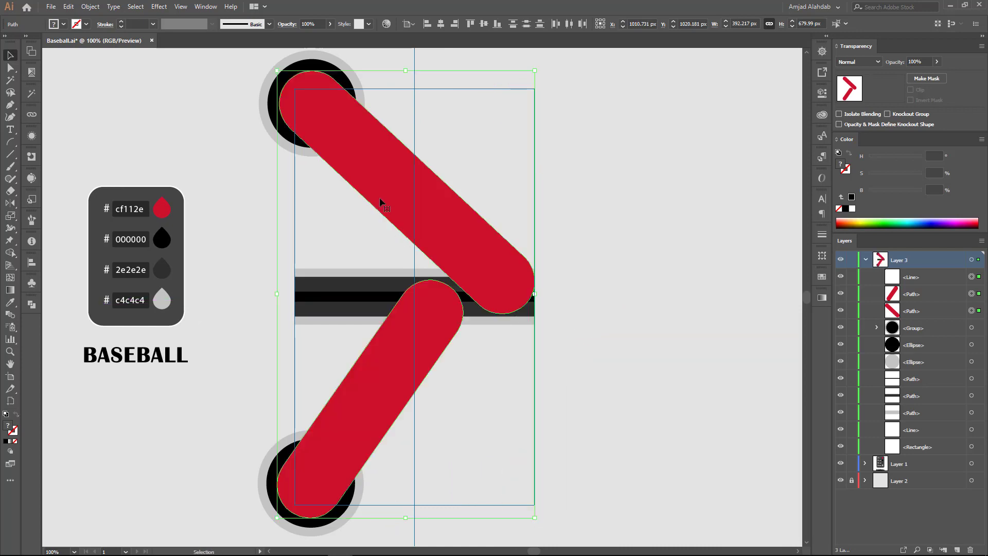
scroll(382, 203, "left", 1)
left_click(32, 304)
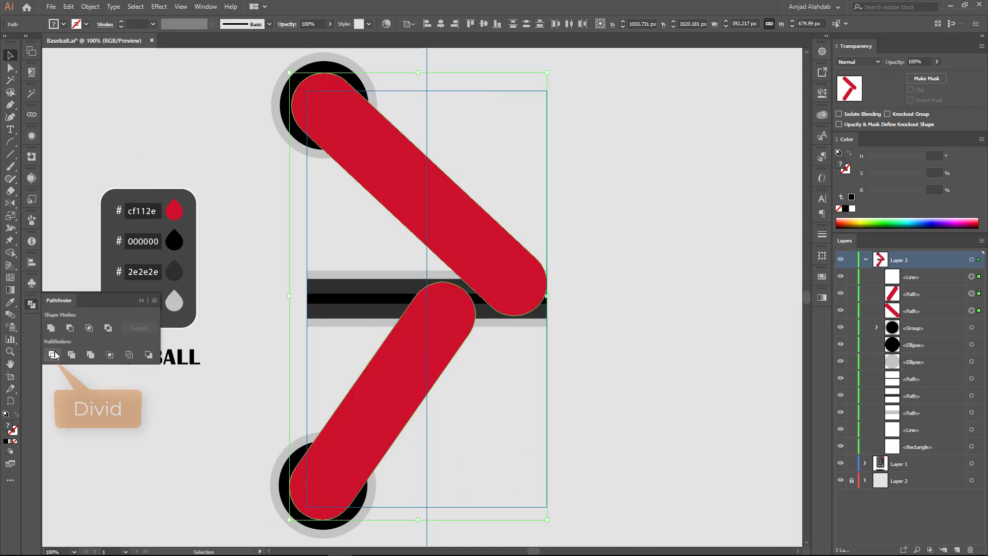
left_click(52, 355)
Step: Ungroup the divided pieces and group the two right-half red pieces together
right_click(439, 203)
left_click(469, 290)
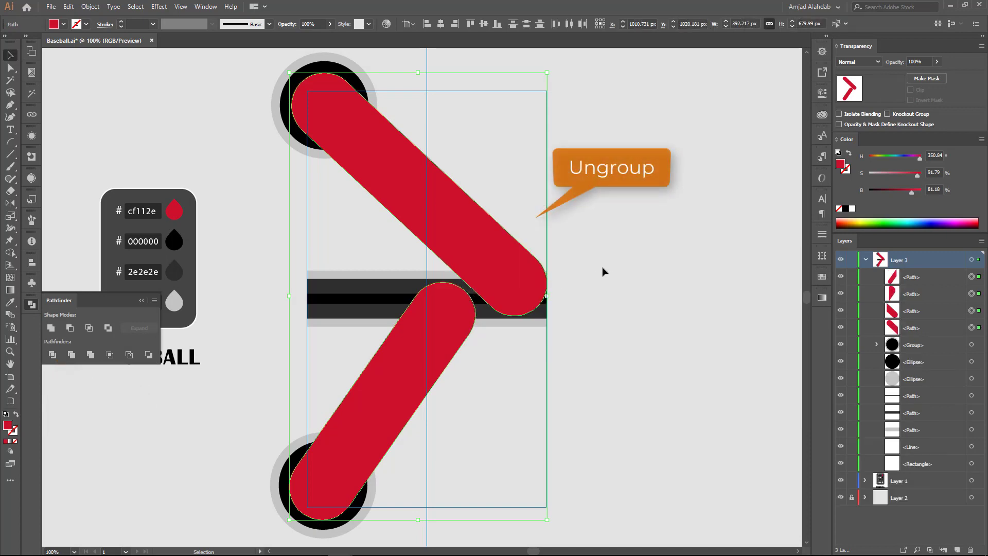
left_click(576, 255)
left_click(448, 199)
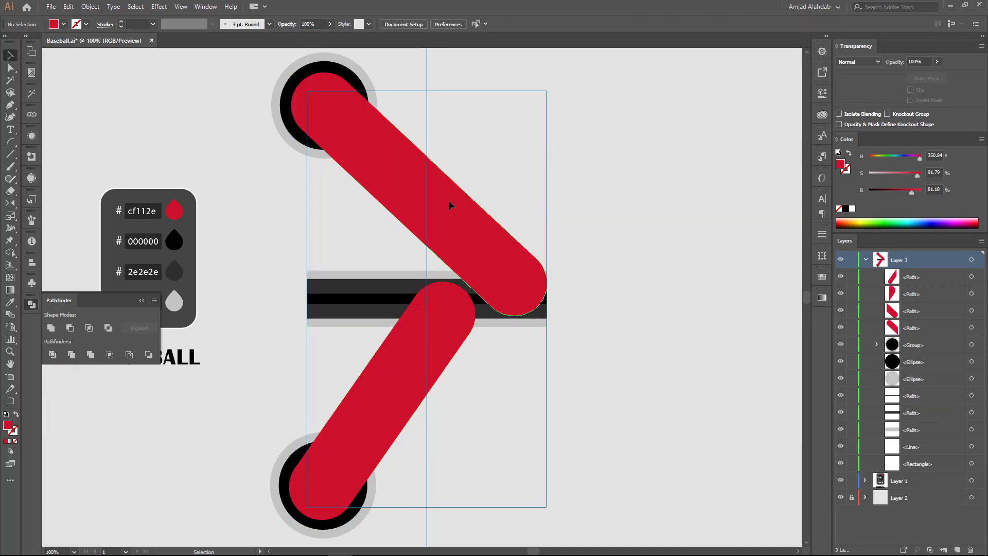
left_click(438, 304, "shift")
key("a")
key("v")
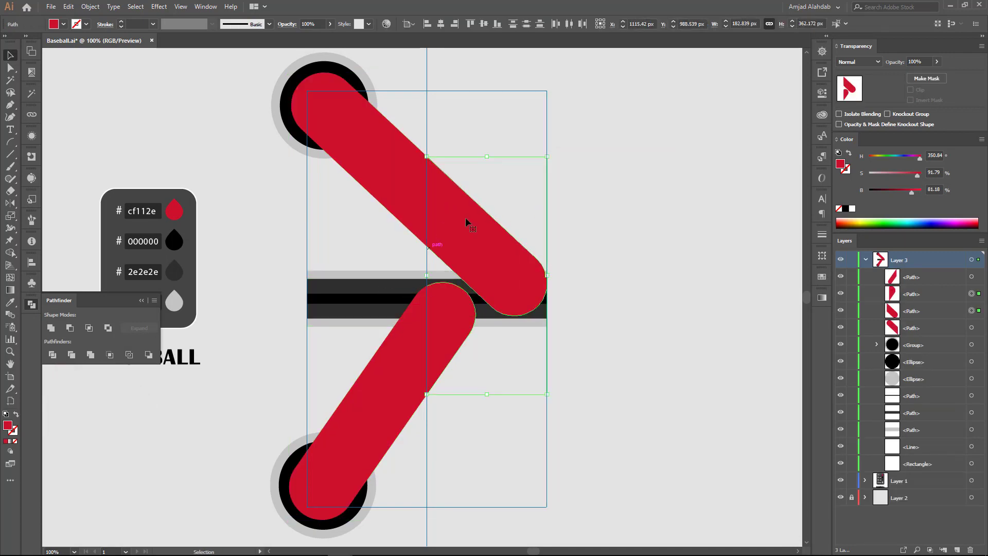
right_click(464, 231)
left_click(489, 294)
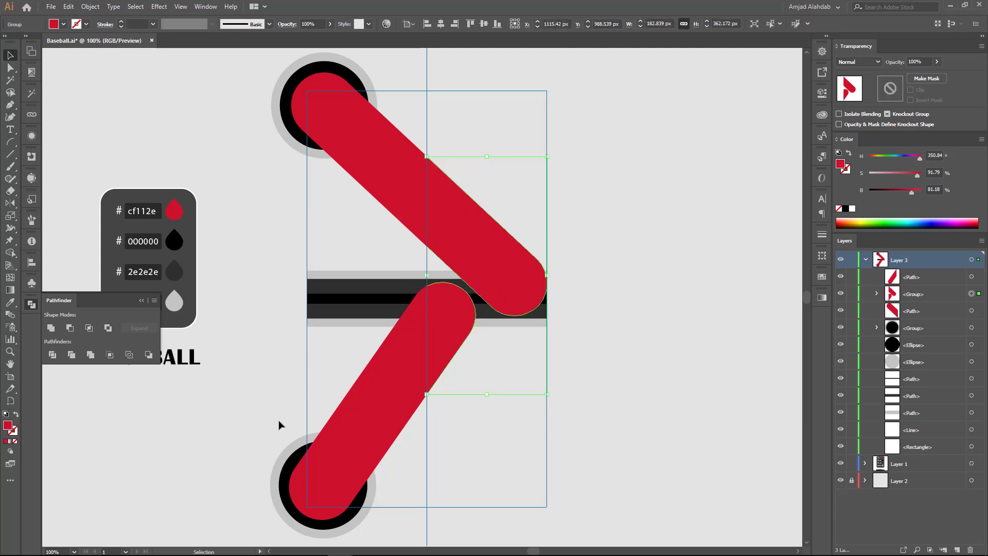
Step: Group the left-half red pieces with the circles
left_click_drag(350, 430, 349, 432)
left_click_drag(349, 90, 349, 92, "shift")
right_click(348, 96)
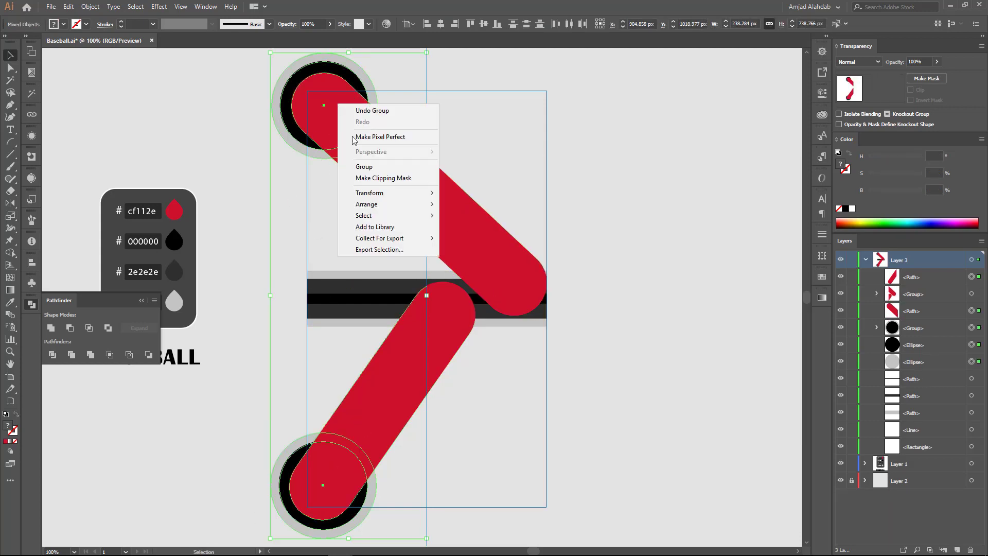
left_click(363, 166)
left_click(658, 266)
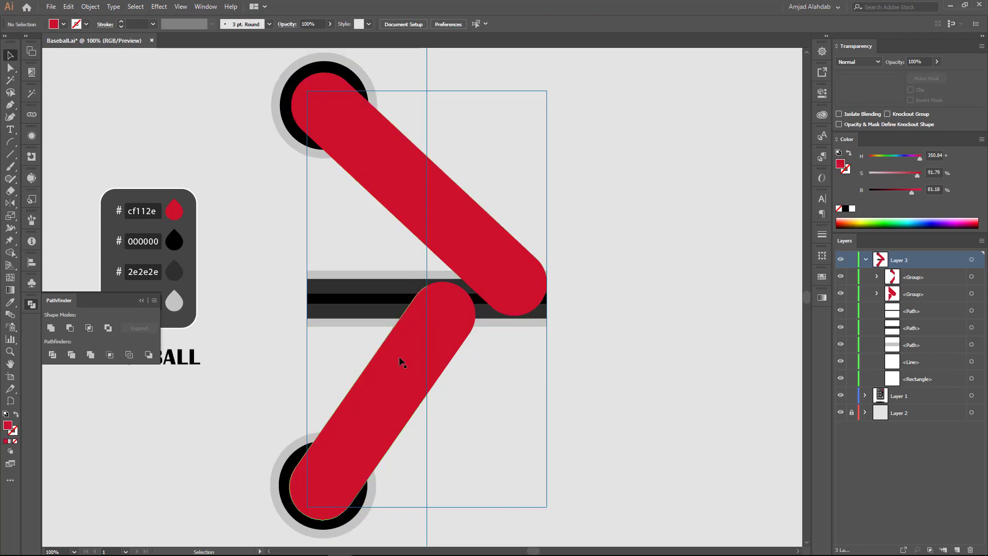
left_click(397, 361)
Step: Slide the right-half red group straight left until it sits flush with the tile's left guide
left_click(508, 279)
left_click_drag(509, 277, 385, 268, "shift")
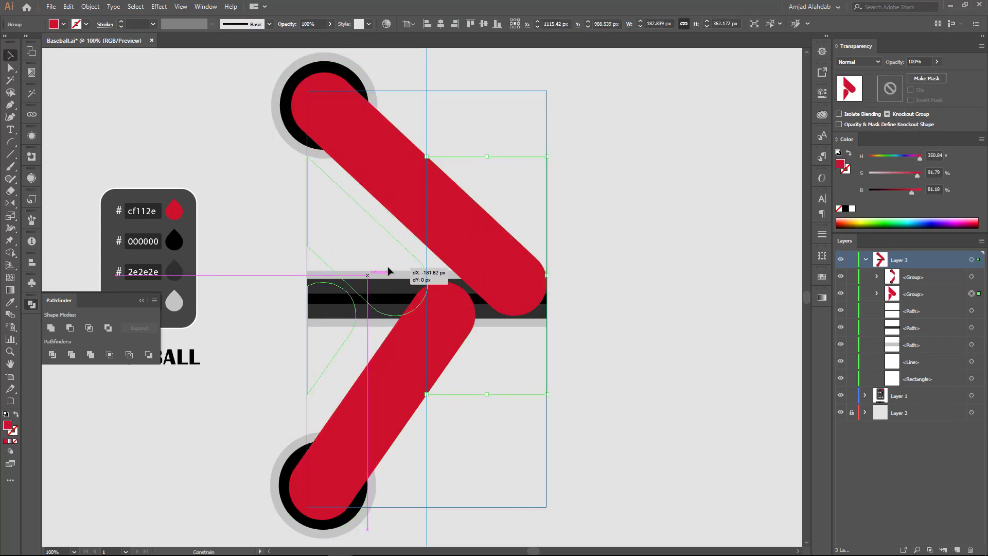
left_click_drag(385, 266, 393, 268, "shift")
scroll(316, 288, "up", 1, "alt")
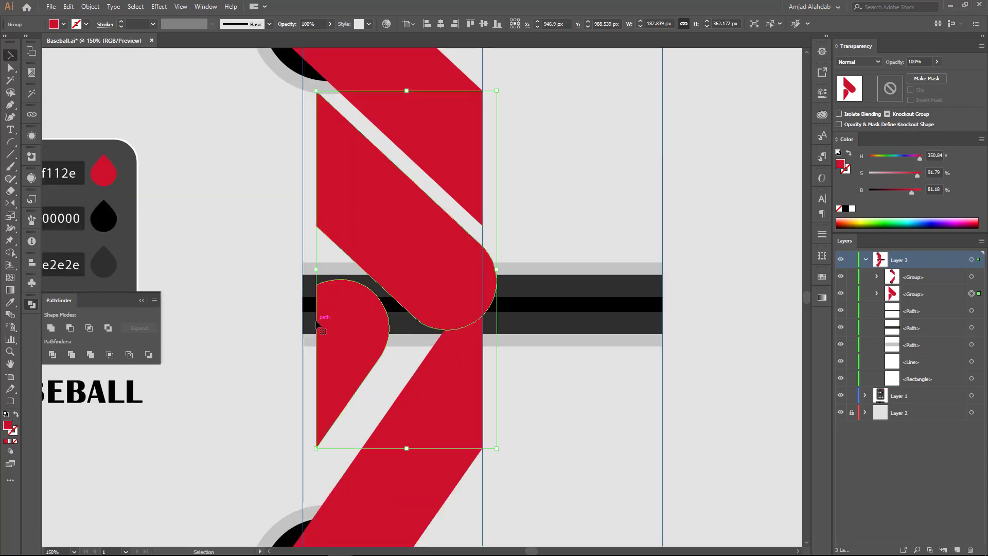
left_click_drag(316, 323, 306, 323, "shift")
left_click_drag(481, 175, 631, 172, "shift")
scroll(682, 242, "up", 1, "alt")
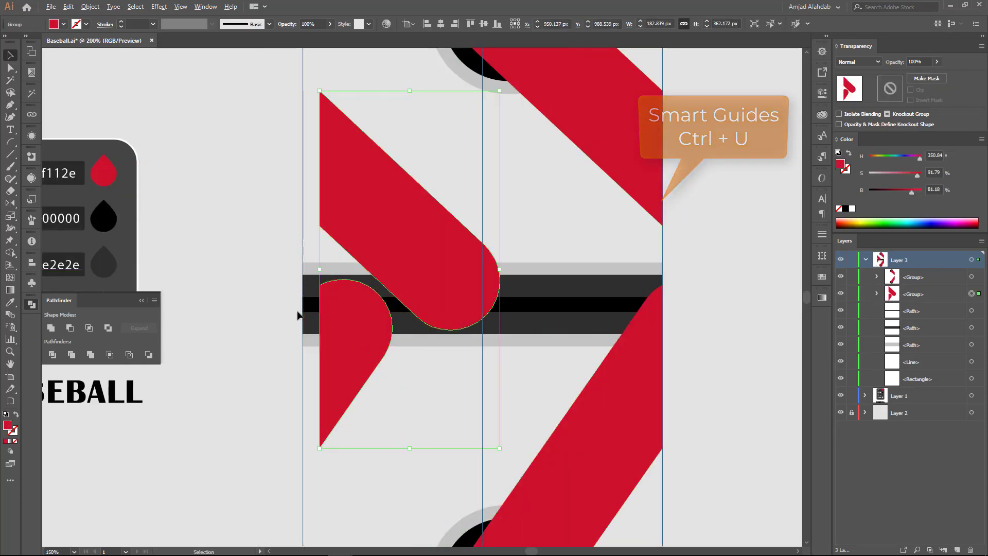
scroll(298, 315, "up", 1, "alt")
scroll(353, 282, "up", 2)
left_click_drag(341, 221, 308, 227, "shift")
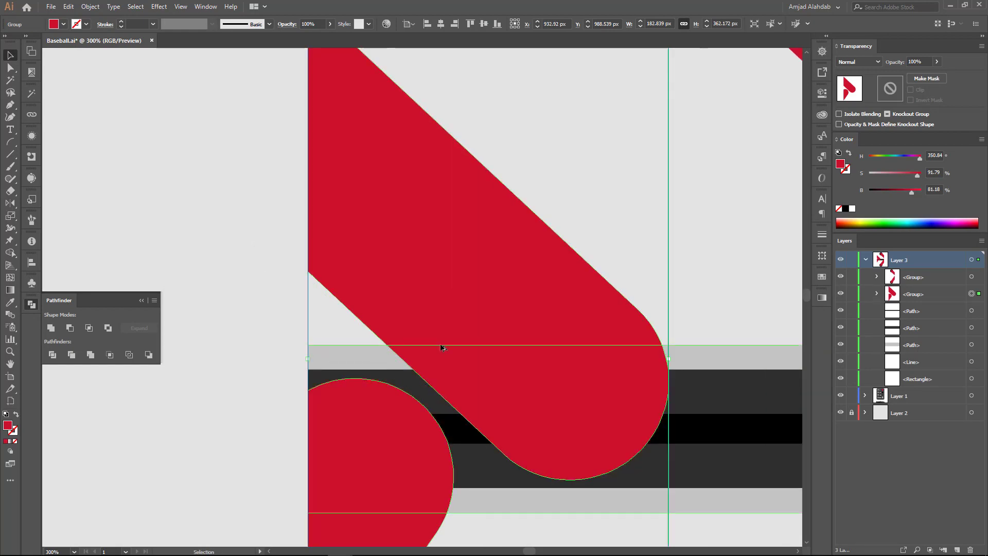
Step: Bring the whole artwork into view, close the Pathfinder panel and deselect
scroll(441, 347, "down", 3, "alt")
left_click_drag(556, 308, 432, 247)
scroll(456, 269, "down", 1, "alt")
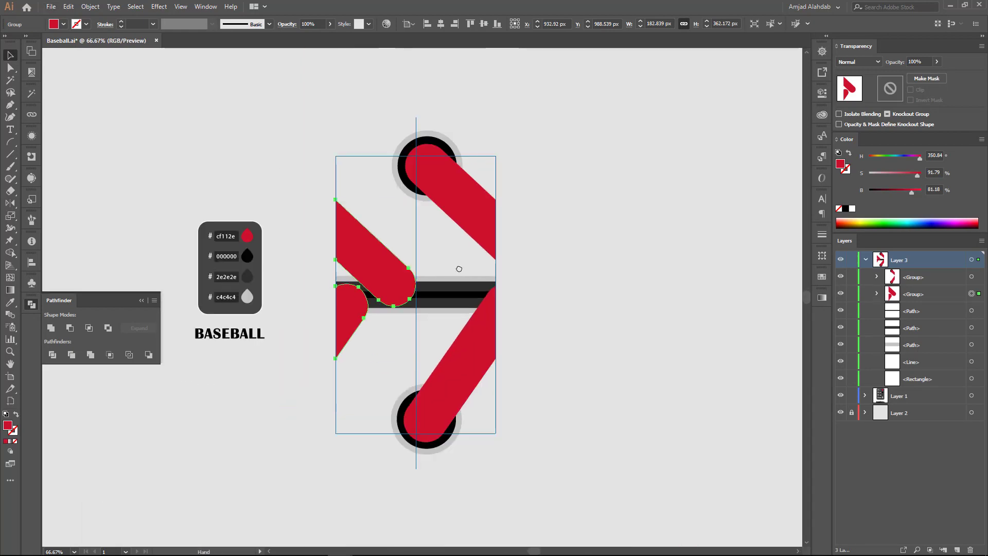
left_click(156, 300)
left_click(333, 259)
Step: Reset default colours, save, and drag the stitch tile into Brushes as Pattern Brush 1 at 13% scale
key("d")
key("ctrl+s")
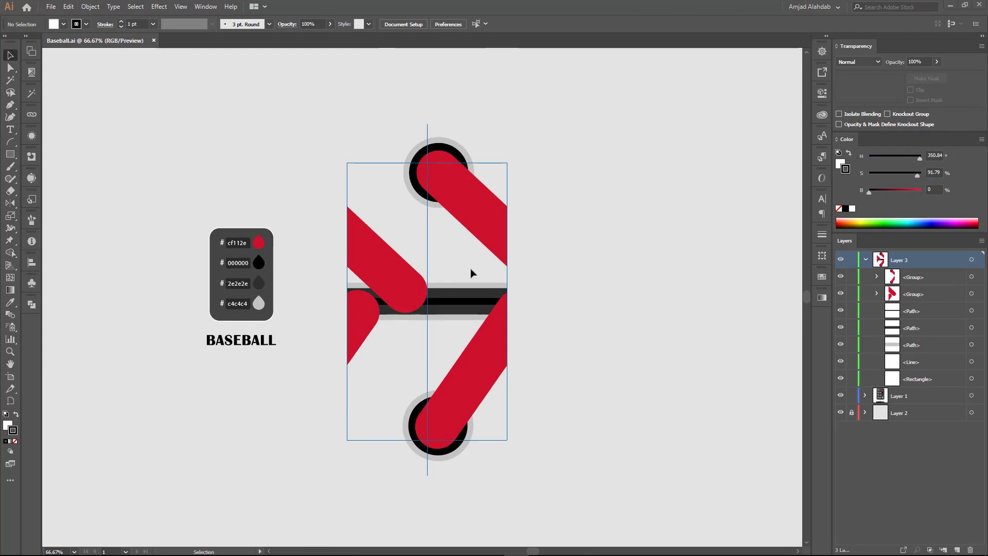
left_click(31, 220)
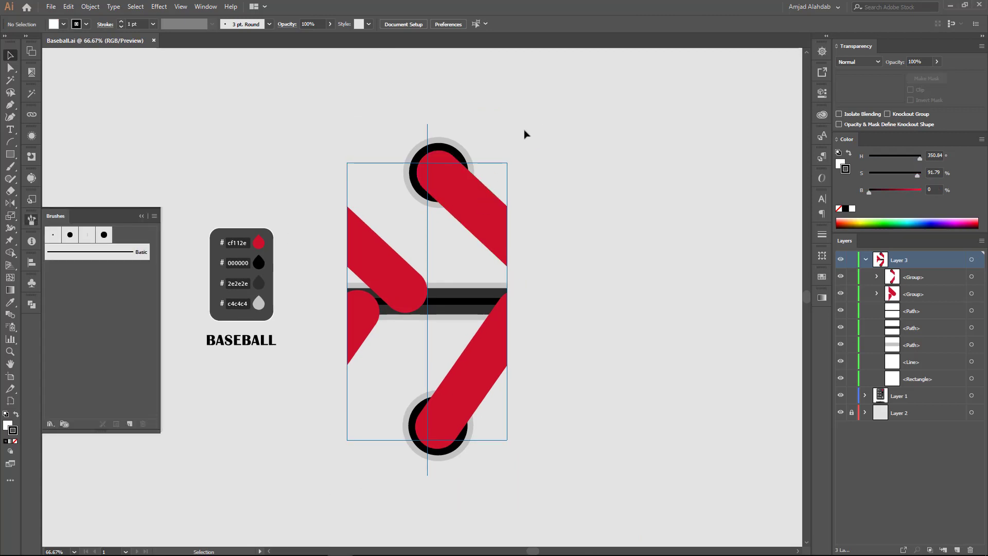
left_click_drag(525, 134, 329, 463)
left_click_drag(358, 250, 112, 335)
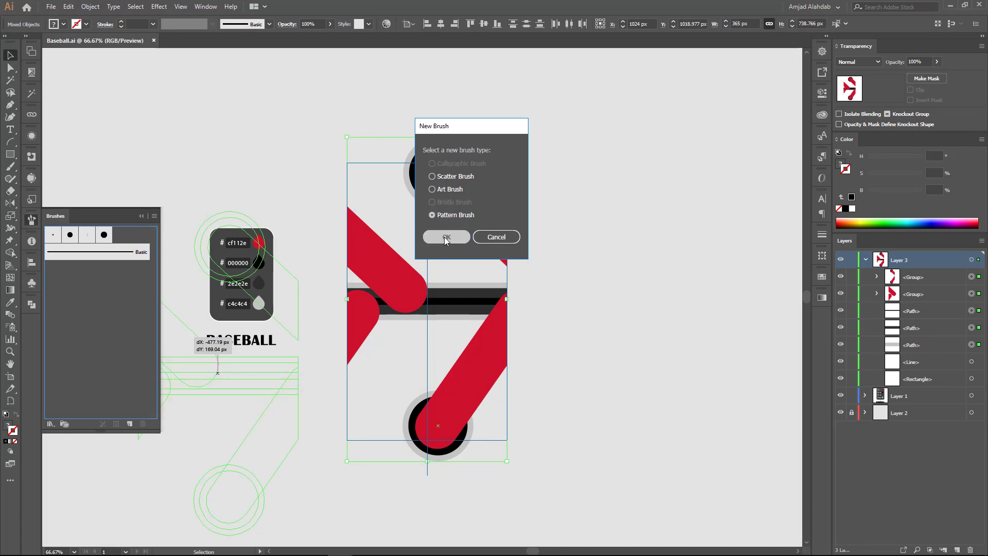
left_click(445, 238)
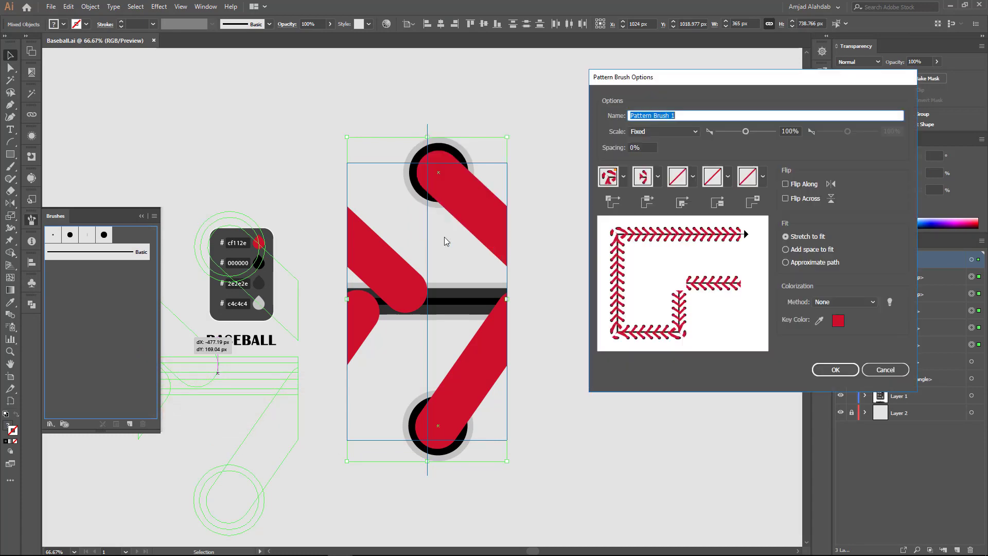
double_click(785, 132)
type("13")
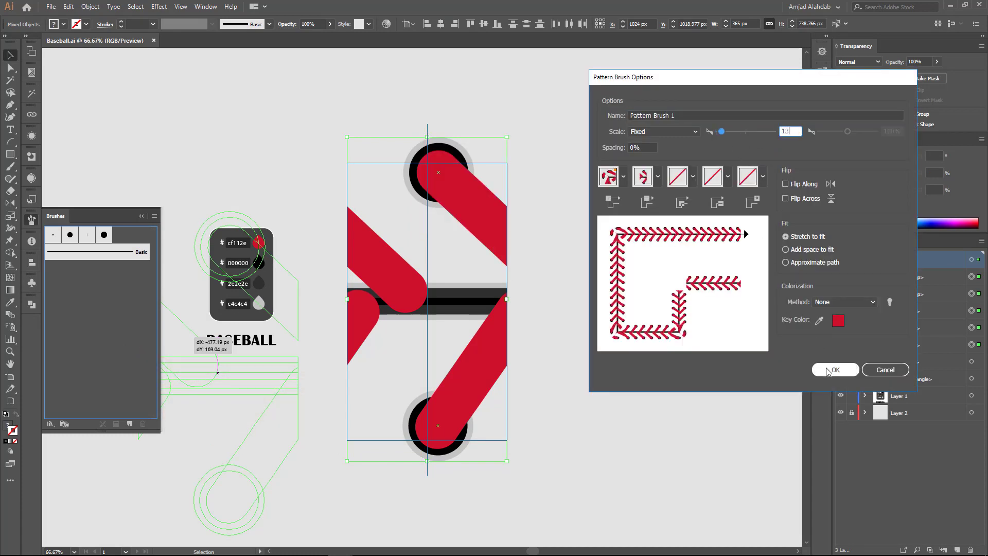
left_click(829, 370)
key("ctrl+minus")
key("ctrl+minus")
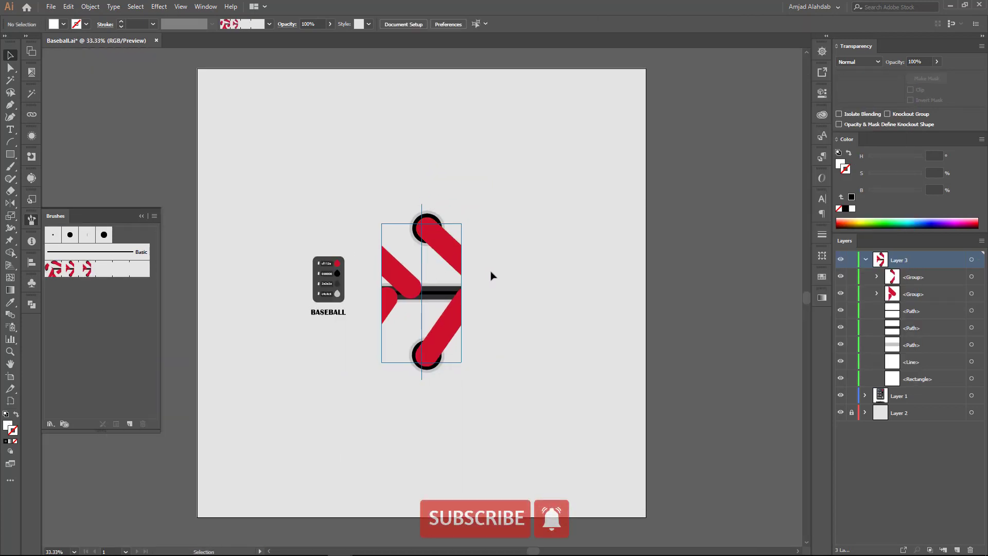
left_click_drag(503, 195, 261, 423)
Step: Move the swatch card to the artboard's top-left corner
mouse_move(368, 286)
left_mouse_down()
mouse_move(369, 372)
mouse_move(229, 113)
left_mouse_up()
left_click(294, 414)
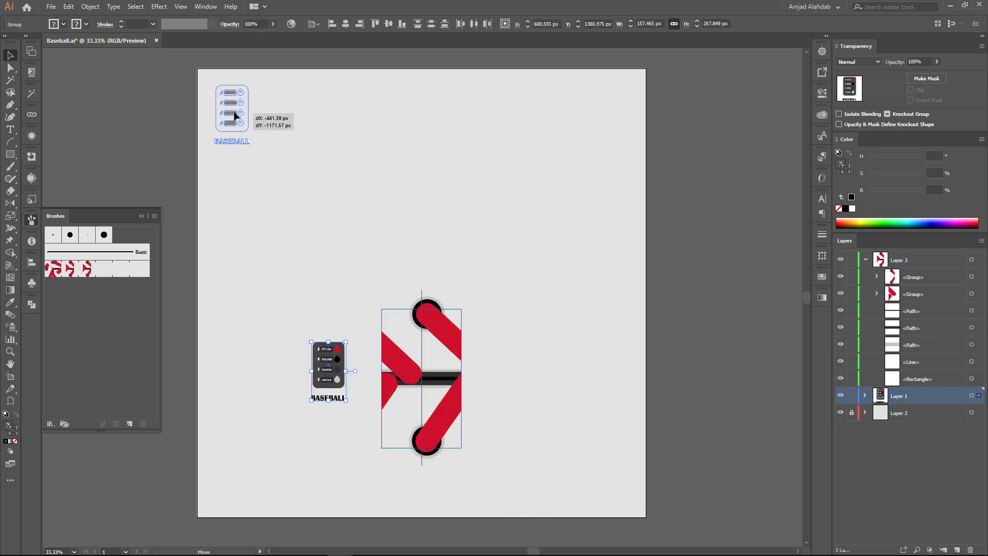
left_click(417, 275)
scroll(417, 250, "up", 1, "alt")
scroll(409, 242, "up", 2)
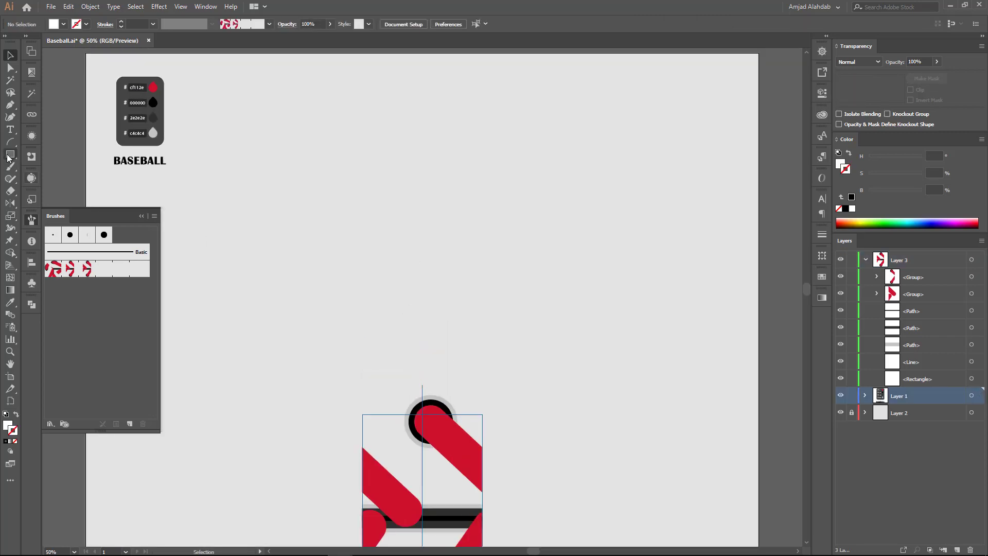
scroll(211, 206, "down", 1)
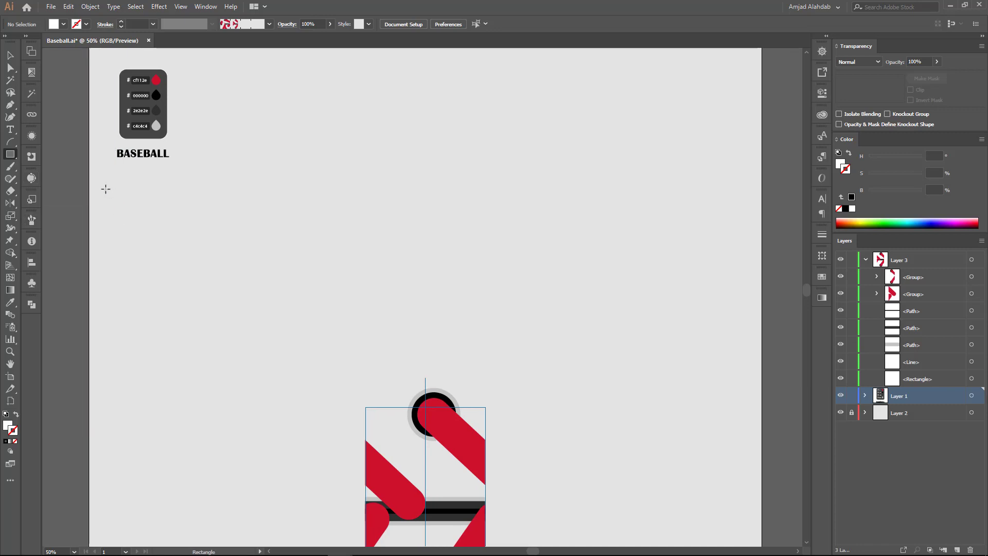
Step: Draw a wide unfilled rectangle above the artwork with a black outline
left_click_drag(106, 188, 741, 388)
key("v")
key("shift+x")
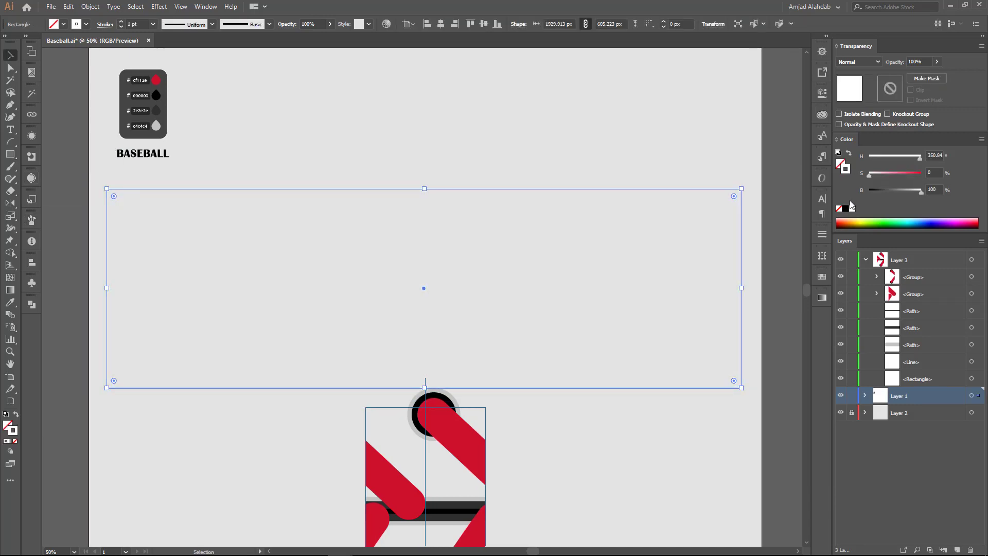
left_click(845, 208)
left_click(563, 150)
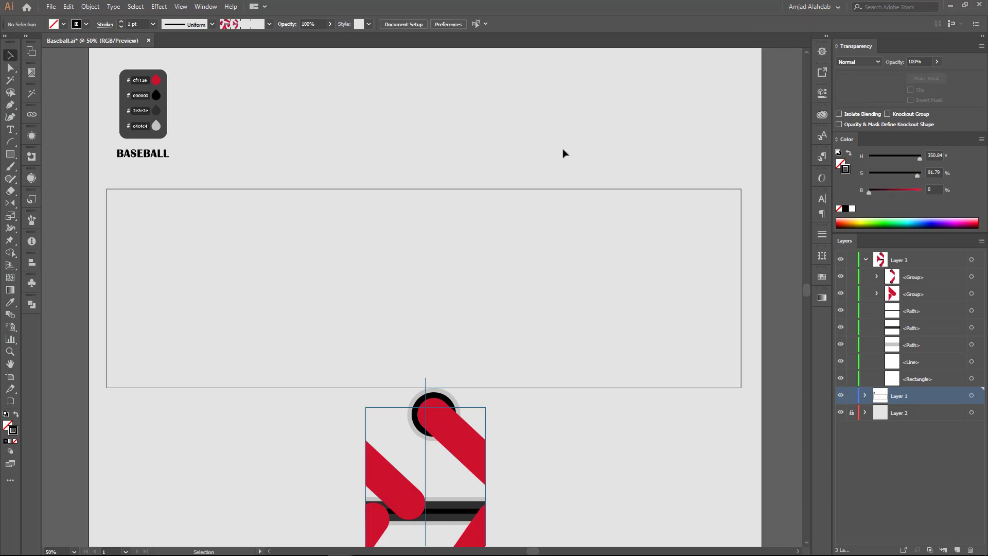
Step: Move the rectangle into Layer 3 and nudge it up slightly
left_click(866, 396)
left_click_drag(914, 411, 905, 261)
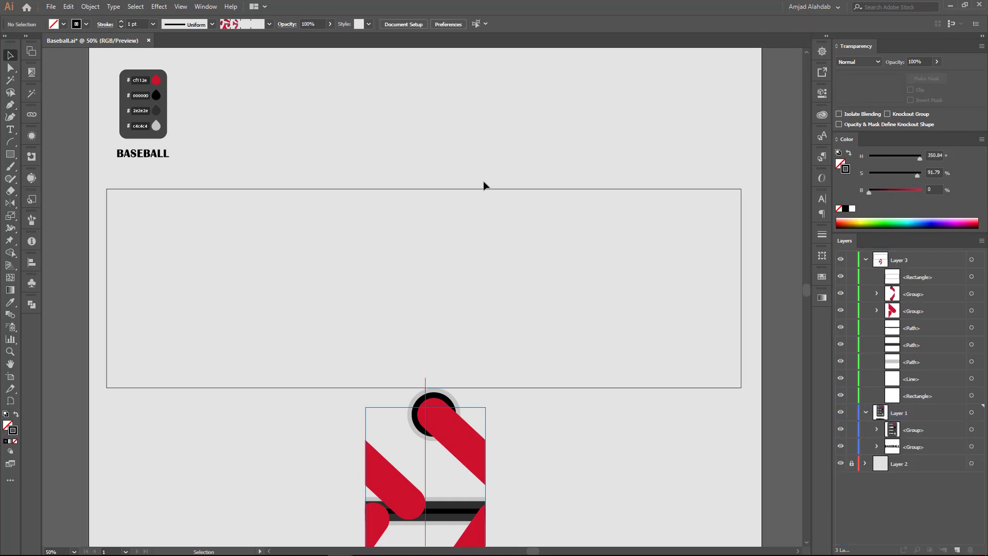
left_click_drag(494, 191, 494, 173)
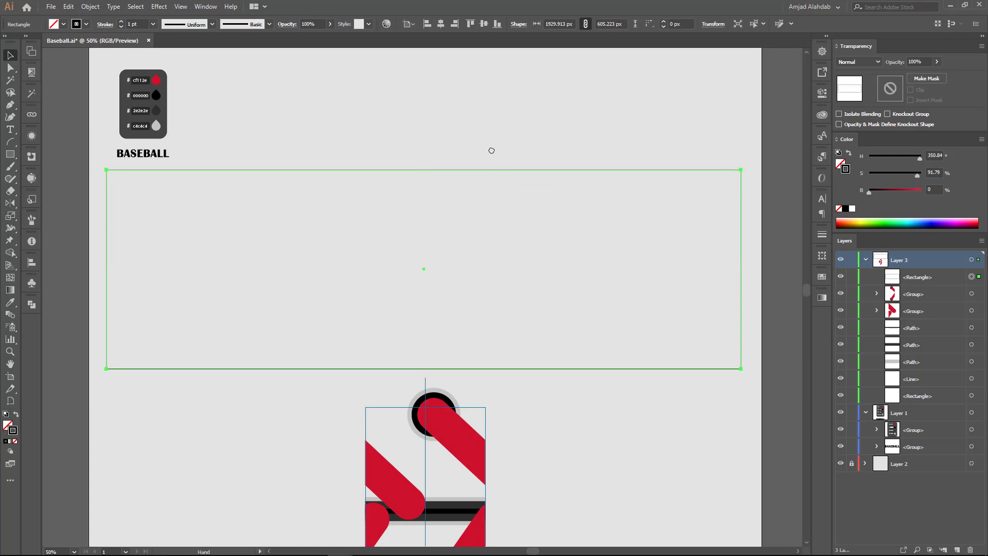
left_click(719, 181)
Step: Add extra anchor points to the rectangle via Object > Path > Add Anchor Points
key("a")
left_click(667, 171)
key("v")
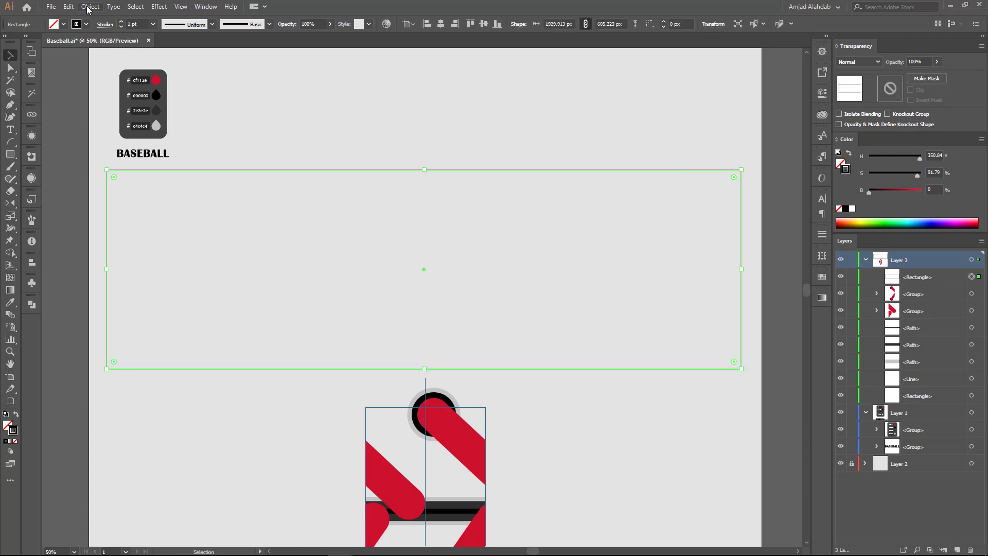
left_click(90, 6)
left_click(260, 312)
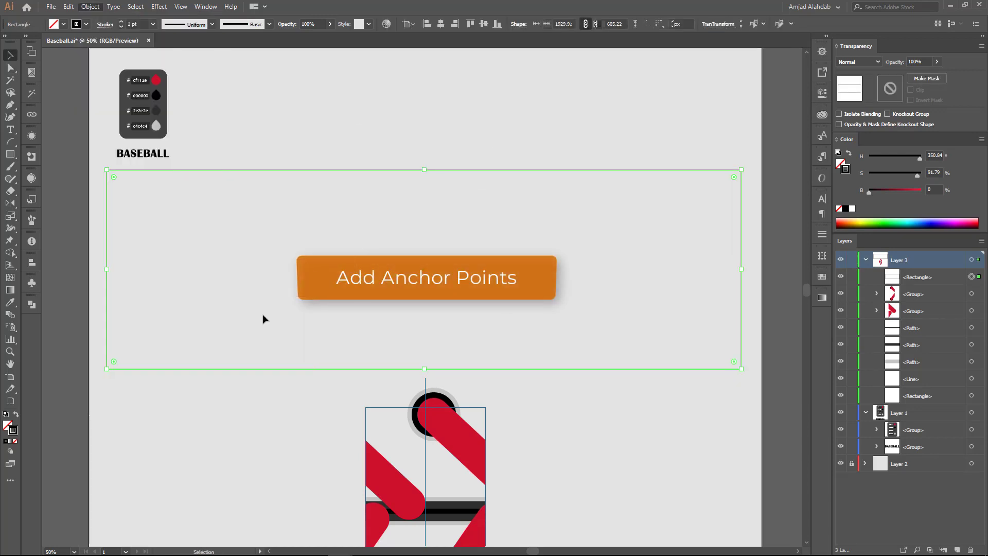
Step: Set the layer colour to Medium Blue
key("a")
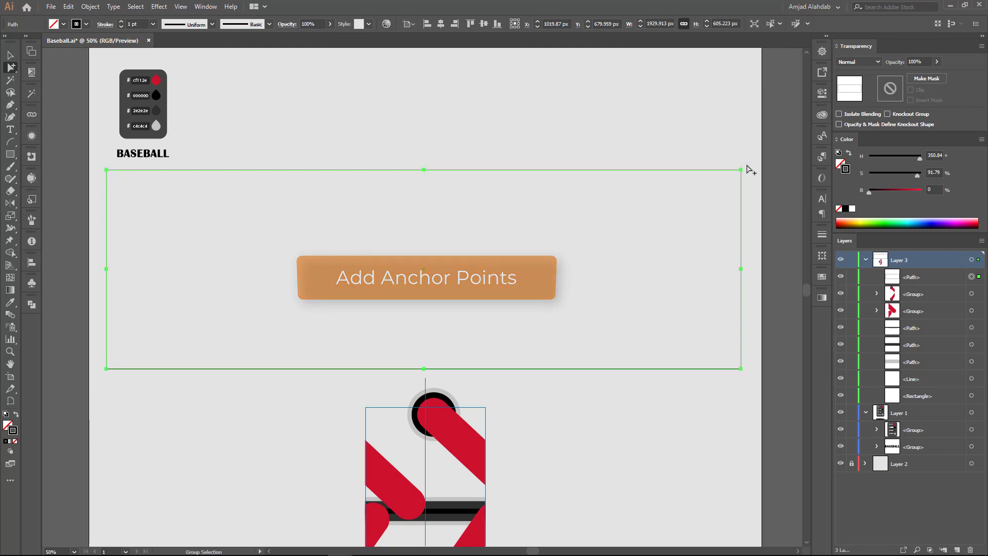
left_click_drag(749, 161, 723, 198)
left_click(662, 166)
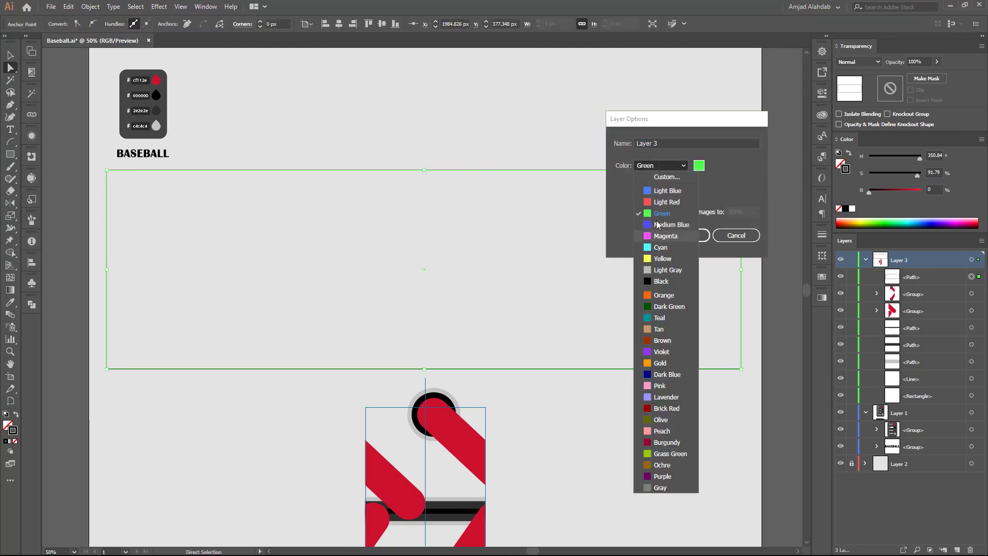
left_click(659, 230)
Step: Scale the corner anchors inward and pinch the top and bottom middle anchors toward the centre
left_click_drag(740, 366, 744, 362, "shift")
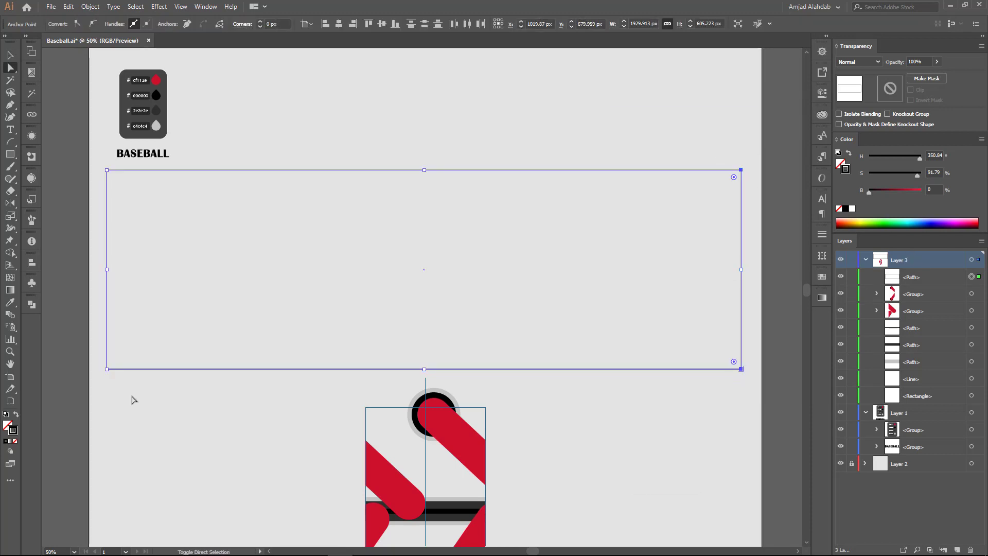
left_click_drag(100, 384, 114, 184, "shift")
key("s")
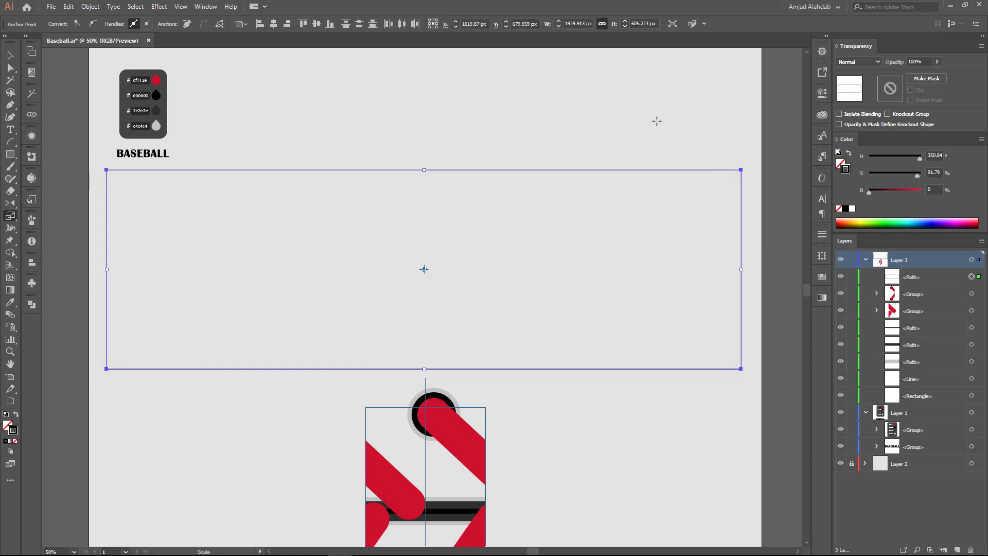
left_click_drag(655, 121, 613, 130, "shift")
key("a")
left_click_drag(435, 150, 419, 187)
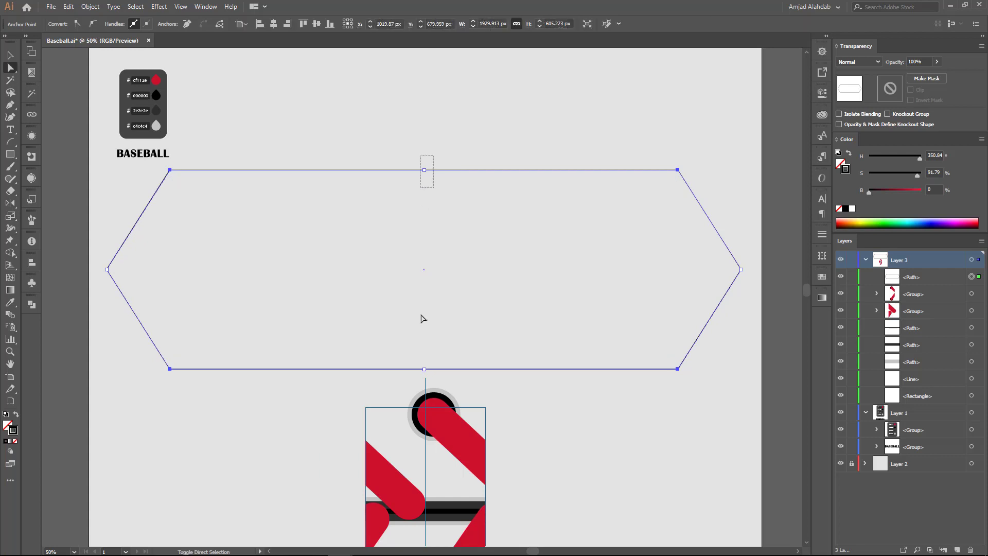
left_click(423, 369, "shift")
left_click_drag(469, 130, 466, 165)
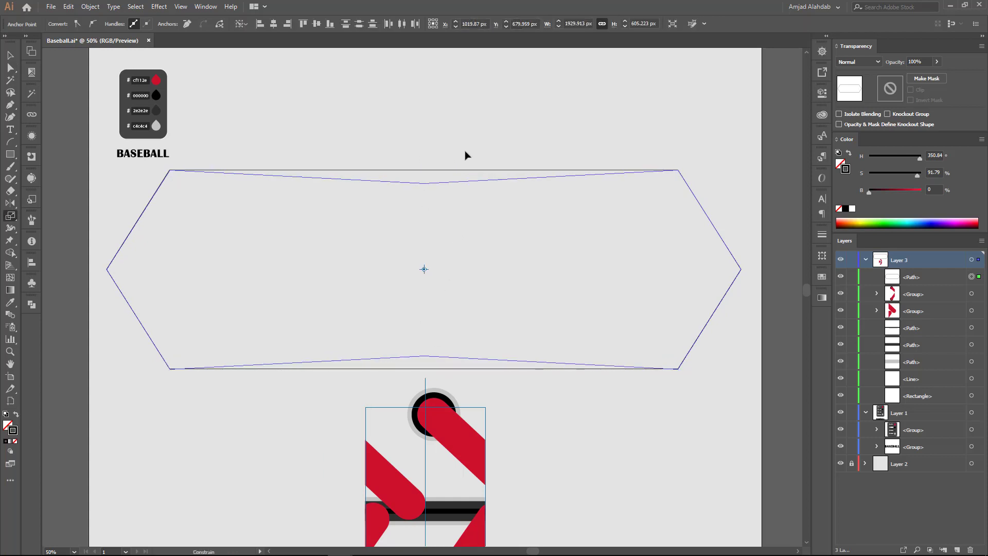
Step: Round the side corners and give the middle anchors a 4500 px corner radius
key("a")
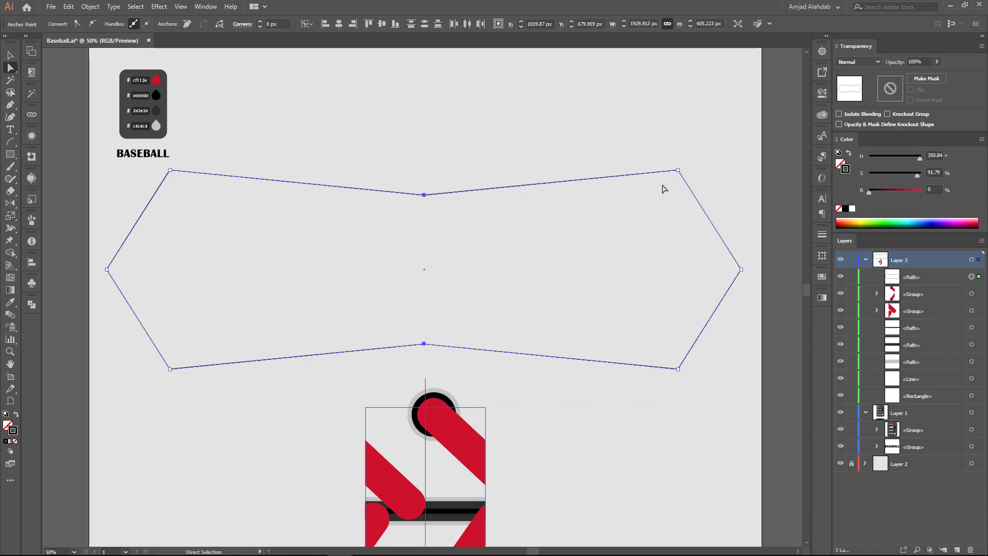
left_click_drag(650, 147, 750, 392)
left_click_drag(468, 328, 474, 326)
mouse_move(103, 396)
left_mouse_down("shift")
mouse_move(216, 166)
mouse_move(434, 293)
mouse_move(447, 247)
left_mouse_up("shift")
left_click(418, 191)
left_click(418, 341, "shift")
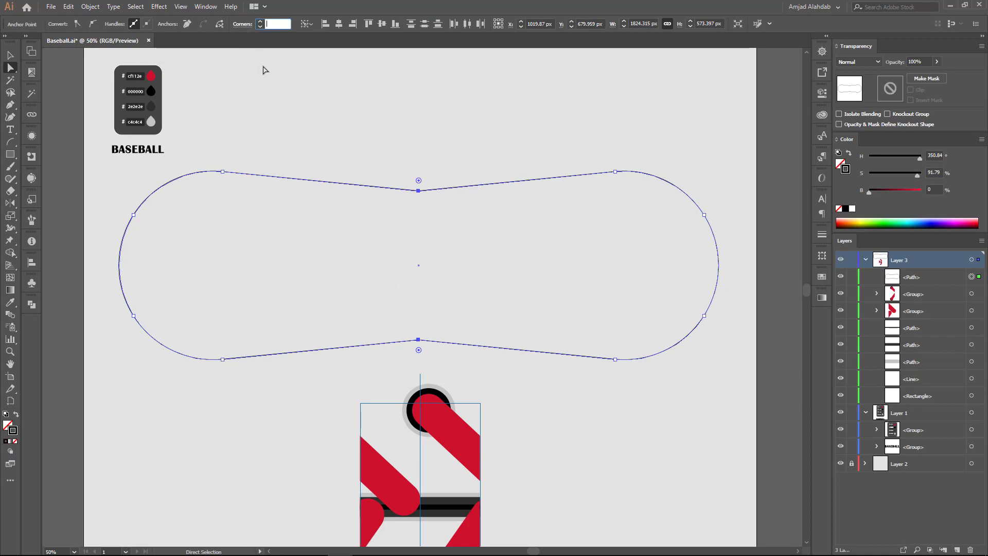
type("4000")
key("Return")
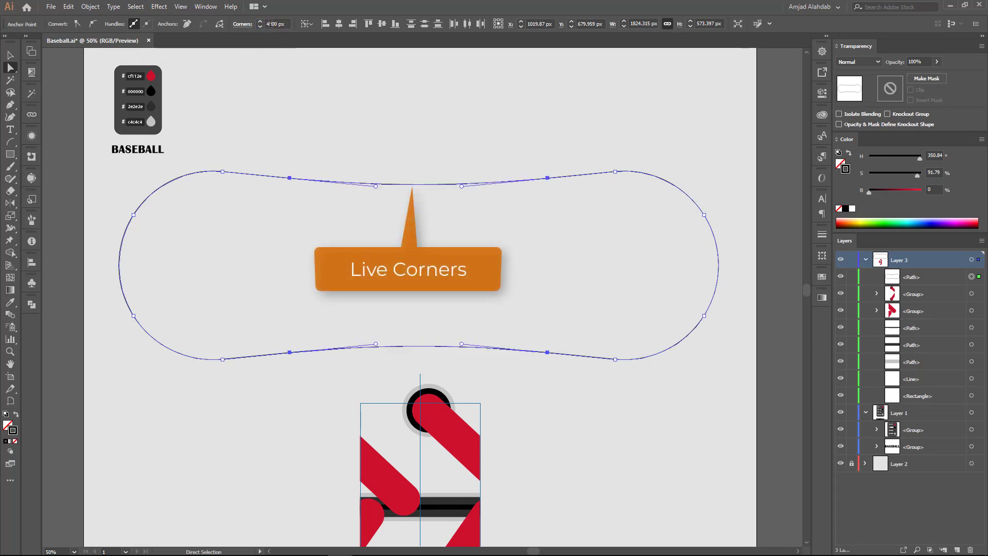
type("4500")
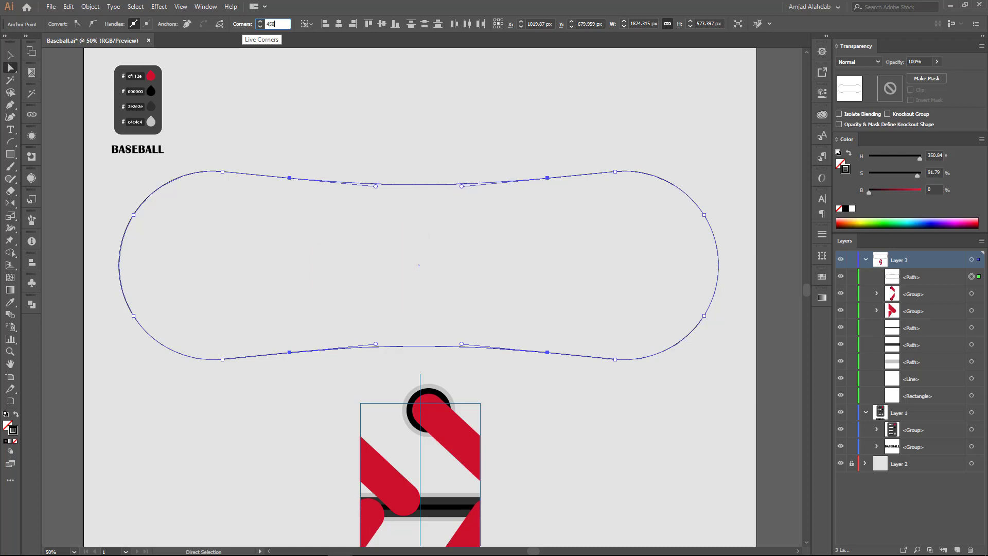
key("Return")
left_click(419, 199)
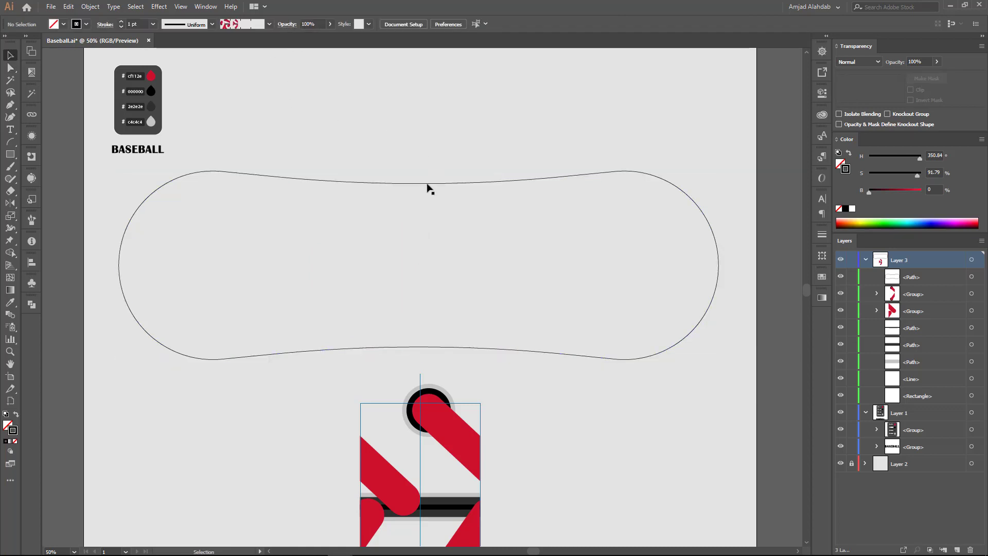
Step: Apply the baseball stitch brush to the seam outline with a 1.5 pt stroke weight
left_click(427, 184)
left_click_drag(418, 171, 418, 167, "alt")
left_click(507, 161)
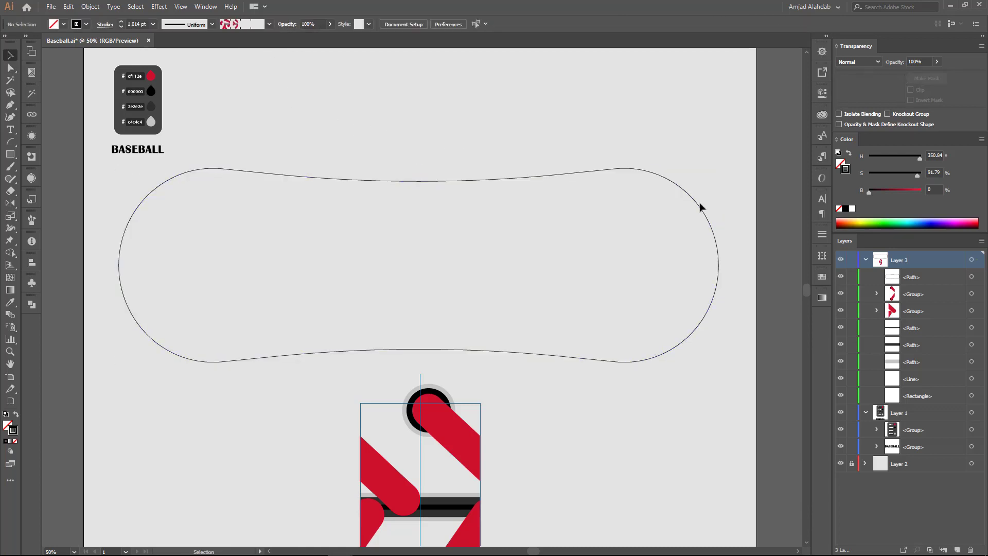
left_click(700, 207)
scroll(588, 231, "down", 1)
left_click(32, 220)
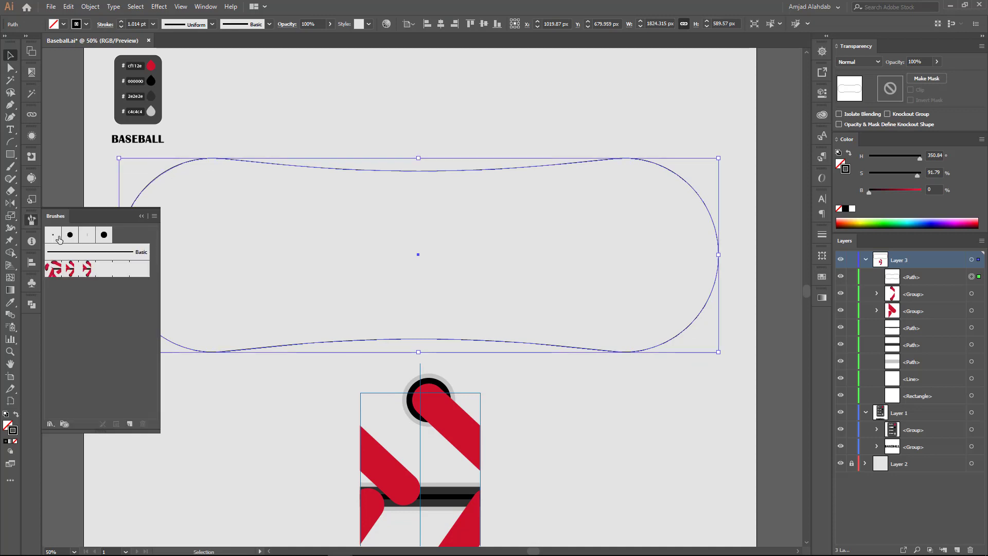
left_click(83, 269)
left_click(134, 24)
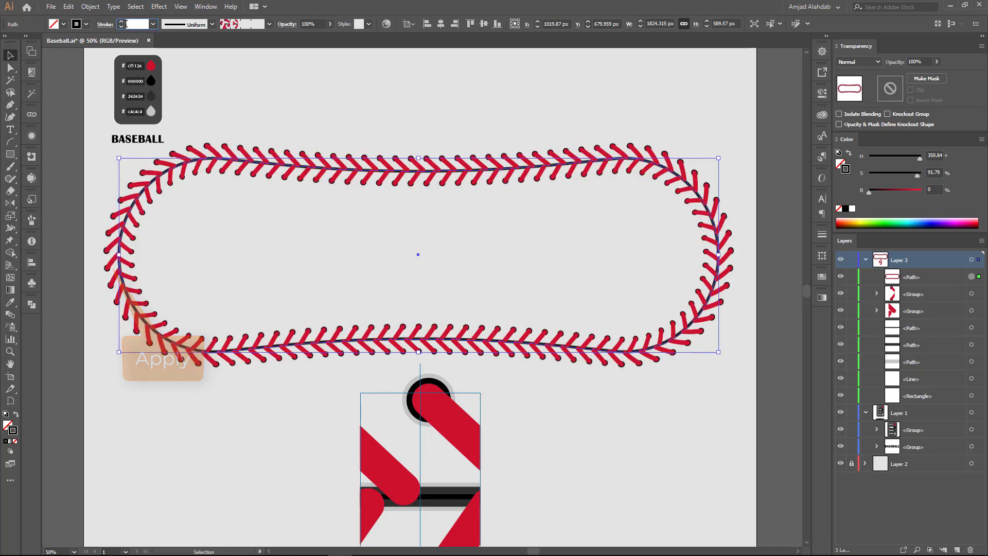
type("1")
left_click(822, 234)
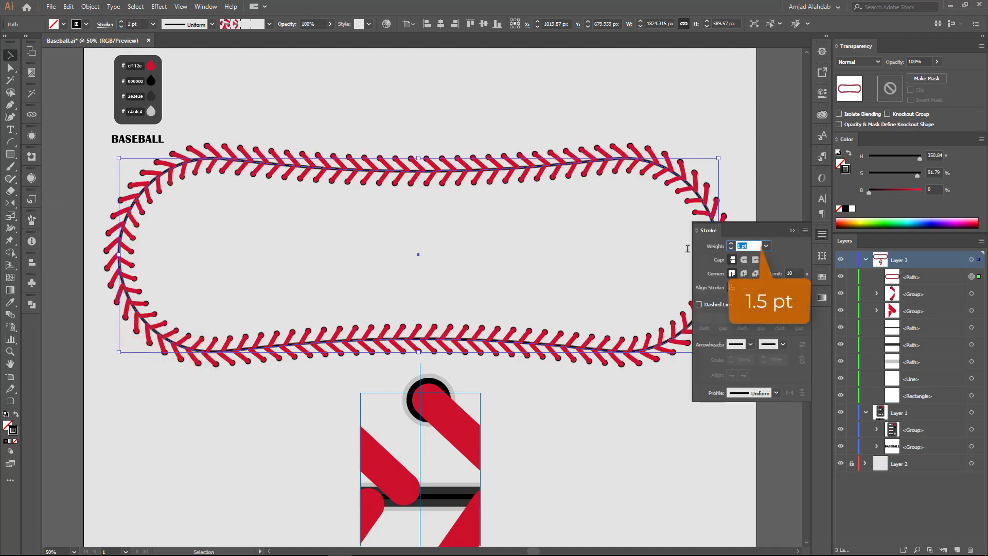
type("15")
key("Return")
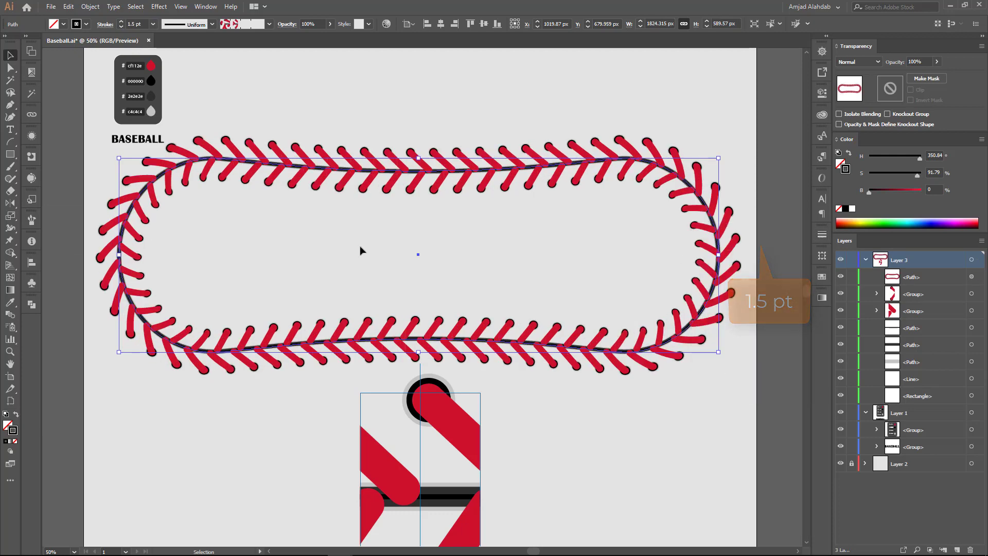
Step: Inspect the stitches and place the vertical BASEBALL title inside the seam's left end
left_click(359, 247)
scroll(339, 179, "up", 2, "alt")
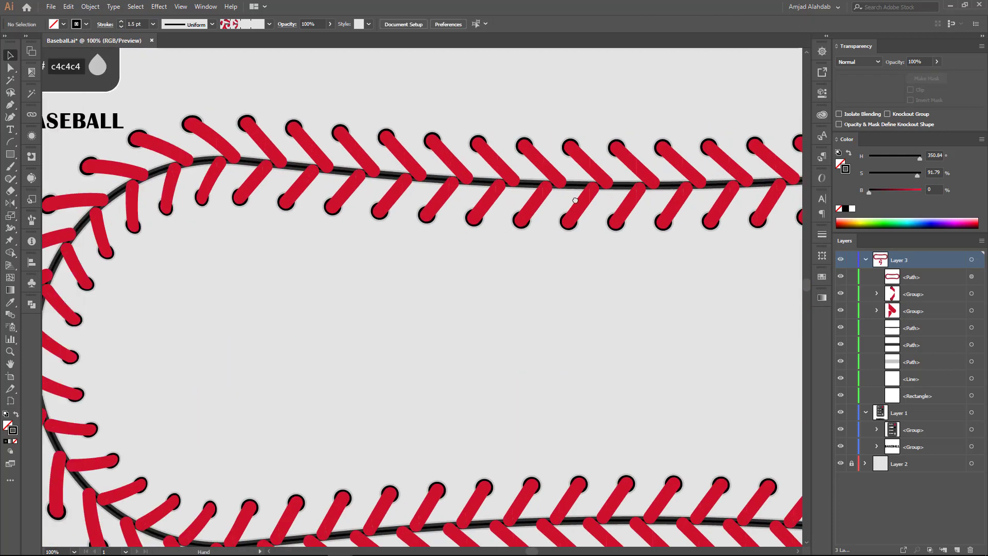
left_click_drag(348, 170, 348, 168)
scroll(348, 168, "down", 2, "alt")
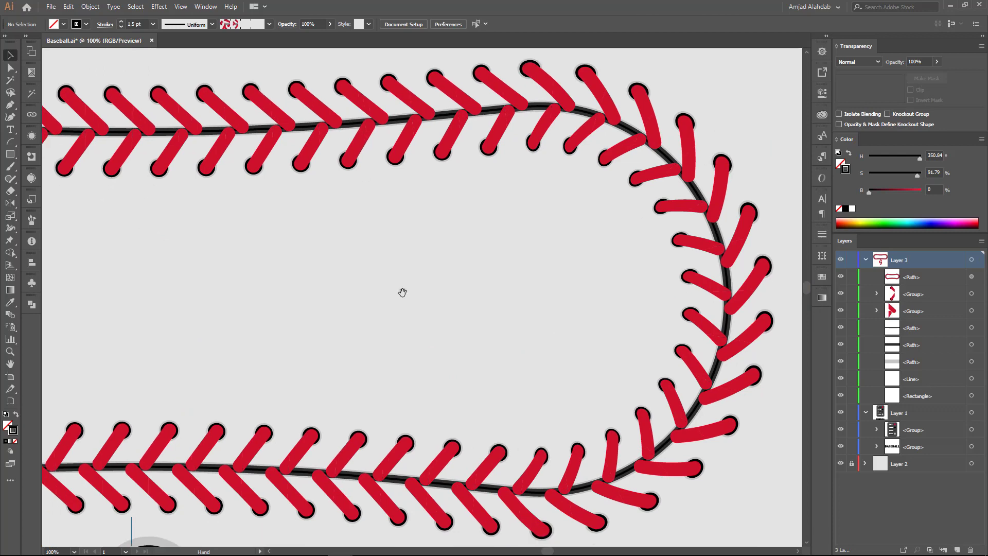
scroll(402, 292, "down", 3)
scroll(306, 373, "up", 5, "alt")
scroll(307, 373, "down", 3, "alt")
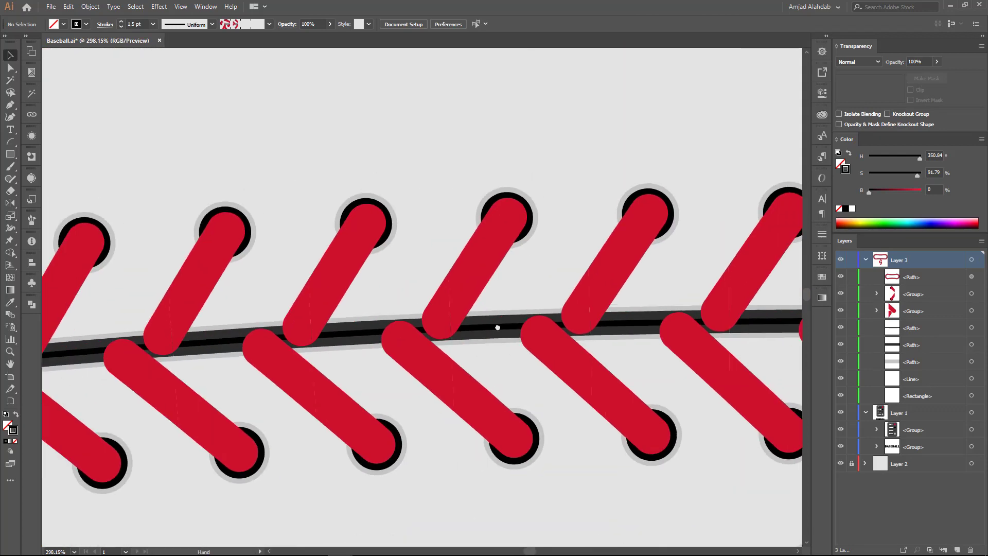
scroll(496, 326, "down", 3, "alt")
scroll(361, 276, "down", 2, "alt")
left_click_drag(362, 276, 348, 327)
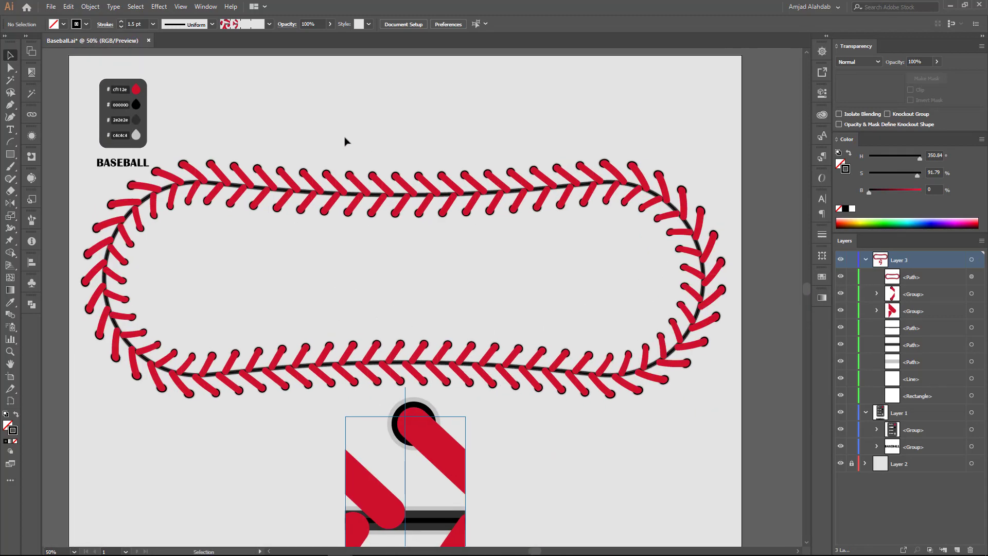
mouse_move(130, 164)
left_mouse_down()
mouse_move(224, 269)
mouse_move(312, 258)
mouse_move(265, 202)
mouse_move(202, 219)
mouse_move(209, 263)
left_mouse_up()
Step: Centre the BASEBALL title vertically, using the seam outline as the key object
left_click(222, 268)
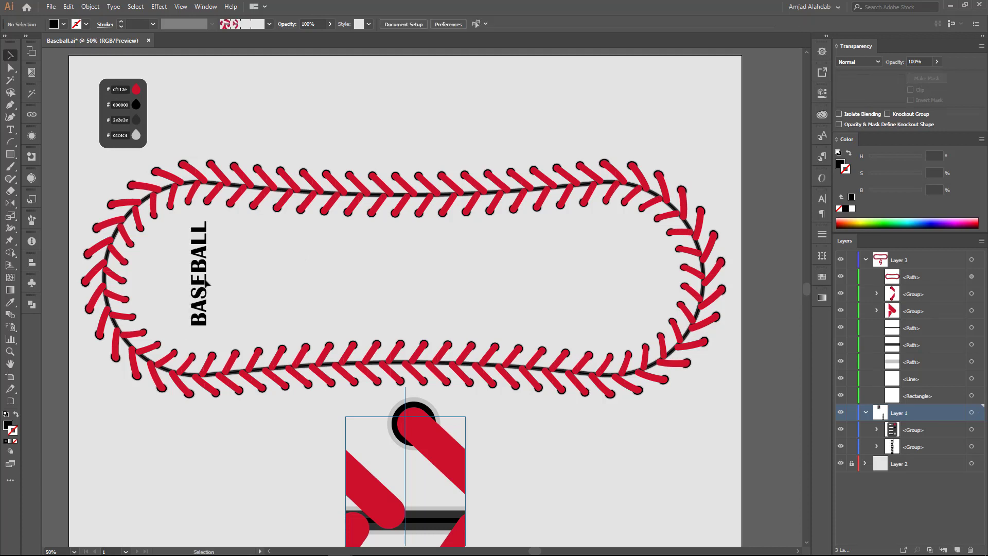
left_click(204, 281)
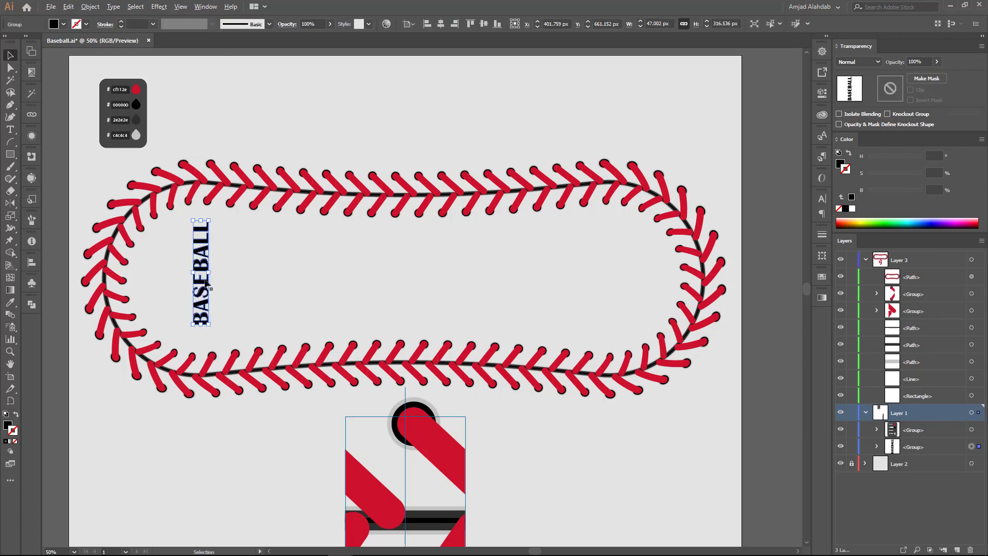
left_click(223, 375)
left_click(482, 24)
left_click(226, 219)
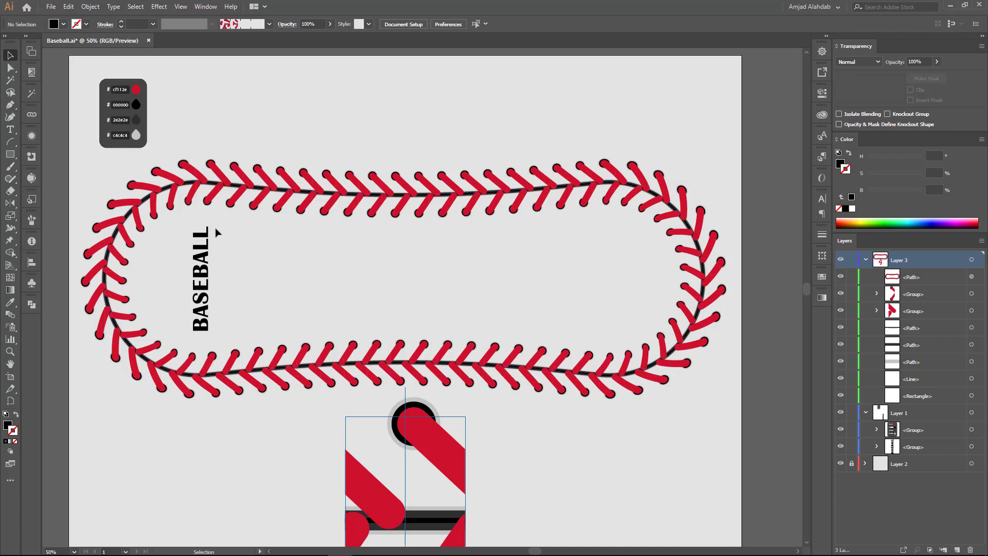
Step: Place a flipped copy of BASEBALL at the seam's right end, coloured red cf112e
left_click_drag(204, 238, 587, 238, "alt")
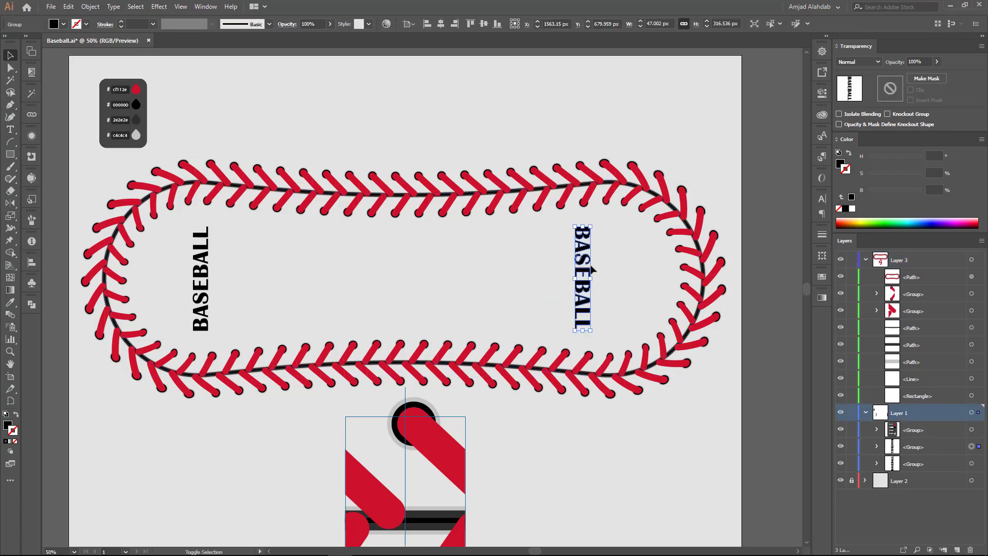
key("i")
left_click(135, 90)
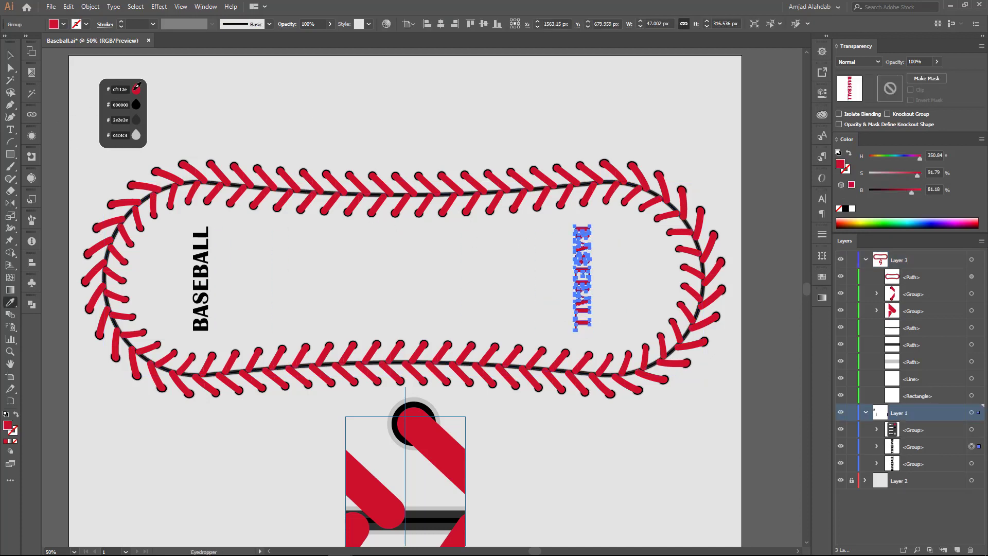
key("v")
left_click_drag(581, 264, 595, 268, "shift")
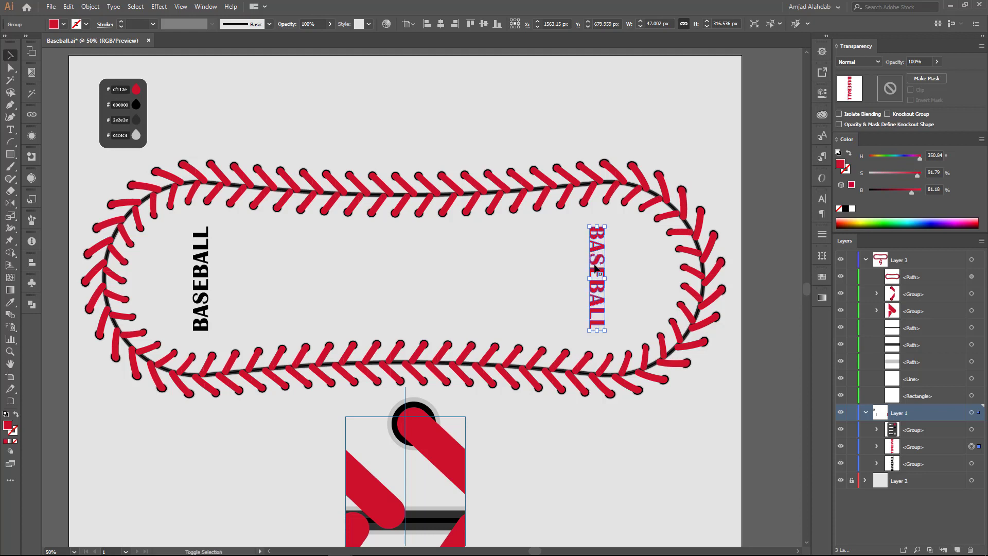
Step: Group both titles, centre them horizontally in the seam, then ungroup them
left_click(194, 278, "shift")
right_click(213, 258)
left_click(229, 316)
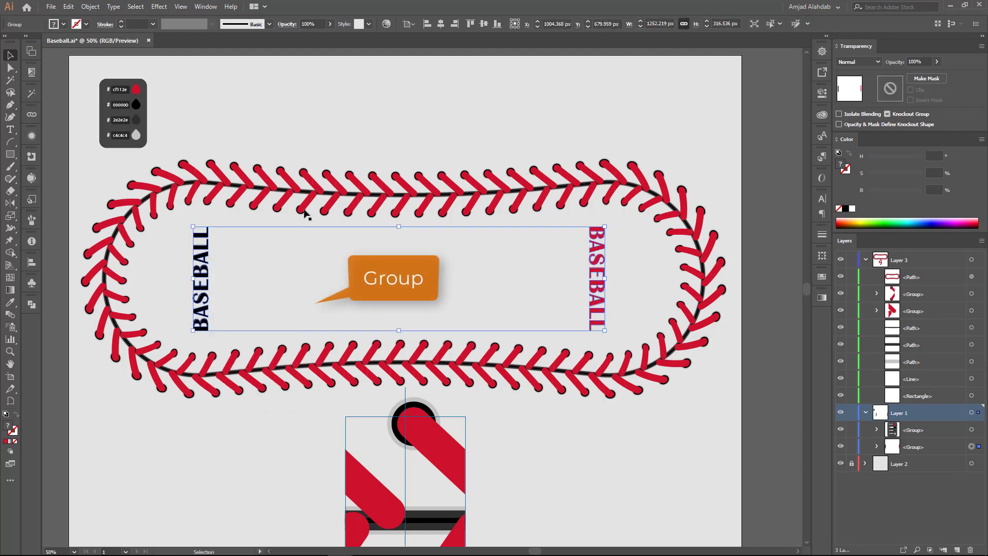
left_click(440, 23)
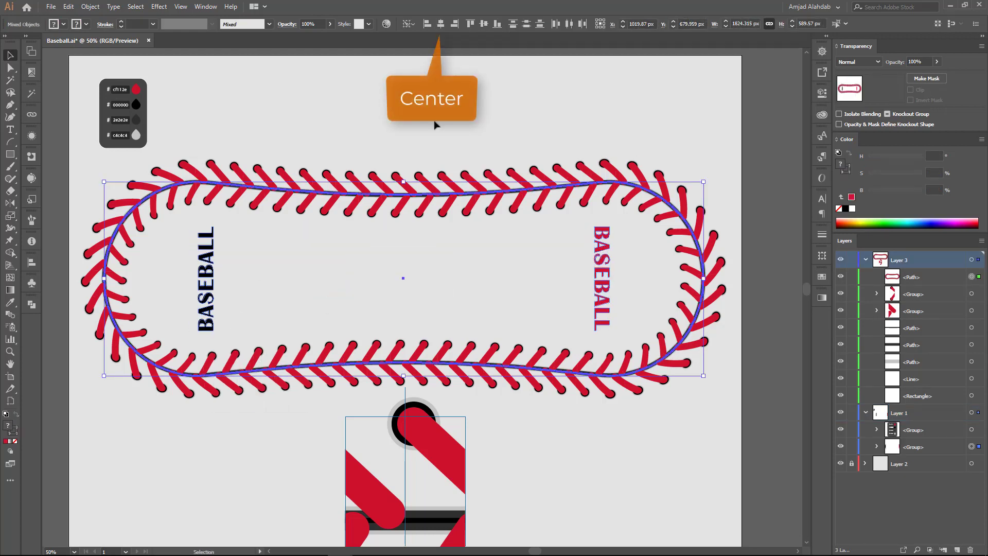
key("ctrl+shift+a")
right_click(604, 260)
left_click(633, 346)
Step: Move the stitch pattern tile to the artboard's lower left and group its pieces
left_click(278, 215)
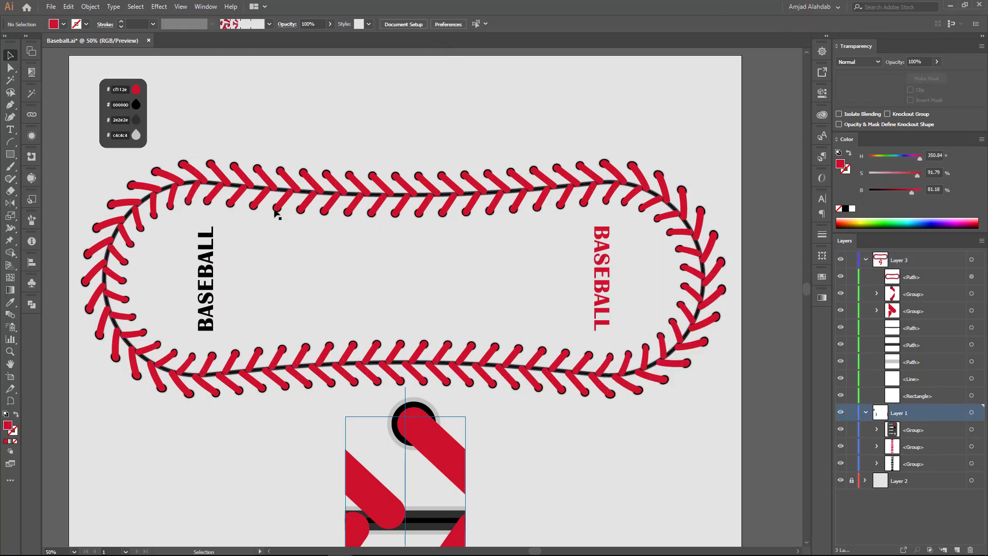
left_click_drag(278, 215, 286, 225)
scroll(441, 342, "down", 3)
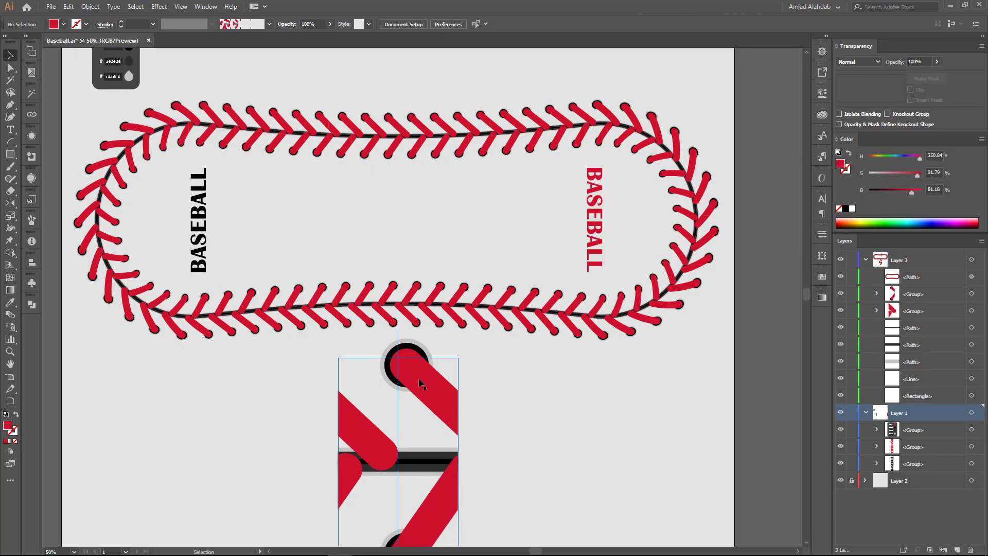
scroll(452, 340, "down", 2)
scroll(456, 223, "up", 2)
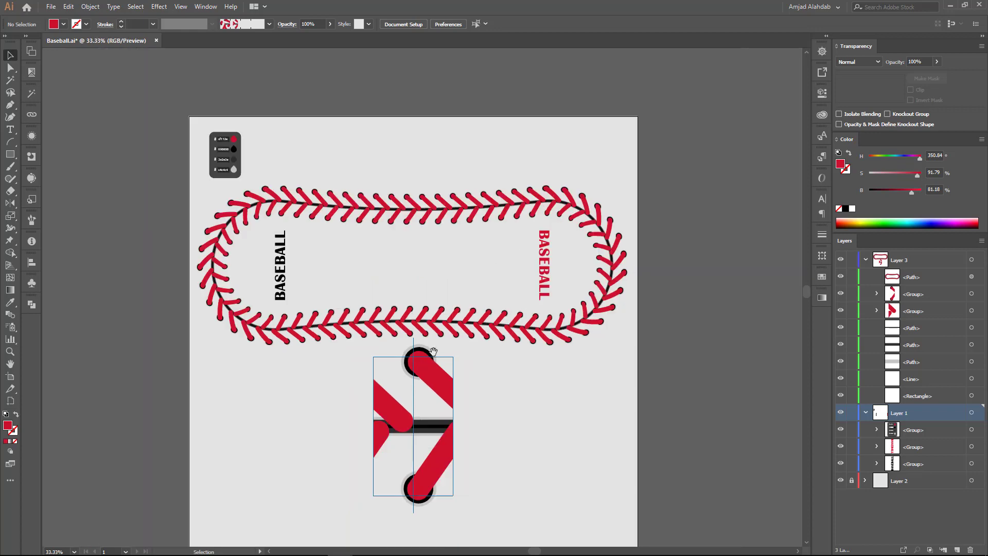
key("ctrl+minus")
left_click_drag(453, 315, 342, 450)
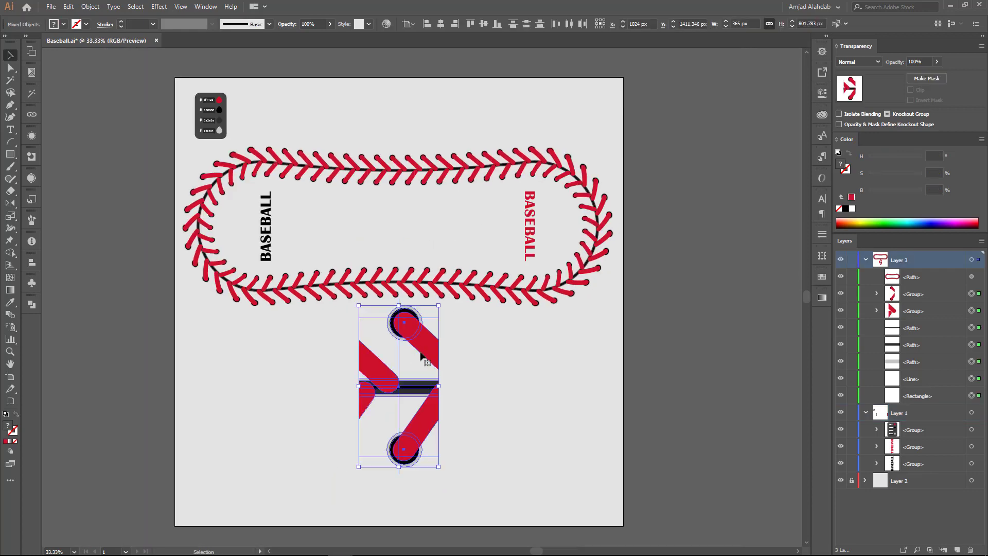
left_click_drag(418, 351, 263, 380)
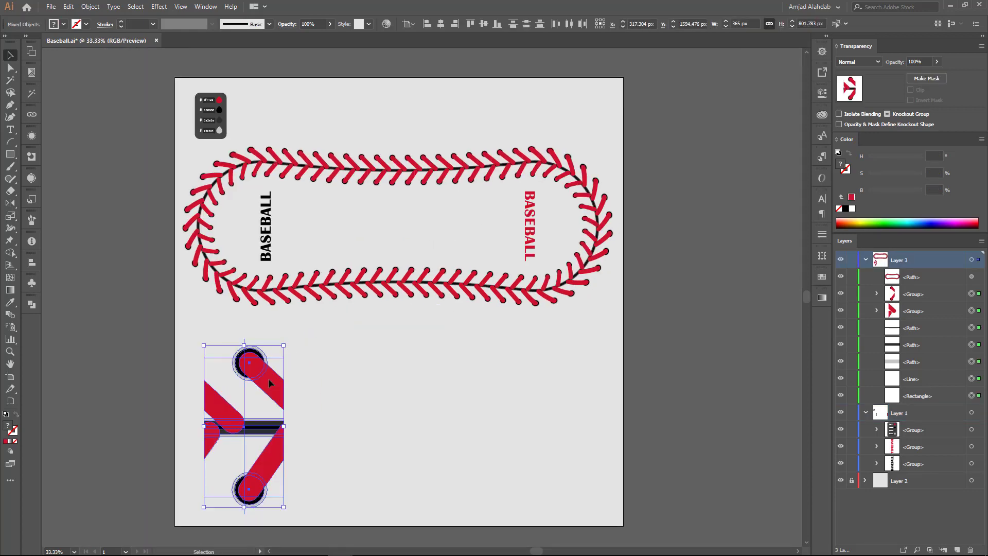
key("ctrl+g")
left_click(333, 392)
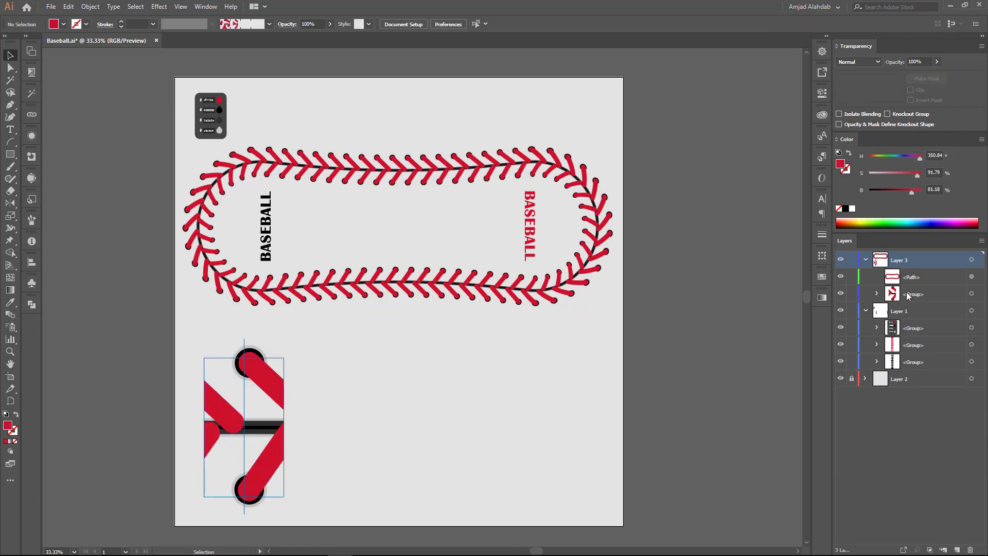
Step: Create Layer 4 and move the stitch tile and colour legend into it, off the artboard's left
left_click(957, 549)
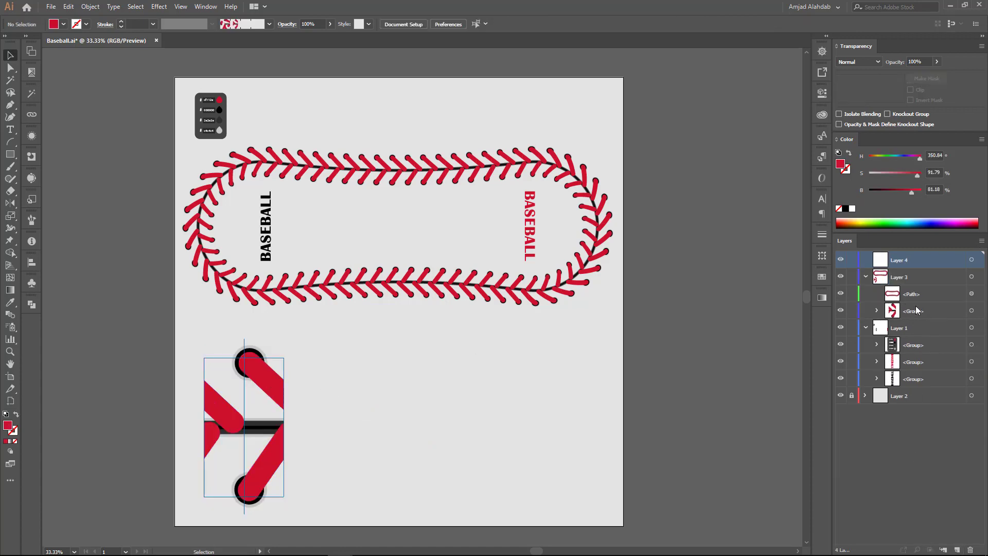
left_click_drag(917, 309, 906, 260)
left_click_drag(247, 380, 314, 369)
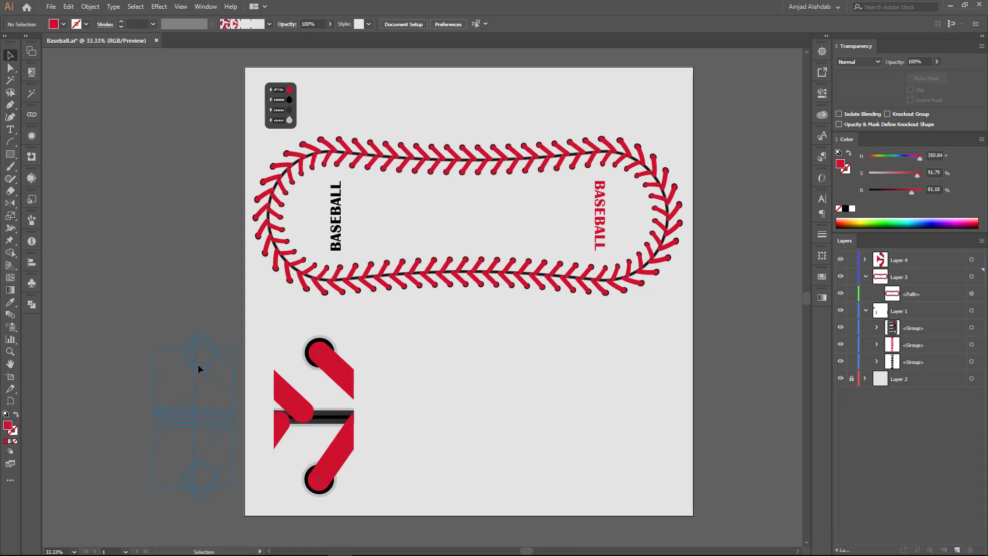
left_click_drag(198, 368, 178, 372)
left_click(230, 137)
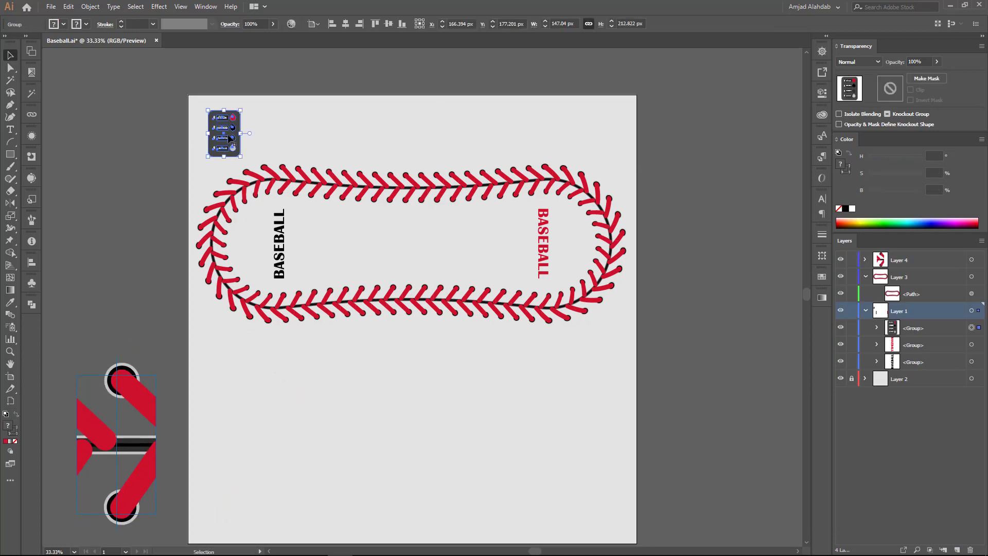
left_click_drag(909, 328, 872, 263)
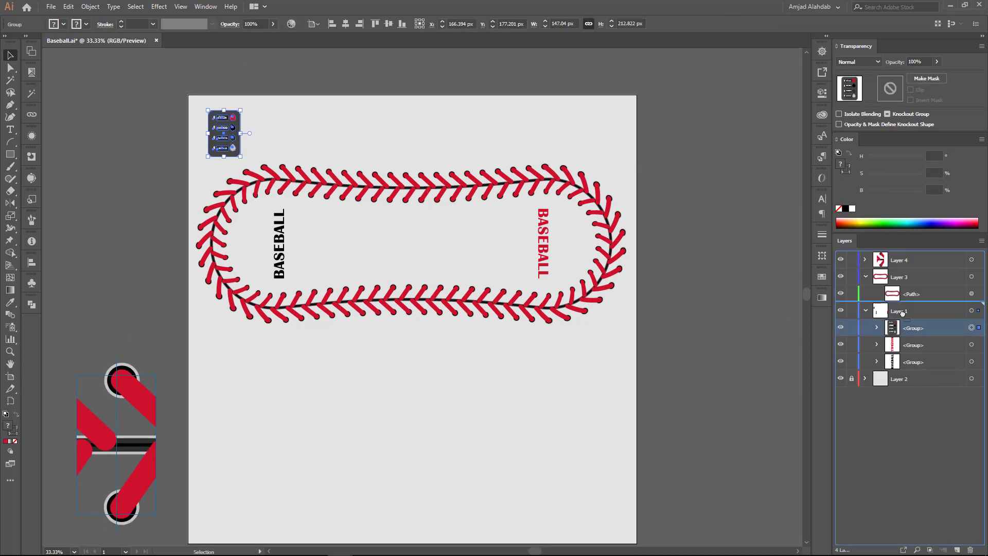
left_click(865, 260)
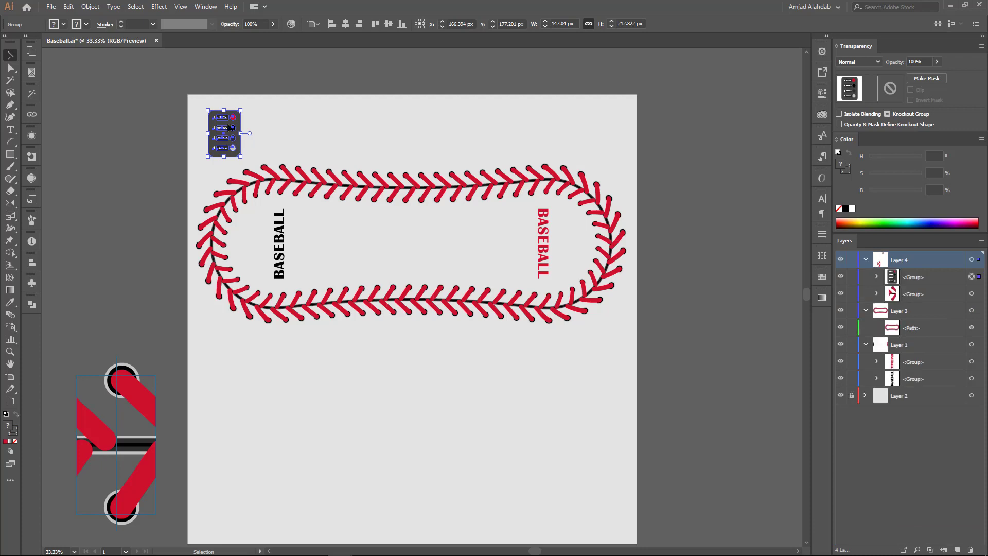
left_click_drag(129, 310, 127, 307)
Step: Group the seam artwork, centre it horizontally and vertically on the artboard, then ungroup it
scroll(221, 317, "down", 1)
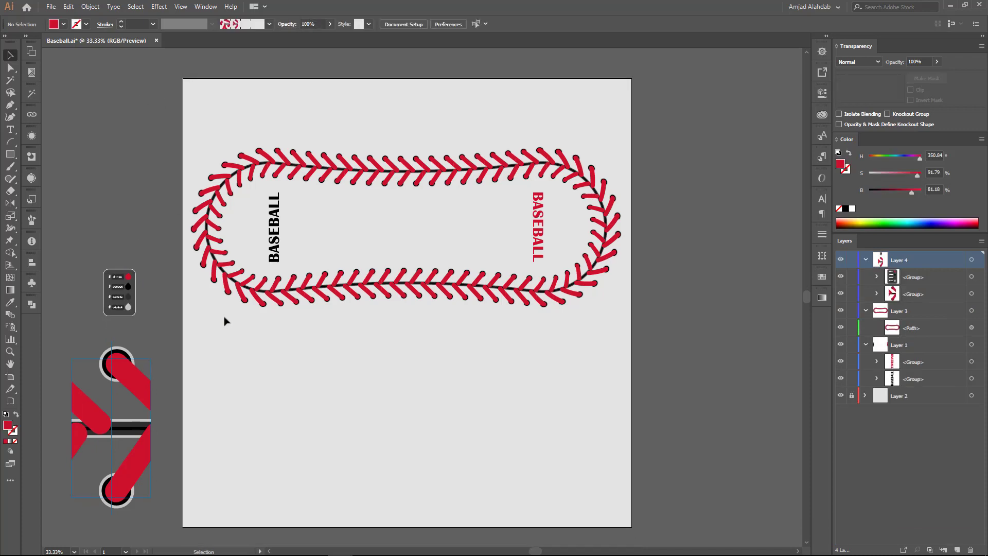
mouse_move(216, 326)
left_mouse_down()
mouse_move(594, 113)
mouse_move(601, 153)
left_mouse_up()
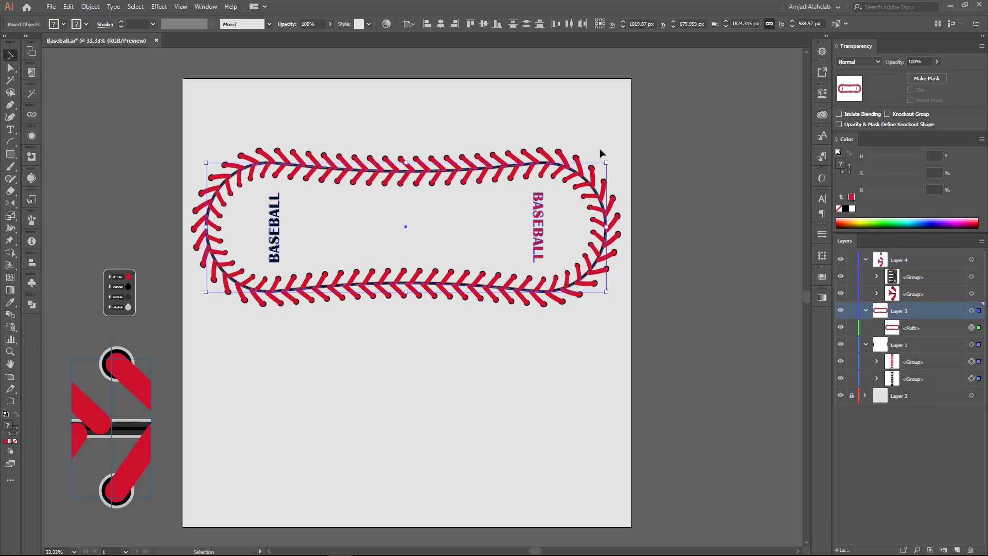
left_click(866, 345)
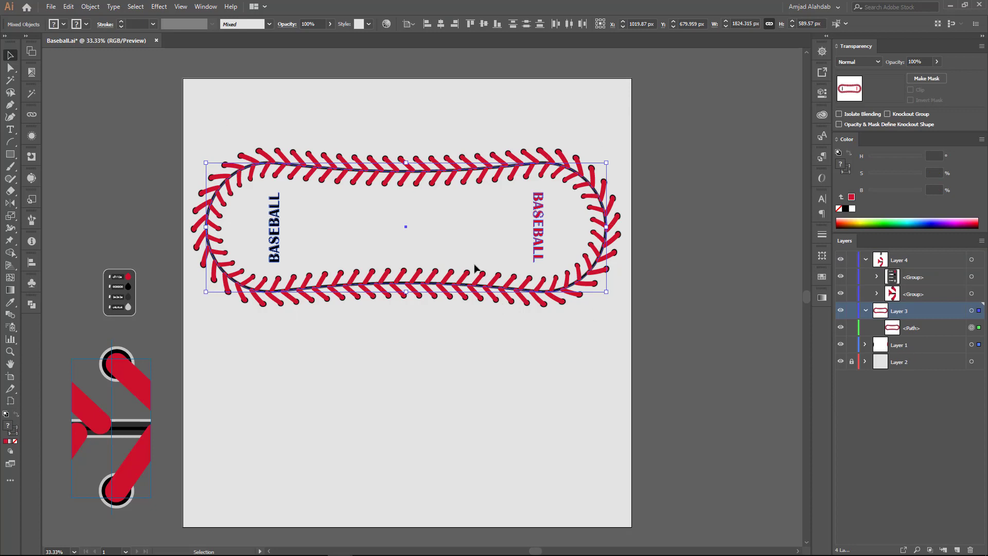
right_click(461, 219)
left_click(493, 281)
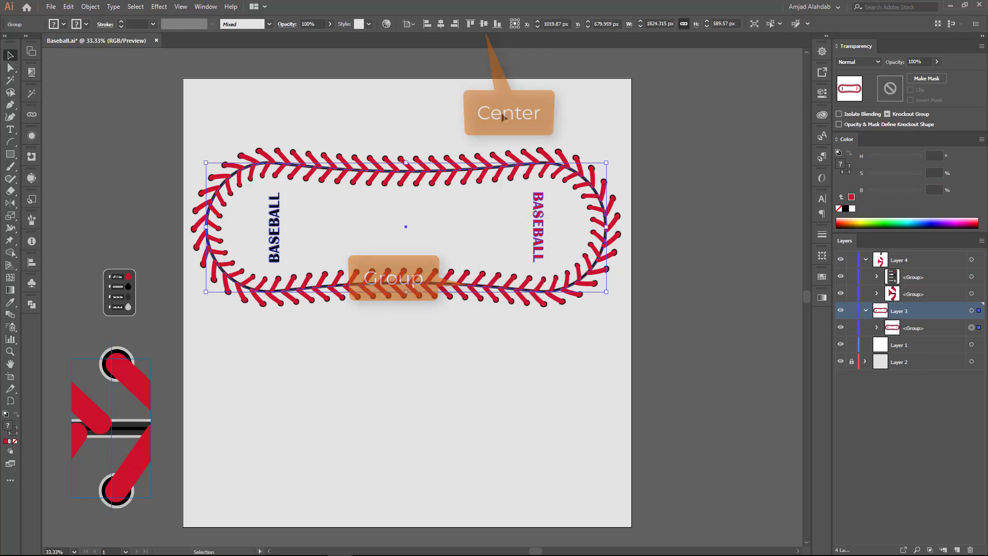
left_click(441, 24)
left_click(484, 24)
left_click(608, 236)
left_click(877, 328)
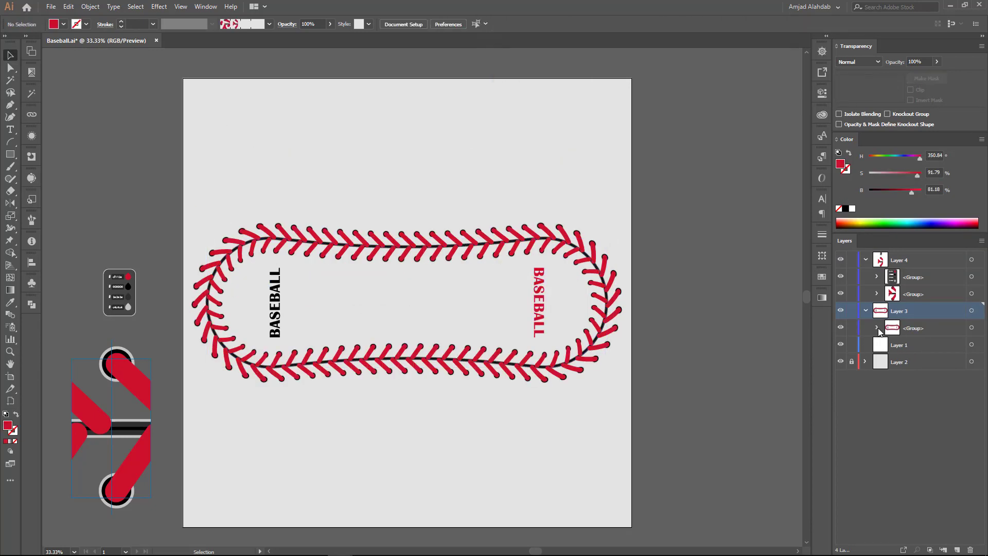
left_click(972, 329)
right_click(556, 293)
left_click(576, 379)
left_click(384, 353)
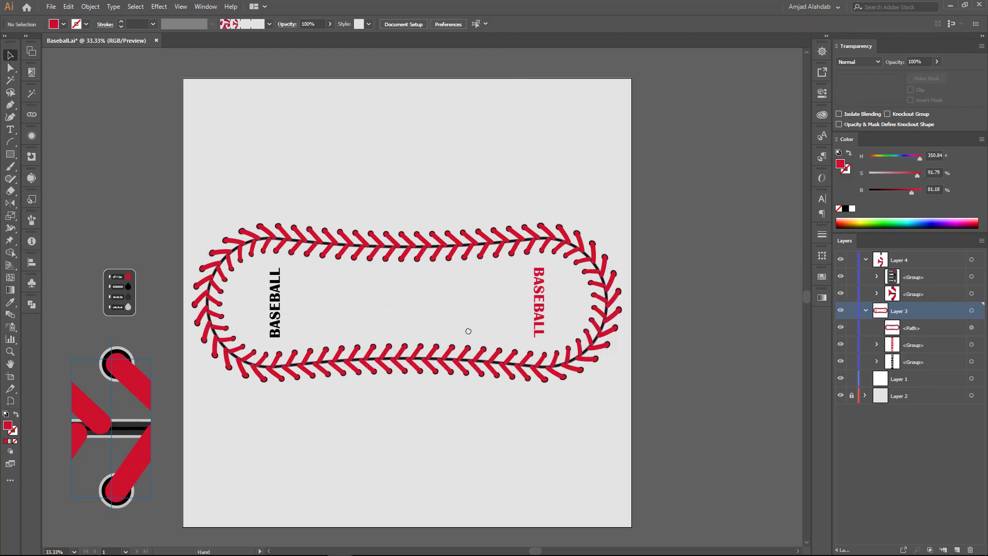
Step: Hide Layer 4, zoom to 50%, and rename the seam layer Baseball Color
left_click(841, 260)
key("ctrl+equal")
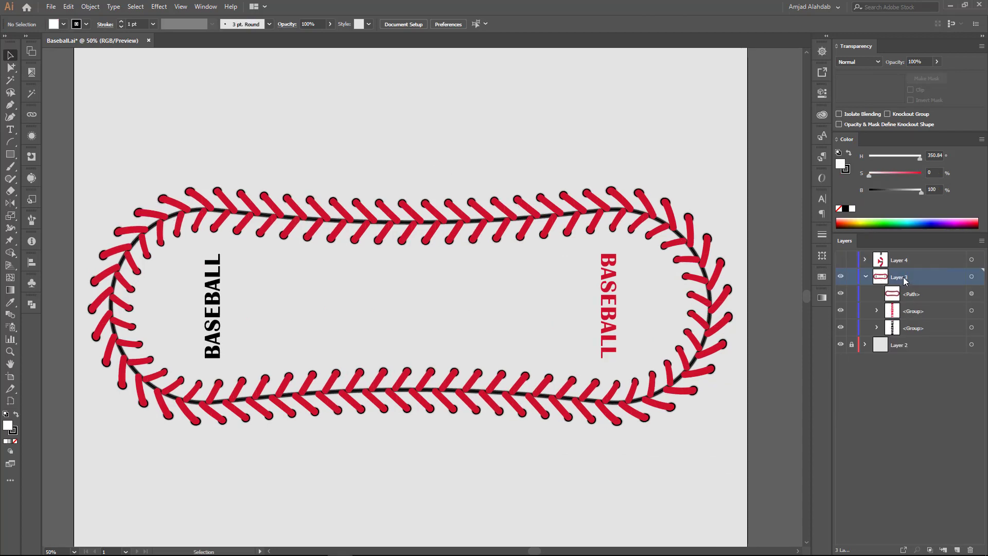
type("BaseballColor")
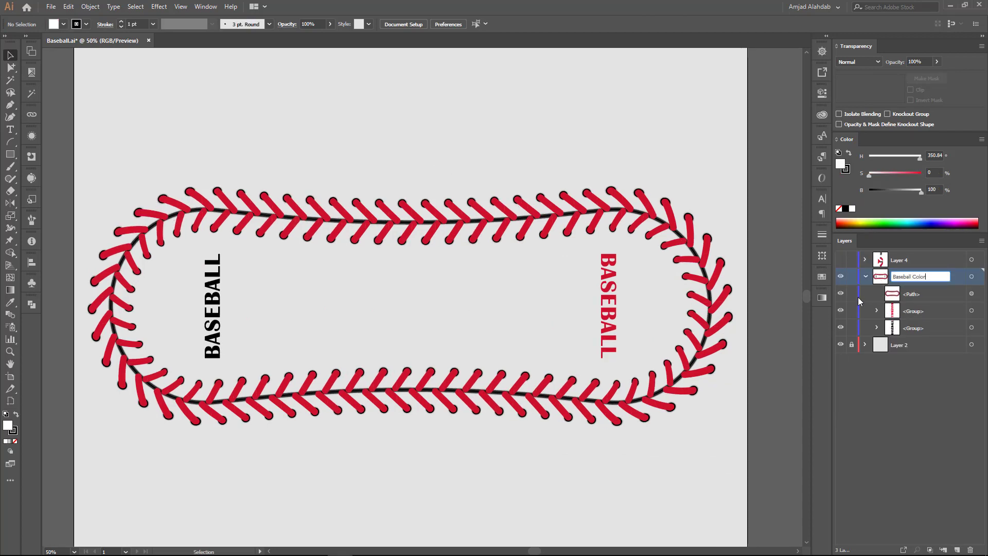
key("Return")
left_click(865, 276)
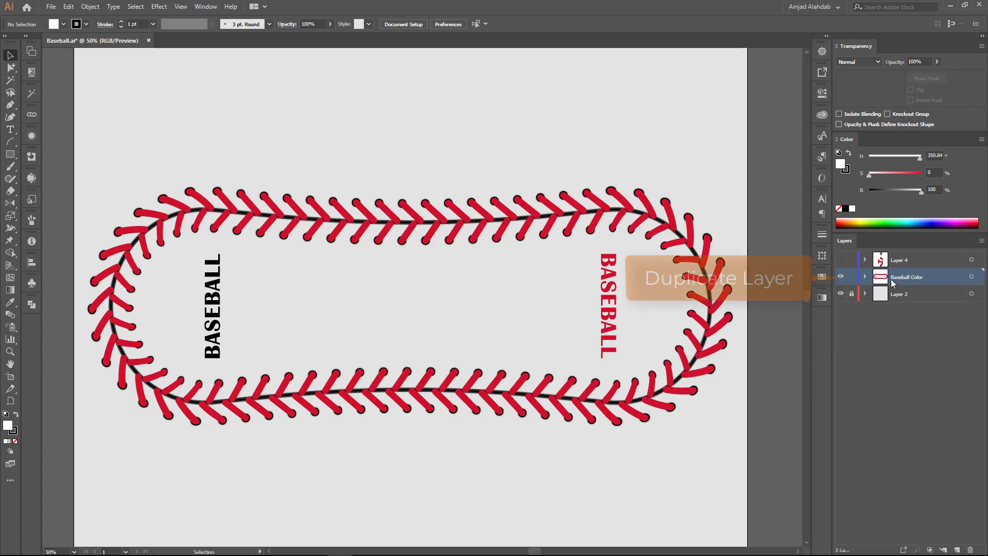
Step: Duplicate the Baseball Color layer, hide the original, and rename the copy Baseball Normal UV Map
left_click_drag(935, 275, 957, 549)
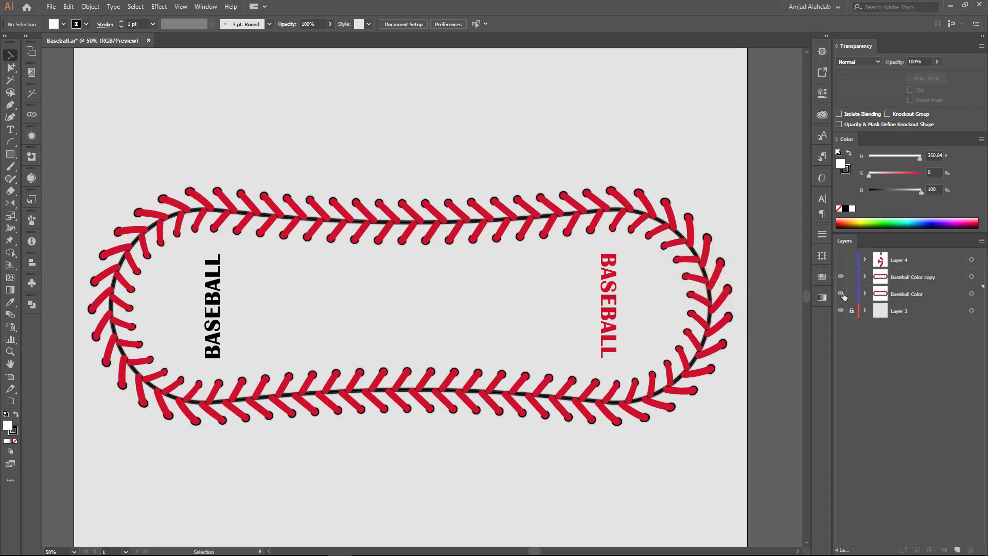
left_click(865, 277)
double_click(924, 277)
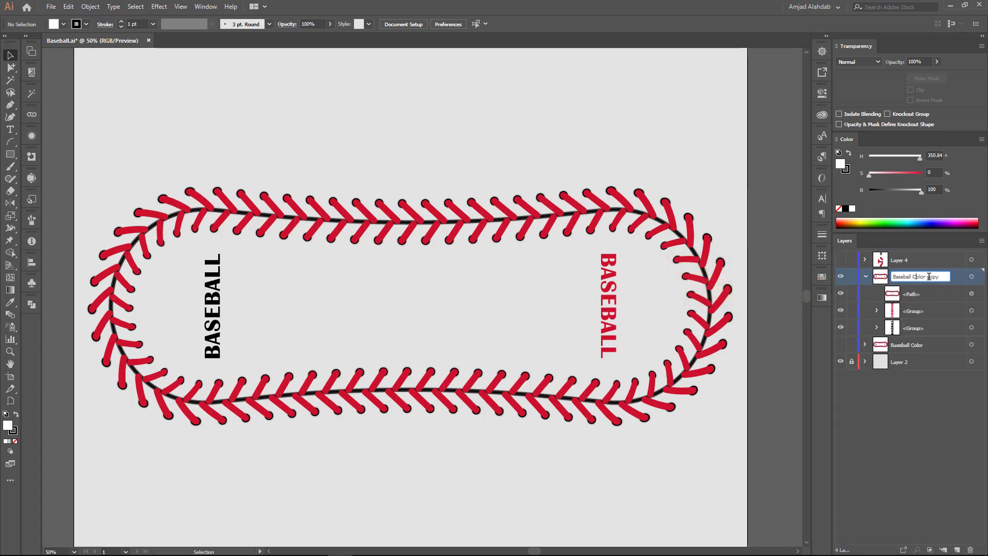
left_click_drag(916, 276, 960, 276)
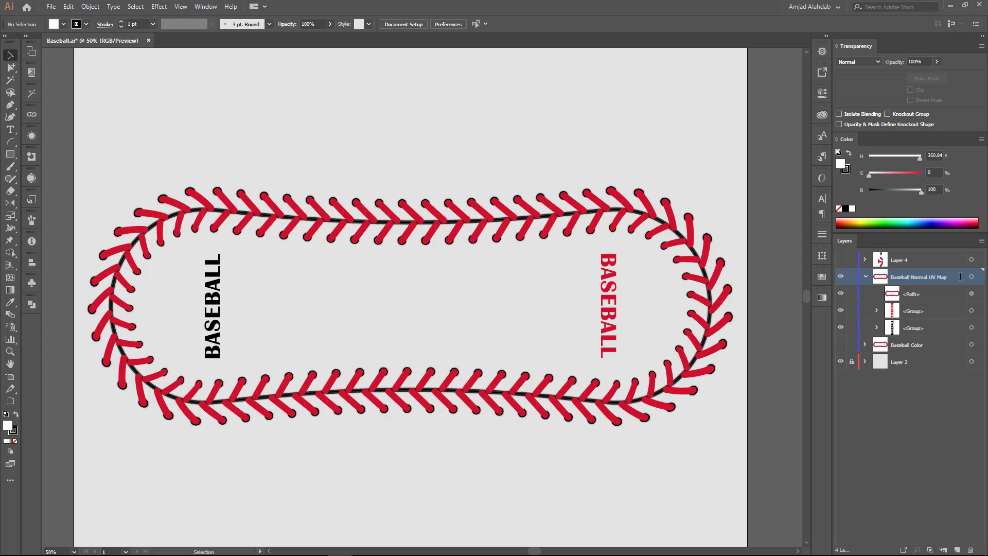
left_click(412, 225)
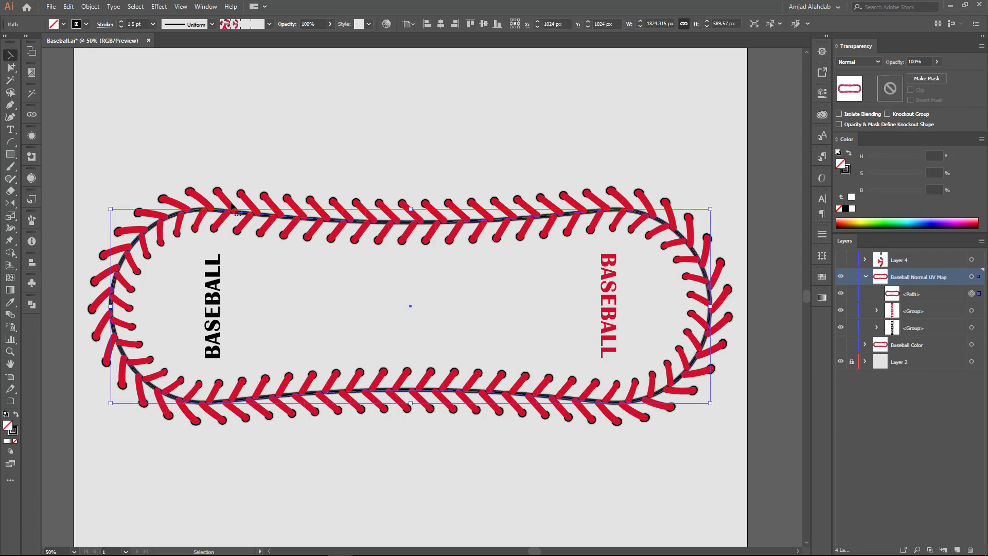
Step: Duplicate the stitch pattern brush, place its tile on the canvas and ungroup it
left_click(35, 220)
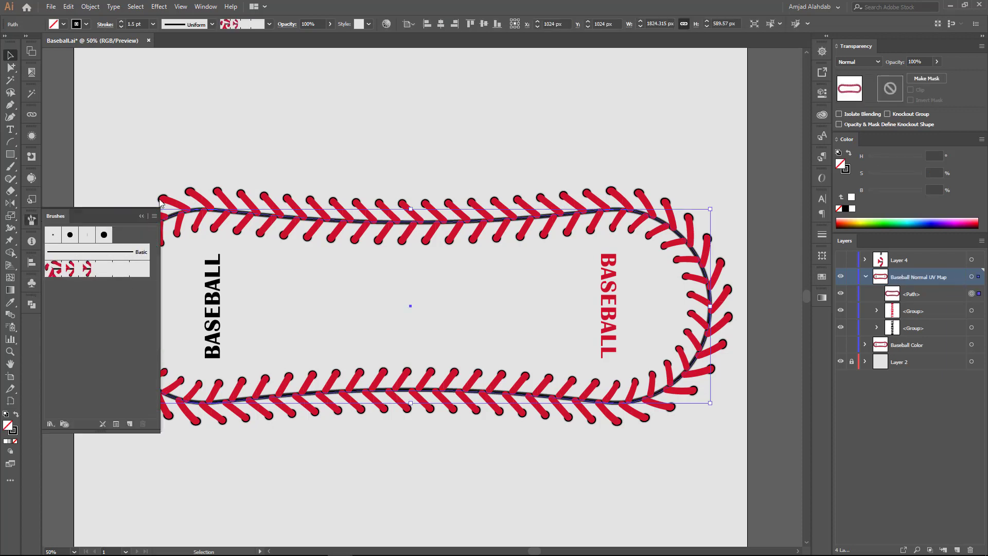
left_click_drag(67, 268, 130, 424)
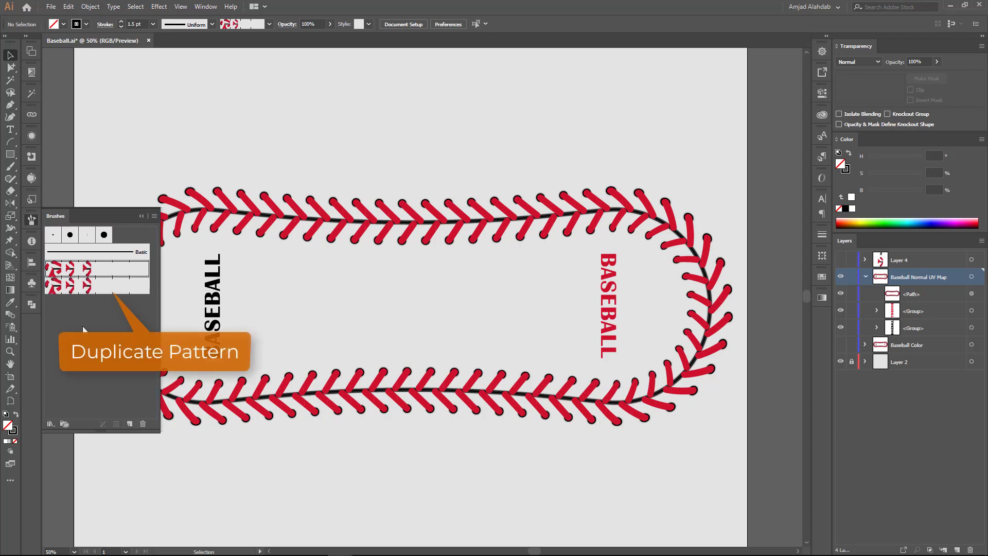
left_click(245, 216)
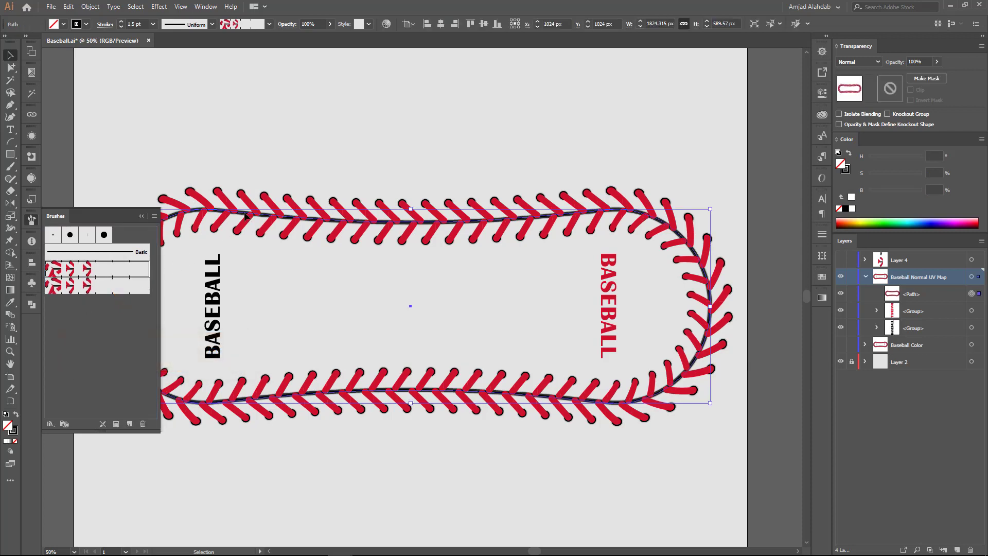
left_click(165, 455)
left_click_drag(311, 132, 319, 134)
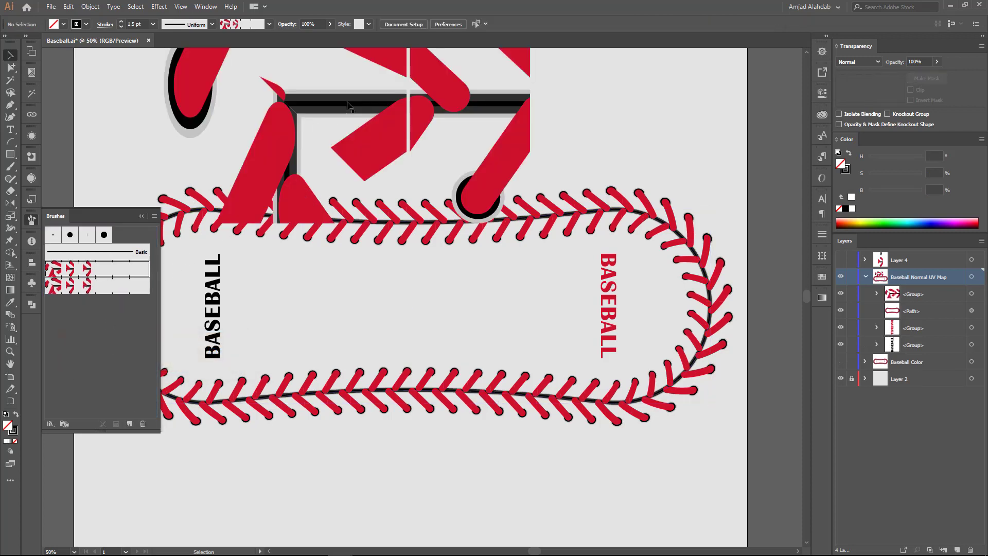
scroll(411, 257, "up", 5)
right_click(428, 203)
left_click(456, 287)
left_click(388, 71)
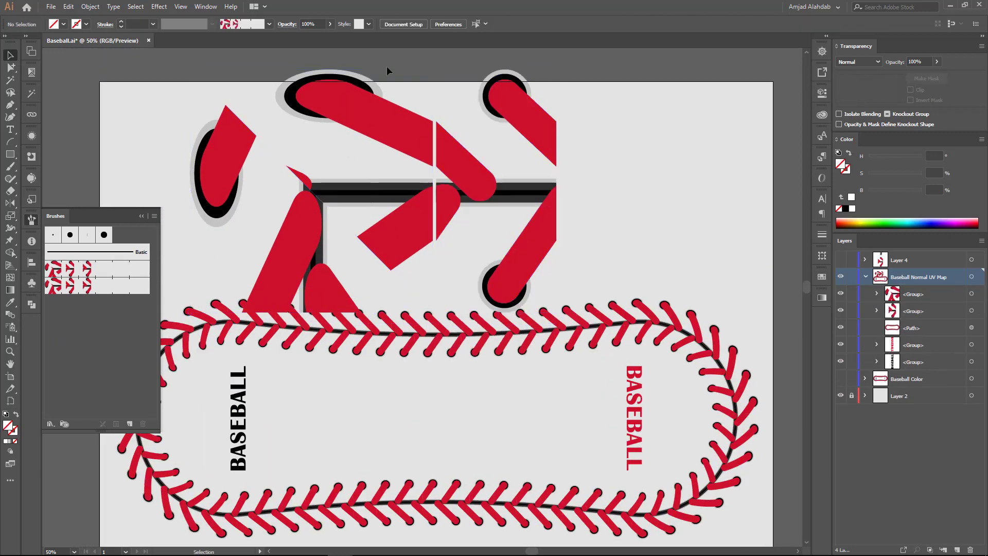
Step: Delete the tile's left pieces and its invisible background path
left_click_drag(207, 212, 206, 213)
key("Delete")
left_click_drag(540, 146, 425, 126)
left_click(513, 132)
scroll(424, 122, "up", 1)
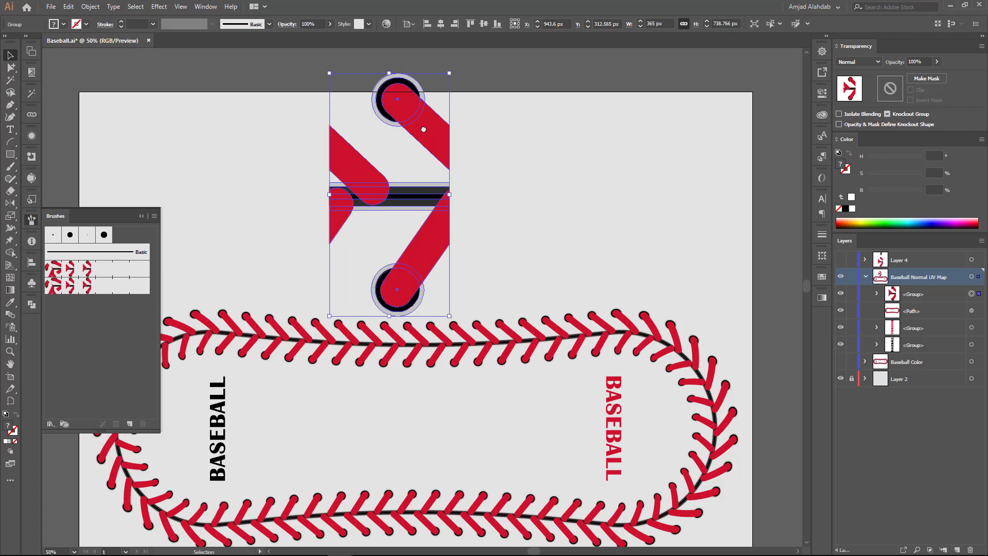
right_click(418, 122)
left_click(463, 173)
left_click_drag(345, 89, 311, 81)
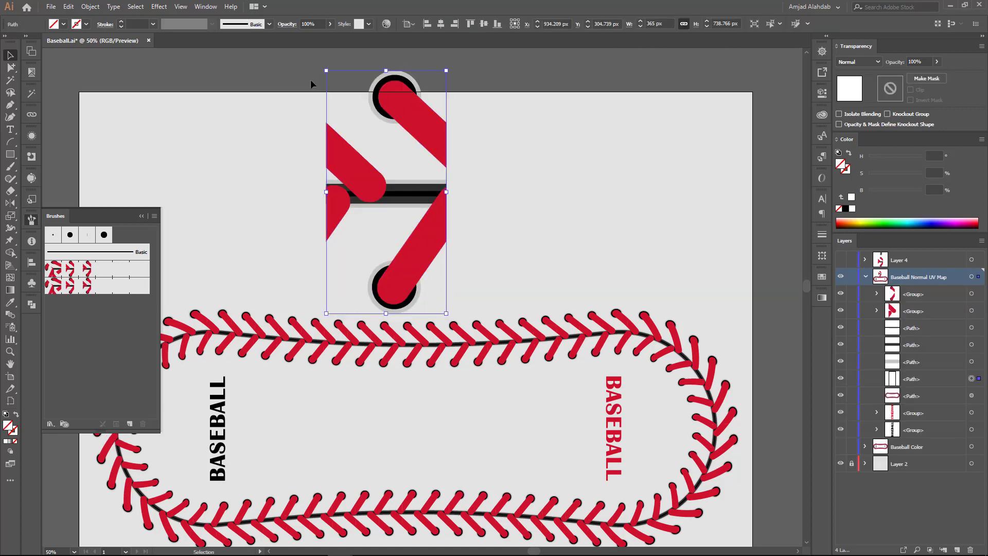
key("Delete")
Step: Remove the tile's top and bottom circles and middle bar, and recolour the stitch shapes black
left_click(381, 110)
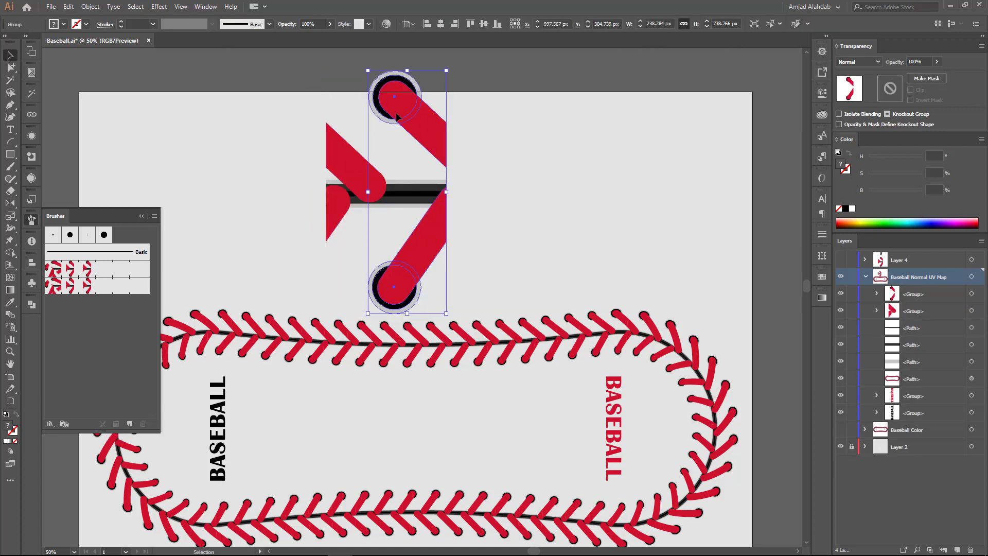
key("a")
left_click(384, 111)
key("Delete")
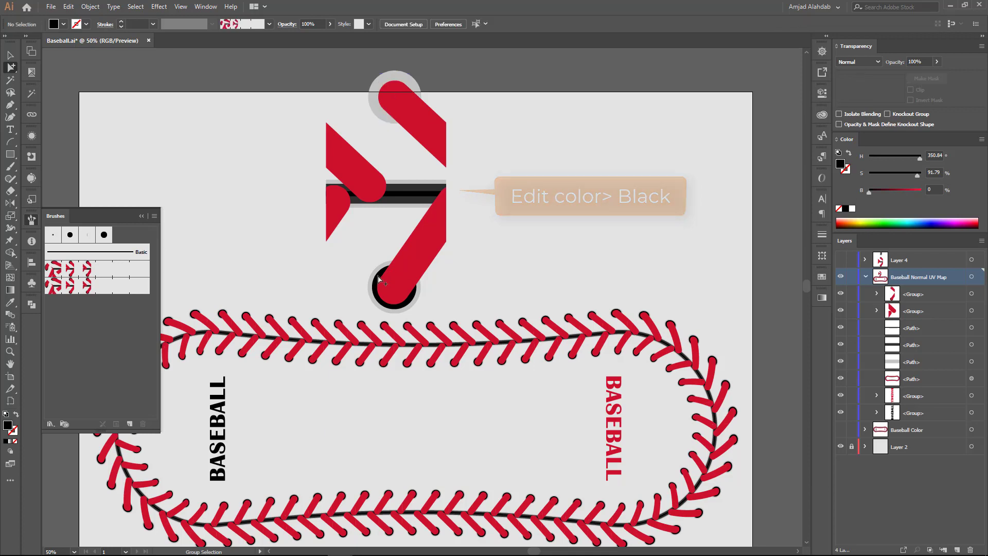
left_click(379, 279)
key("Delete")
left_click_drag(398, 214, 410, 176)
key("Delete")
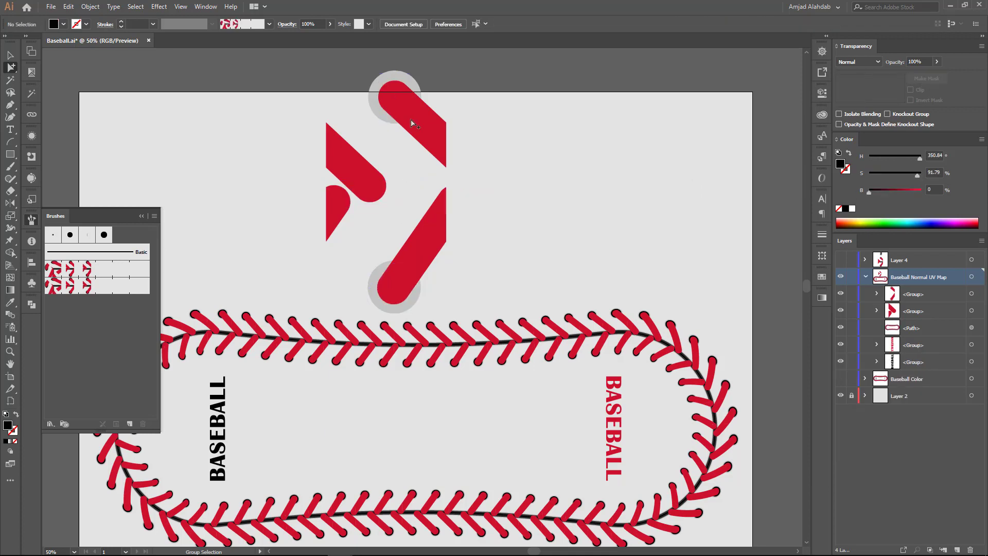
left_click_drag(313, 270, 463, 77)
left_click(845, 208)
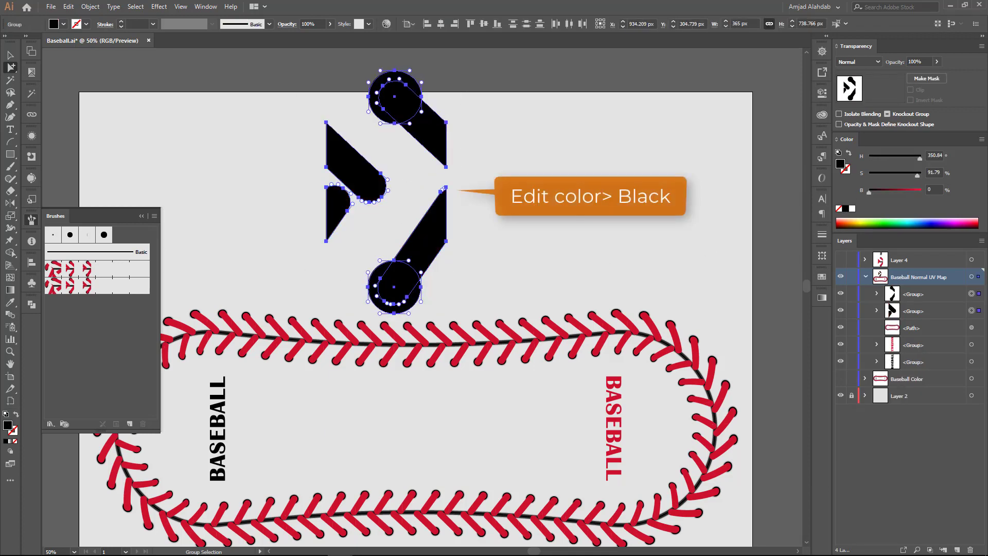
left_click(429, 208)
key("v")
left_click(282, 348)
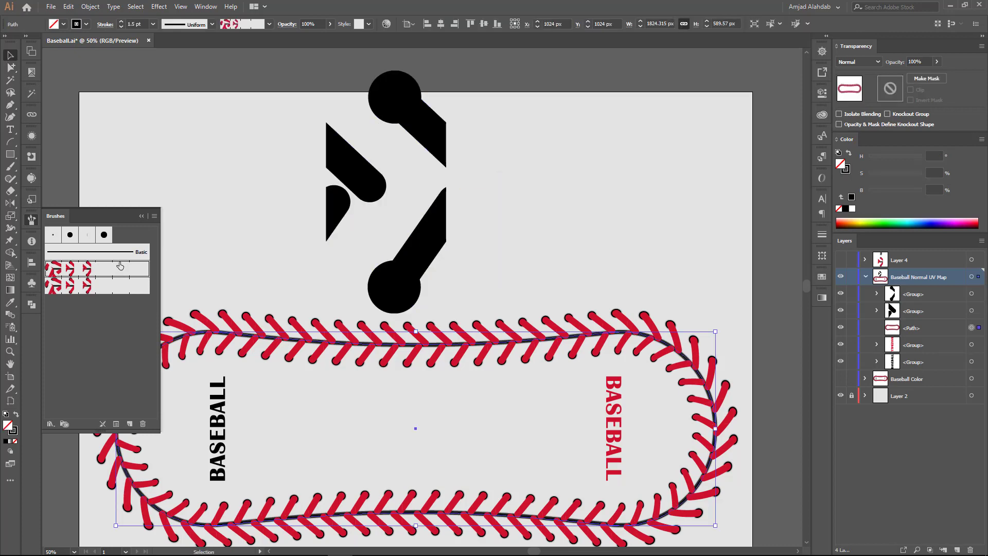
Step: Turn the black stitch tile into a new Pattern Brush and delete the tile from the canvas
left_click_drag(477, 103, 298, 288)
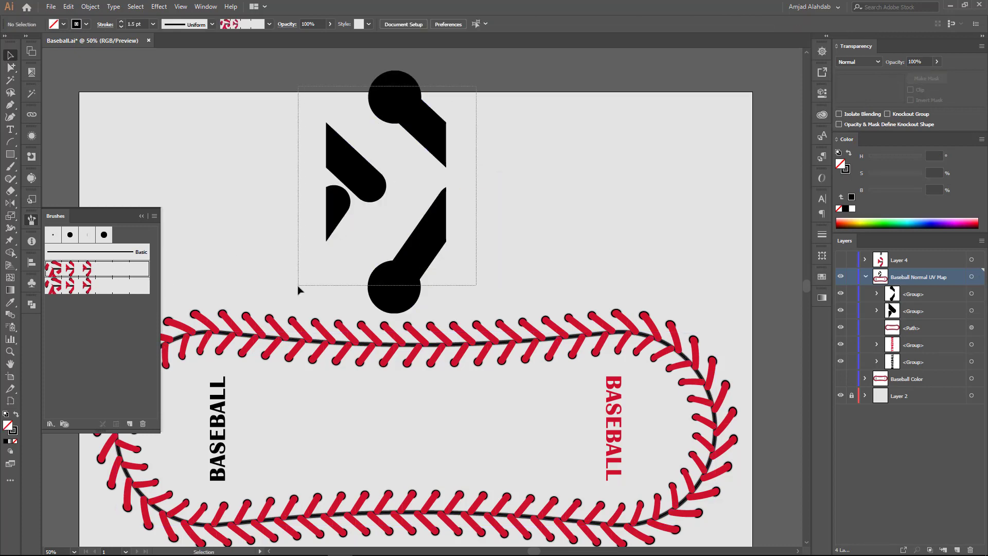
left_click_drag(395, 97, 86, 286, "alt")
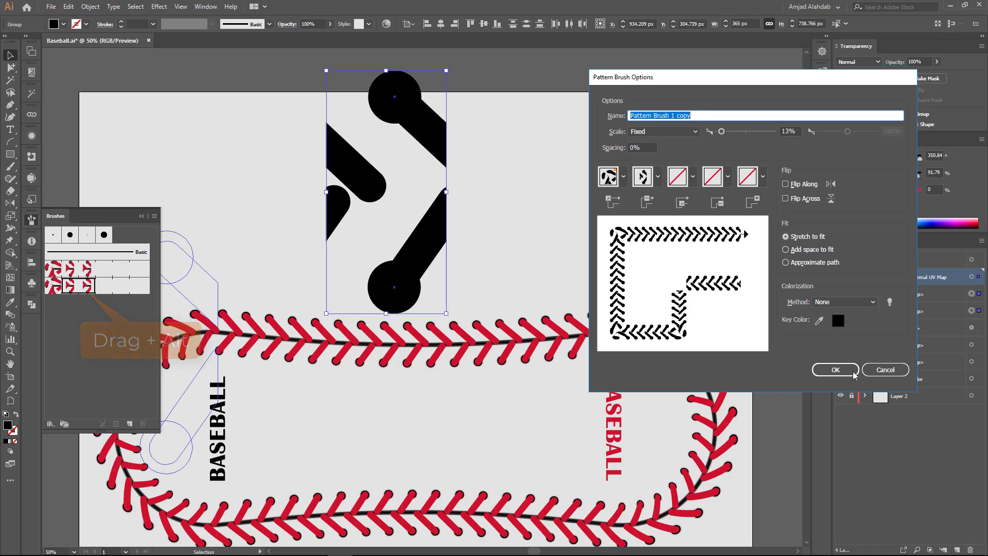
left_click(834, 370)
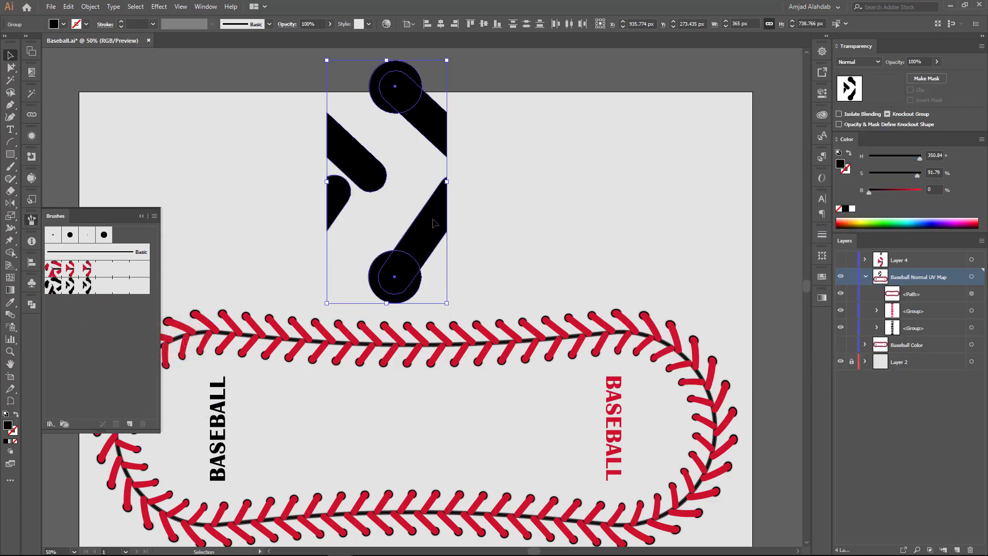
key("Delete")
Step: Apply the black stitch brush to the seam path and fill the right BASEBALL text black
left_click_drag(408, 235, 419, 181)
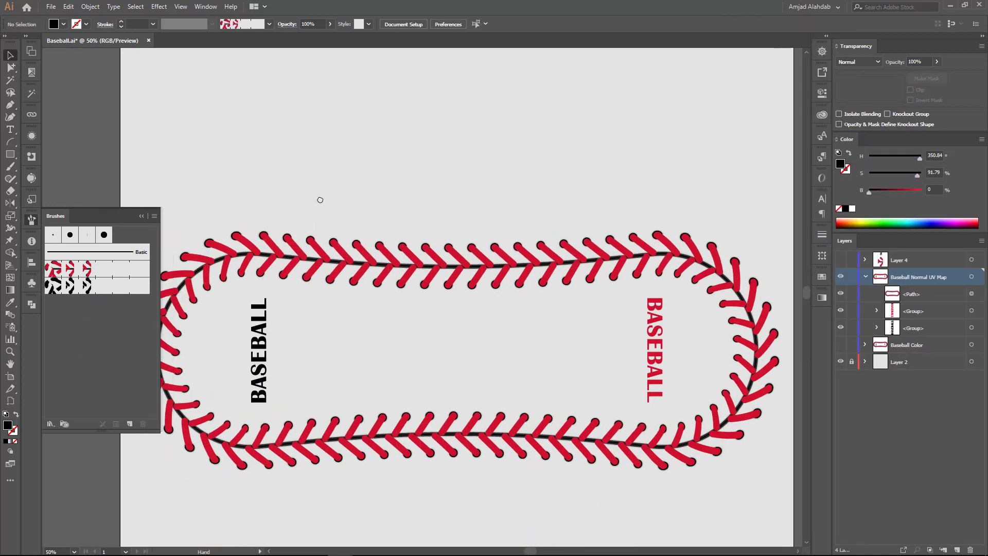
left_click(296, 262)
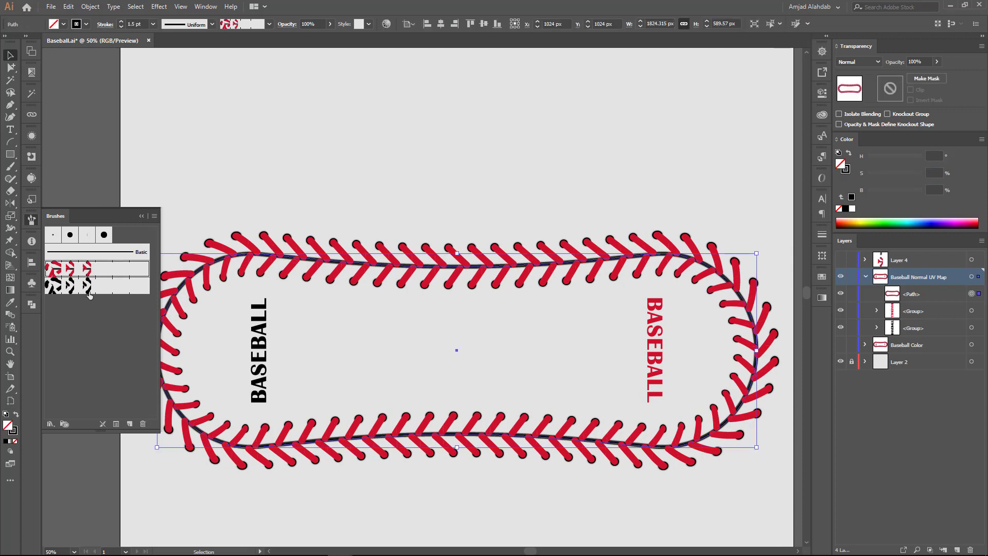
left_click(87, 286)
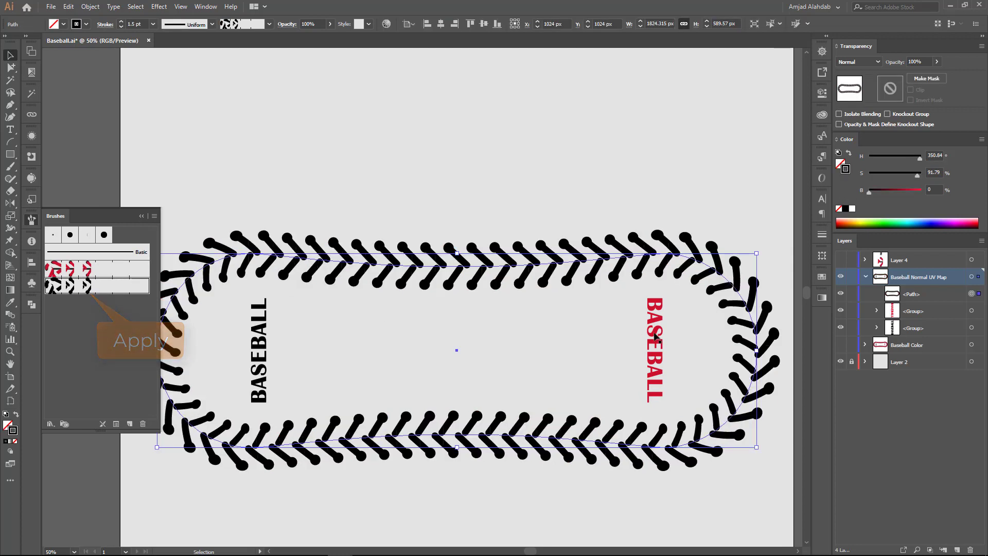
left_click(654, 350)
left_click(846, 208)
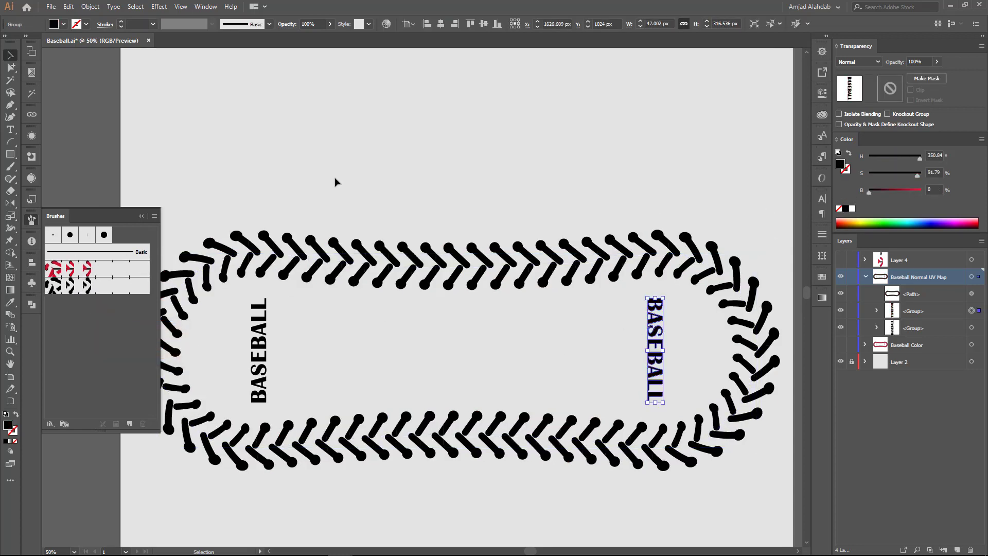
left_click(141, 216)
left_click(349, 194)
left_click_drag(335, 194, 298, 182)
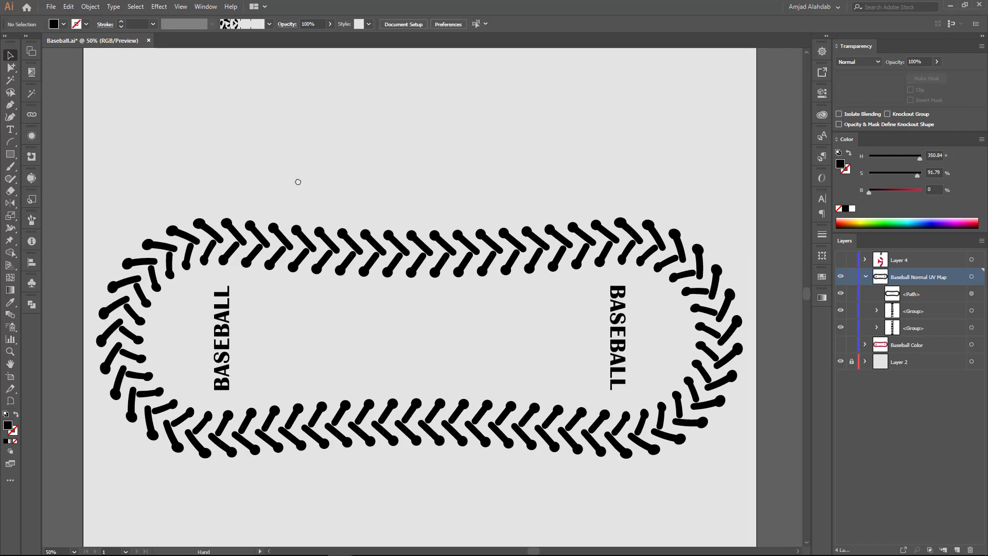
Step: With Baseball Color hidden, group the black stitches and BASEBALL text on the UV map layer
left_click(865, 278)
left_click(841, 294)
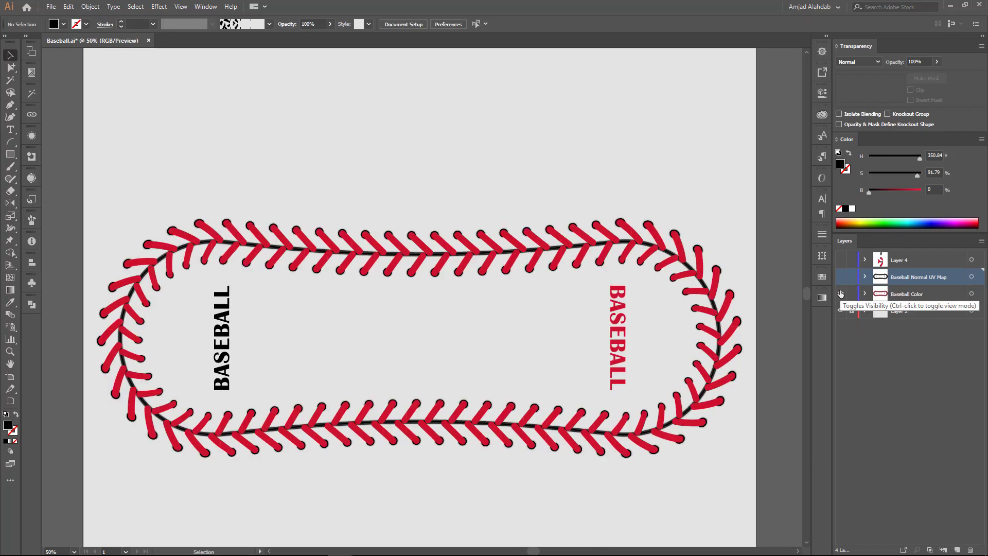
left_click(840, 289)
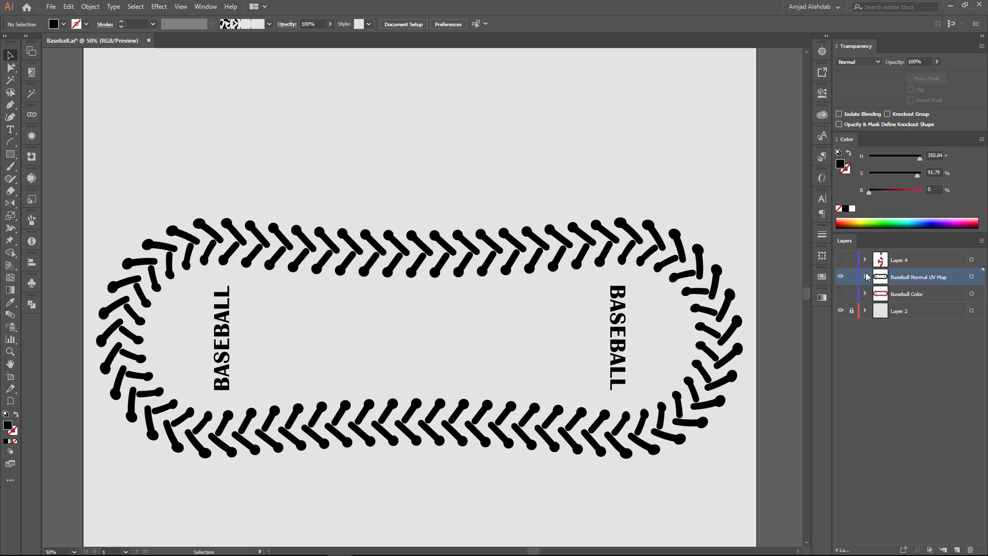
left_click(865, 277)
left_click_drag(704, 207, 153, 453)
right_click(331, 277)
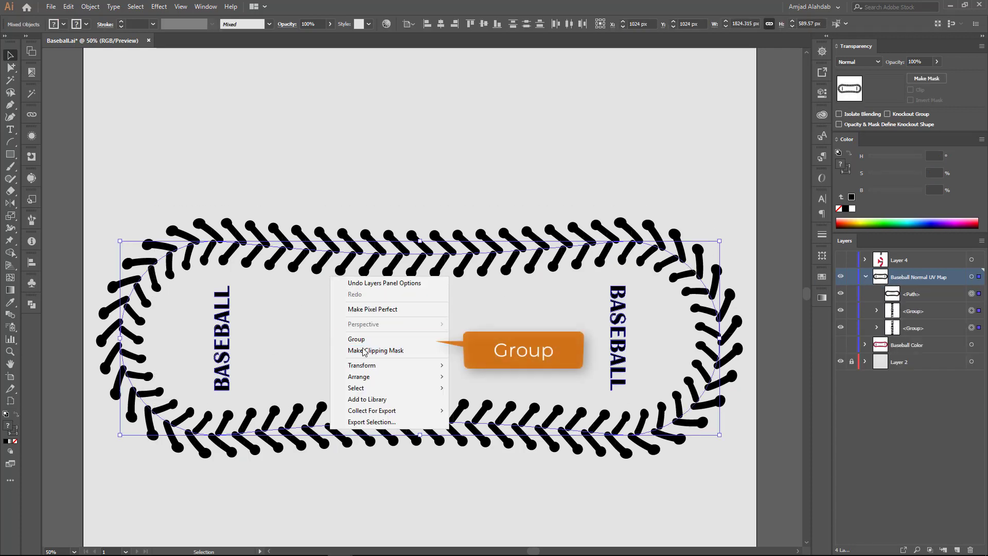
left_click(356, 338)
key("ctrl+shift+a")
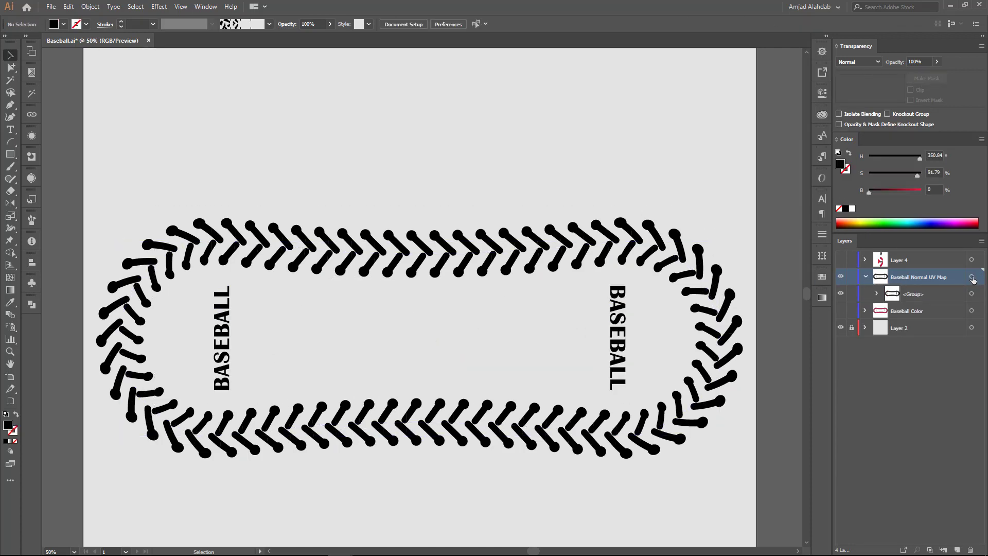
left_click(972, 277)
Step: Apply a Gaussian Blur with 12 px radius to the UV map artwork
left_click(166, 10)
mouse_move(169, 178)
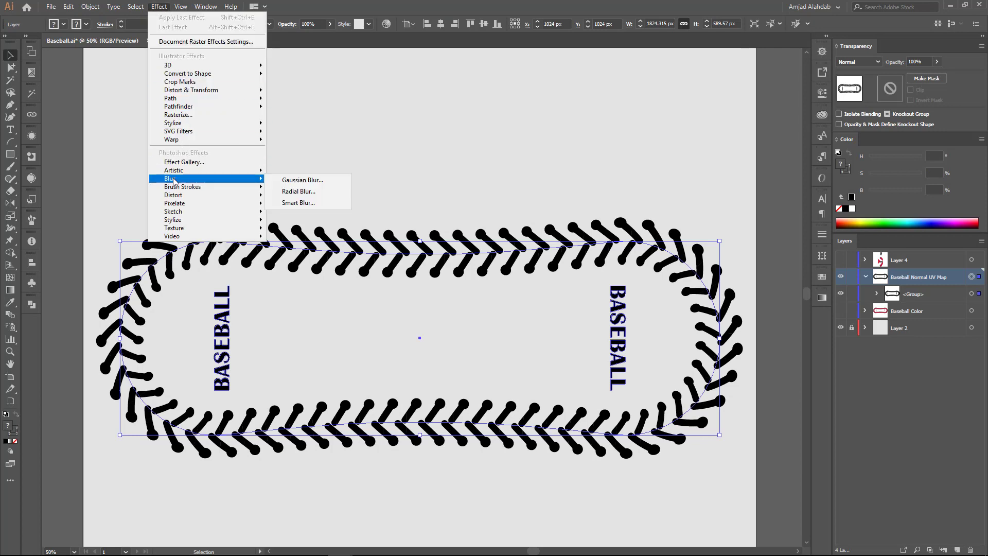
left_click(296, 180)
left_click_drag(206, 143, 531, 98)
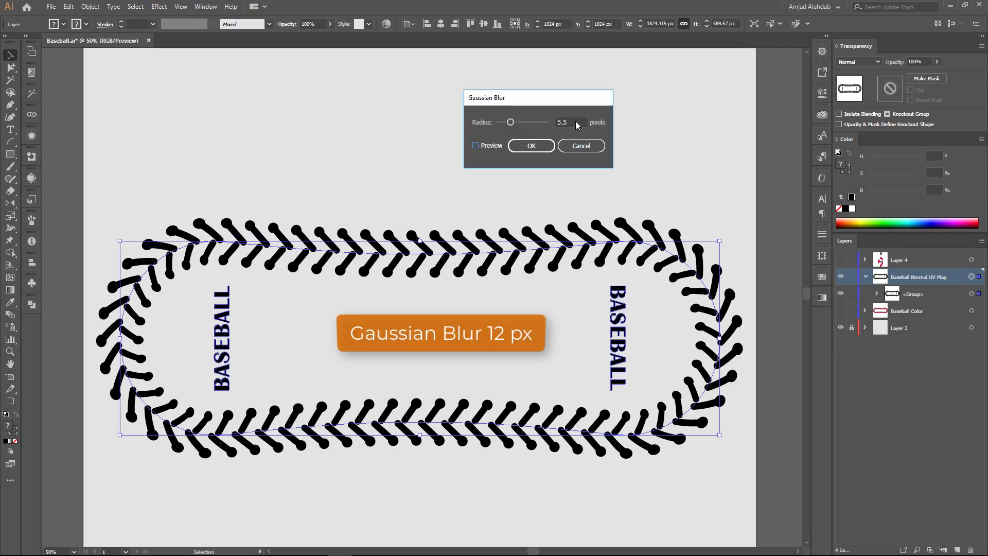
left_click(476, 145)
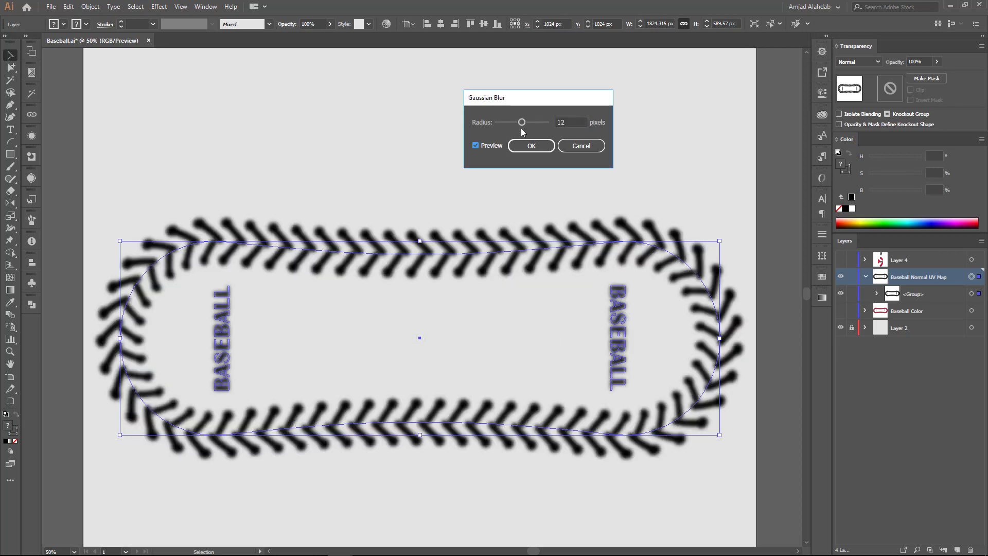
left_click(531, 146)
left_click(448, 274)
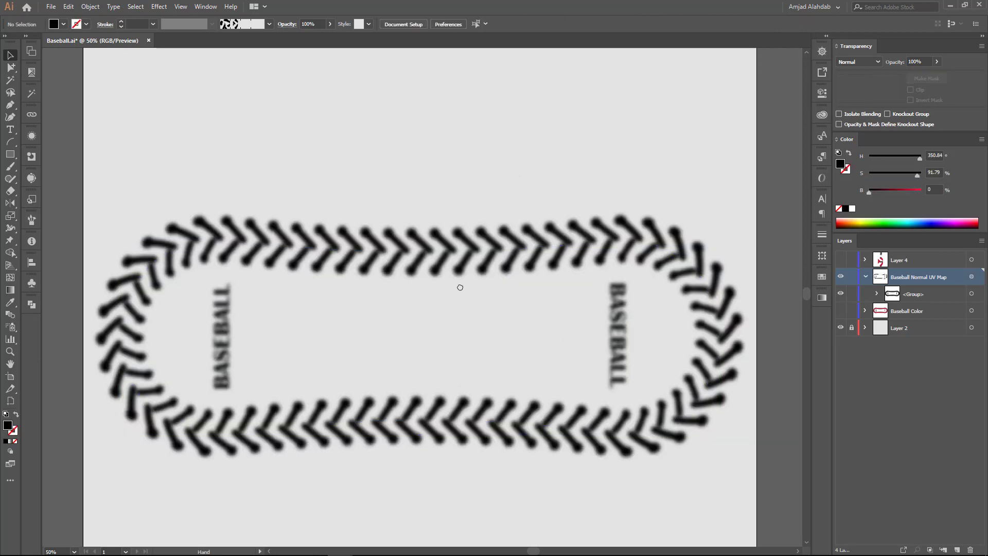
Step: Zoom in on the seam's left end and toggle the Gaussian Blur off and on in Appearance to compare
scroll(459, 287, "down", 1)
scroll(271, 239, "up", 1, "alt")
scroll(271, 239, "up", 1, "alt")
mouse_move(260, 255)
left_mouse_down()
mouse_move(374, 242)
mouse_move(350, 238)
left_mouse_up()
left_click(501, 227)
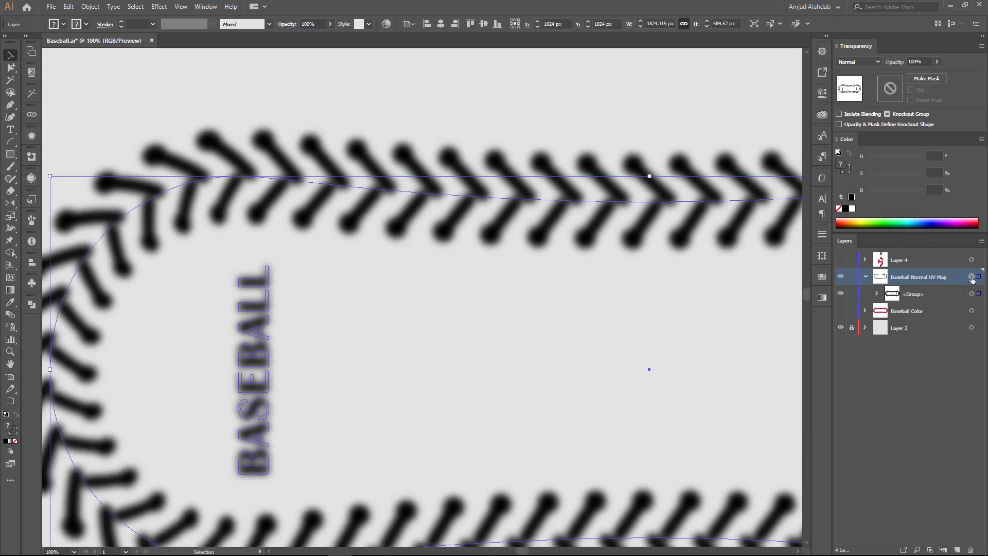
left_click(36, 137)
left_click(50, 175)
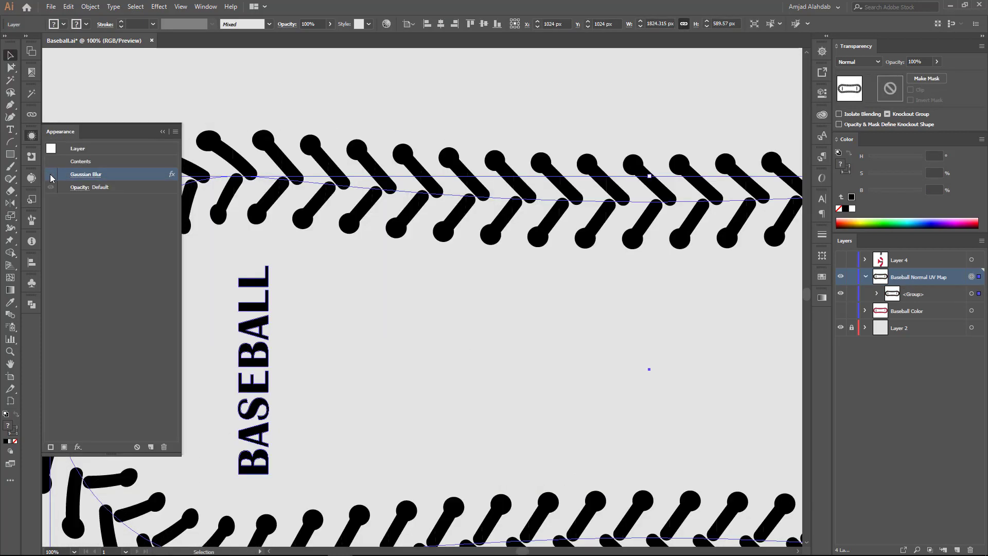
left_click(51, 176)
left_click(163, 132)
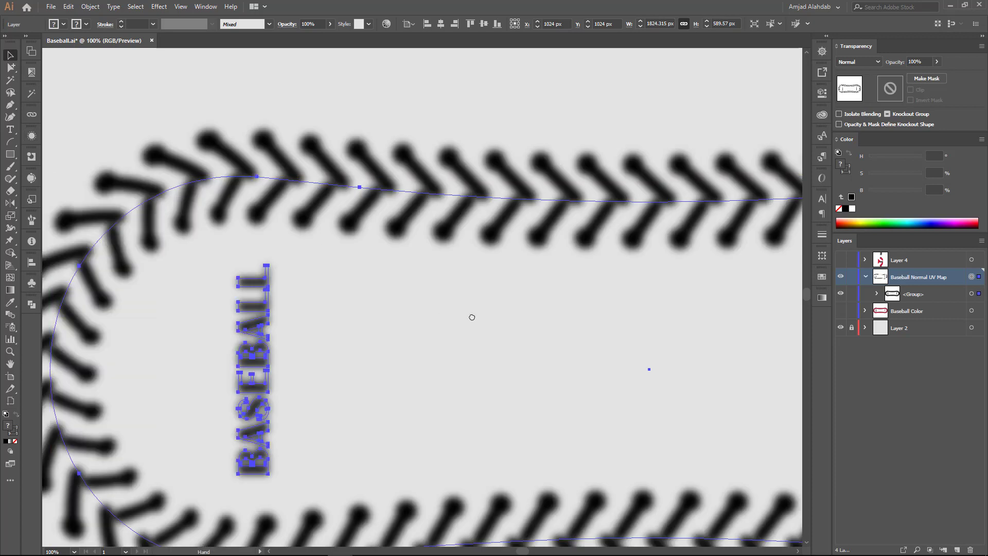
scroll(470, 316, "down", 2, "alt")
Step: Show the Baseball Color layer and delete Layer 2 with the grey background
left_click(460, 147)
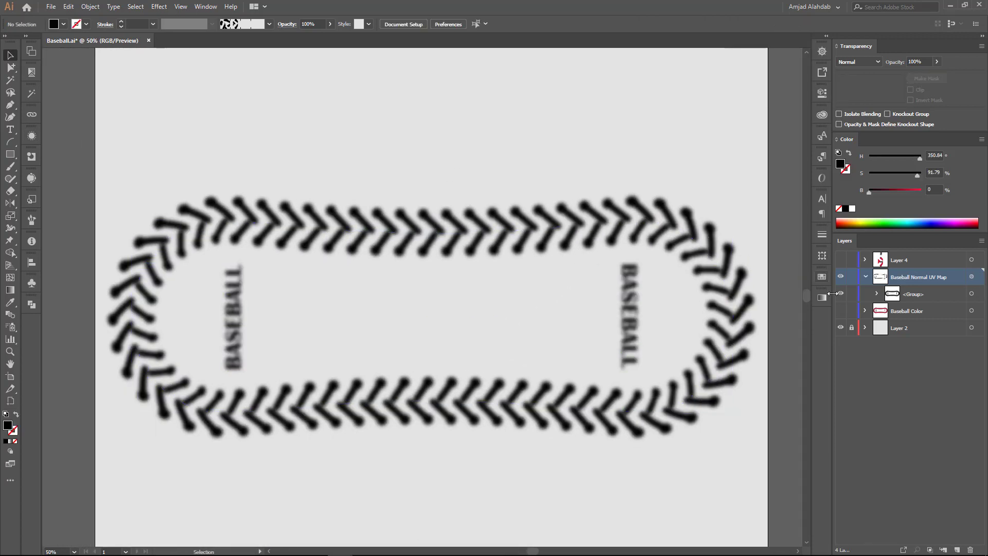
left_click(865, 277)
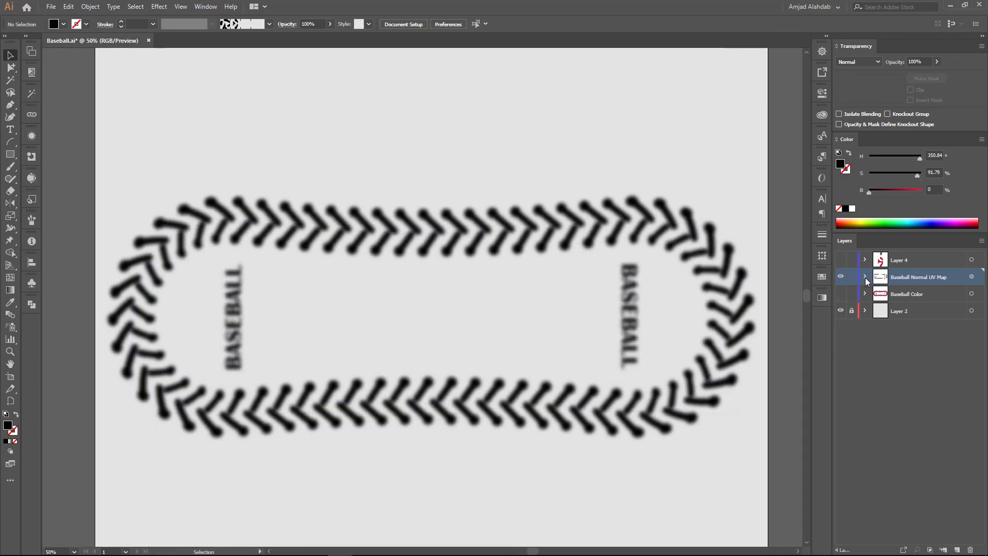
left_click(840, 293)
left_click(920, 293)
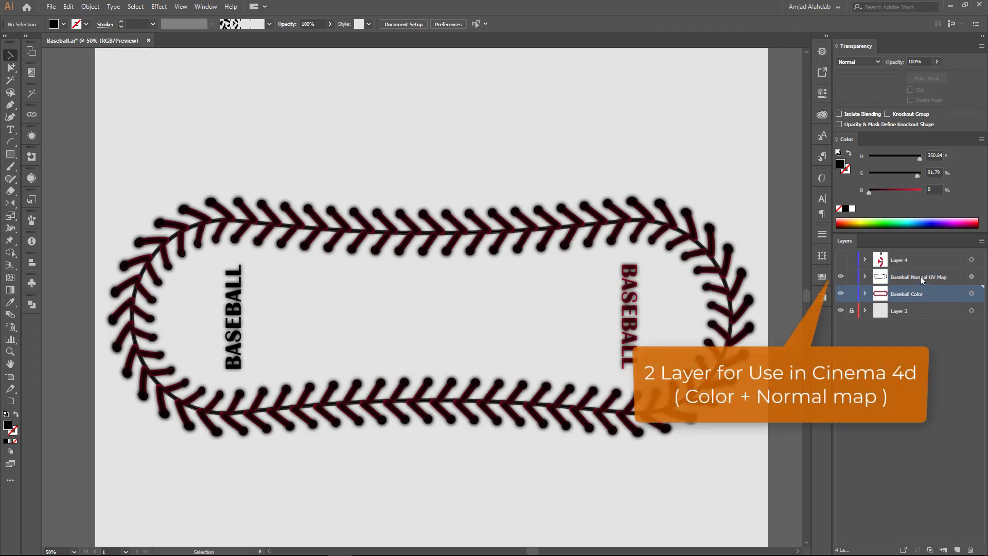
left_click(920, 277)
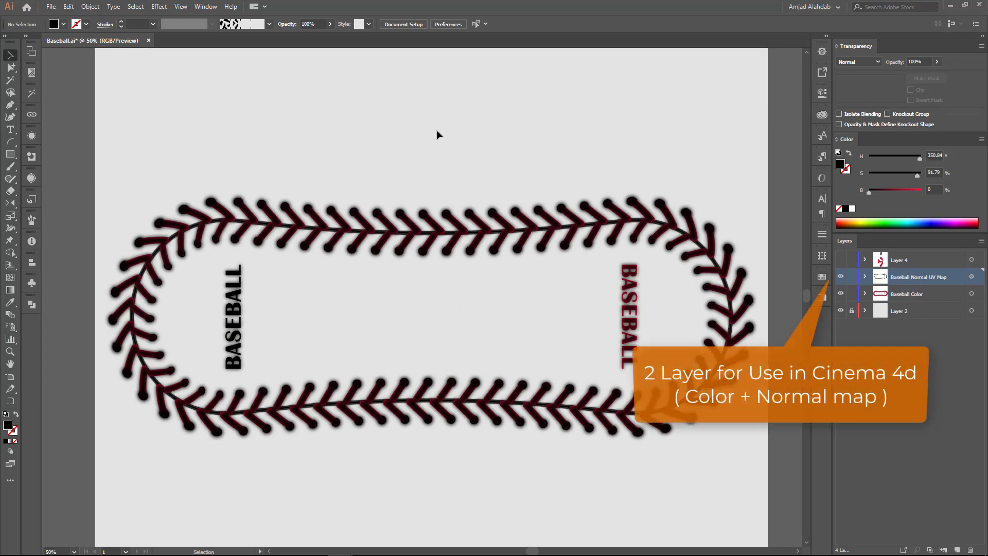
left_click(905, 311)
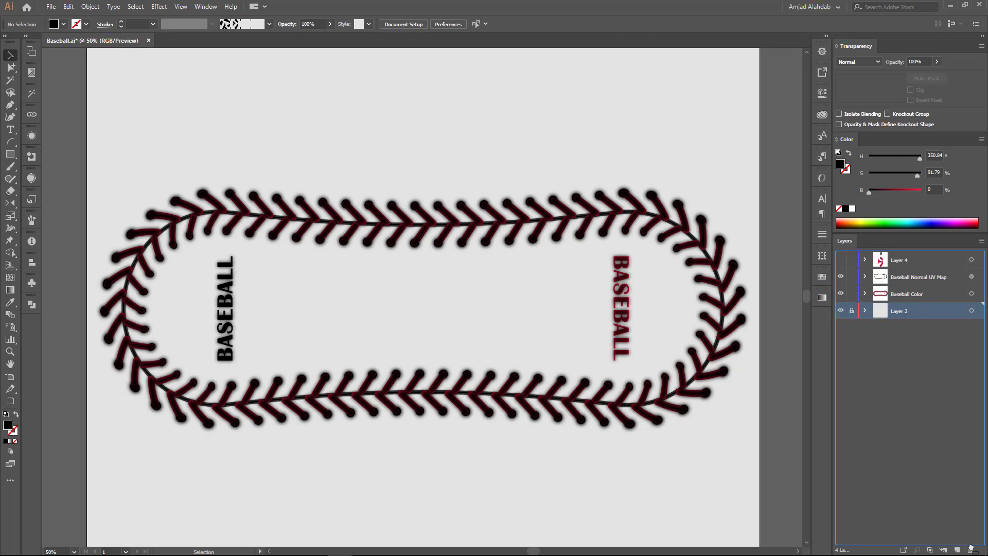
left_click(971, 549)
Step: Toggle the Baseball Normal UV Map layer's visibility off and back on
left_click(839, 277)
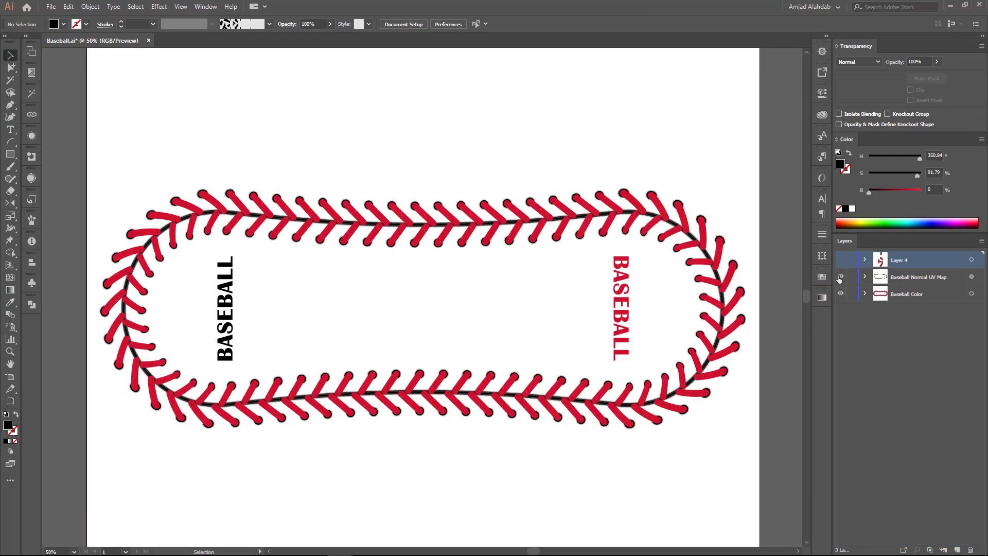
left_click(915, 278)
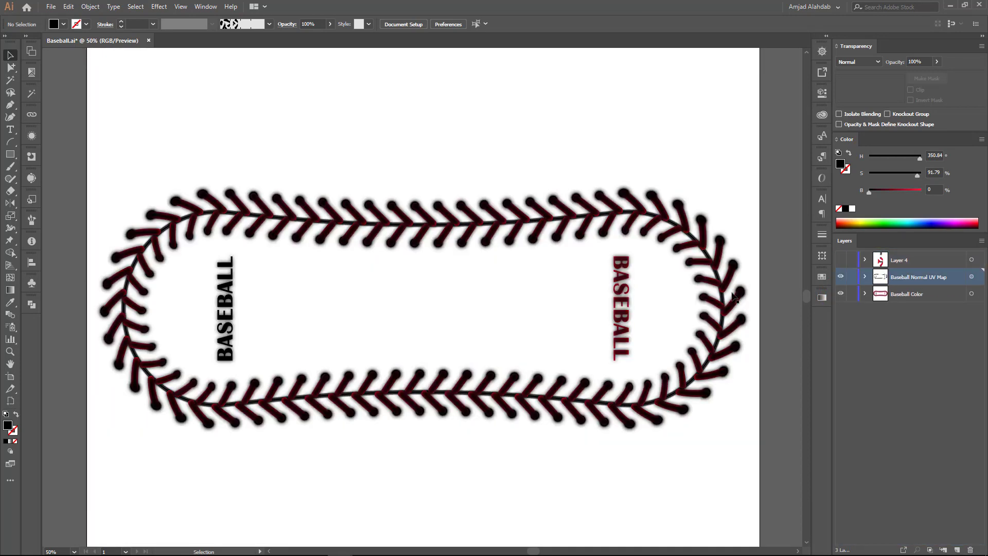
left_click(879, 351)
left_click(51, 6)
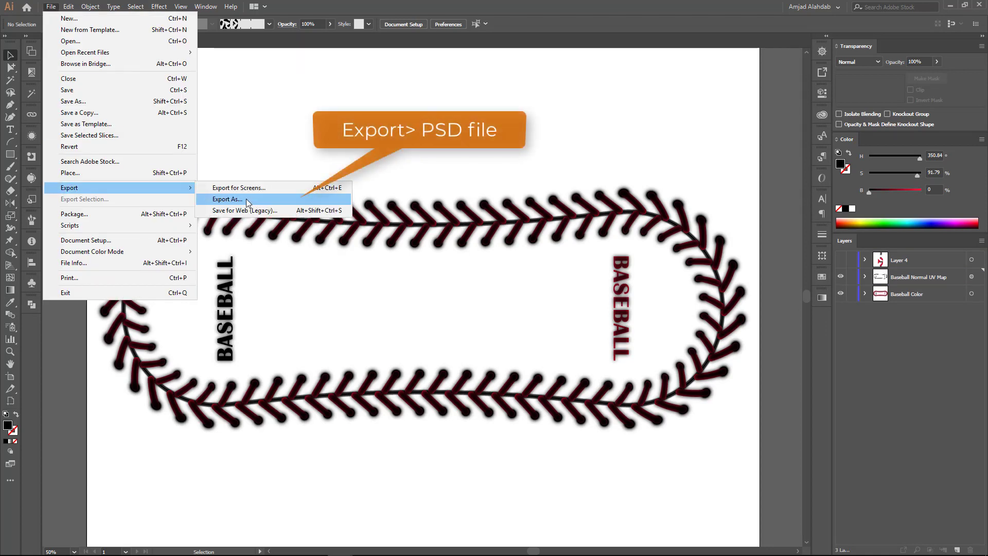
Step: Export the artwork as Baseball.psd in Photoshop format using the artboard
left_click(226, 200)
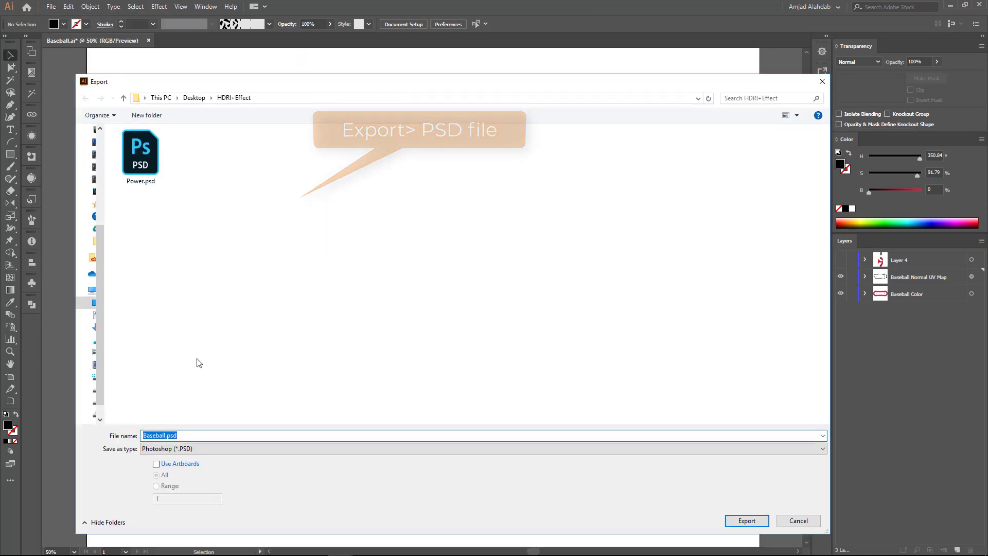
left_click(175, 468)
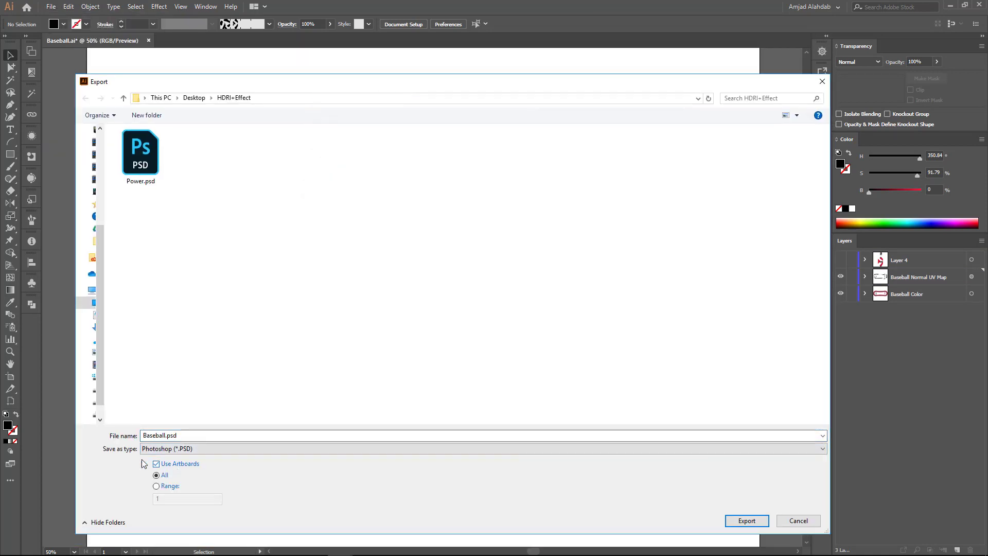
left_click(205, 448)
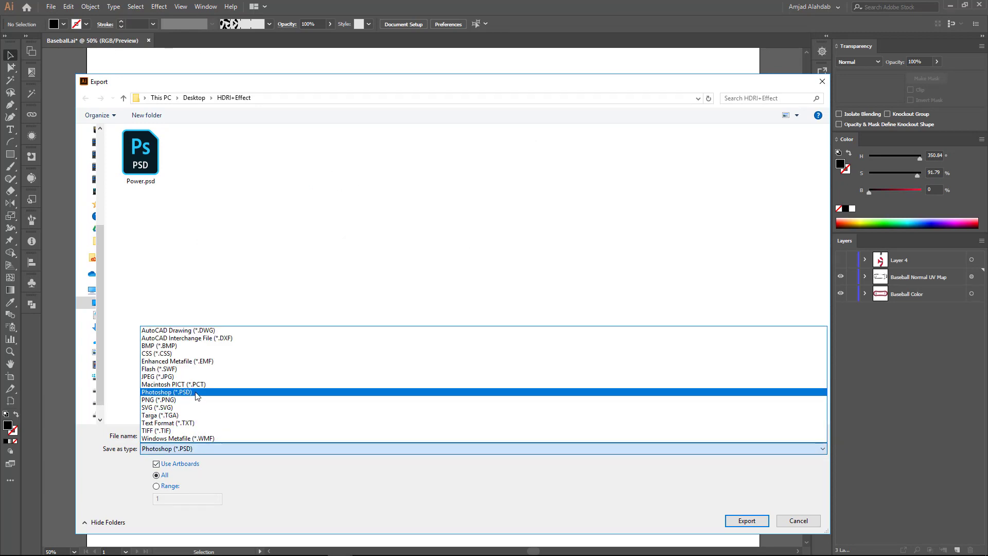
left_click(195, 394)
left_click(745, 521)
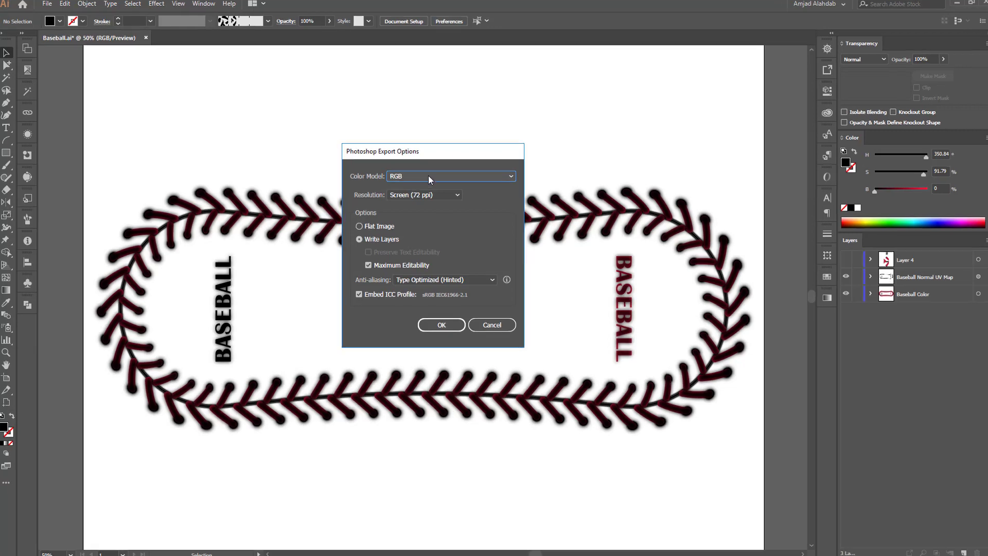
Step: Confirm Photoshop export options: RGB colour, Screen 72 ppi, with layers written
left_click(428, 175)
left_click(469, 144)
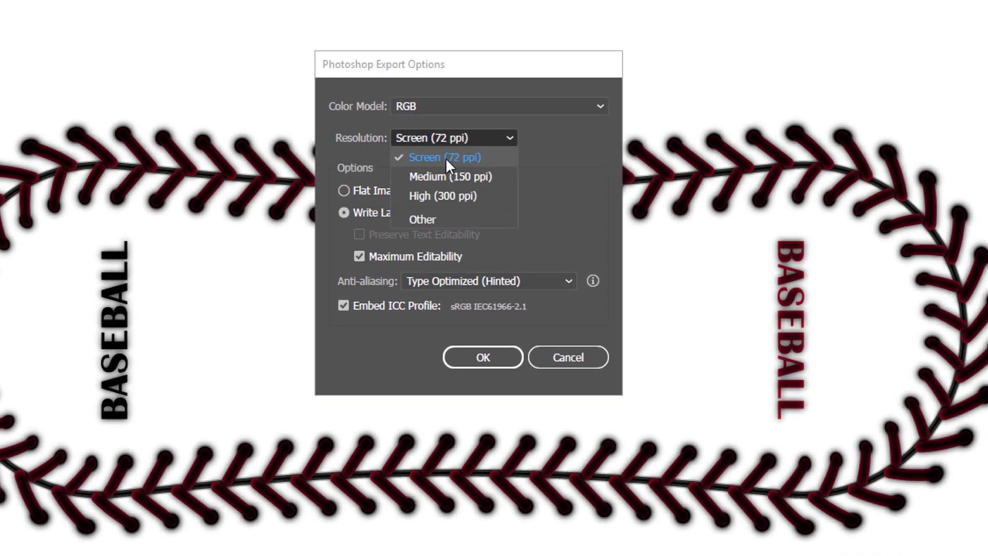
left_click(473, 136)
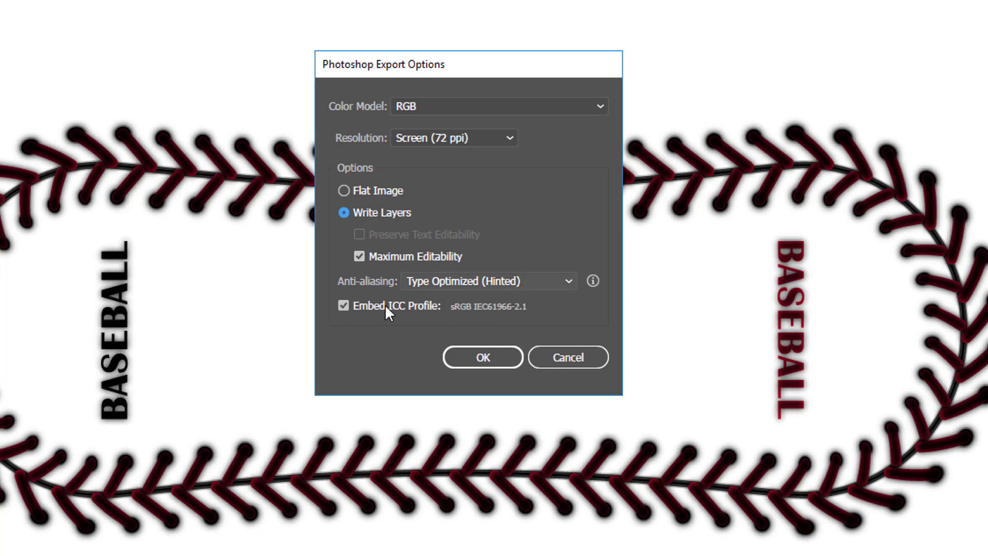
left_click(479, 360)
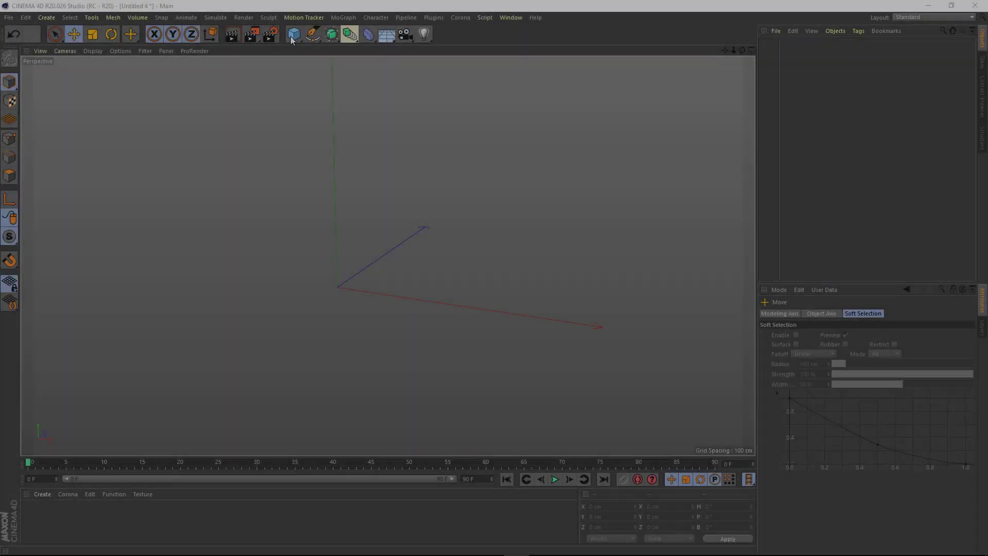
Step: Add a sphere with 16 segments and a 120 cm radius
left_click_drag(293, 35, 430, 46)
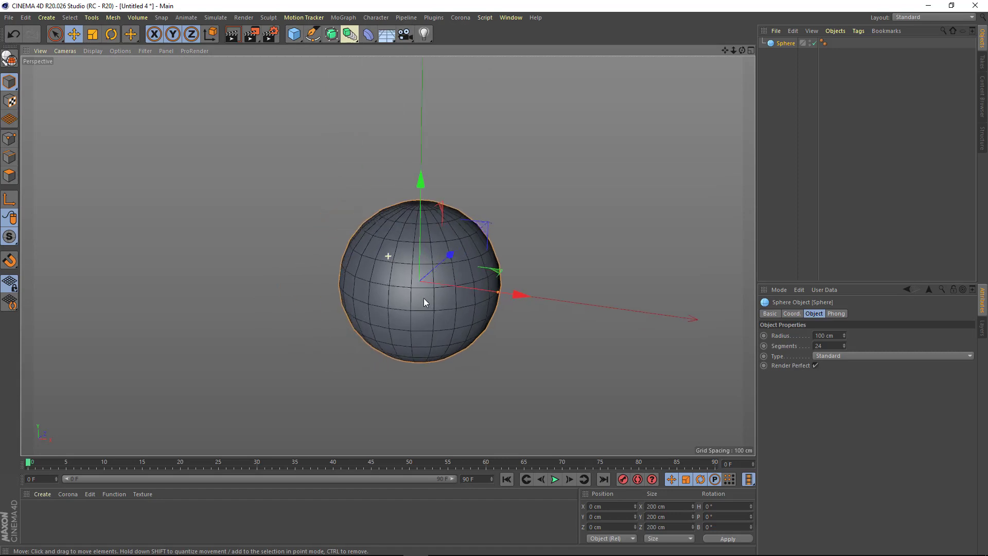
mouse_move(424, 297)
left_mouse_down("alt")
mouse_move(429, 263)
mouse_move(415, 221)
mouse_move(470, 328)
mouse_move(452, 283)
left_mouse_up("alt")
key("r")
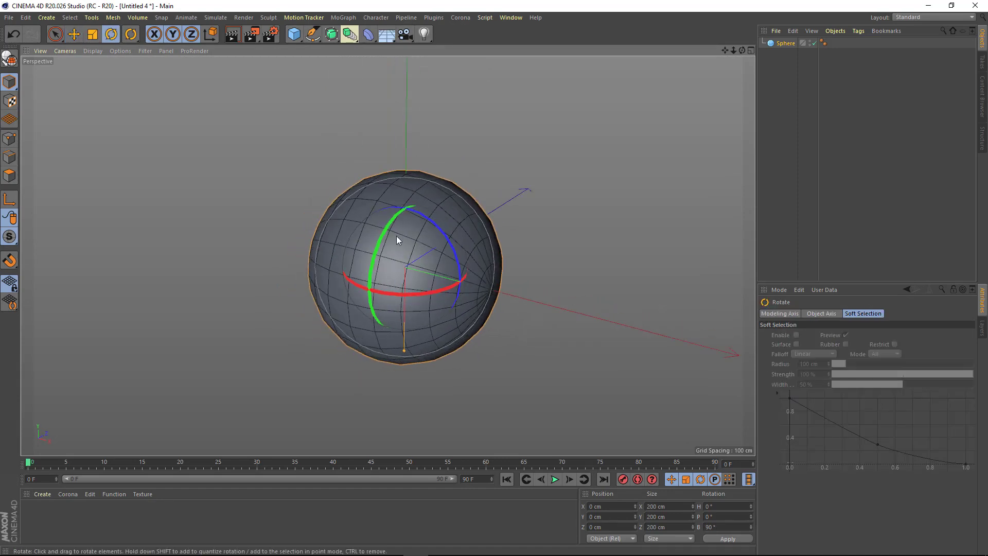
key("e")
left_click(394, 209)
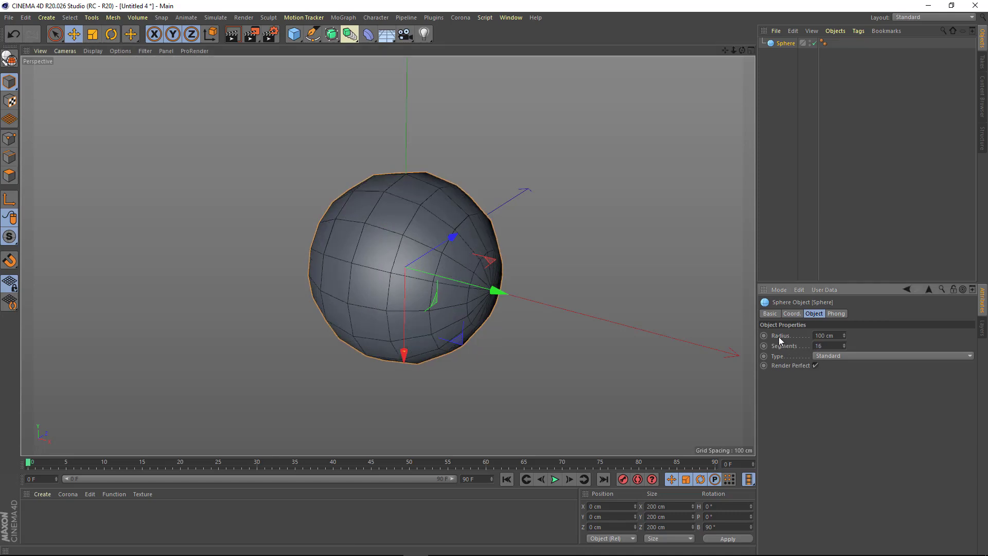
left_click_drag(779, 337, 752, 338)
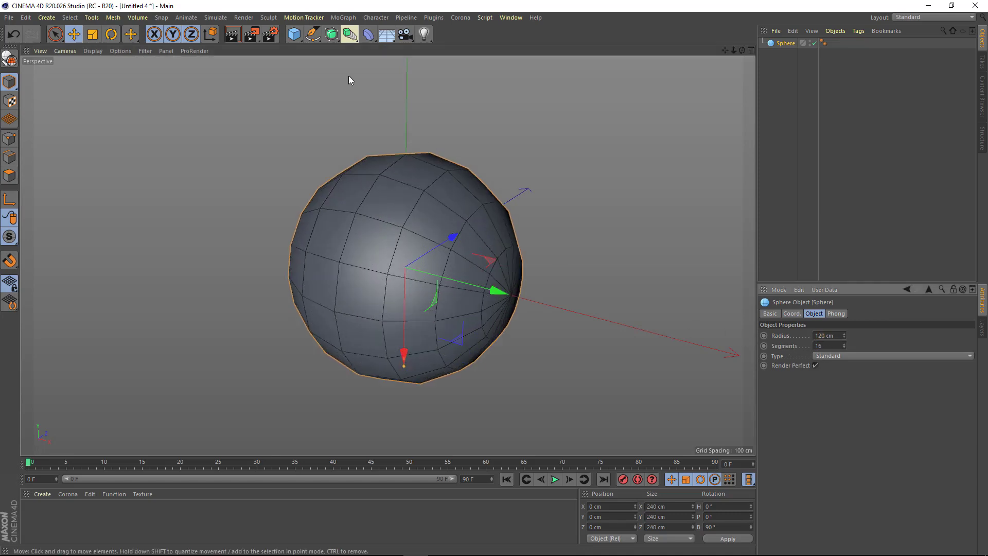
Step: Parent the sphere under a Subdivision Surface and apply a new material Mat to it
left_click(331, 34)
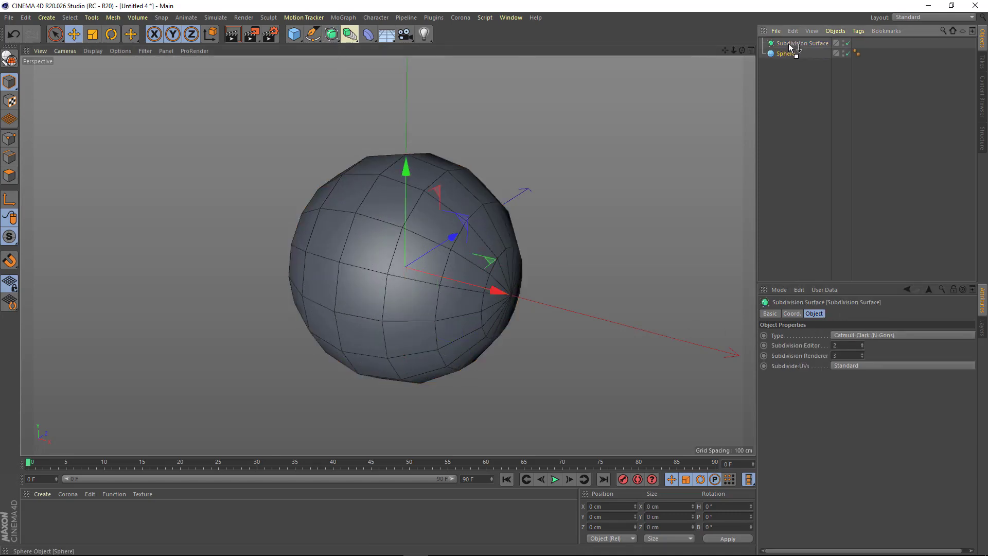
left_click_drag(791, 47, 792, 44)
left_click(798, 83)
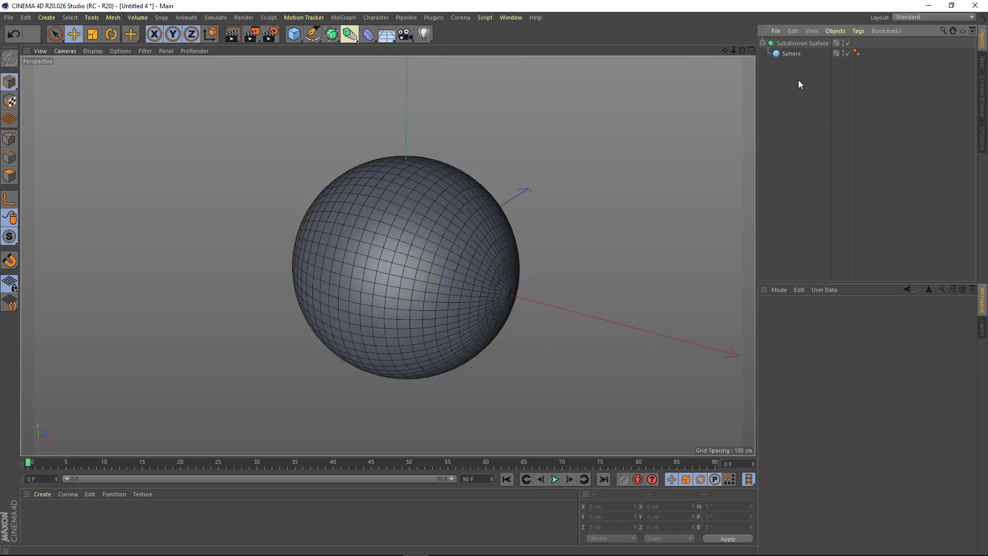
double_click(54, 512)
left_click_drag(32, 515, 854, 41)
Step: Apply Mat to the Subdivision Surface and load Baseball-01.psd as its colour texture, without copying it
left_click_drag(790, 56, 802, 43)
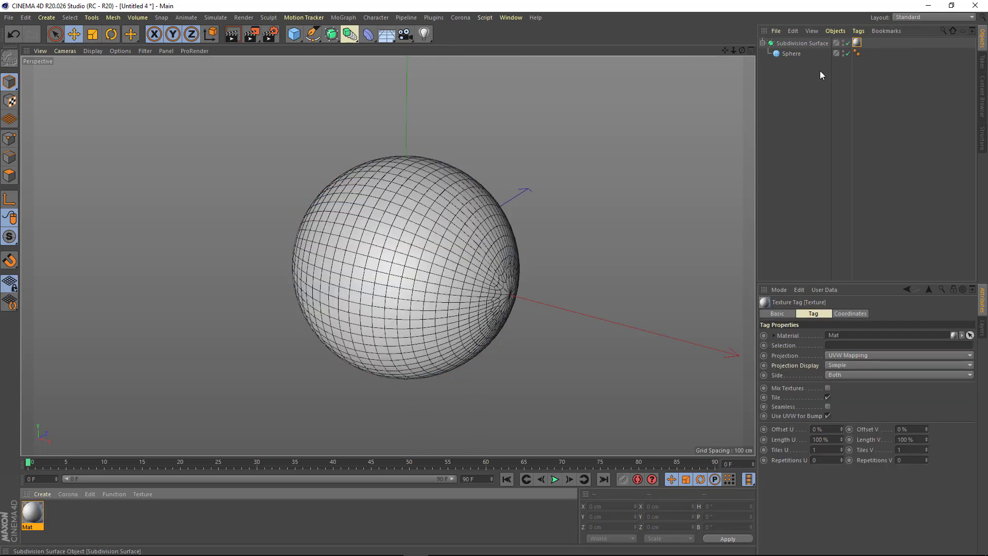
mouse_move(388, 256)
middle_mouse_down("alt")
mouse_move(532, 256)
mouse_move(535, 234)
middle_mouse_up("alt")
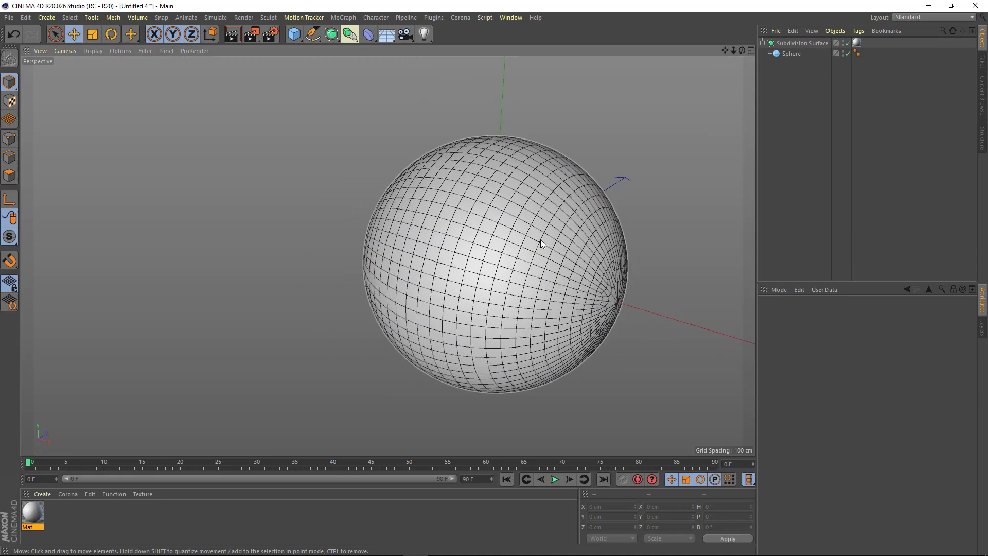
double_click(32, 513)
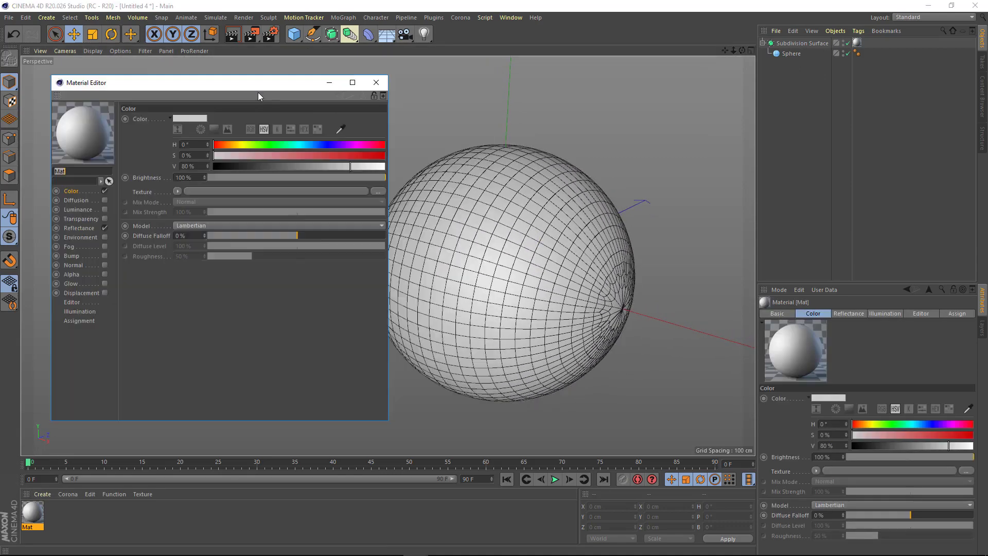
mouse_move(354, 65)
left_mouse_down()
mouse_move(251, 78)
mouse_move(287, 92)
left_mouse_up()
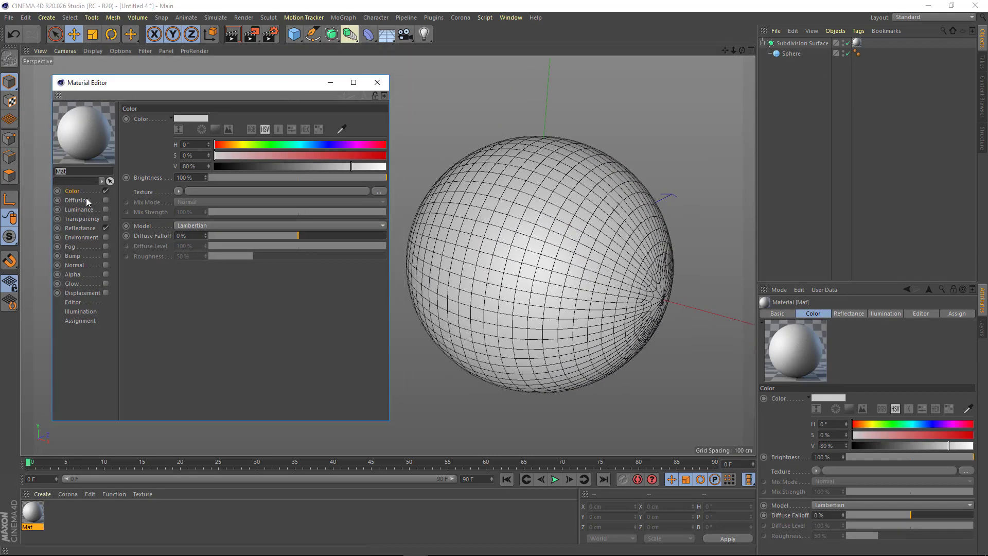
left_click(379, 191)
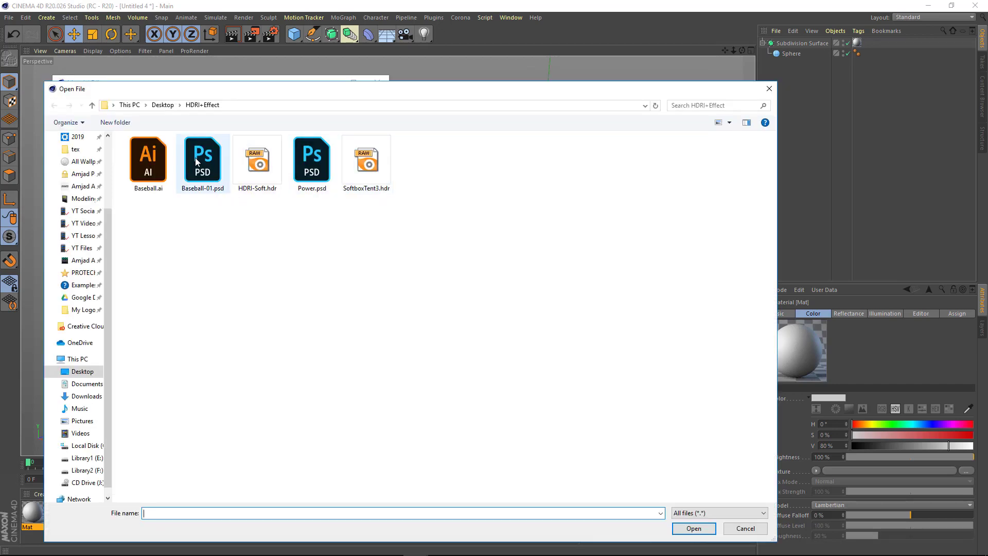
left_click(203, 173)
double_click(202, 173)
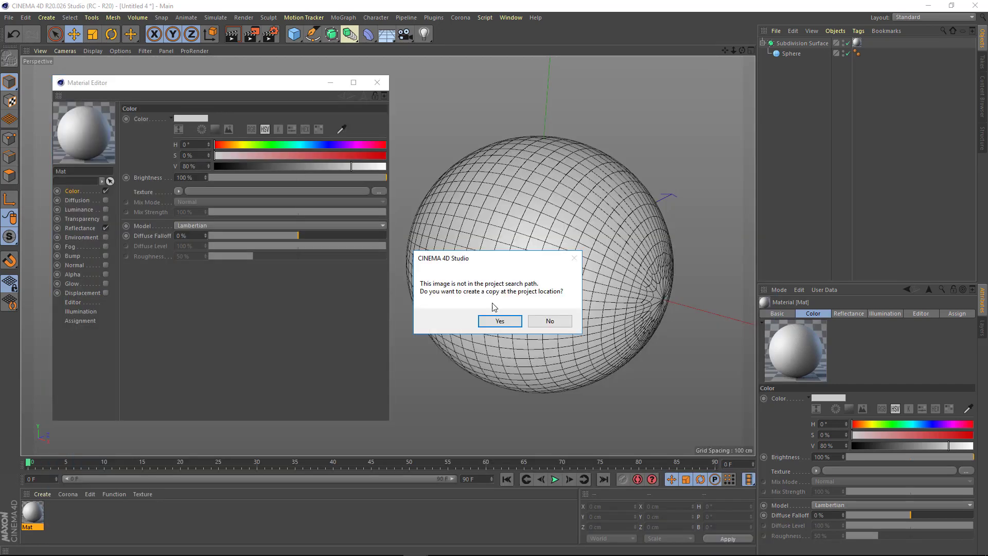
left_click(540, 326)
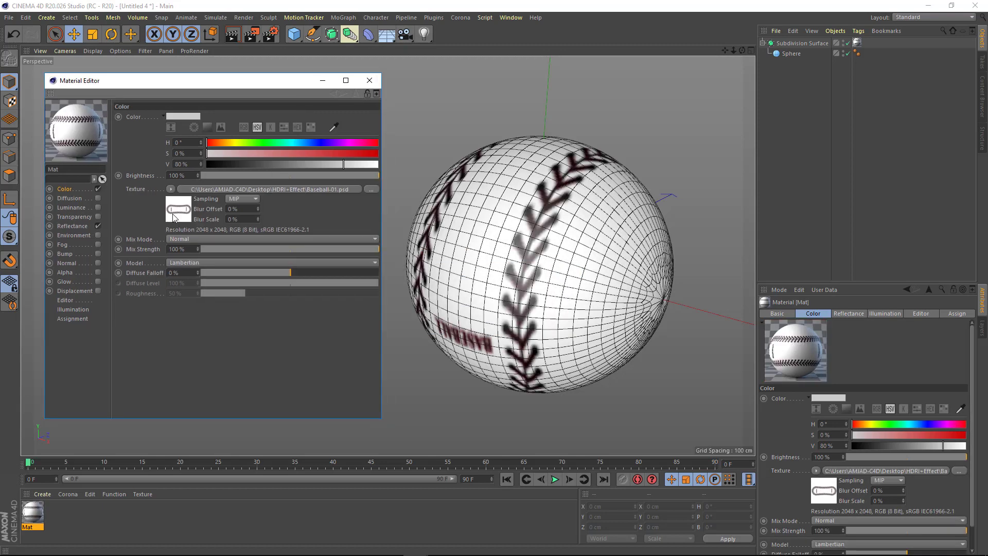
Step: Limit the colour bitmap to the Baseball Color layer with alpha generation on
left_click(173, 216)
left_click(202, 210)
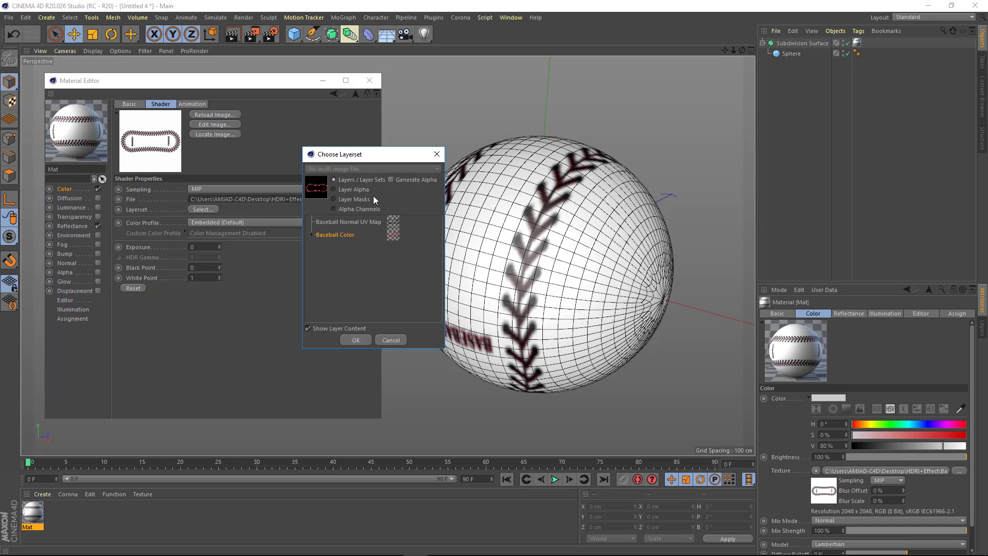
left_click(391, 179)
left_click(354, 340)
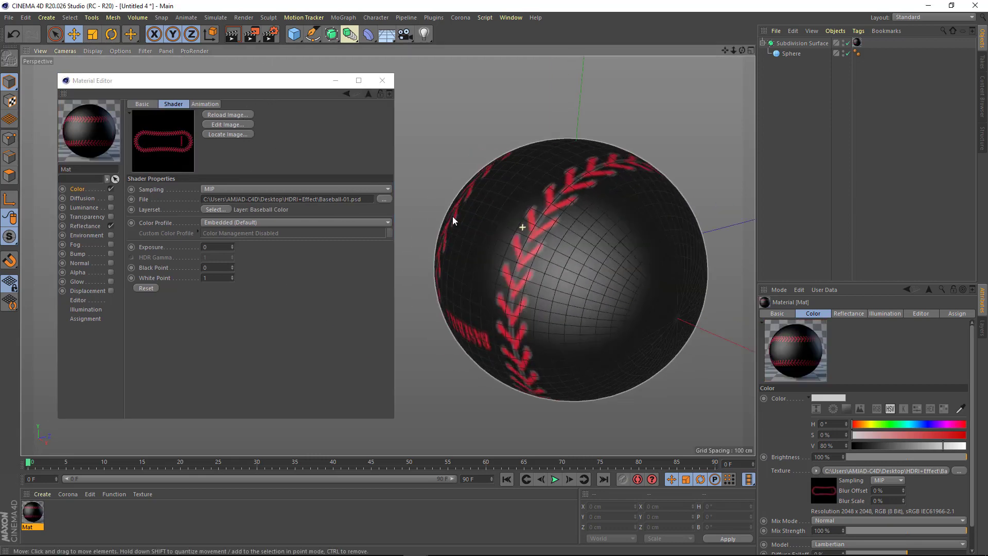
left_click_drag(453, 221, 509, 241, "alt")
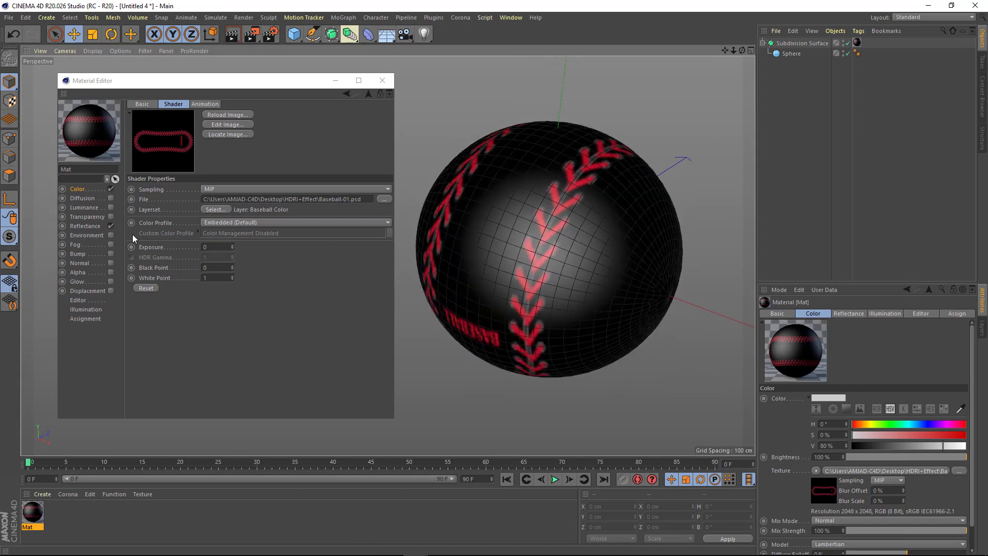
Step: Create a new material Mat.1 and apply it to the Subdivision Surface
left_click(42, 494)
left_click(77, 385)
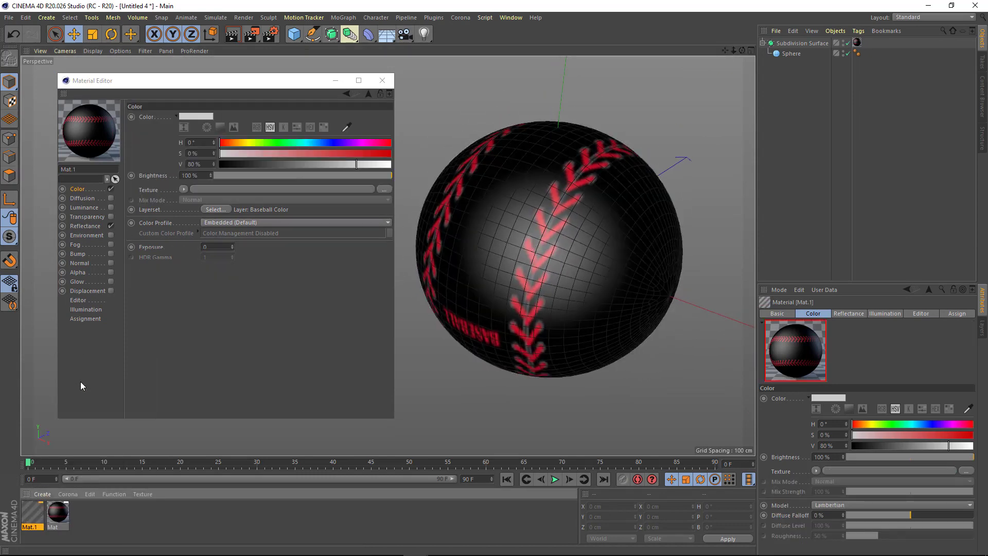
left_click_drag(791, 54, 876, 47)
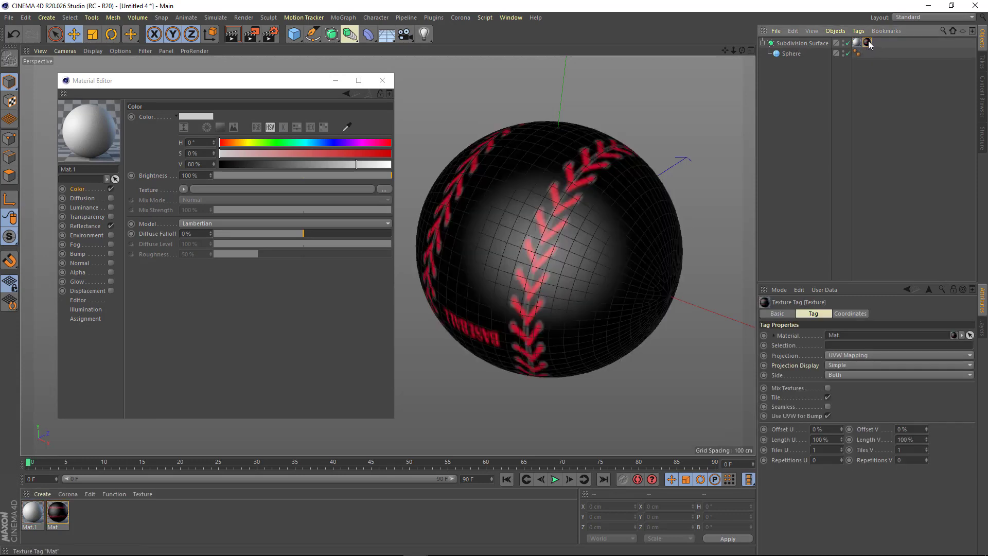
Step: Enable Mat's Alpha channel and load Baseball-01.psd as the alpha image, without copying
left_click(60, 517)
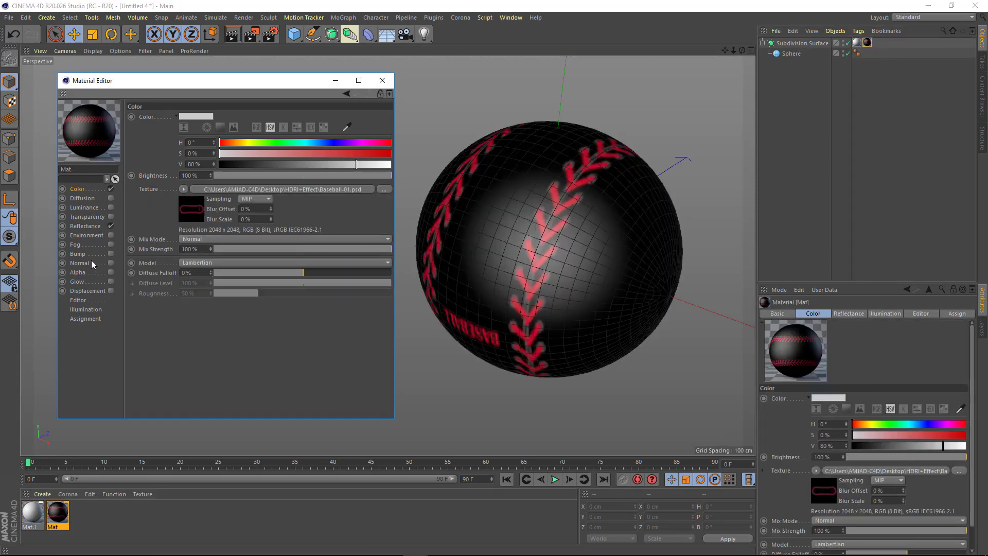
left_click(83, 275)
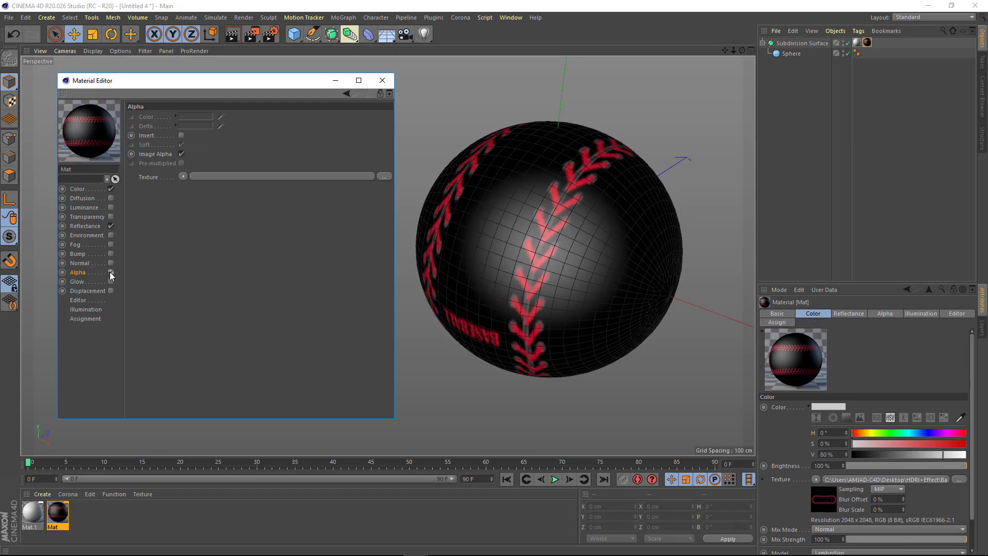
left_click(290, 177)
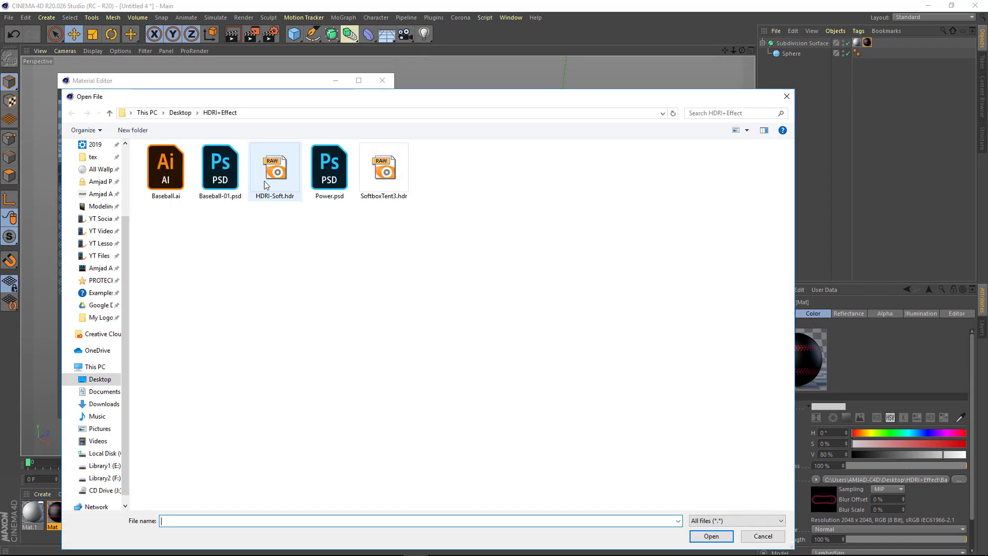
left_click(219, 169)
double_click(220, 169)
left_click(546, 322)
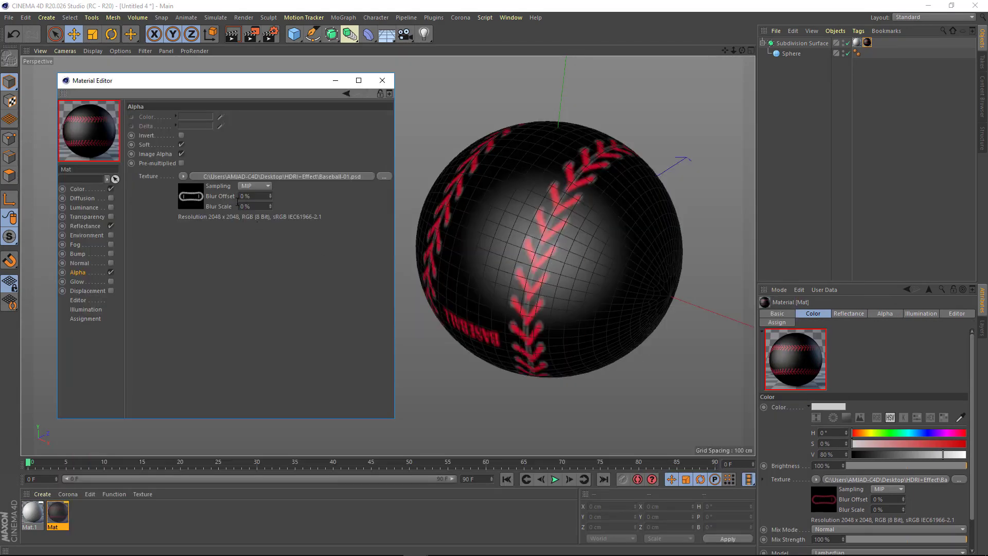
Step: Set Mat's alpha bitmap to the Baseball Color layer under smooth shading, then close the editor
left_click(95, 51)
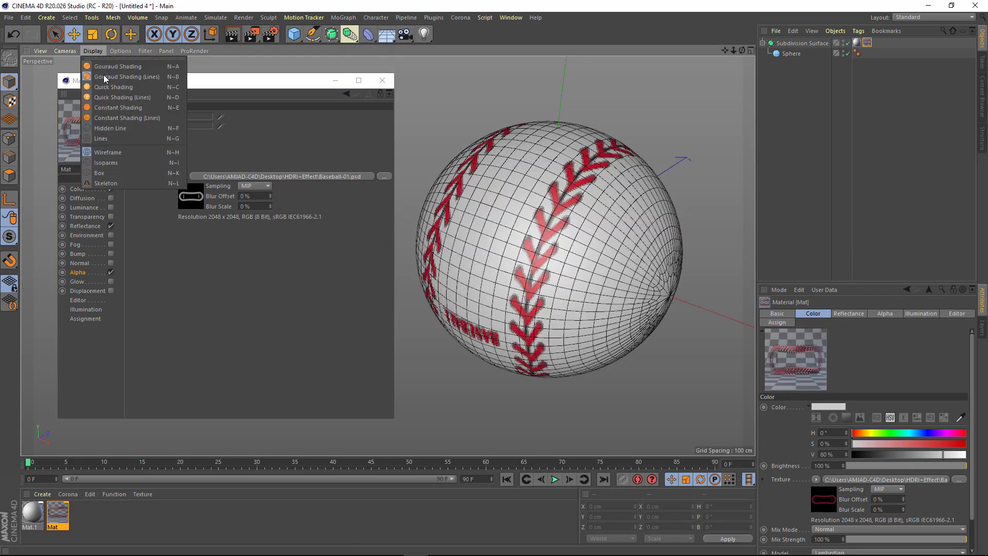
left_click(191, 195)
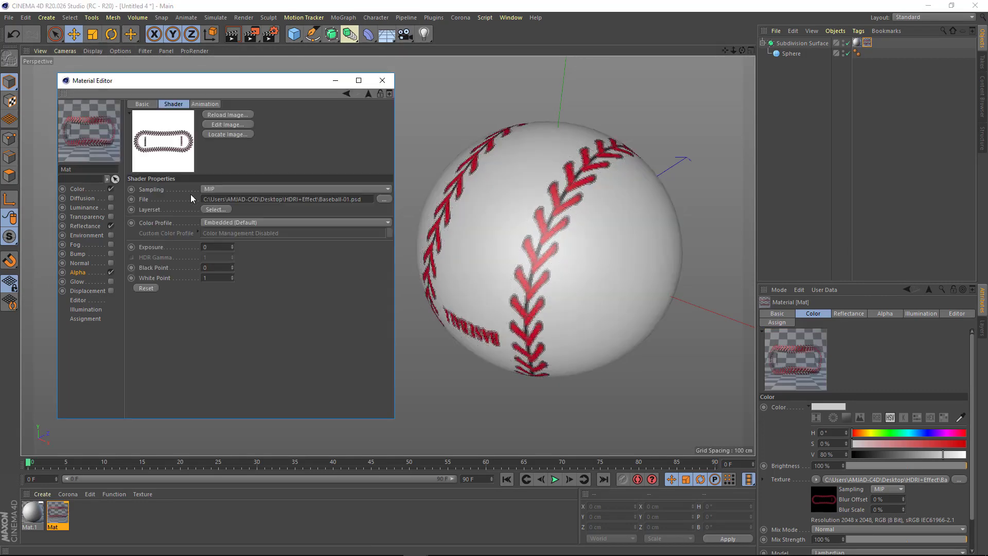
left_click(219, 210)
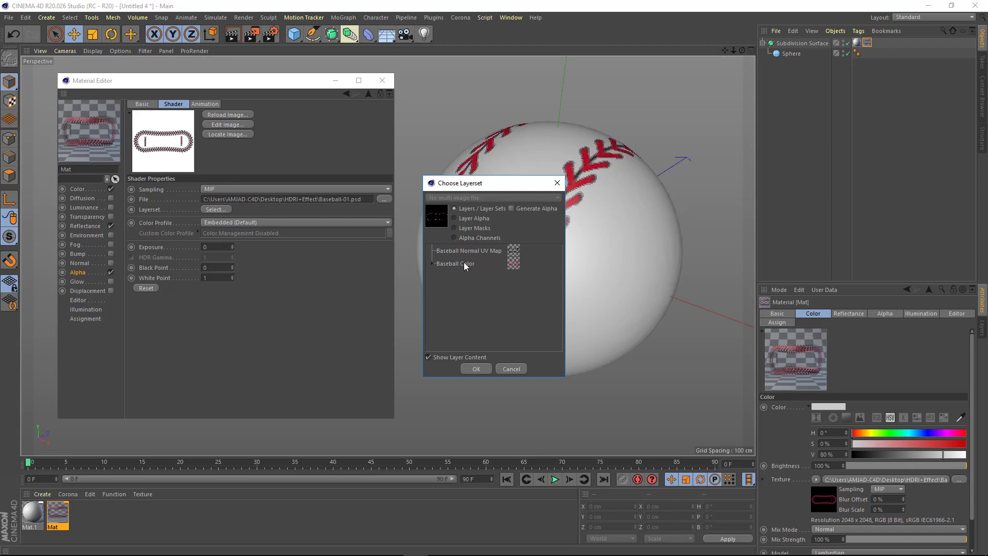
left_click_drag(475, 192, 272, 173)
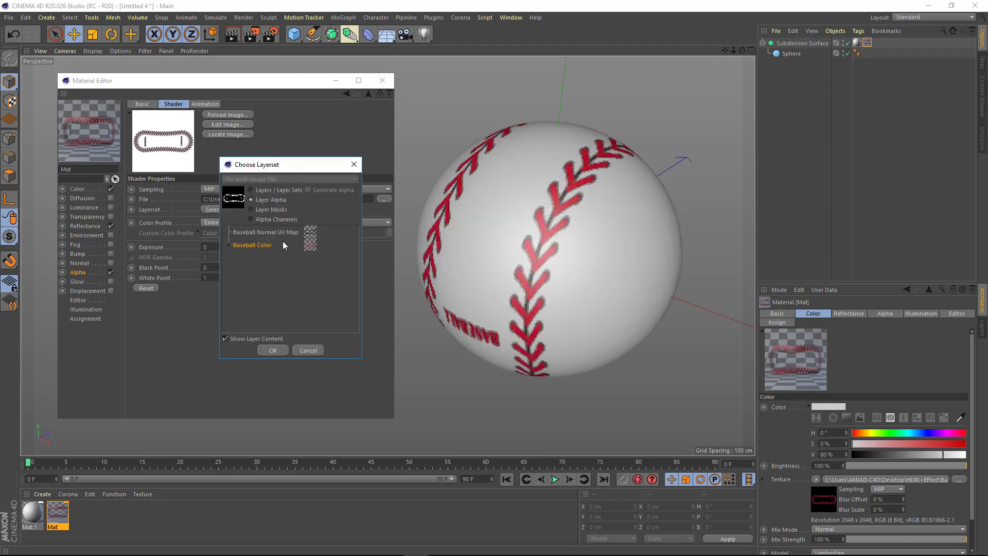
left_click(273, 350)
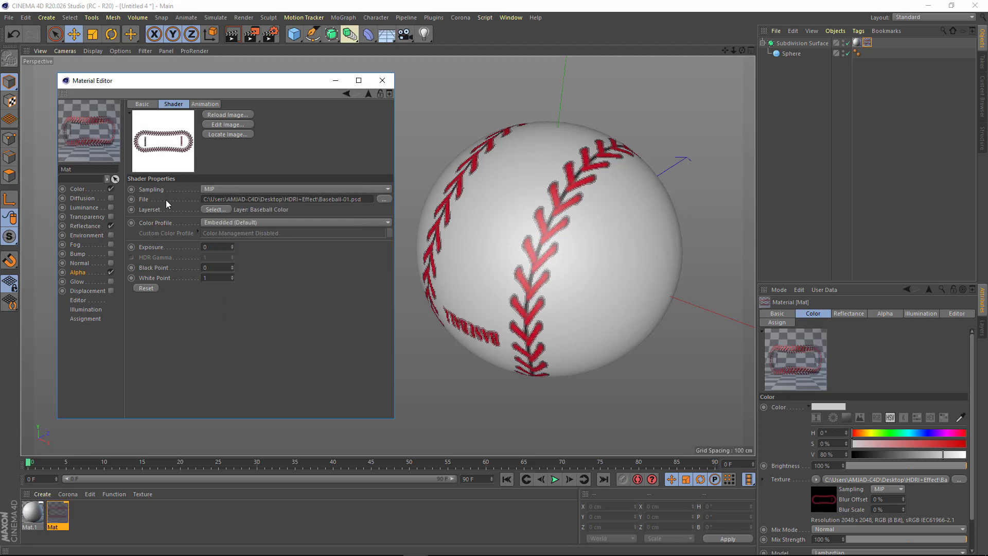
left_click(98, 272)
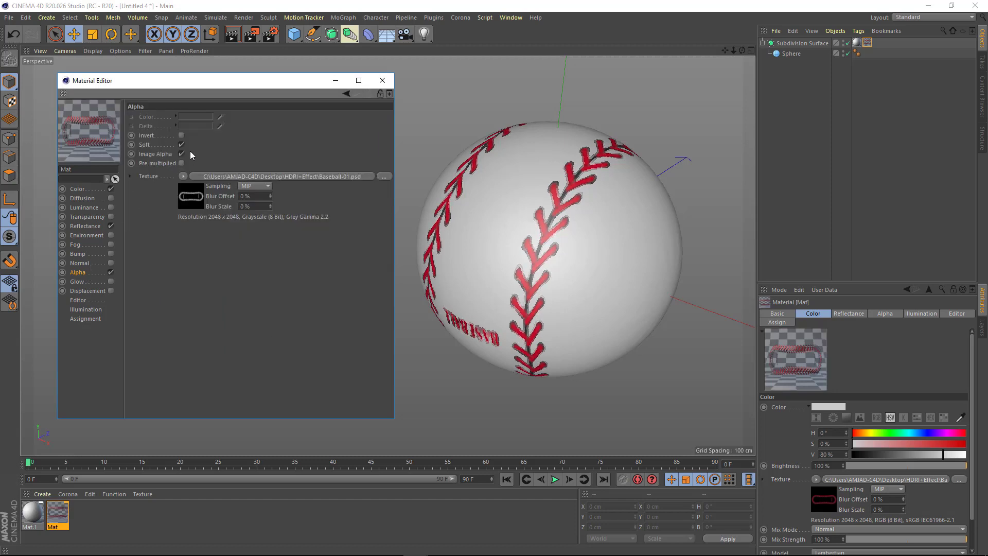
left_click(383, 80)
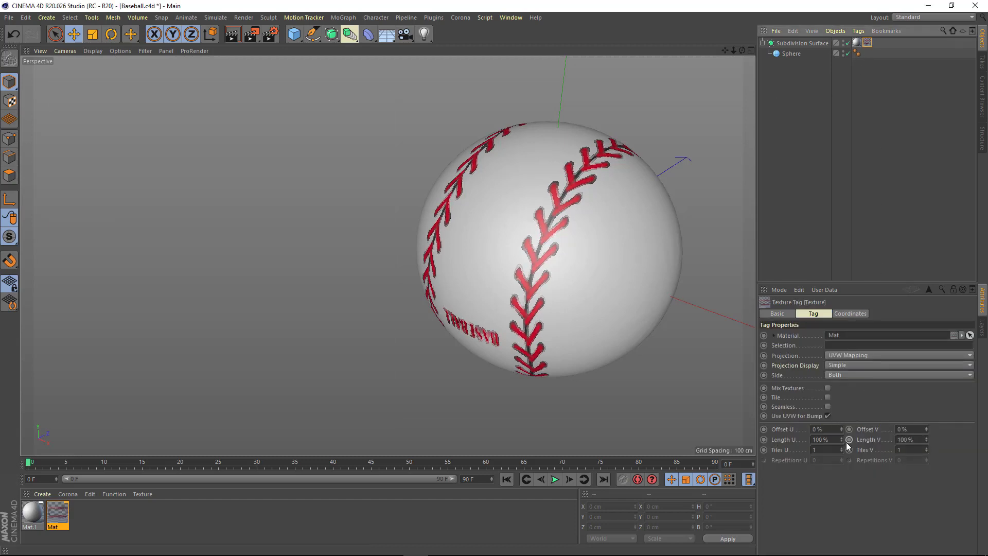
Step: Adjust Mat's texture tag lengths, stretching Length V to 155% so the seam wraps
left_click_drag(842, 439, 842, 458)
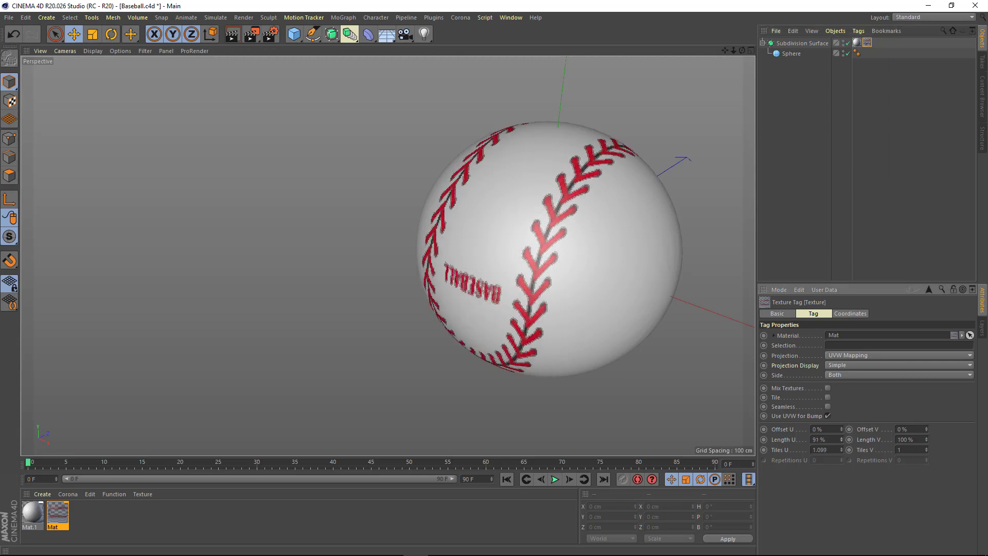
mouse_move(388, 256)
left_mouse_down("alt")
mouse_move(265, 161)
mouse_move(388, 216)
mouse_move(373, 214)
mouse_move(393, 273)
mouse_move(436, 279)
mouse_move(430, 273)
left_mouse_up("alt")
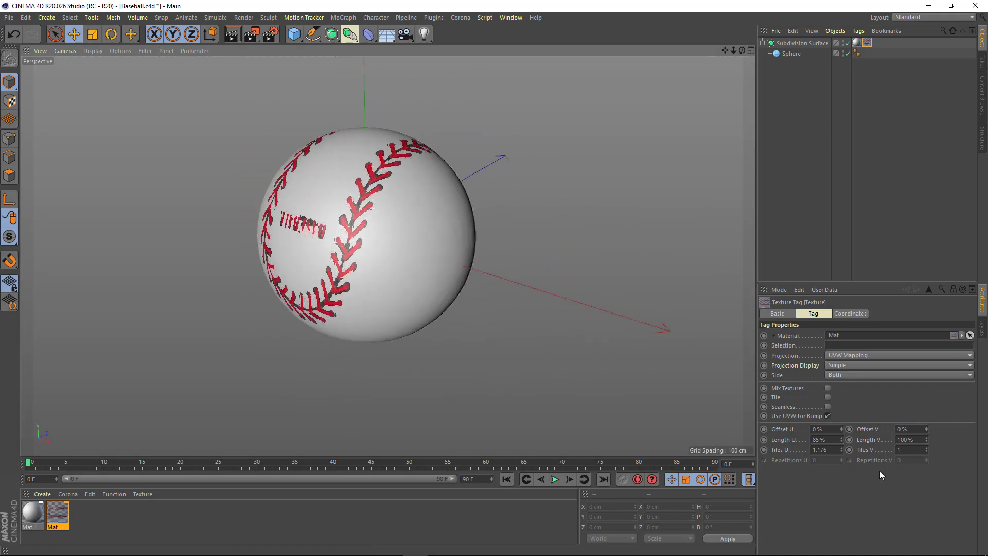
left_click_drag(927, 439, 926, 430)
left_click_drag(582, 298, 396, 211, "alt")
left_click_drag(927, 438, 927, 435)
mouse_move(412, 236)
left_mouse_down("alt")
mouse_move(390, 199)
mouse_move(393, 129)
mouse_move(594, 364)
mouse_move(665, 279)
mouse_move(634, 332)
mouse_move(396, 380)
mouse_move(406, 297)
mouse_move(460, 271)
mouse_move(447, 247)
mouse_move(471, 229)
mouse_move(448, 248)
mouse_move(383, 227)
left_mouse_up("alt")
Step: Rotate the baseball so the BASEBALL lettering faces the front view
left_click(447, 248)
key("r")
left_click_drag(461, 142, 337, 266)
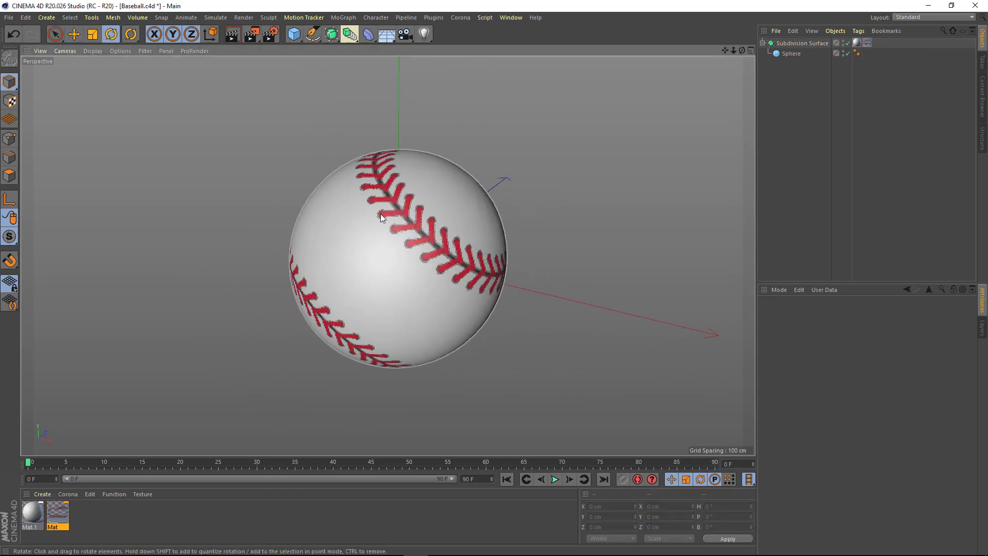
left_click(412, 211)
mouse_move(413, 211)
left_mouse_down()
mouse_move(430, 260)
mouse_move(391, 259)
mouse_move(485, 254)
mouse_move(323, 239)
mouse_move(529, 257)
mouse_move(394, 270)
left_mouse_up()
Step: Enable Mat's Normal channel with a Normalizer effect as its texture
double_click(60, 517)
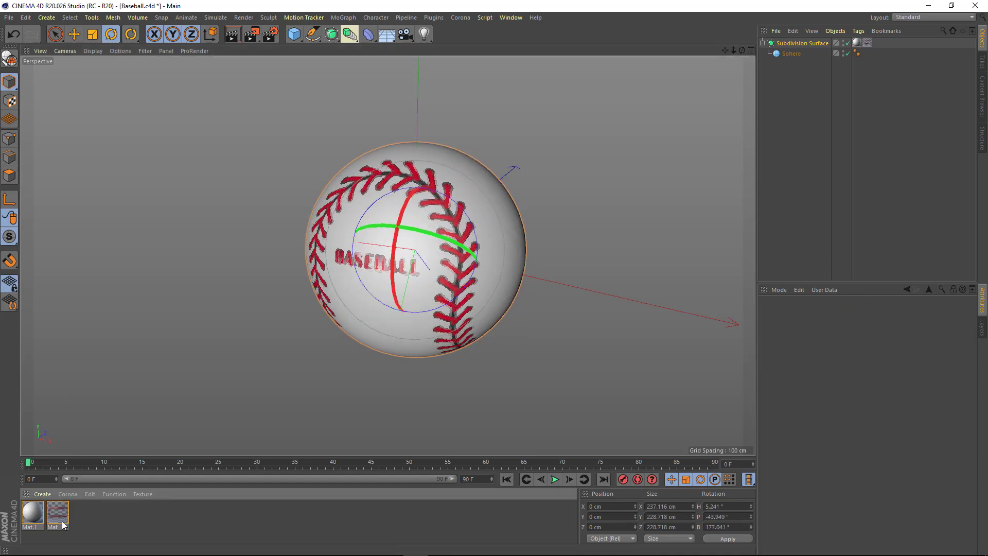
left_click_drag(358, 75, 286, 83)
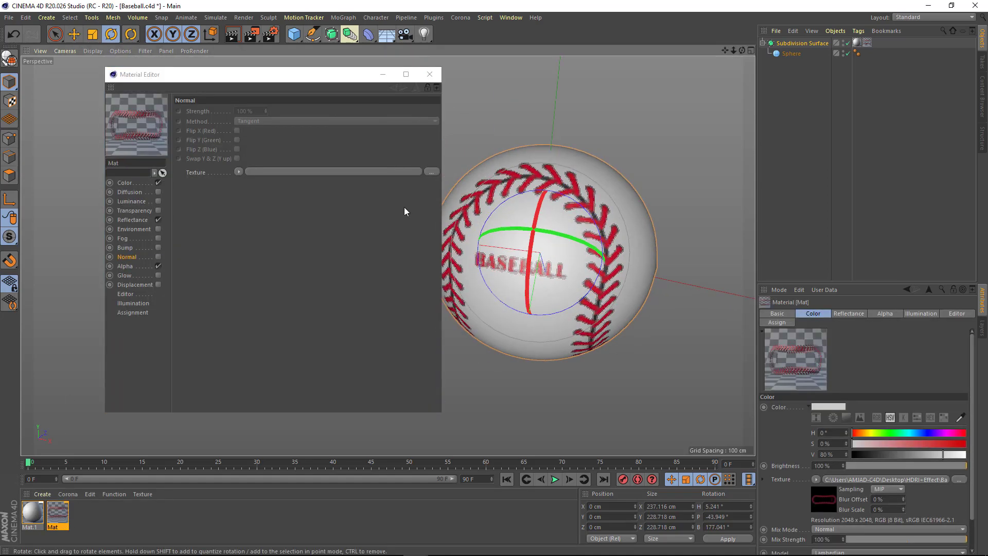
left_click_drag(491, 187, 465, 196, "alt")
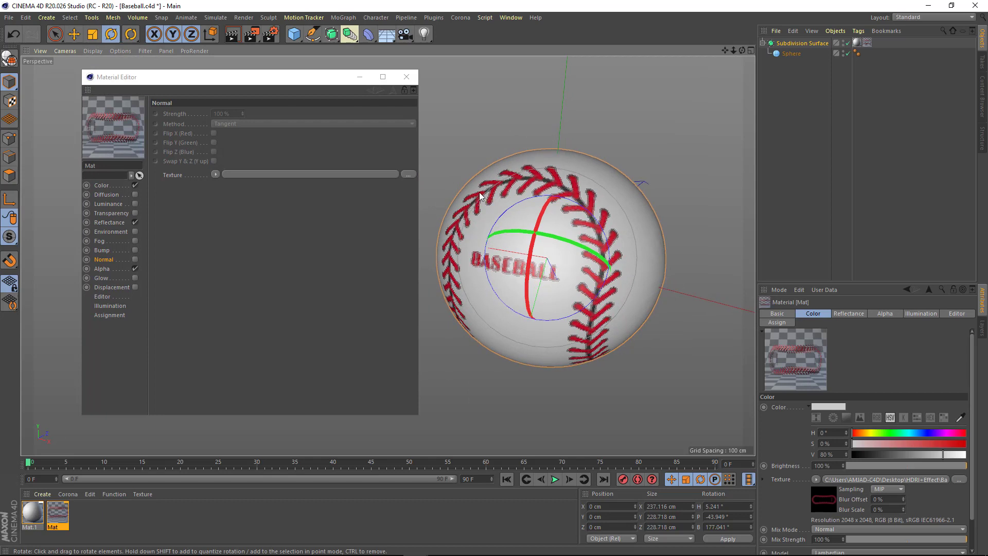
left_click(135, 259)
left_click(215, 173)
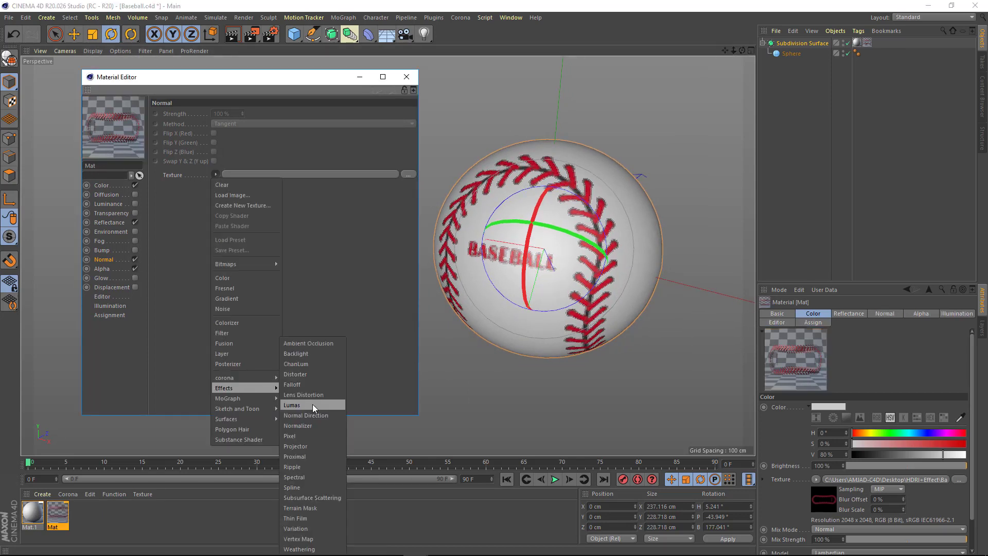
left_click(313, 403)
Step: Load Baseball-01.psd as the Normalizer's source image
left_click(224, 194)
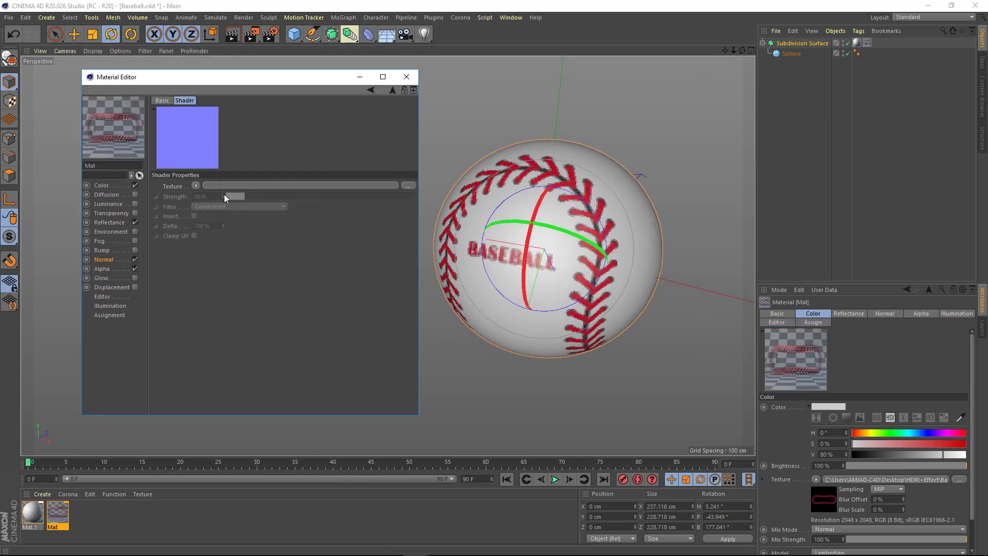
left_click(408, 188)
double_click(247, 165)
left_click(537, 323)
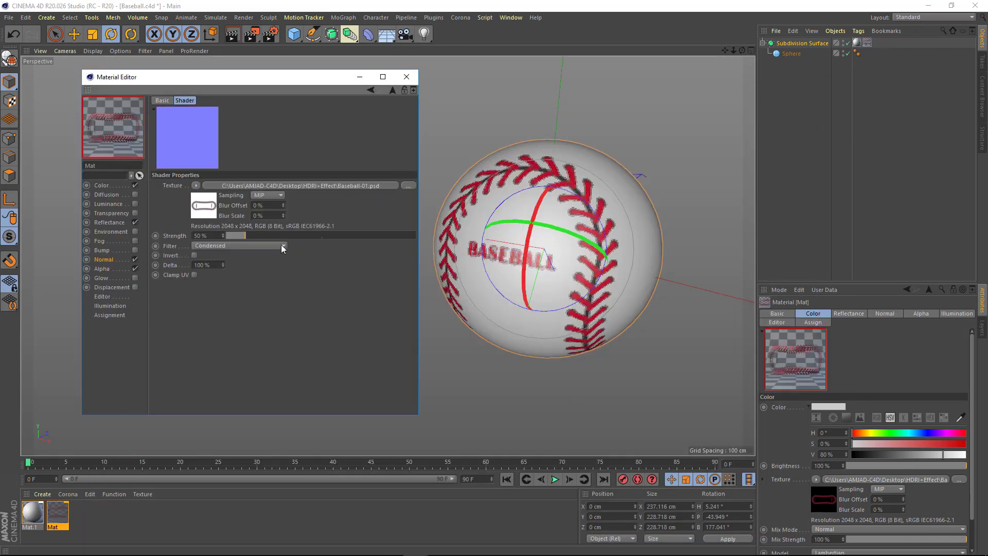
left_click_drag(253, 92, 245, 97)
Step: Limit the Normalizer bitmap to the Baseball Normal UV Map layer
left_click(194, 211)
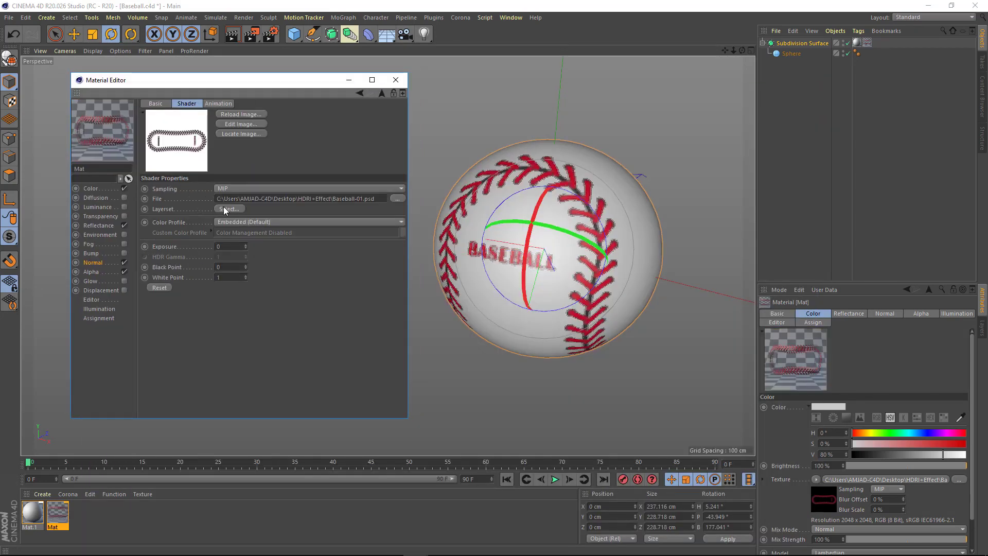
left_click(224, 210)
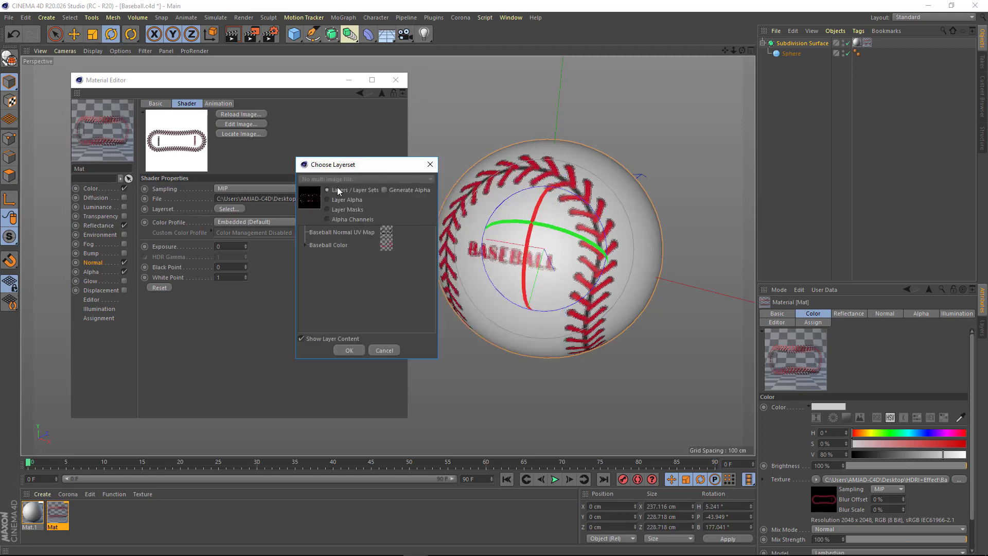
left_click(335, 232)
left_click(345, 201)
left_click(349, 351)
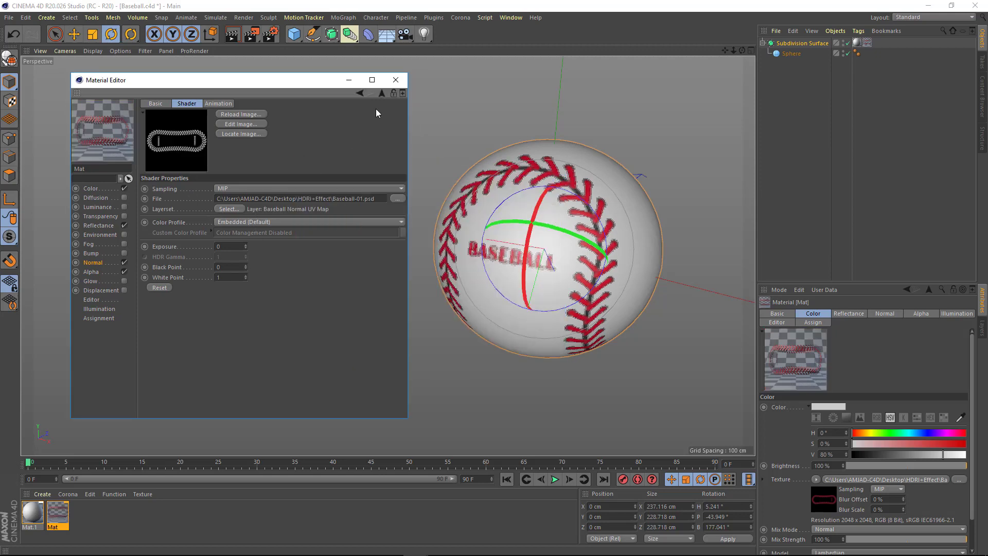
left_click(382, 94)
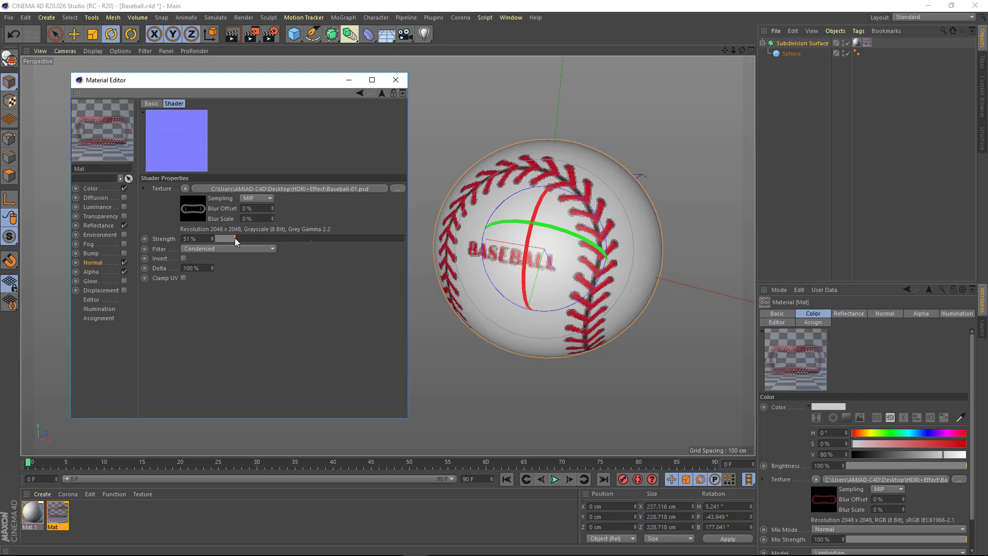
Step: Raise the Normalizer strength to 500% and inspect the normal map in a large preview
left_click_drag(235, 239, 406, 238)
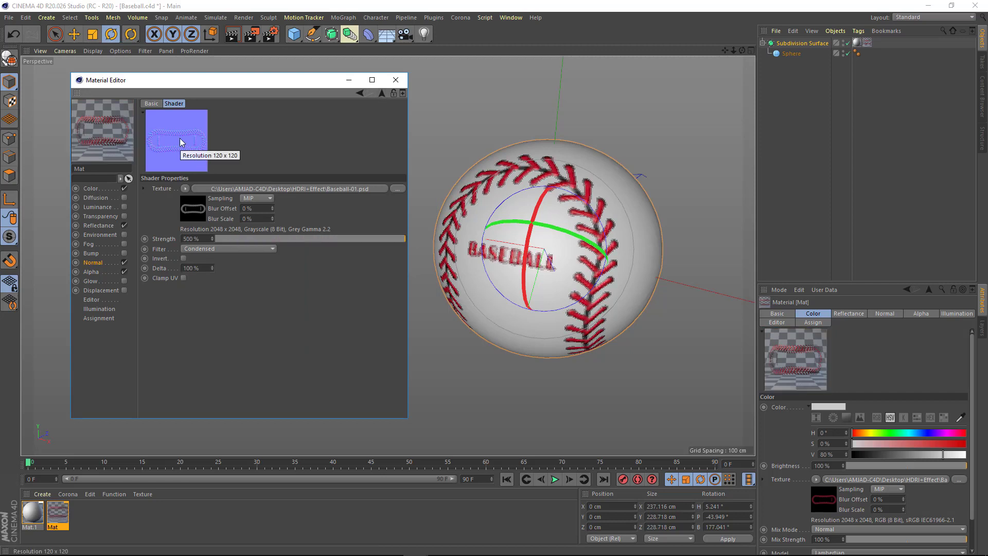
right_click(199, 161)
left_click(205, 154)
left_click_drag(350, 156, 557, 95)
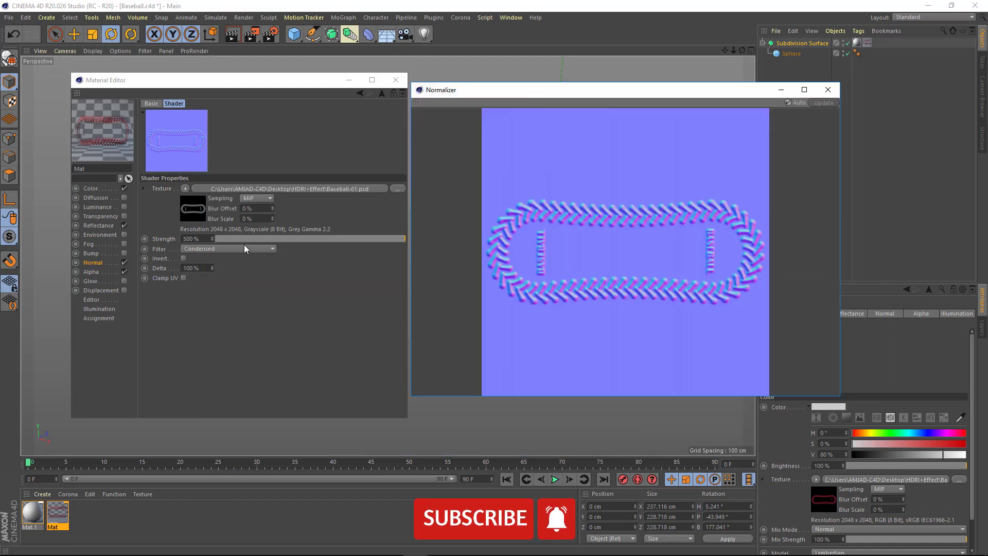
left_click_drag(216, 79, 198, 85)
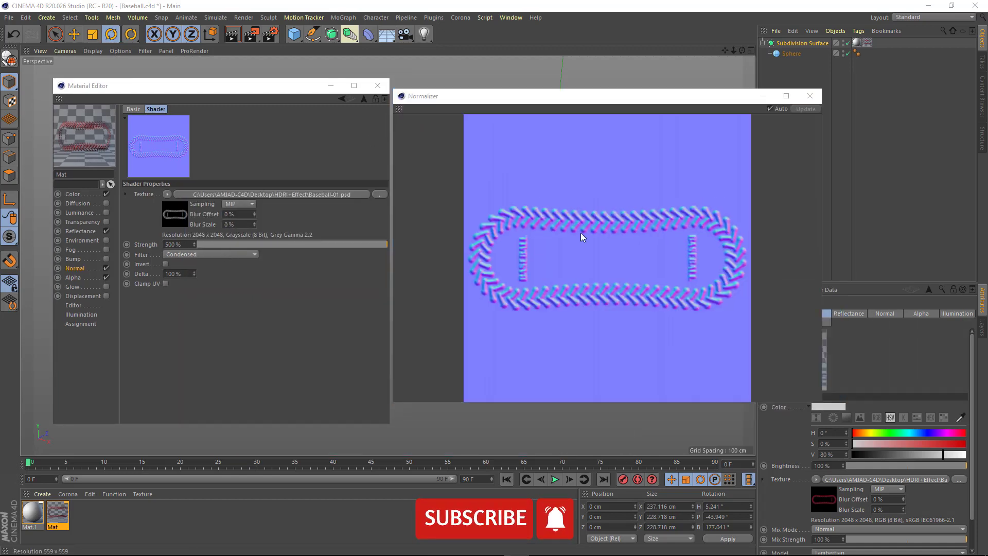
left_click(828, 89)
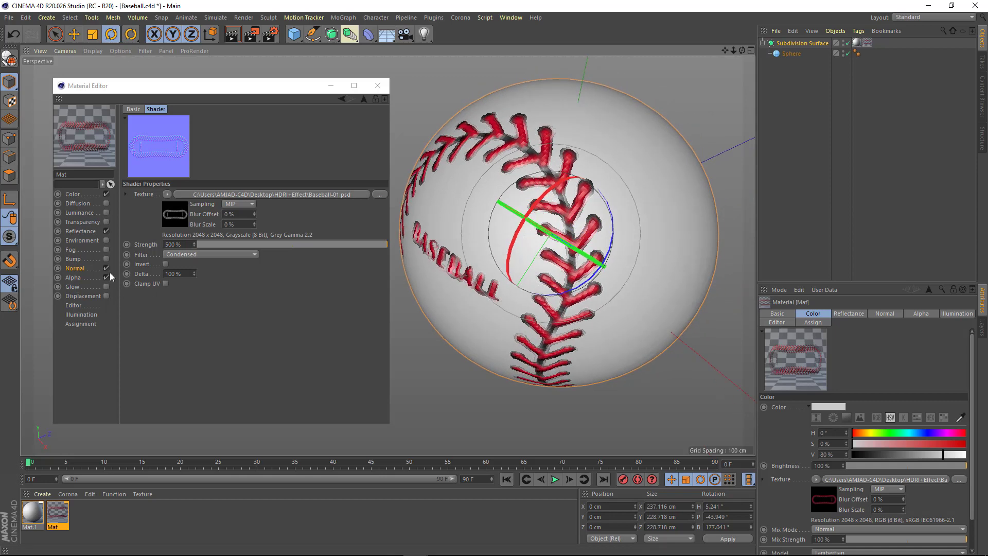
left_click(106, 269)
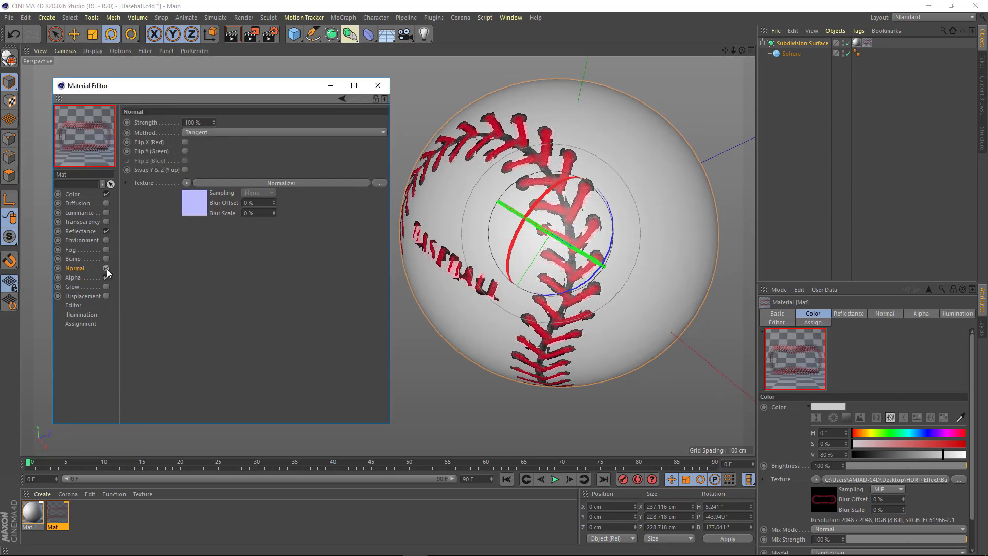
Step: Enable Mat's Diffusion channel with 70% brightness
left_click_drag(515, 231, 545, 226, "alt")
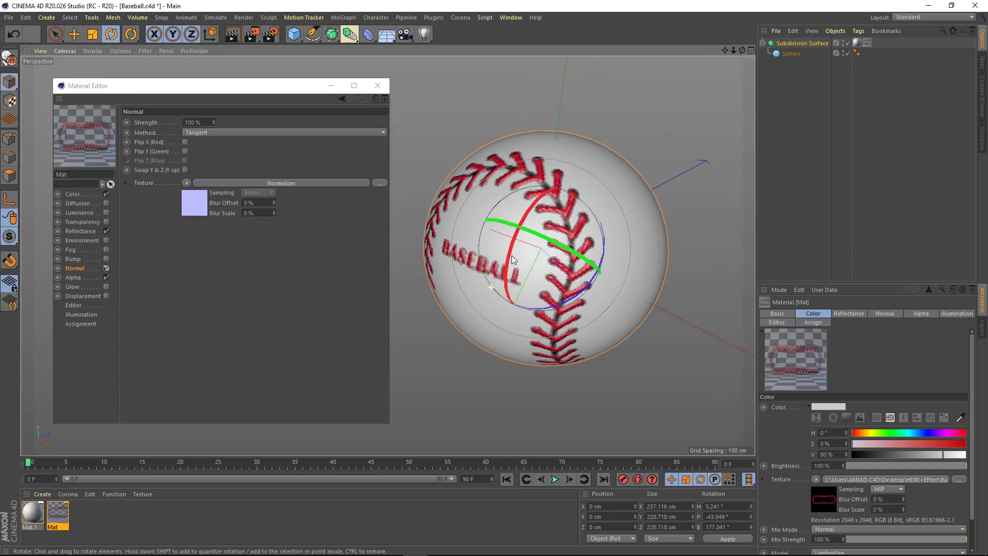
left_click(84, 203)
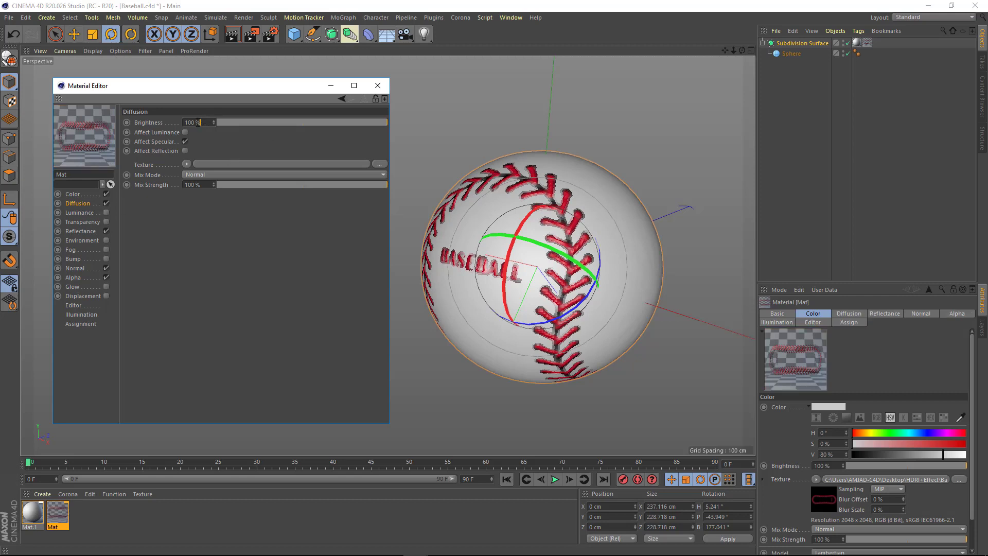
type("70")
key("Return")
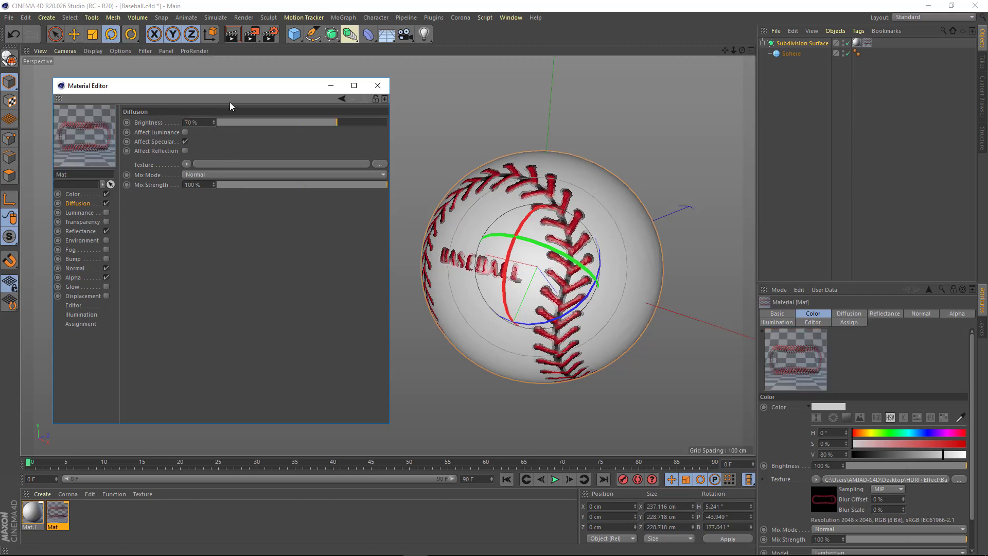
left_click_drag(246, 88, 255, 88)
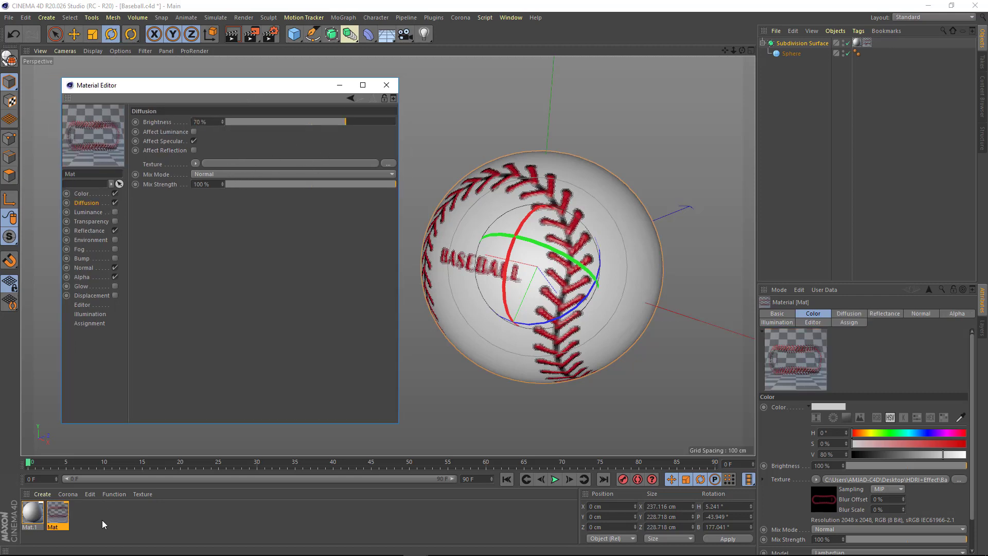
left_click(35, 508)
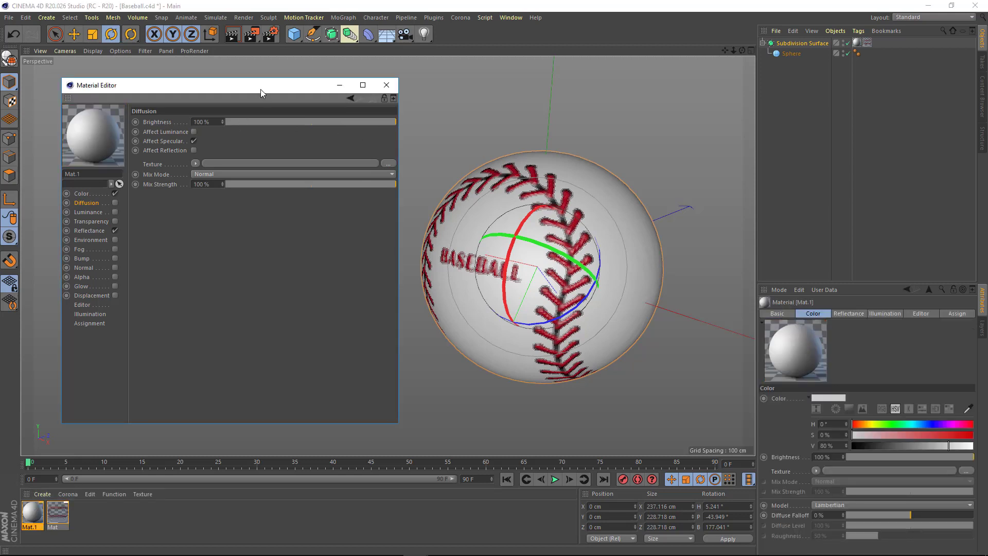
Step: Give Mat.1 a Noise colour texture at 3% global scale and preview it
left_click_drag(260, 88, 264, 88)
left_click(92, 212)
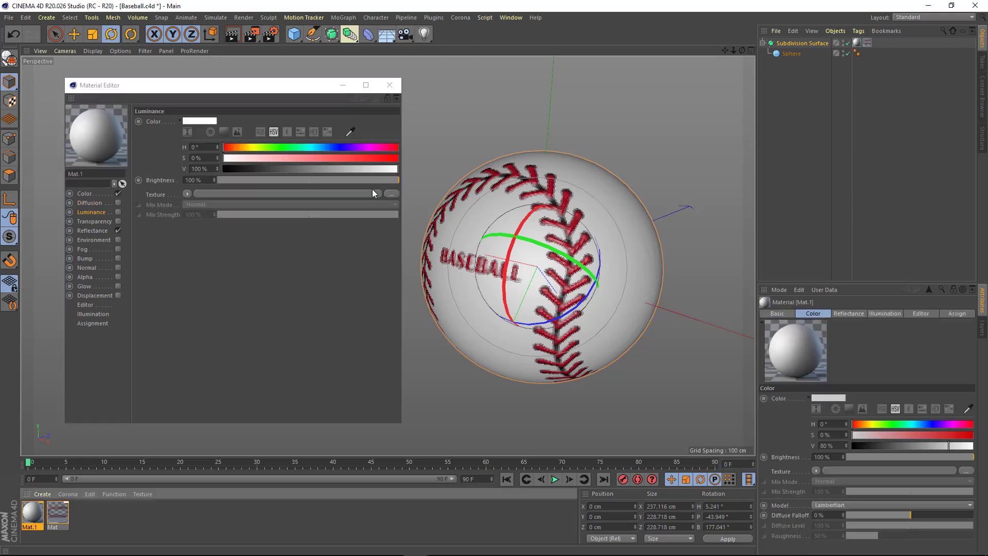
left_click(102, 195)
left_click(190, 194)
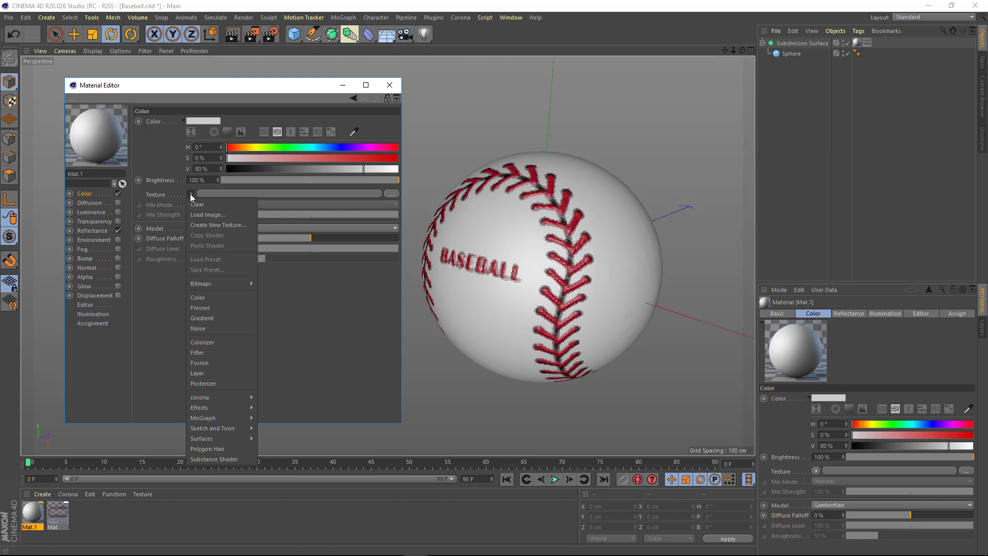
left_click(204, 327)
left_click(202, 218)
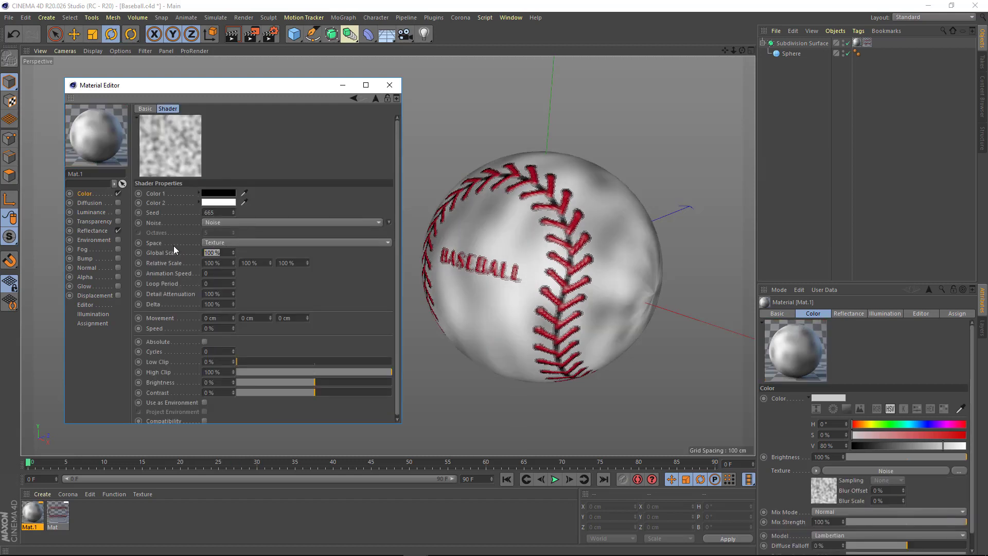
type("3")
key("Return")
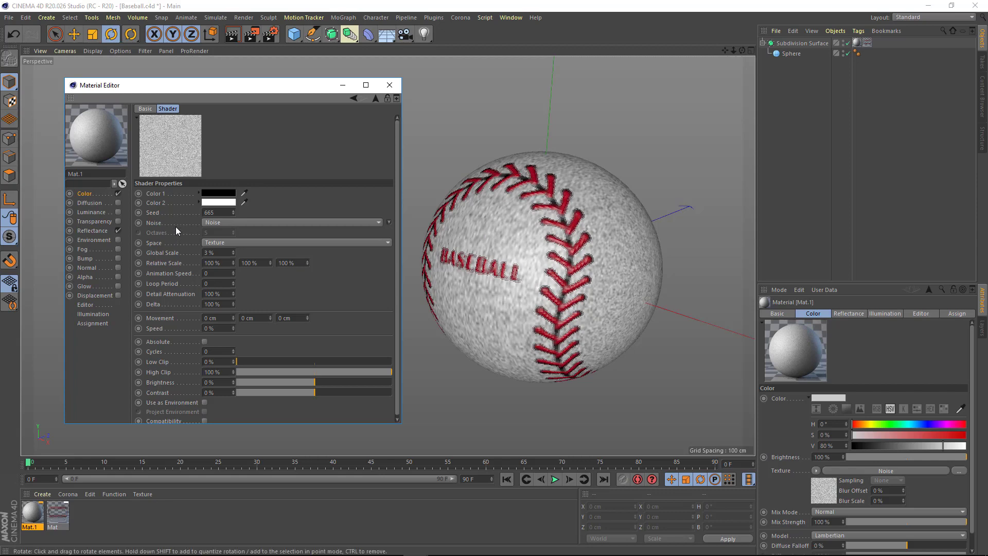
left_click(171, 138)
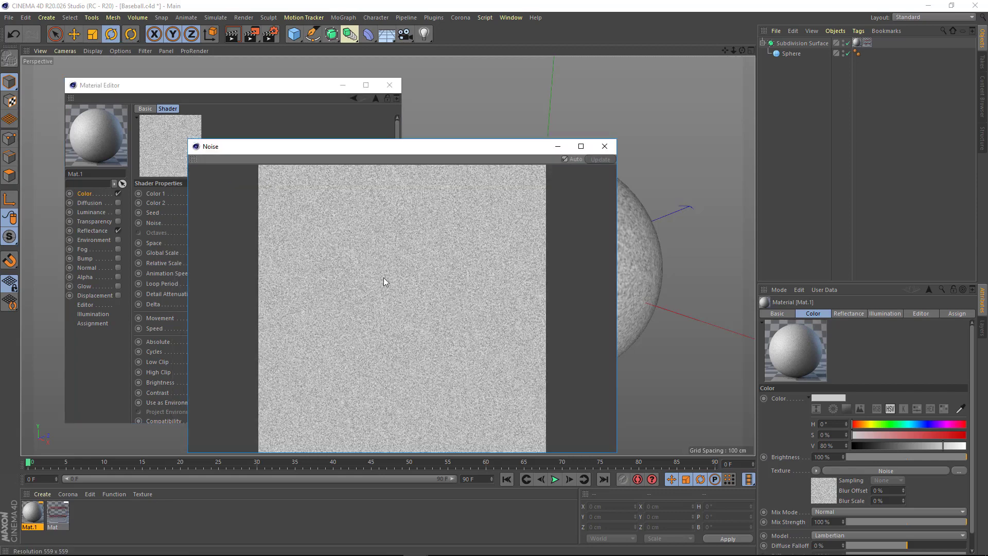
left_click_drag(419, 147, 419, 116)
left_click(604, 115)
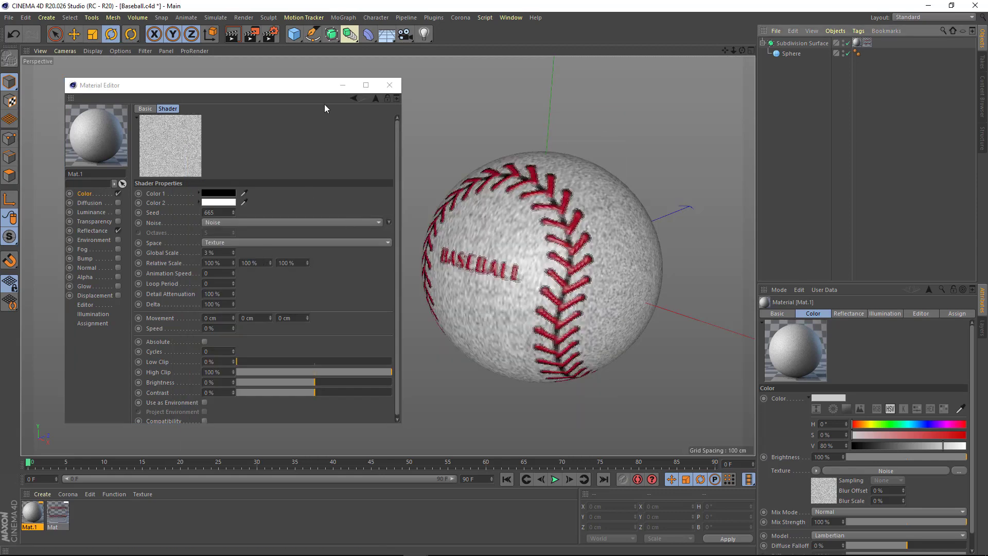
Step: Enable Mat.1's Luminance channel with Multiply mix mode at 9% strength
left_click_drag(325, 85, 325, 60)
left_click(95, 173)
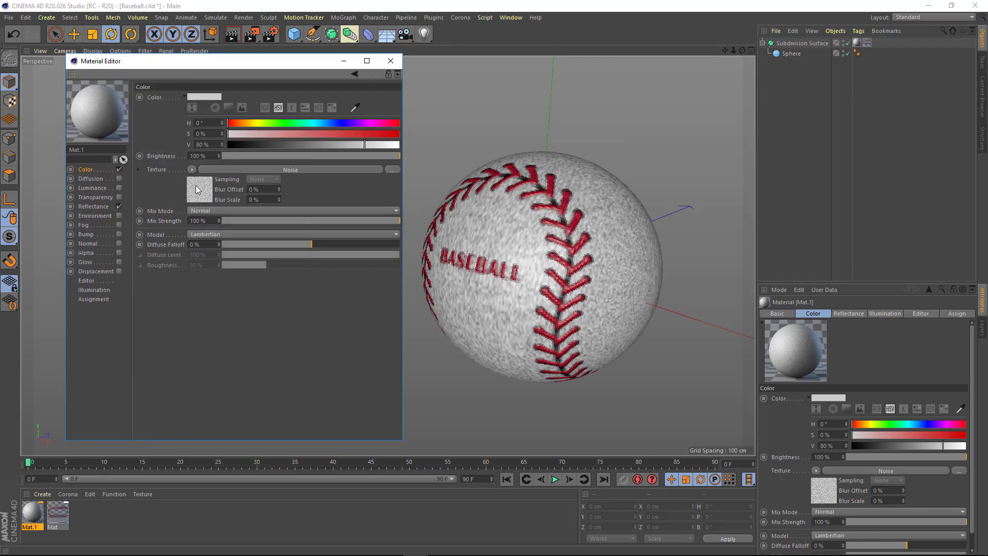
left_click(96, 188)
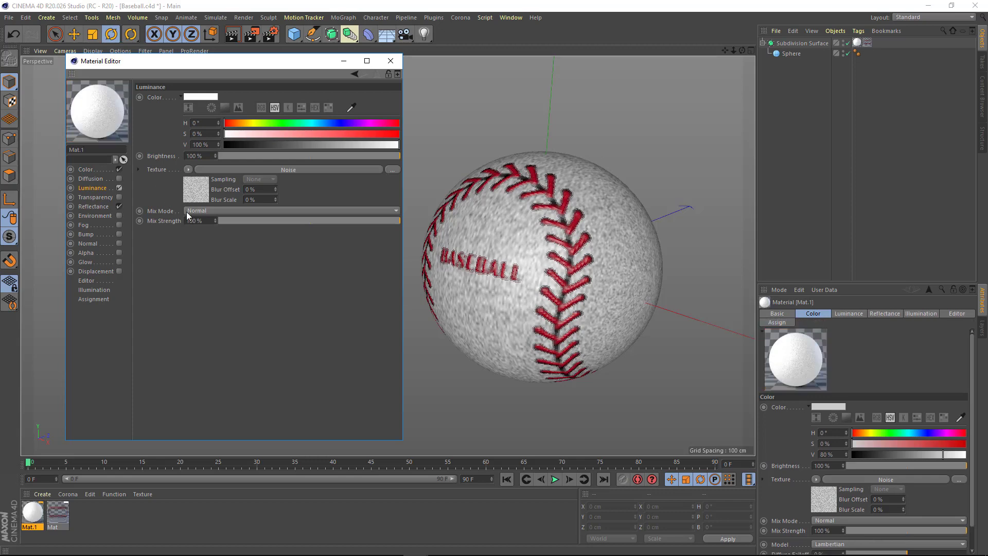
left_click(213, 211)
left_click(202, 246)
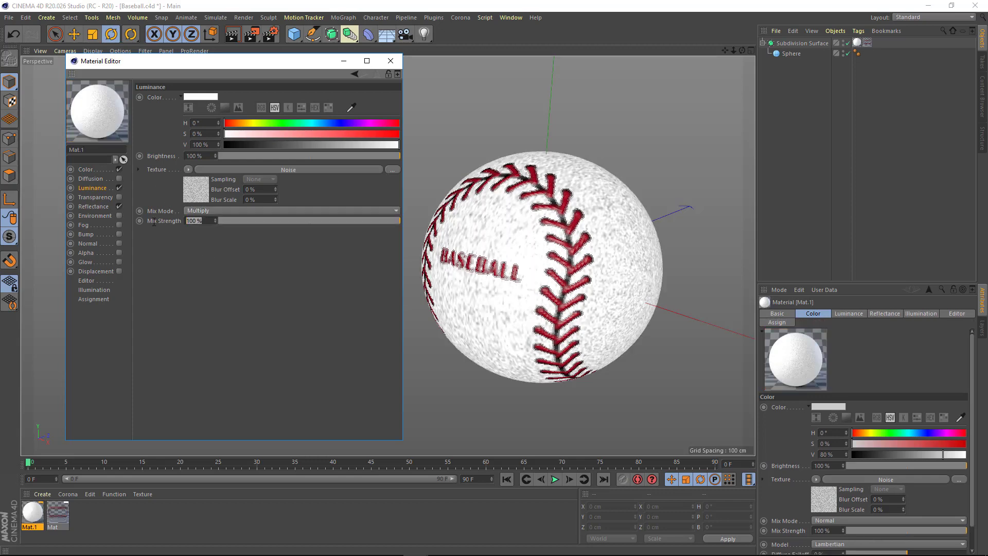
type("9")
key("Return")
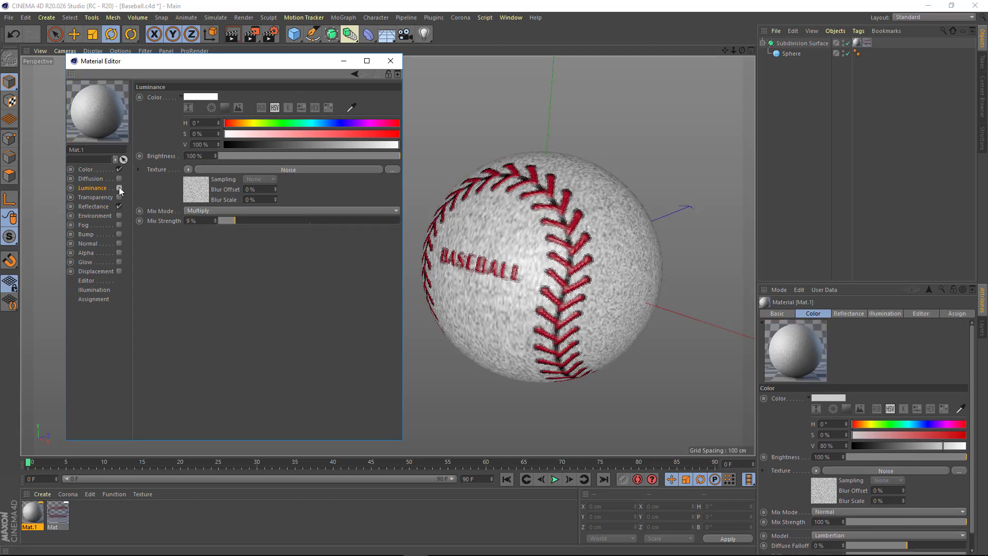
Step: Open the Mat.1 material preview in its own window over the viewport
right_click(101, 104)
left_click(123, 124)
left_click_drag(283, 121, 388, 99)
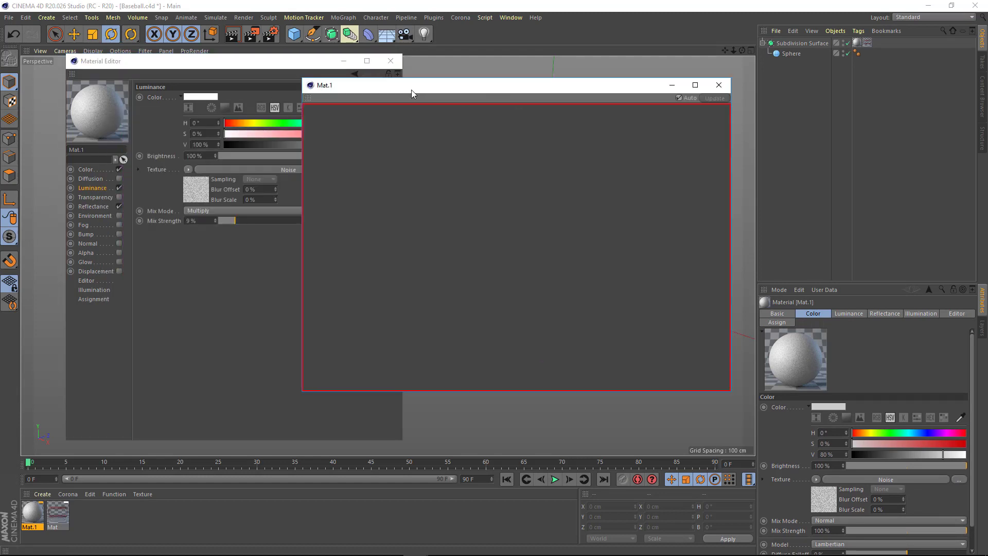
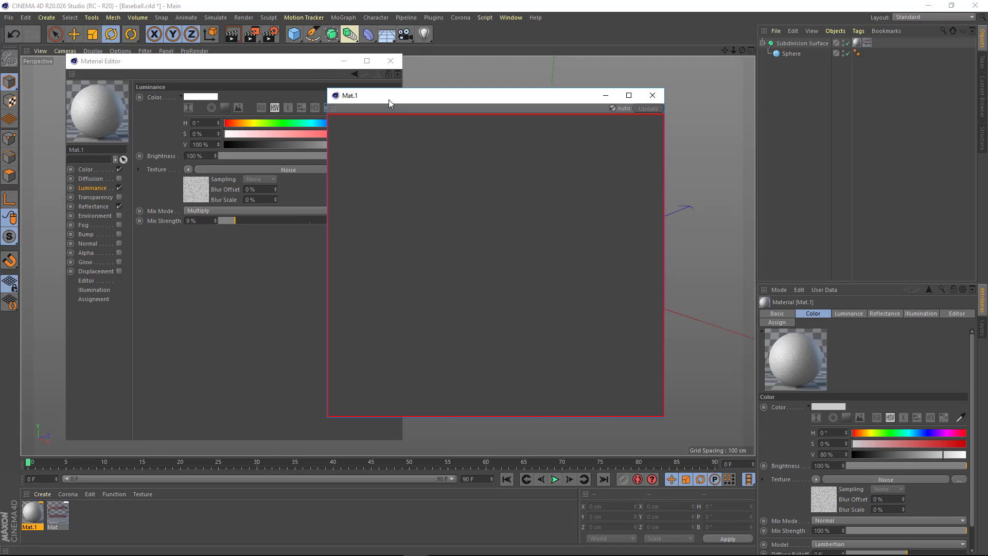
Step: Resize Mat.1's floating preview beside the baseball, enlarge it, and show the Reflectance settings
left_click_drag(388, 100, 397, 100)
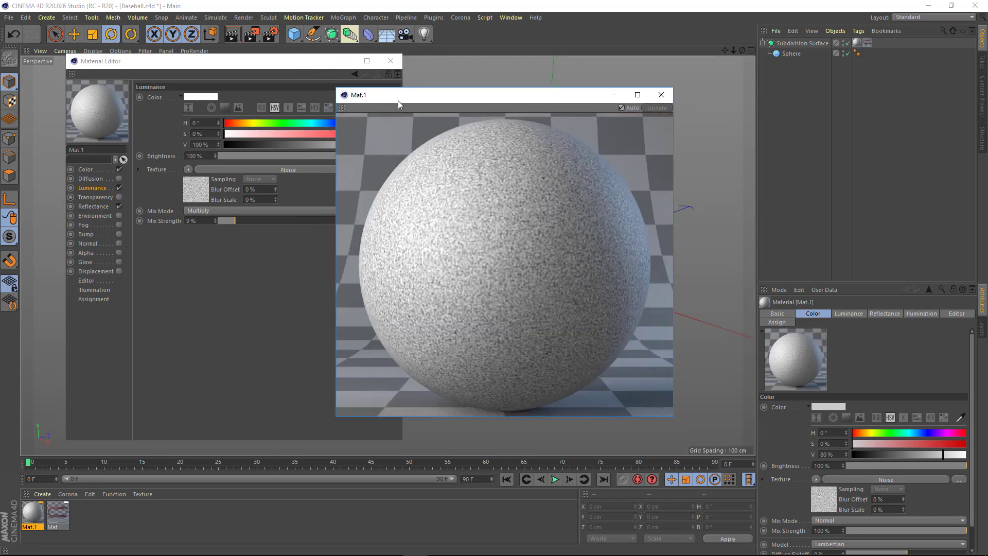
left_click_drag(337, 415, 455, 288)
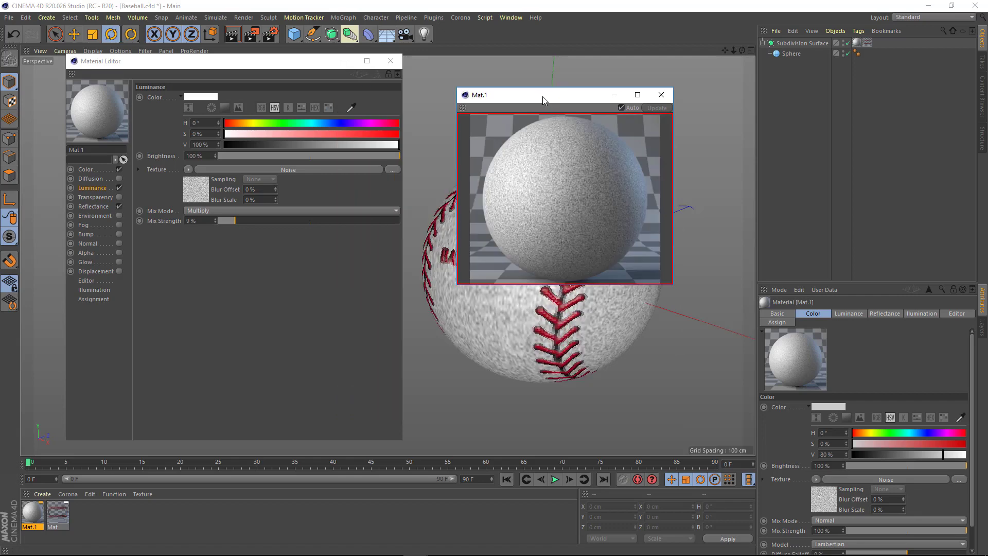
left_click_drag(544, 95, 386, 150)
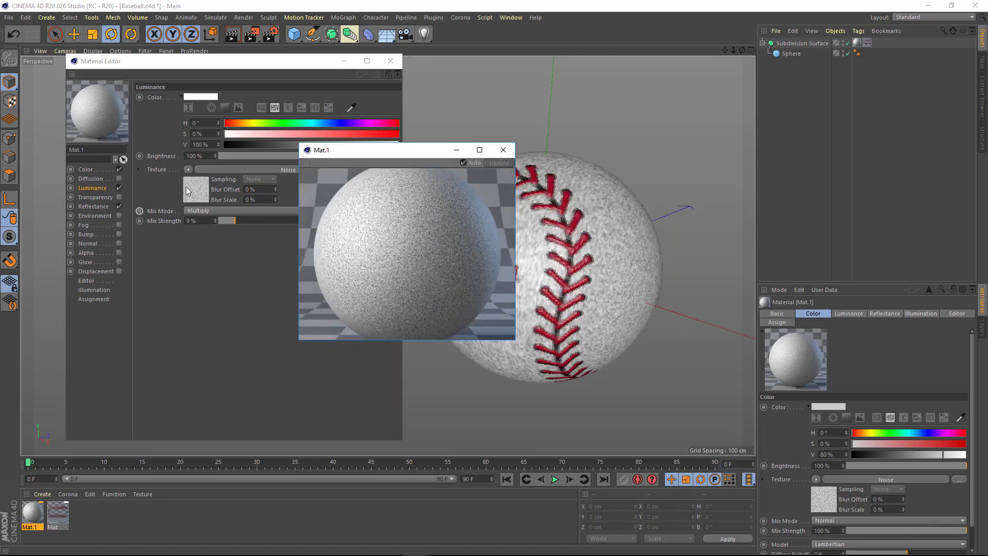
left_click(188, 170)
left_click(200, 220)
left_click(97, 206)
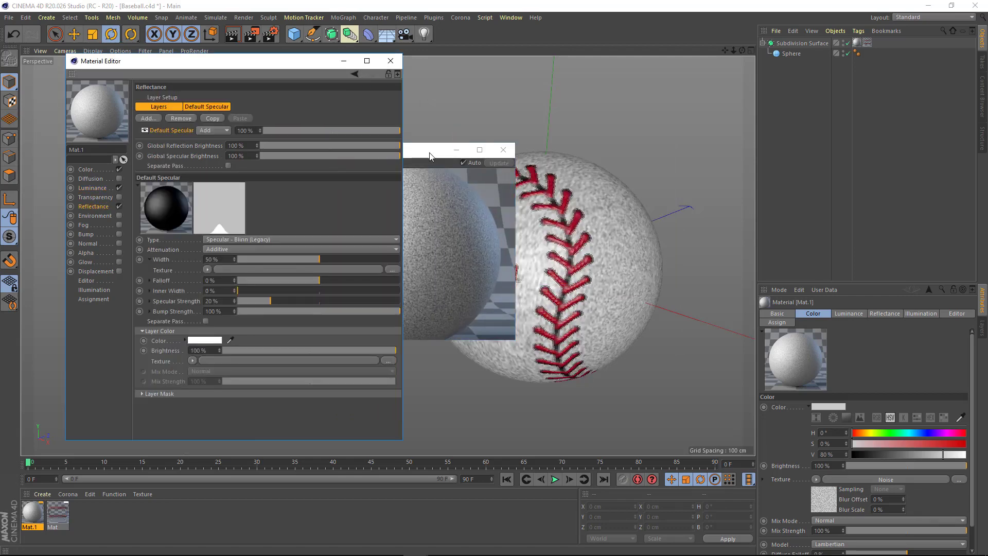
left_click_drag(427, 150, 578, 94)
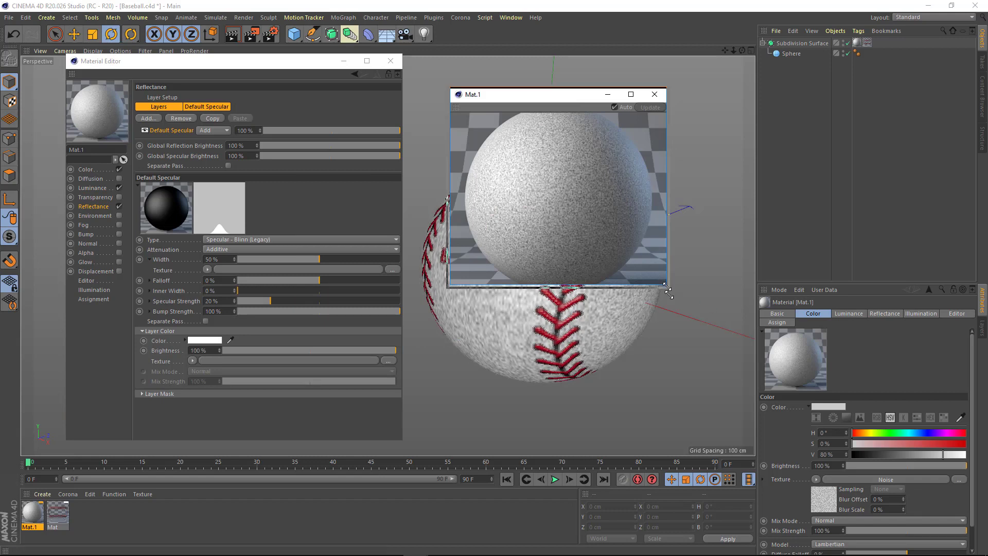
left_click_drag(666, 284, 680, 314)
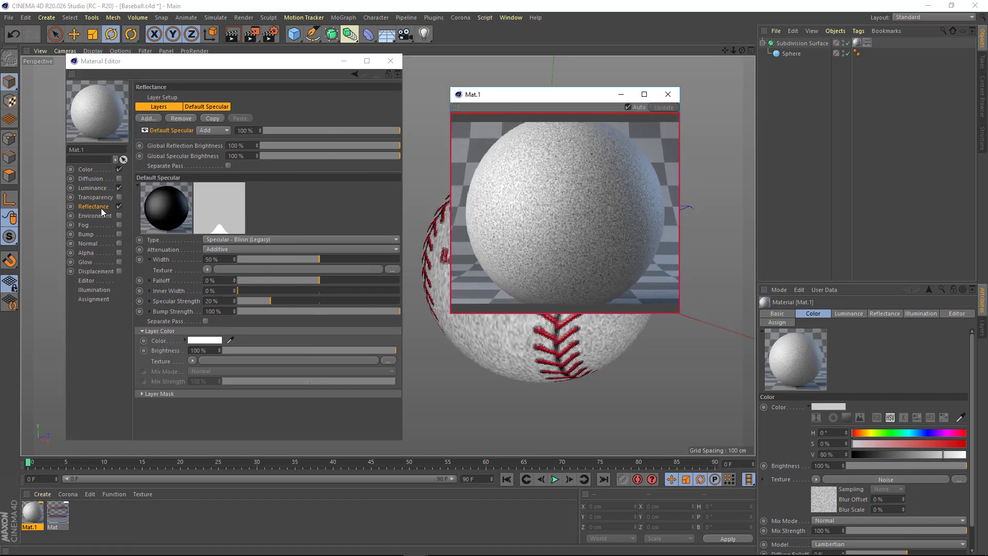
Step: Paste the copied Noise shader into the Default Specular layer's Width texture
left_click(206, 106)
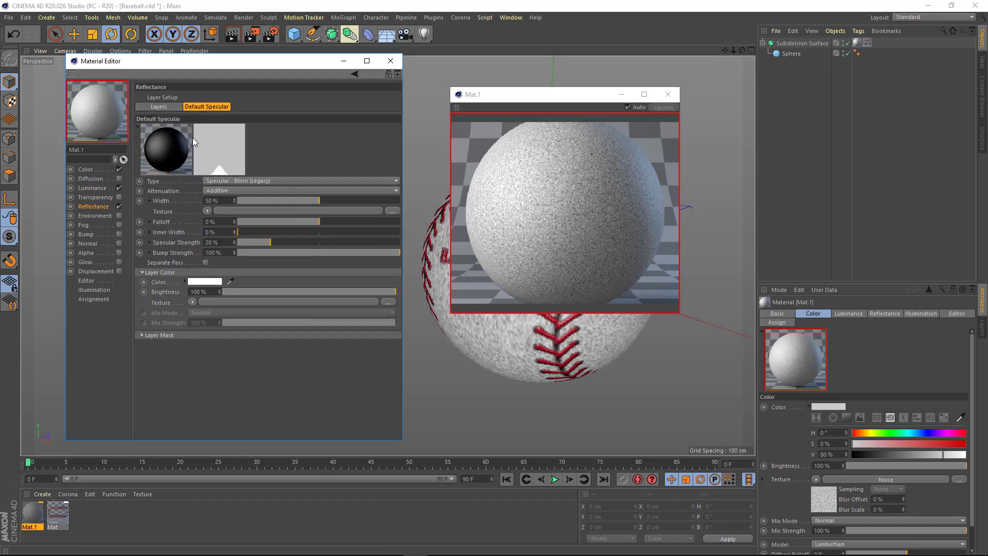
left_click(206, 210)
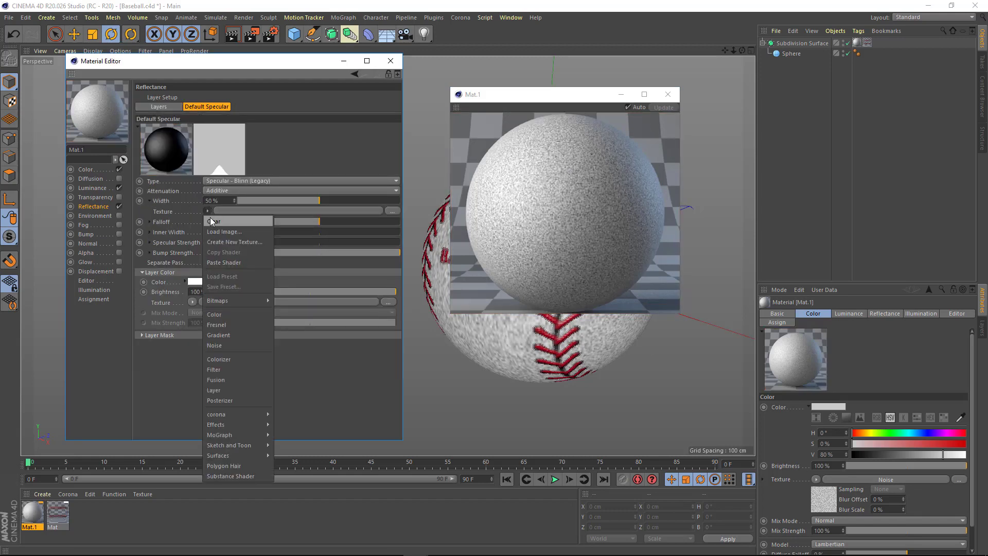
left_click(224, 262)
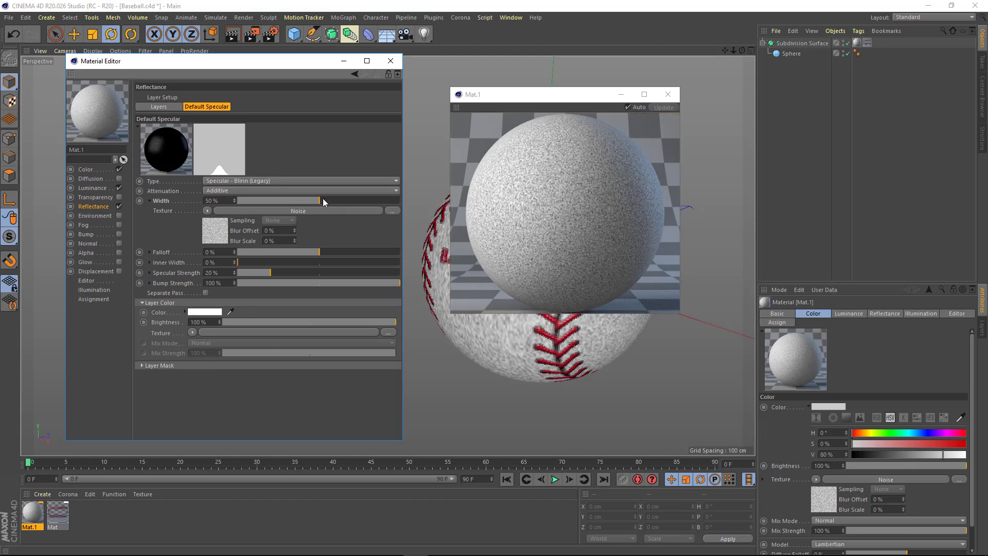
Step: Set Specular Strength to 73% and specular Width to 100%
left_click_drag(320, 200, 349, 198)
left_click_drag(270, 273, 333, 273)
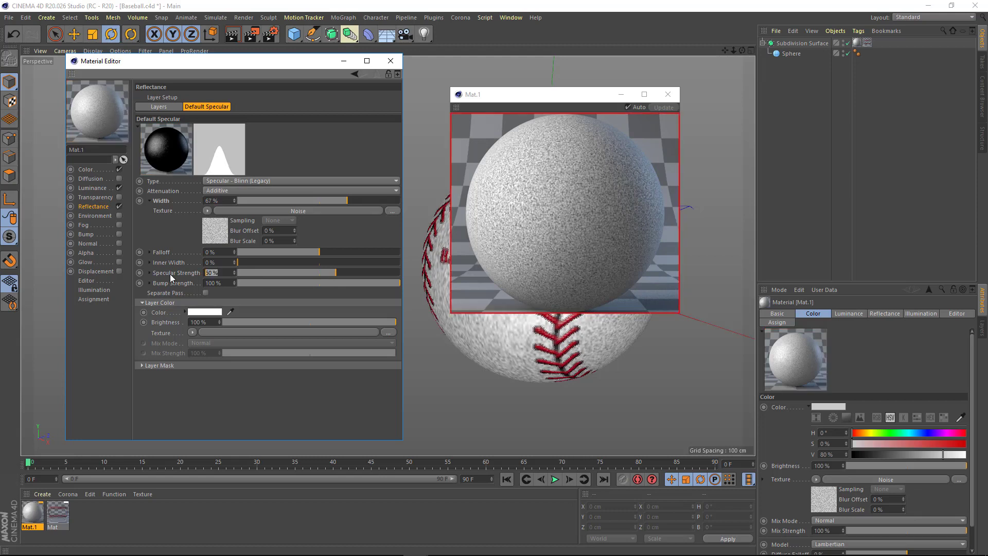
type("73")
key("Return")
left_click_drag(347, 200, 357, 201)
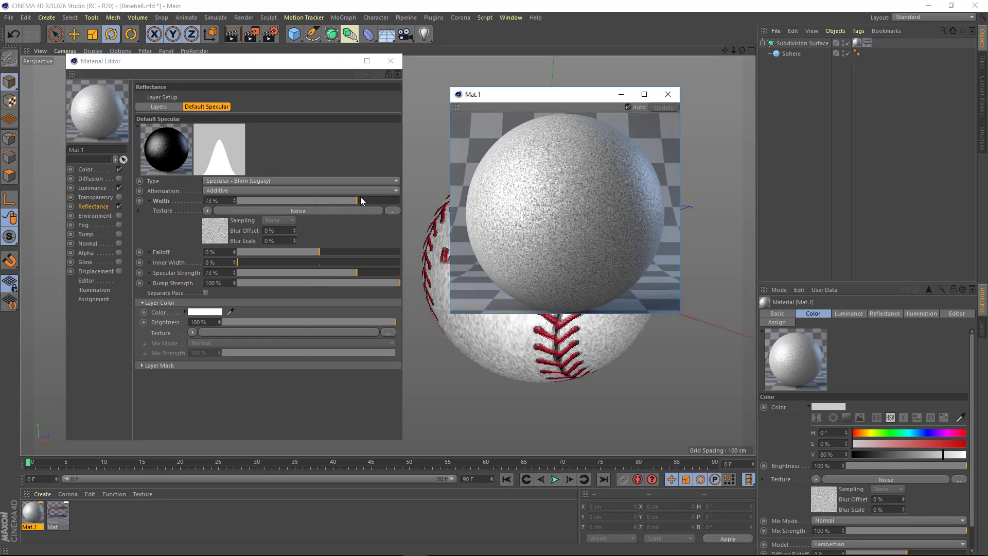
left_click_drag(361, 201, 408, 201)
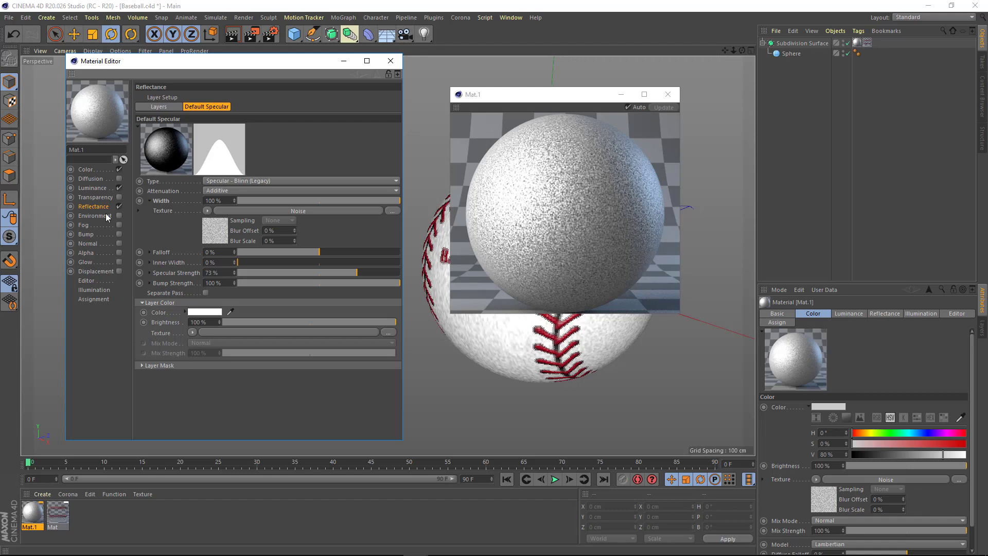
Step: Enable Bump using the copied Noise shader at 50% strength
left_click(209, 212)
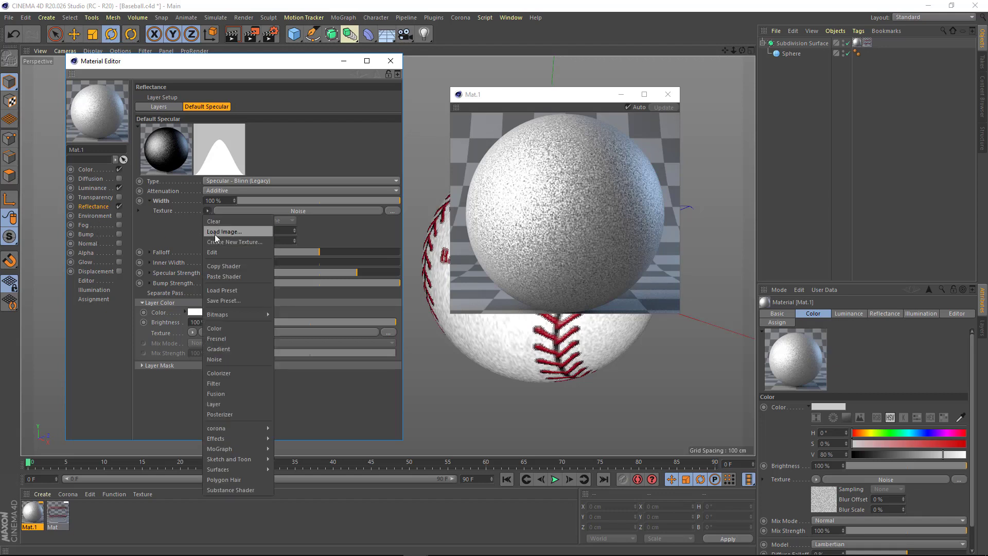
left_click(118, 234)
left_click(183, 121)
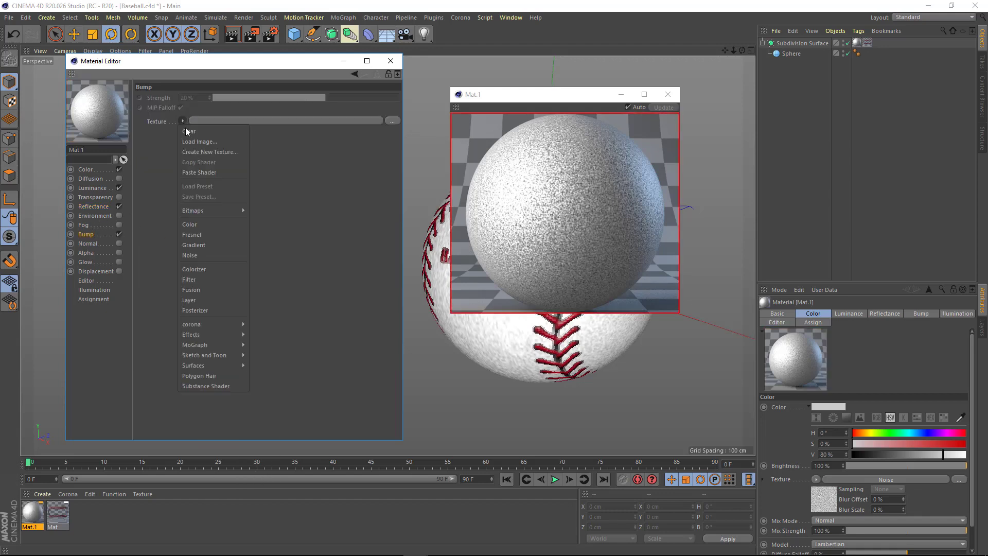
left_click(198, 171)
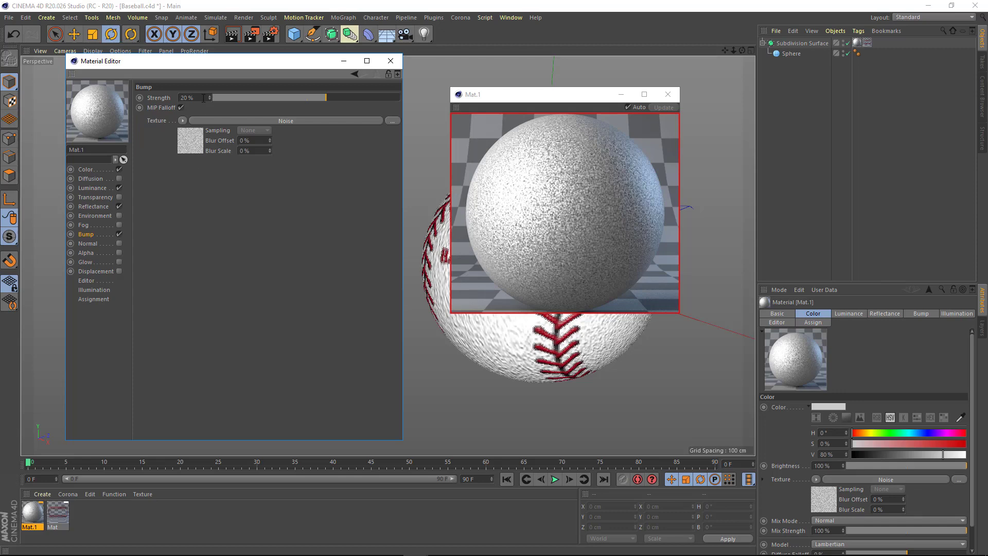
type("50")
key("Return")
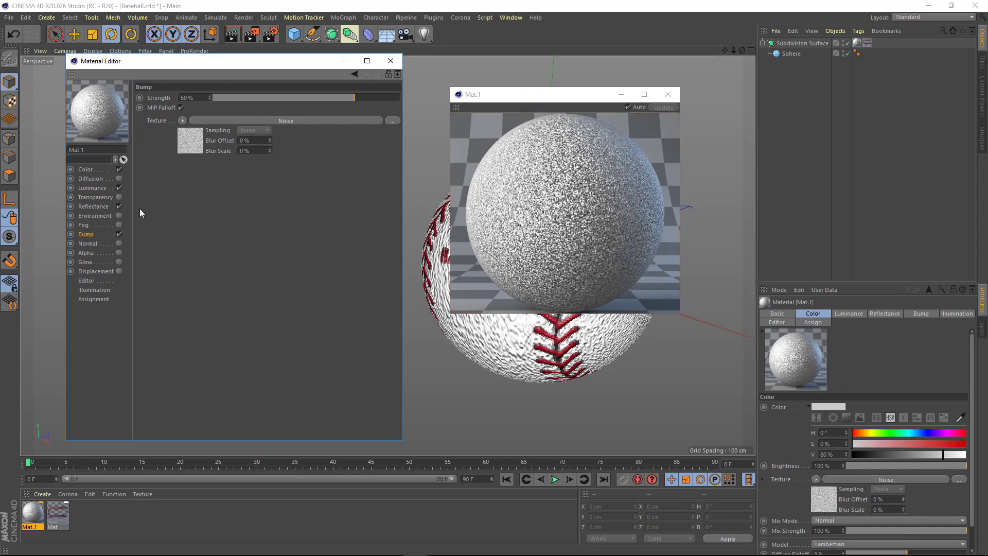
Step: Set the specular layer colour brightness to 90% in Reflectance
left_click(90, 206)
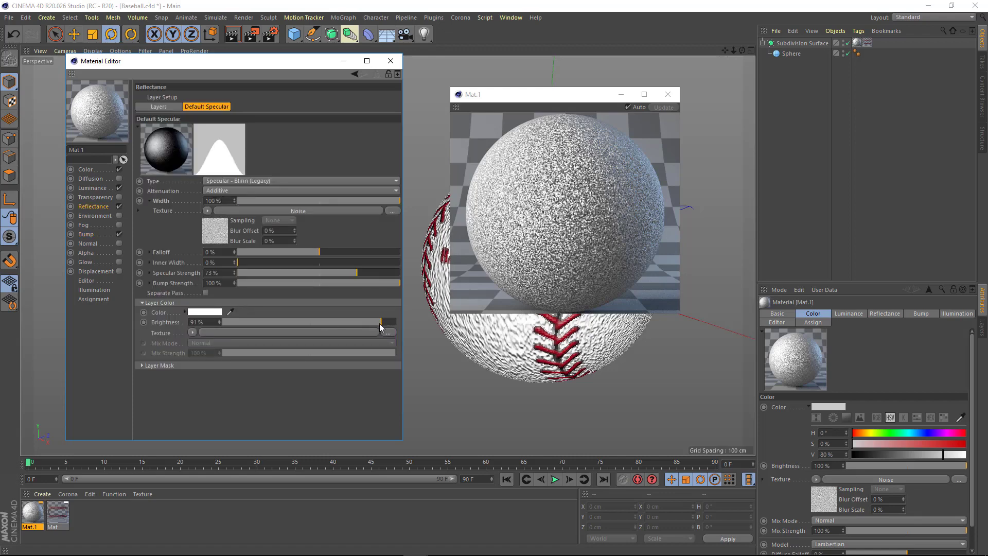
mouse_move(379, 323)
left_mouse_down()
mouse_move(342, 323)
mouse_move(383, 323)
left_mouse_up()
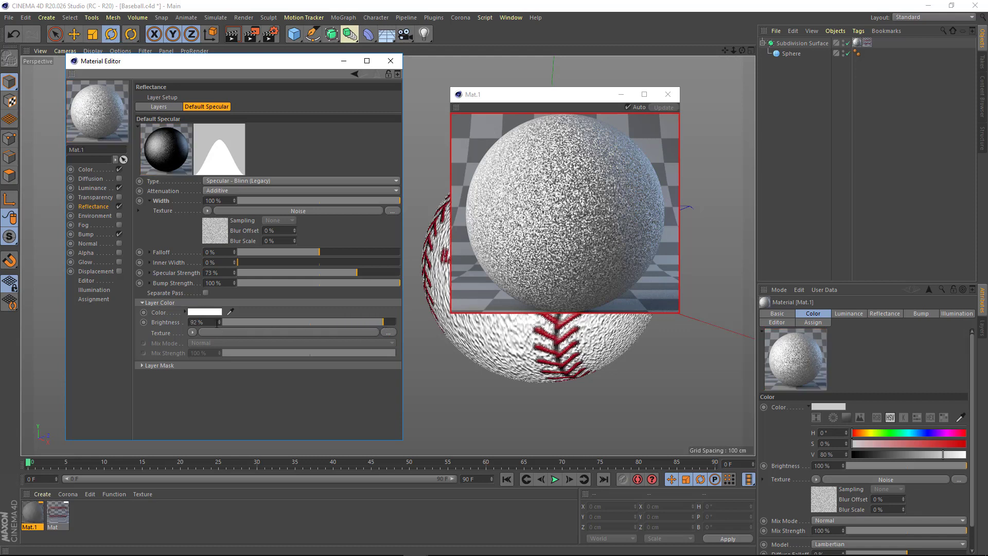
type("90")
key("Return")
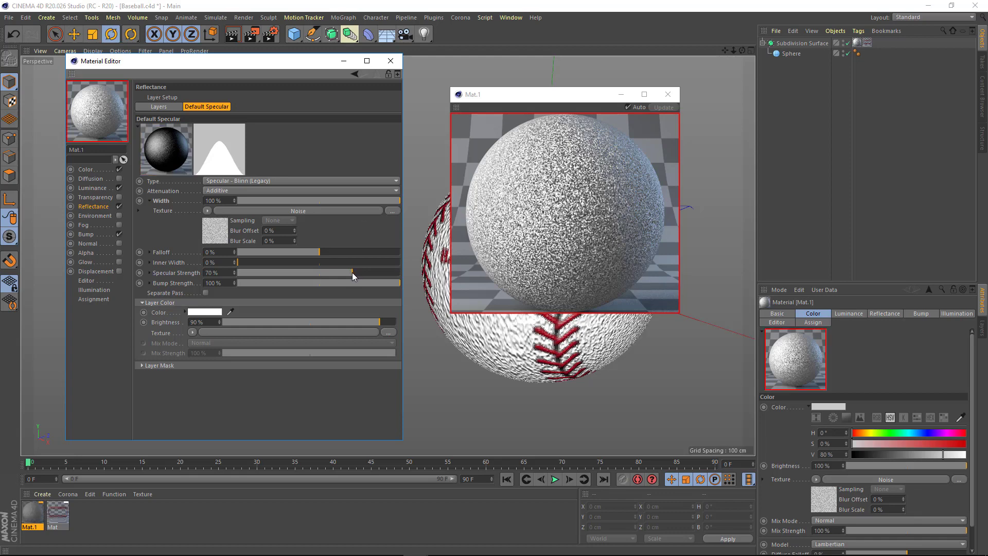
Step: Enable Mat.1's Diffusion channel at 90% brightness and close the preview window
left_click(100, 187)
left_click(92, 179)
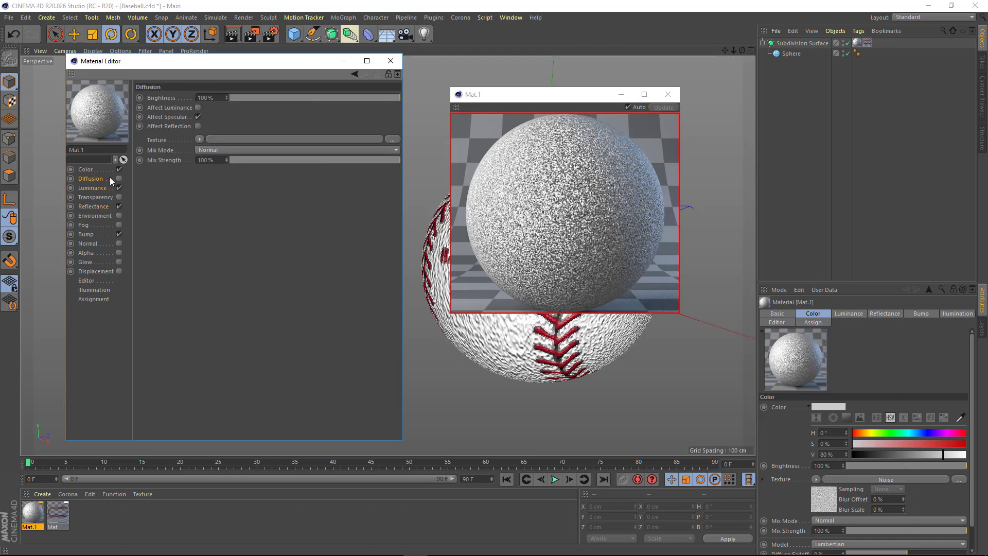
left_click(119, 178)
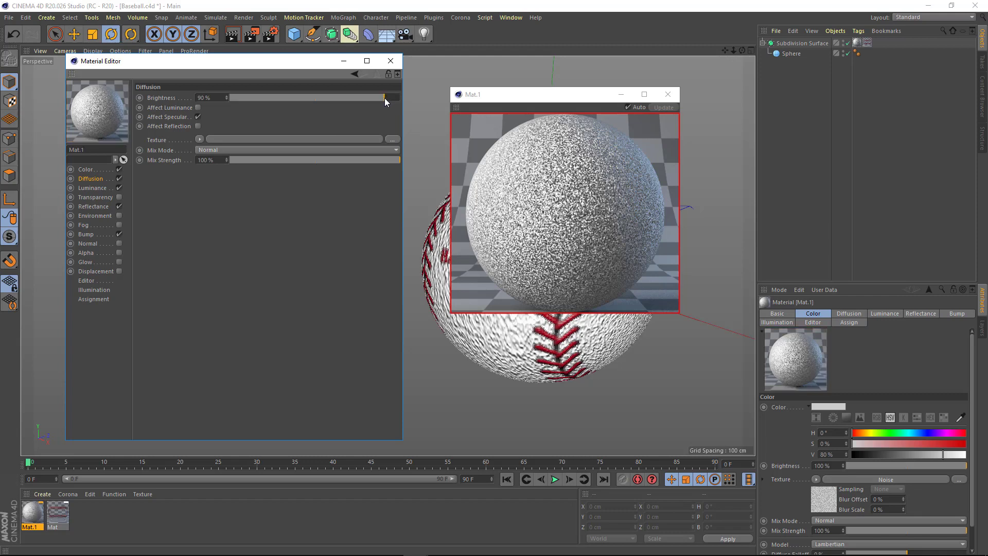
left_click_drag(387, 103, 384, 103)
left_click_drag(563, 98, 328, 132)
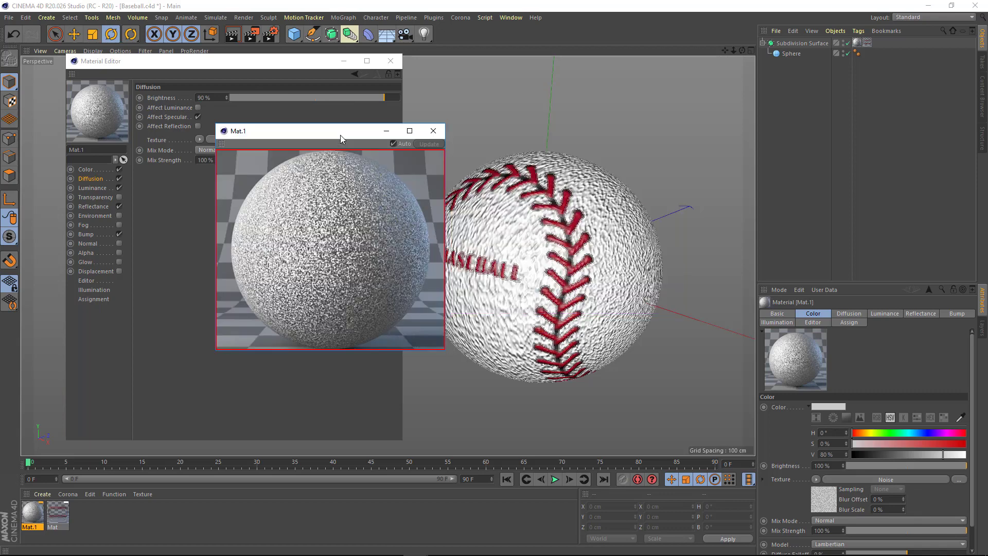
left_click(432, 128)
left_click(390, 61)
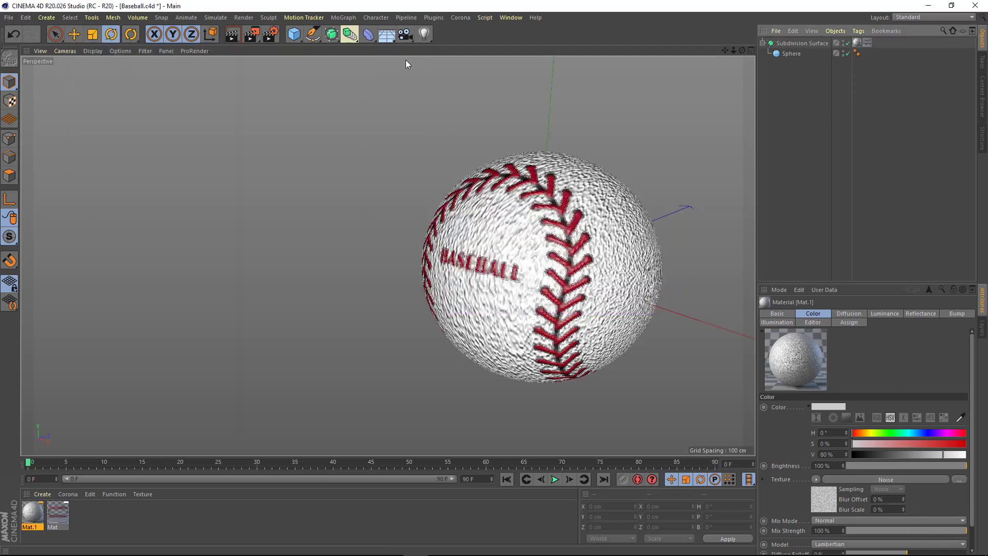
mouse_move(463, 236)
left_mouse_down("alt")
mouse_move(375, 243)
mouse_move(376, 218)
left_mouse_up("alt")
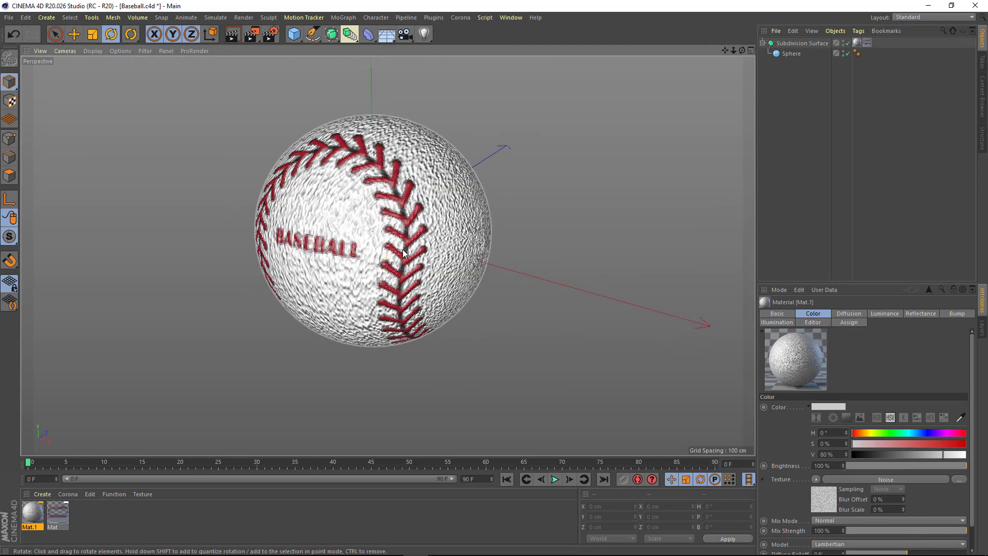
left_click(252, 34)
scroll(605, 241, "up", 2)
left_click_drag(606, 241, 507, 138)
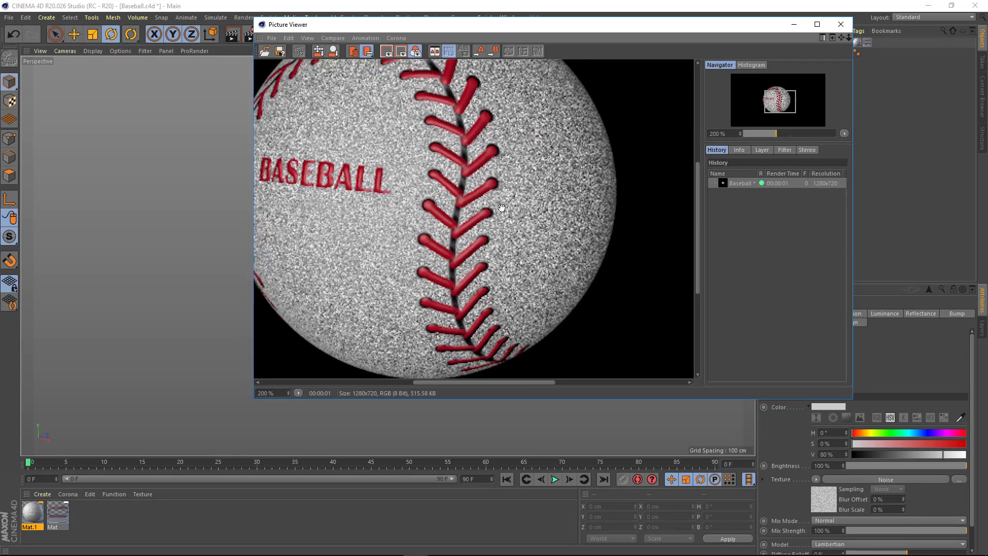
left_click_drag(246, 406, 103, 507)
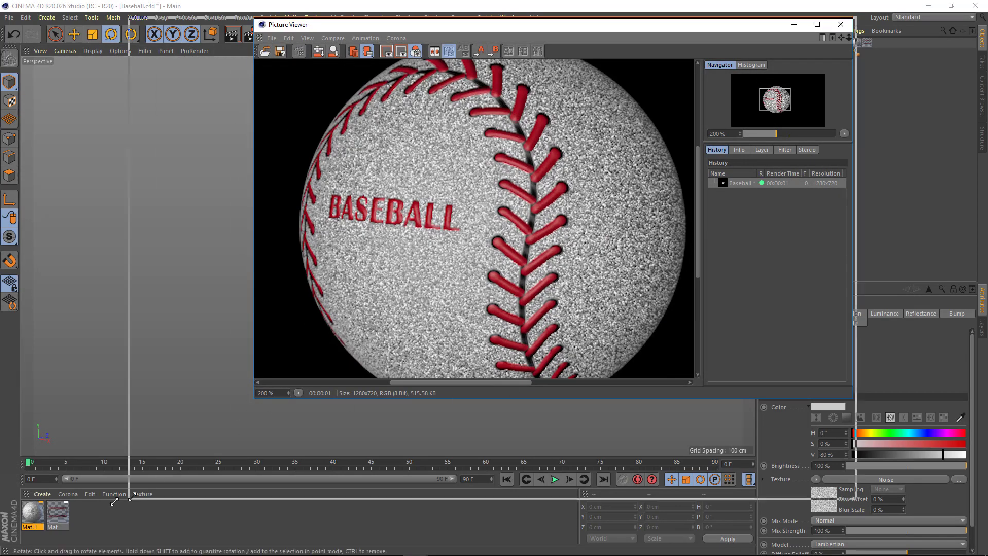
scroll(401, 267, "down", 2)
left_click(841, 24)
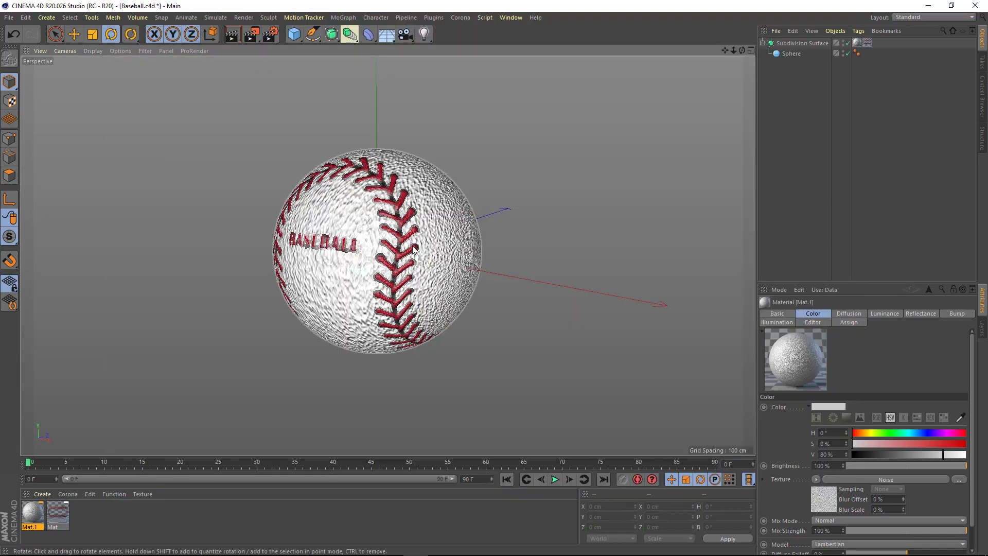
left_click_drag(348, 262, 415, 254, "alt")
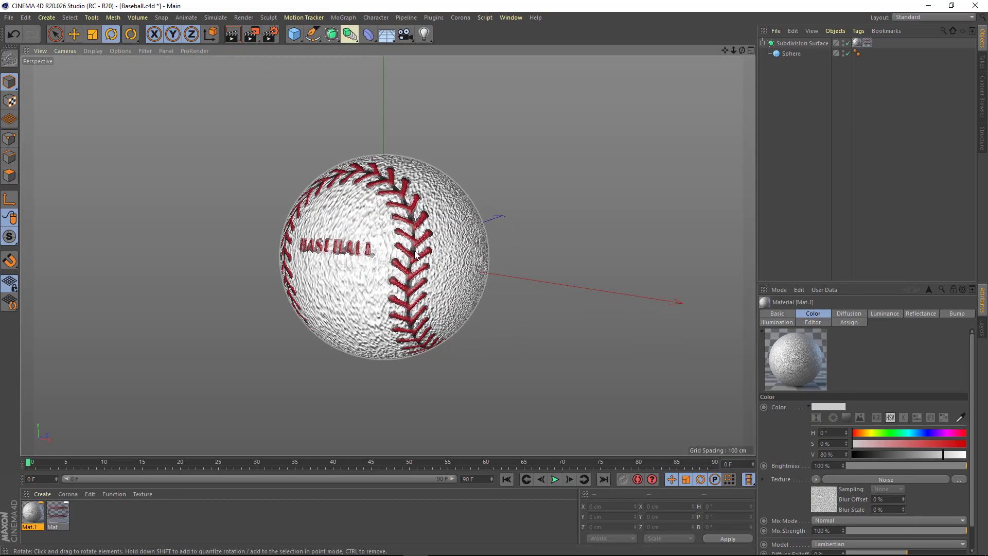
Step: Add a floor and lift the Subdivision Surface baseball above it
left_click(387, 34)
left_click(421, 56)
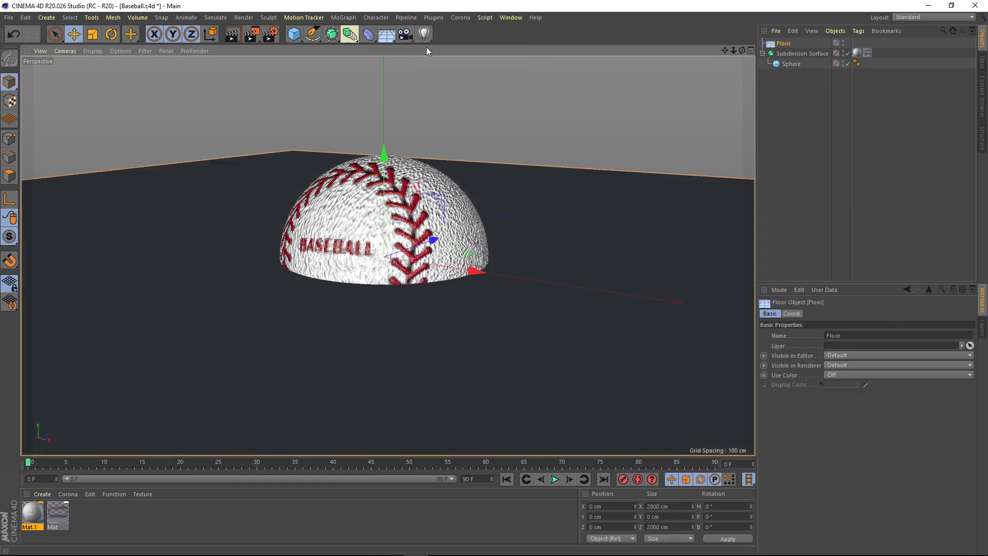
left_click_drag(416, 215, 396, 222, "alt")
left_click(395, 216)
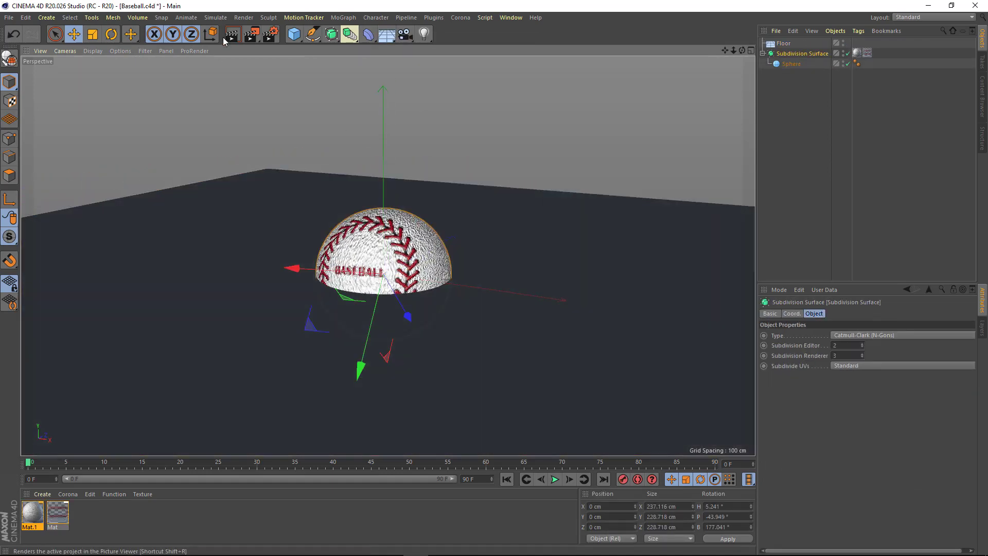
left_click_drag(383, 172, 381, 127)
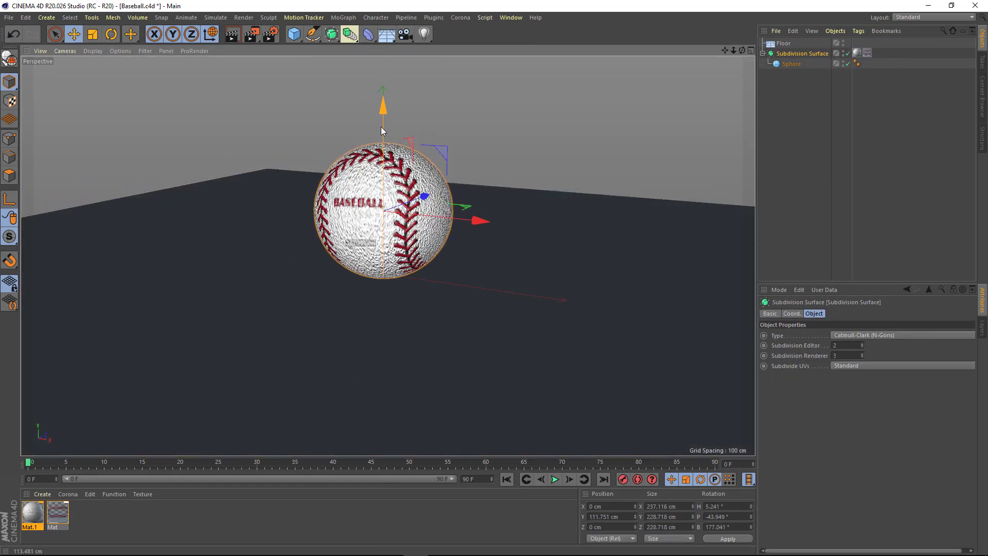
Step: Fine-tune the ball to about Y 114 cm in four views and rotate it to a new angle
middle_click(377, 243)
scroll(571, 345, "up", 3)
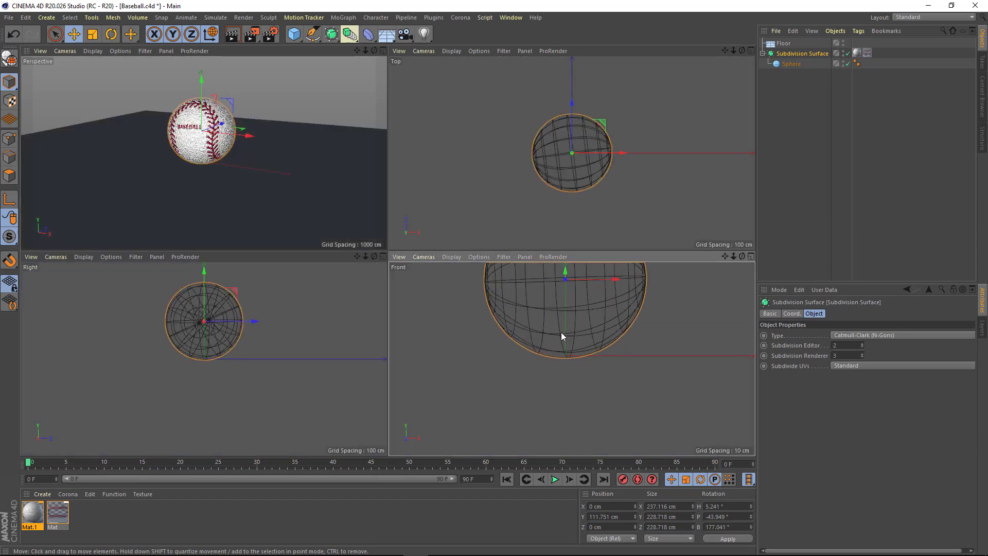
scroll(554, 309, "up", 3)
left_click_drag(549, 294, 551, 280)
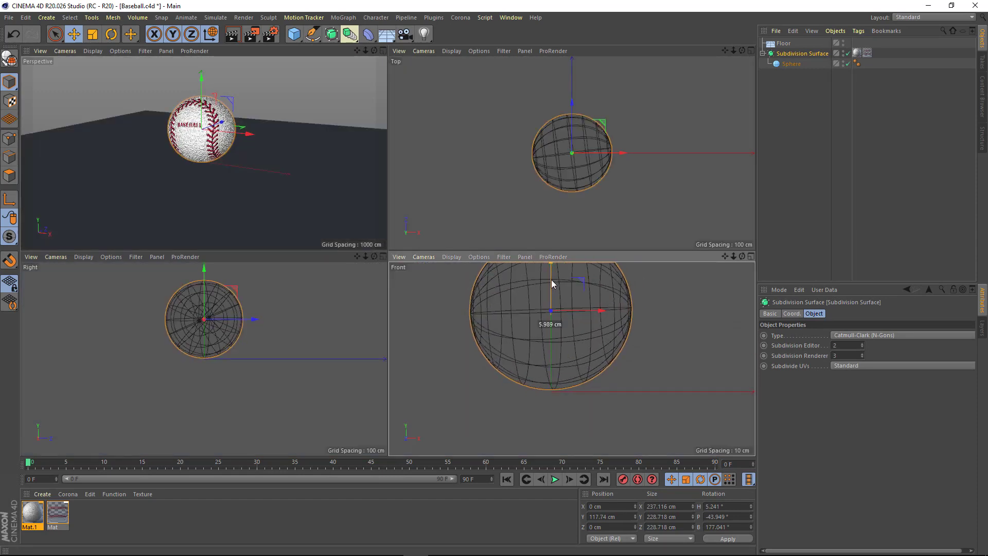
middle_click(258, 147)
mouse_move(449, 248)
left_mouse_down("alt")
mouse_move(421, 216)
mouse_move(398, 276)
mouse_move(298, 147)
left_mouse_up("alt")
key("r")
scroll(398, 276, "up", 1)
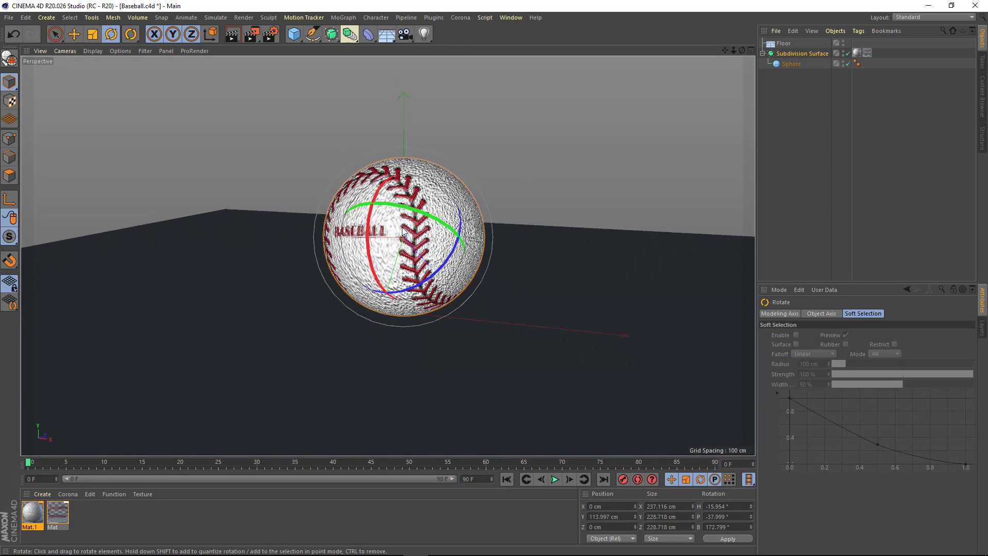
Step: Create a new material, Mat.2, and apply it to the floor
key("e")
left_click(245, 146)
double_click(98, 519)
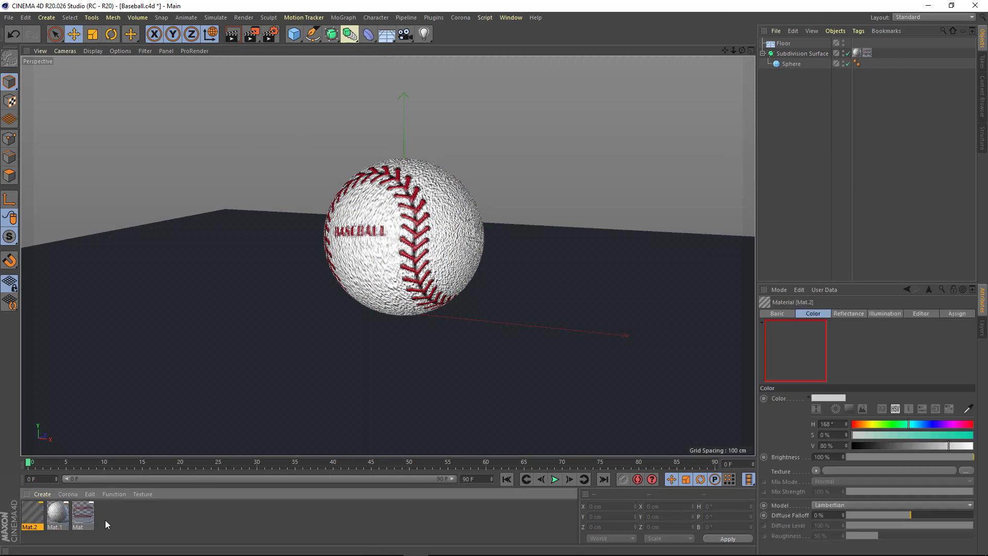
left_click_drag(33, 511, 155, 361)
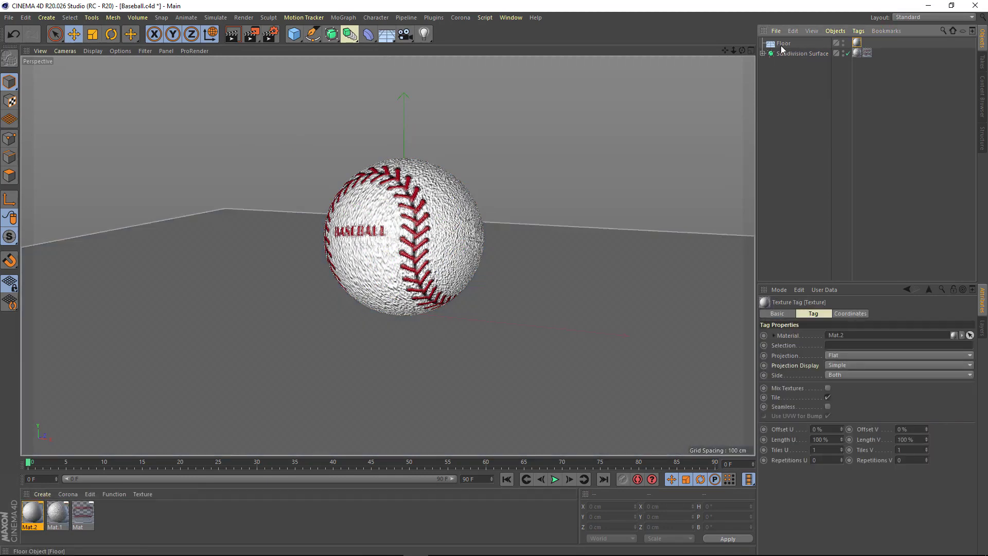
left_click(783, 54)
Step: Colour Mat.2 dark teal (S 76%, V 37%) and add a Camera to the scene
double_click(32, 514)
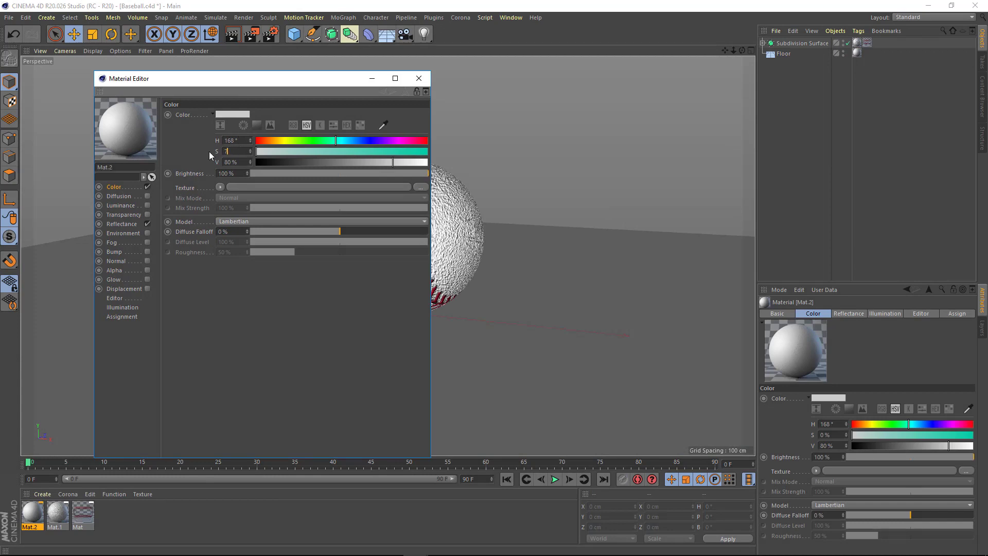
type("6")
key("Tab")
type("37")
key("Return")
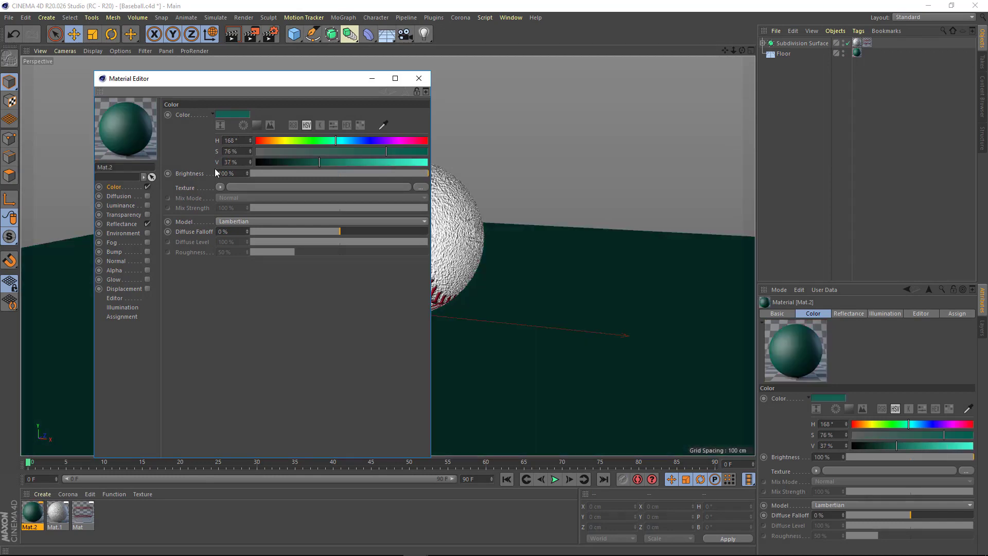
left_click_drag(303, 90, 311, 84)
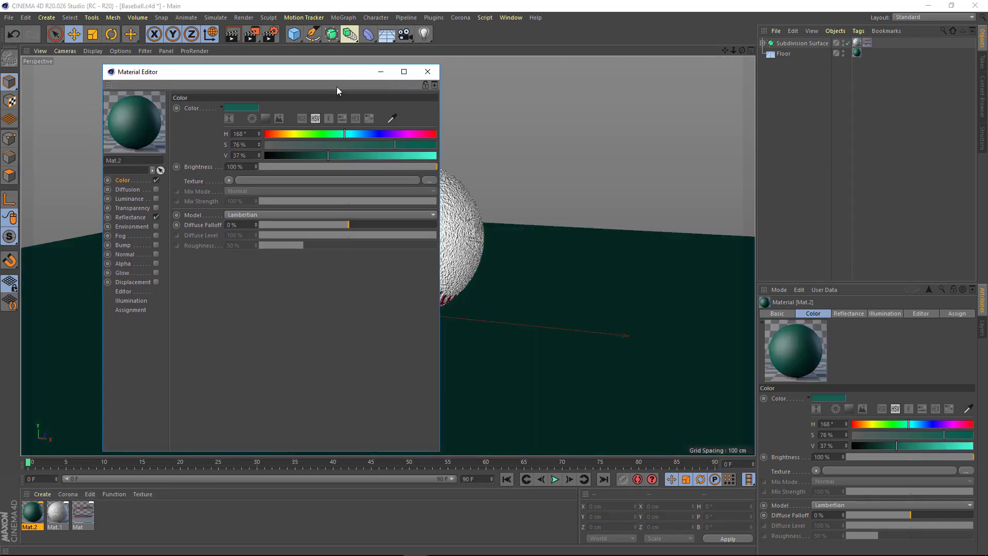
left_click(142, 217)
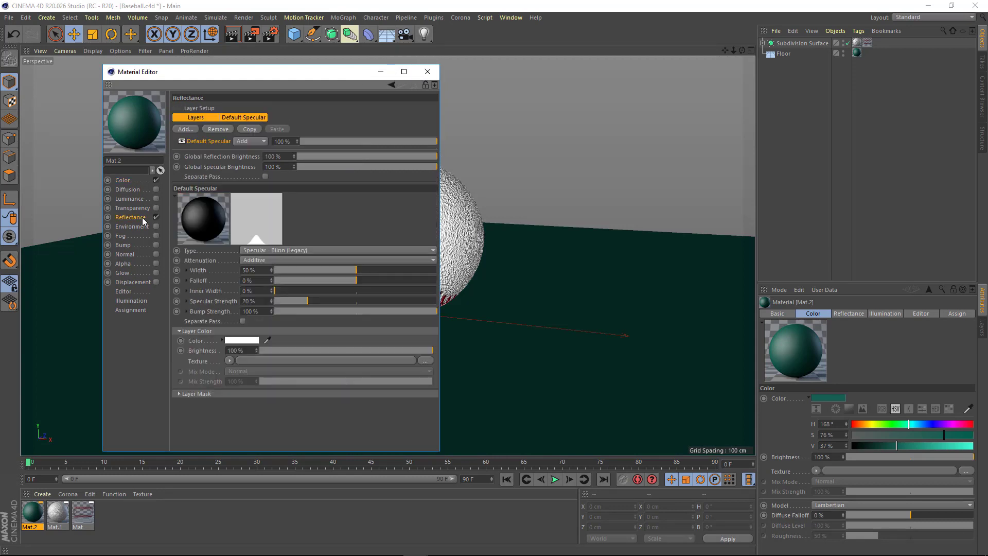
left_click(428, 72)
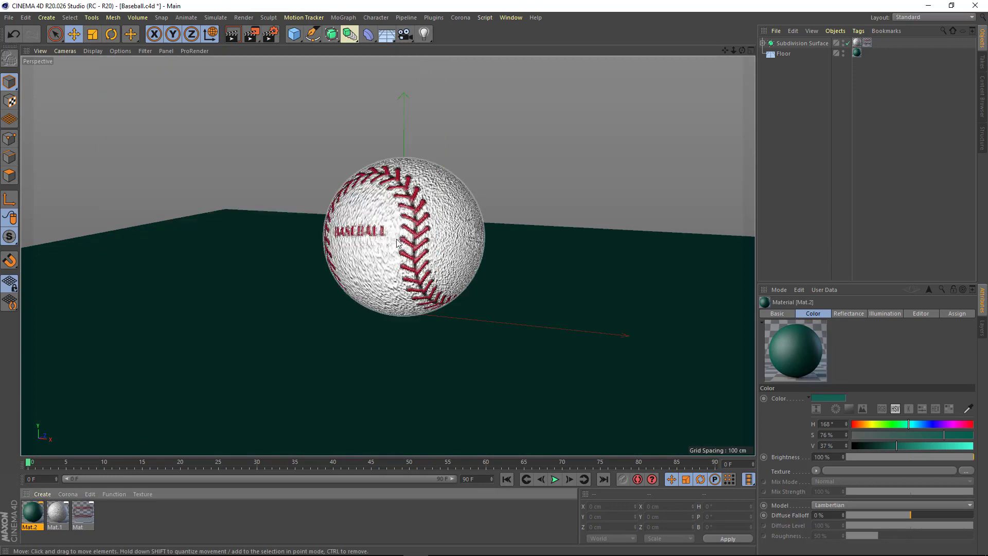
left_click(406, 35)
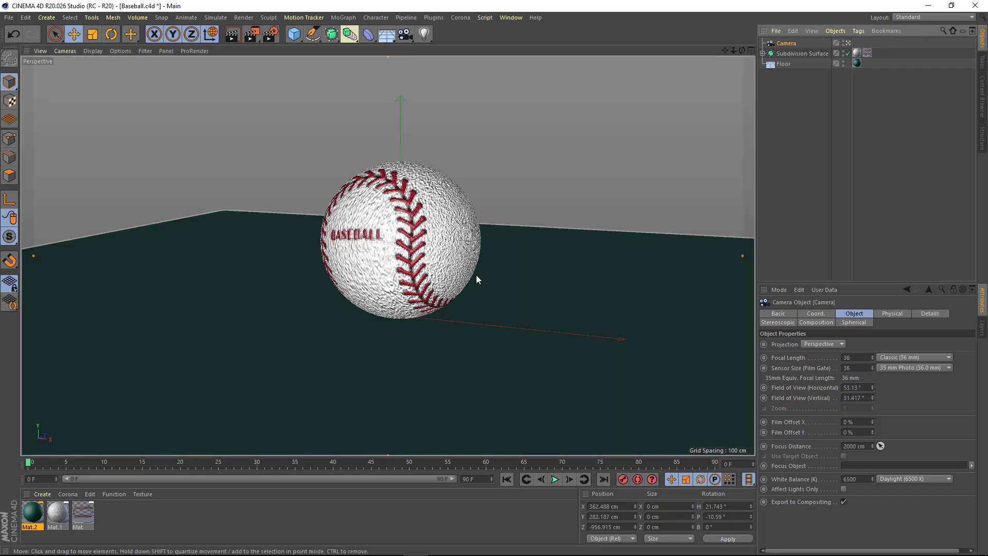
Step: Set the camera's sensor size to 50 and frame the baseball closer from a lower angle
left_click_drag(874, 365, 785, 366)
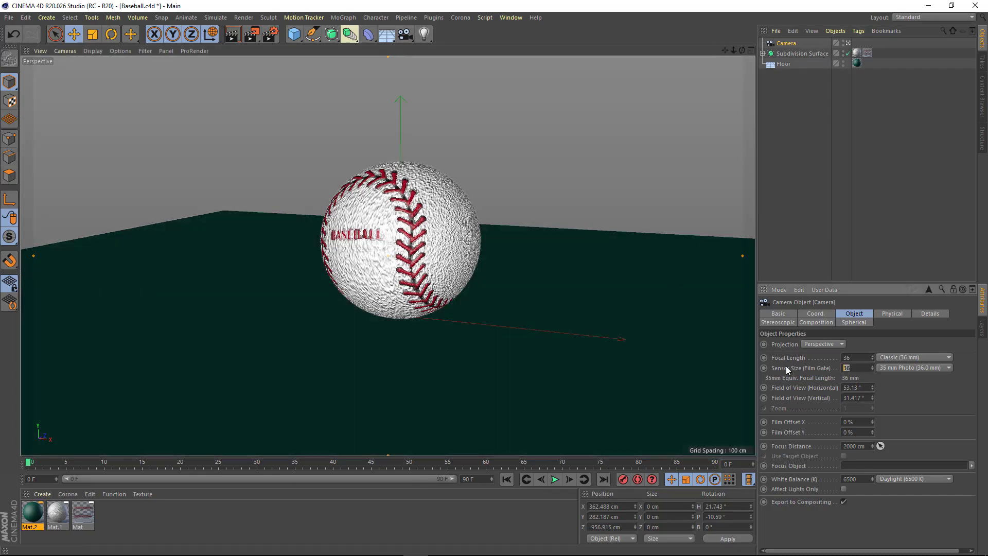
type("50")
scroll(449, 236, "up", 3)
left_click_drag(449, 235, 477, 269, "alt")
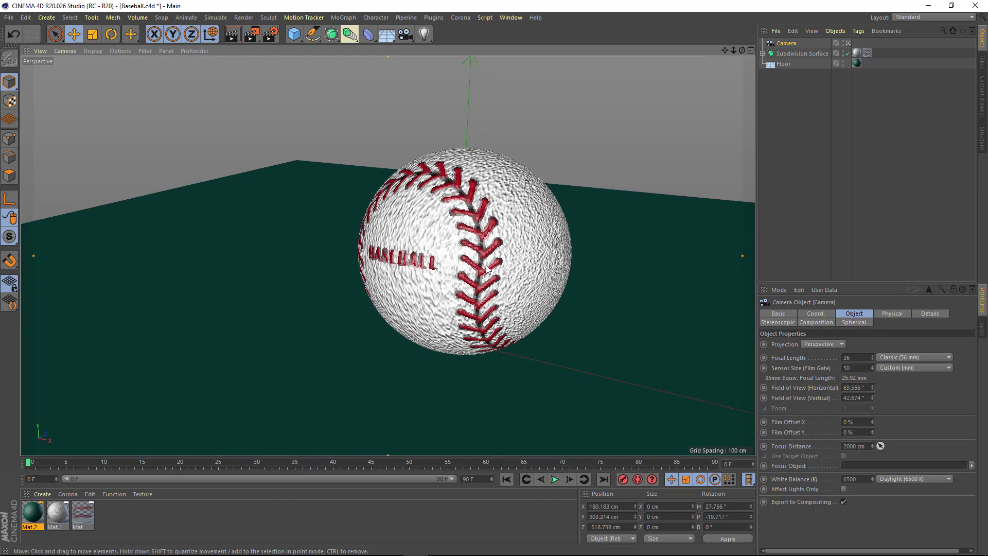
left_click_drag(477, 268, 478, 261, "alt")
Step: Lock the Camera with a Protection tag and return to the editor view
right_click(785, 45)
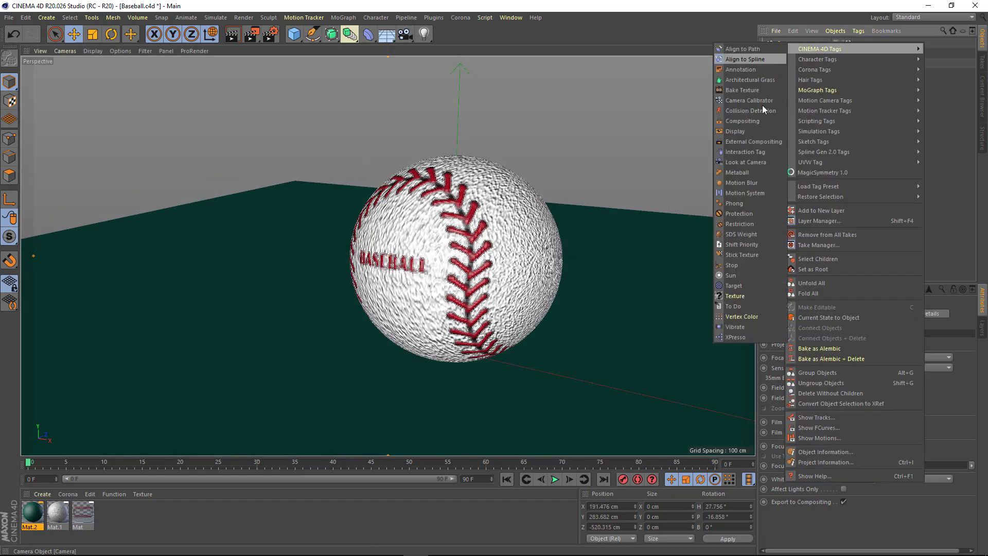
left_click(850, 179)
left_click(805, 78)
left_click(848, 43)
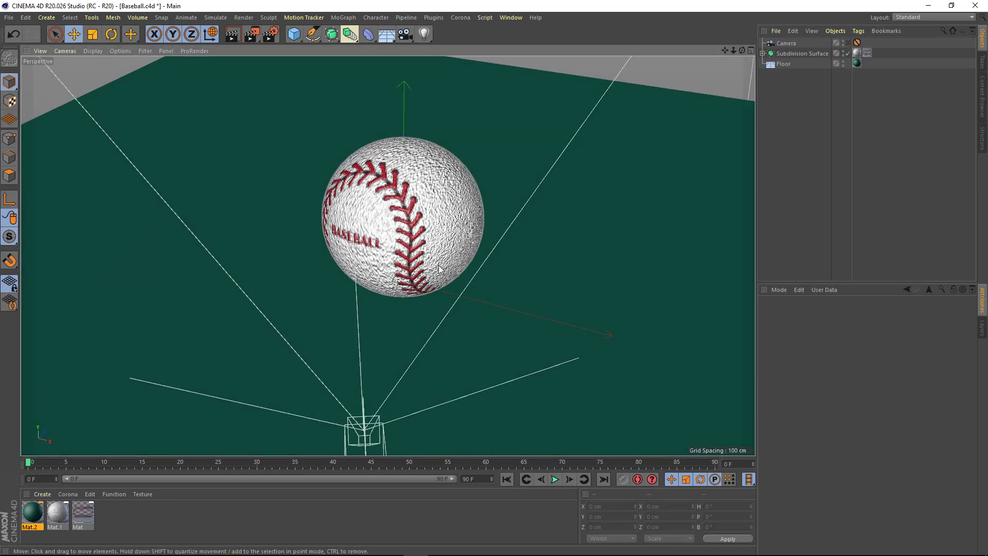
left_click(786, 44)
mouse_move(350, 112)
left_mouse_down("alt")
mouse_move(347, 322)
mouse_move(231, 161)
left_mouse_up("alt")
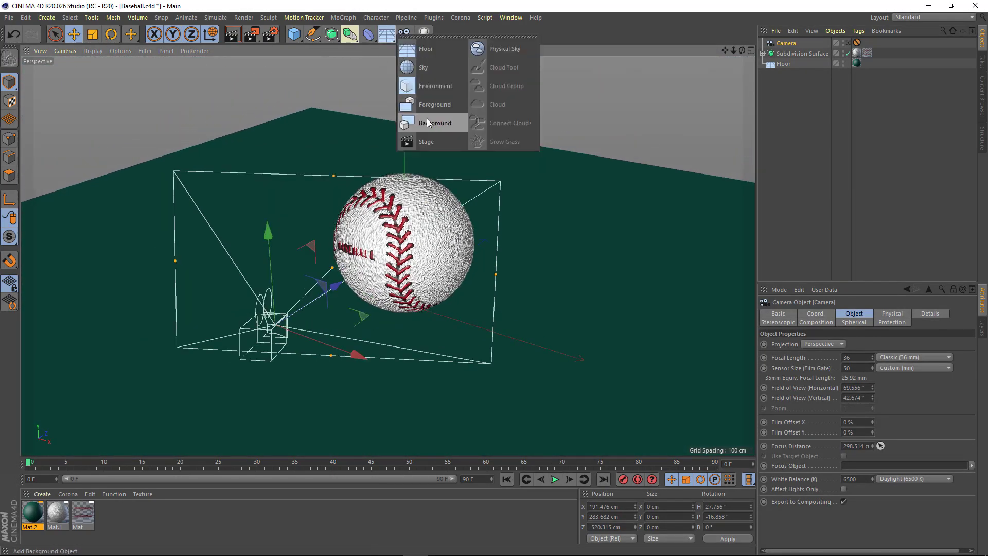
Step: Add a Background object carrying a copy of the floor's Mat.2 texture tag
left_click_drag(385, 35, 427, 119)
left_click_drag(857, 63, 857, 73, "ctrl")
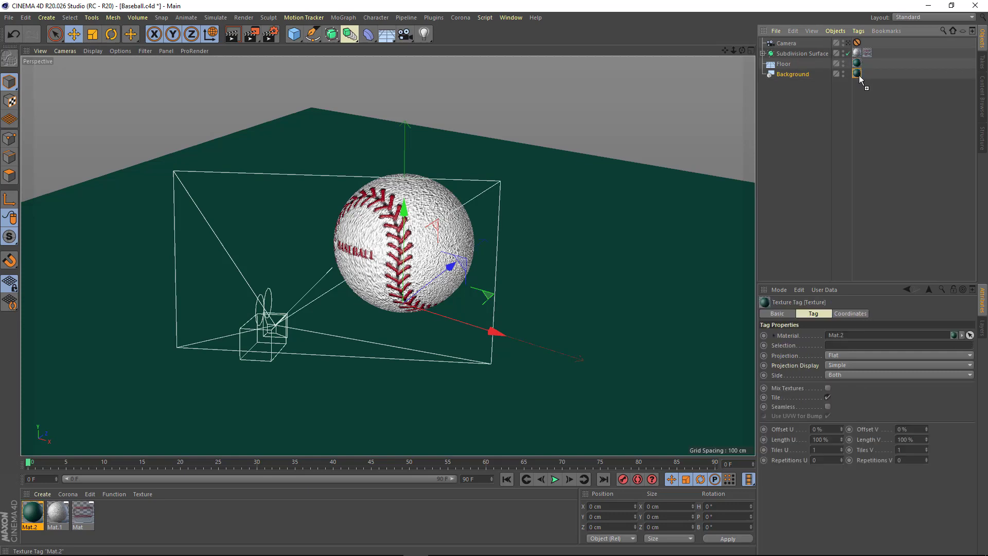
left_click(795, 86)
Step: Give the Floor a Compositing tag with Compositing Background enabled
right_click(794, 65)
mouse_move(820, 72)
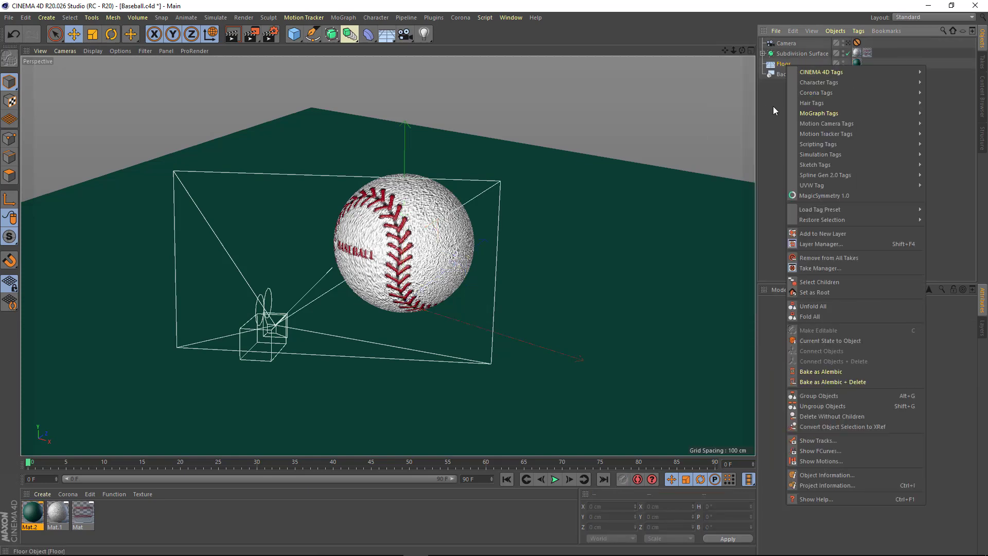
left_click(751, 144)
left_click_drag(710, 232, 710, 154, "alt")
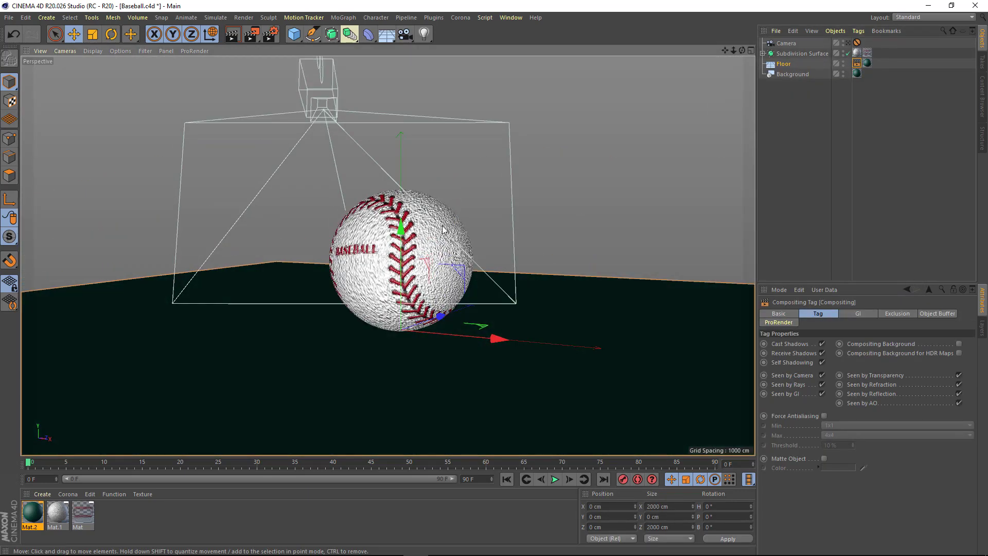
left_click(959, 343)
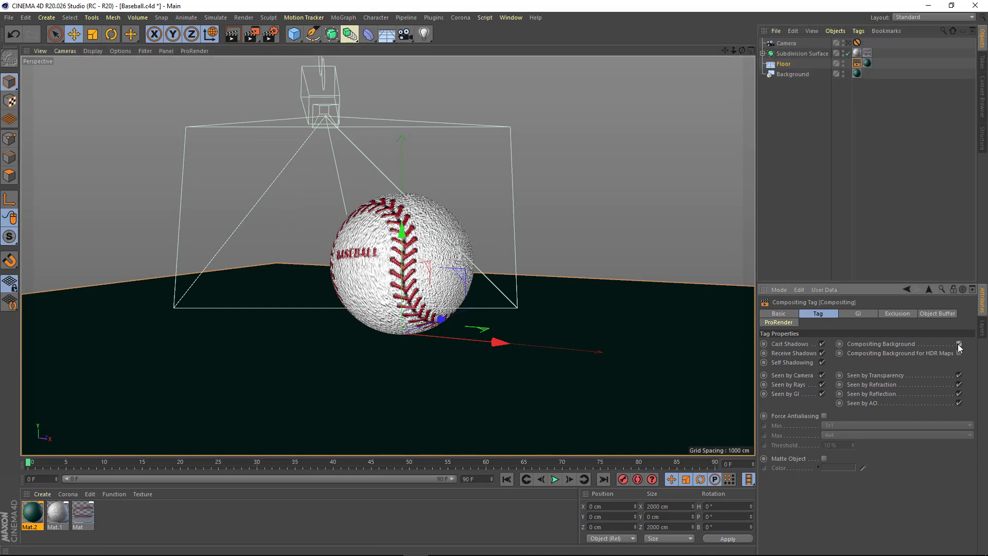
left_click(783, 64)
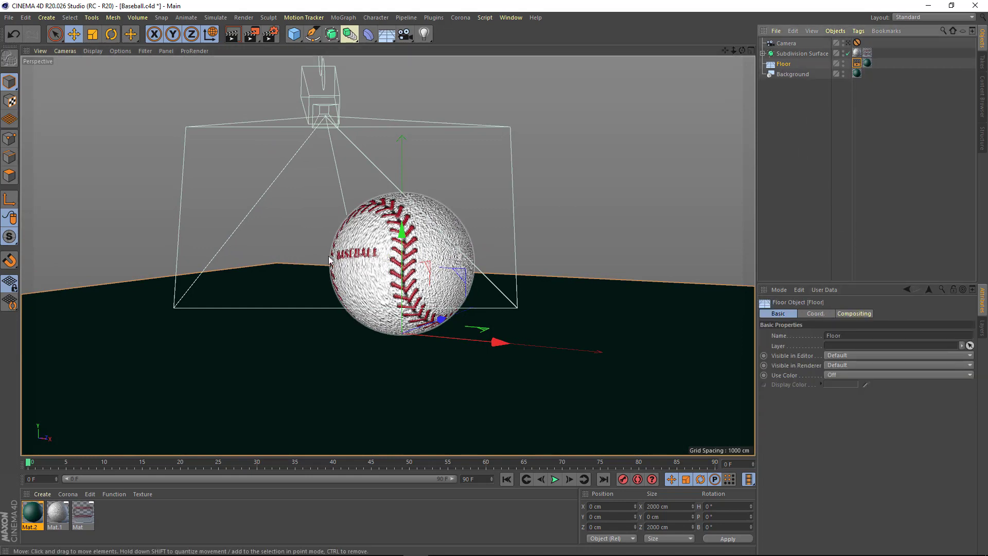
left_click_drag(412, 154, 299, 50, "alt")
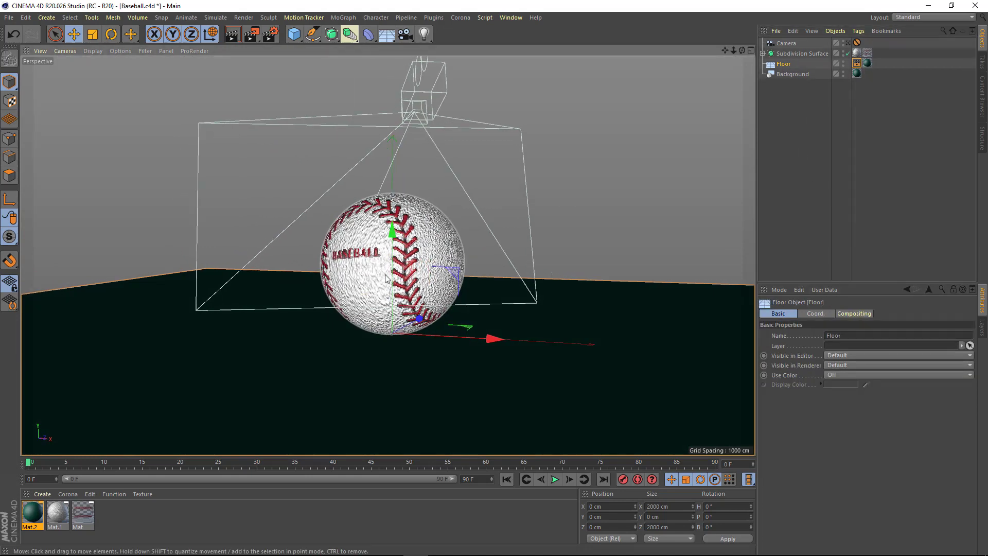
left_click(268, 35)
Step: Add Global Illumination with Irradiance Cache primary and Quasi-Monte Carlo secondary methods
left_click(308, 97)
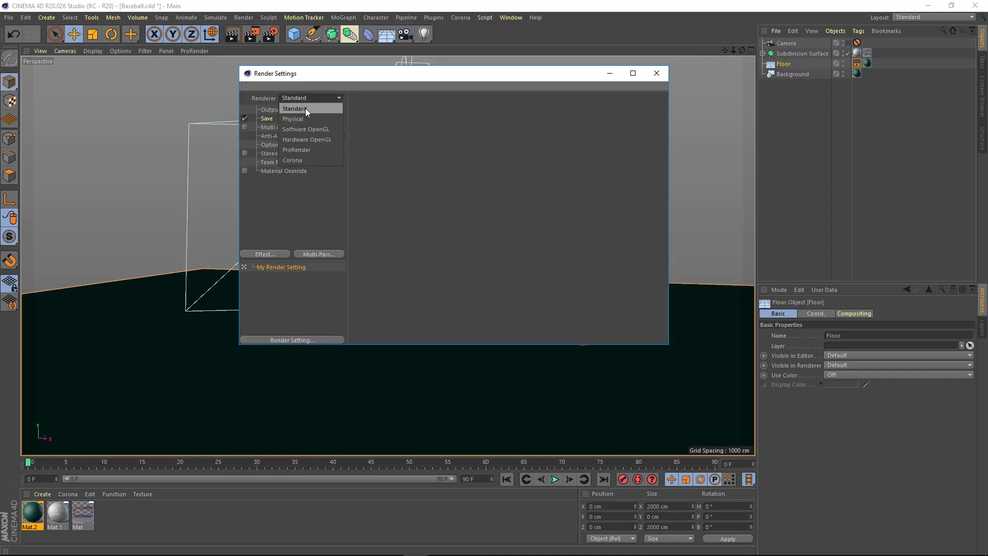
left_click(305, 109)
right_click(272, 209)
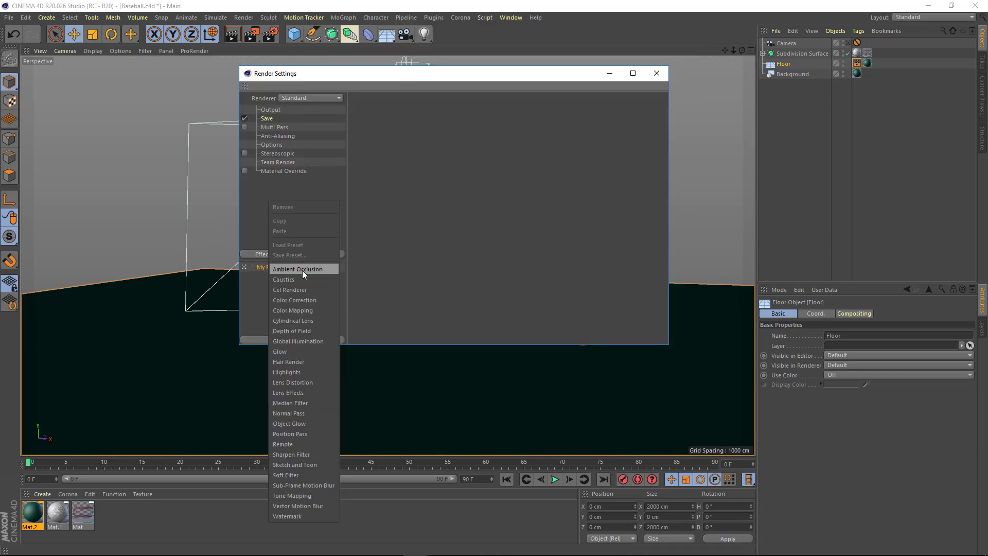
left_click(301, 341)
left_click(453, 143)
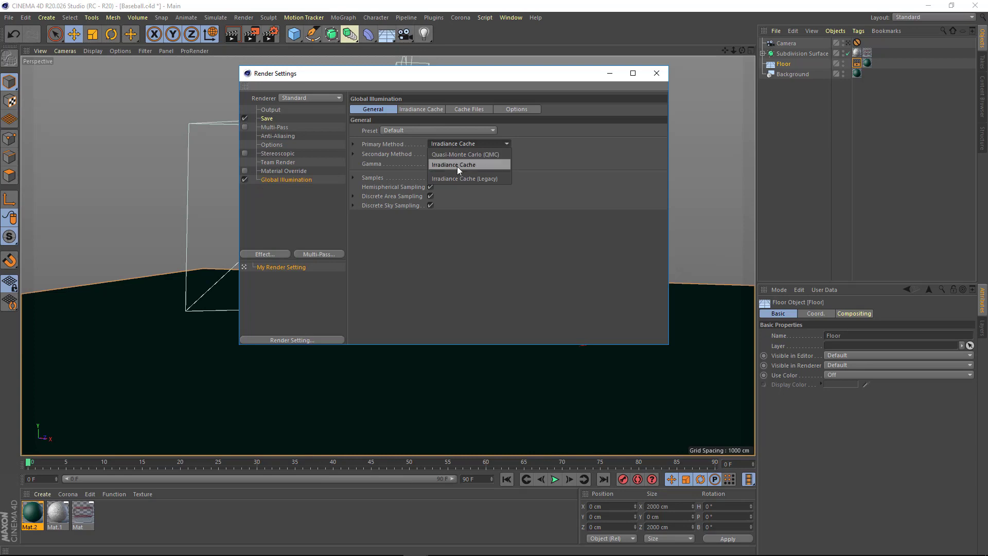
left_click(464, 164)
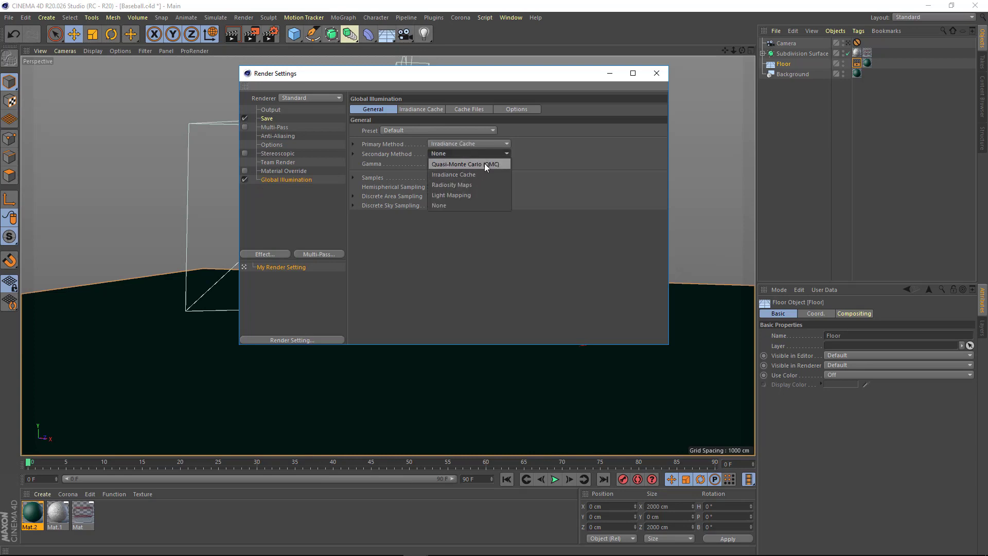
left_click(485, 165)
left_click(327, 178)
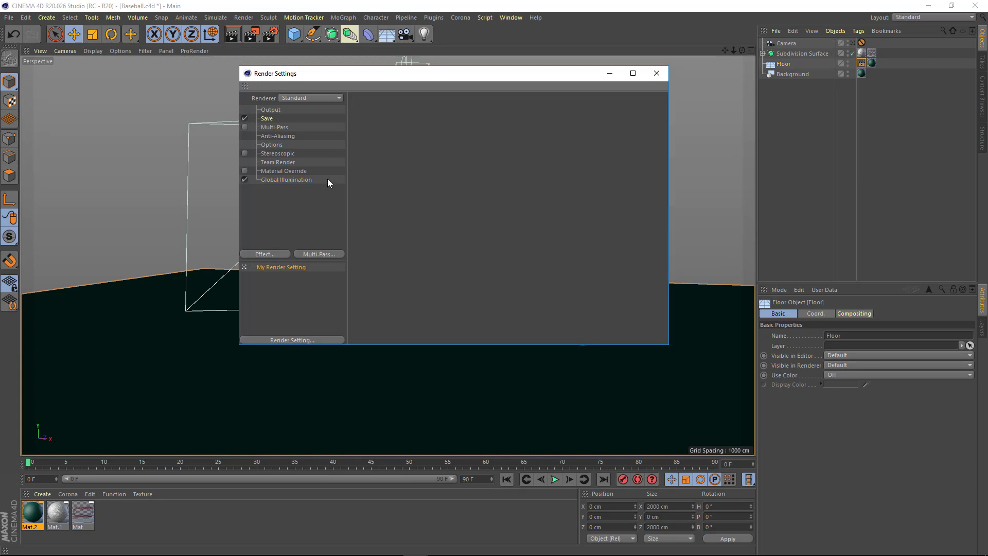
left_click(295, 180)
Step: Add Ambient Occlusion with a 45 cm maximum ray length
right_click(282, 197)
left_click(288, 204)
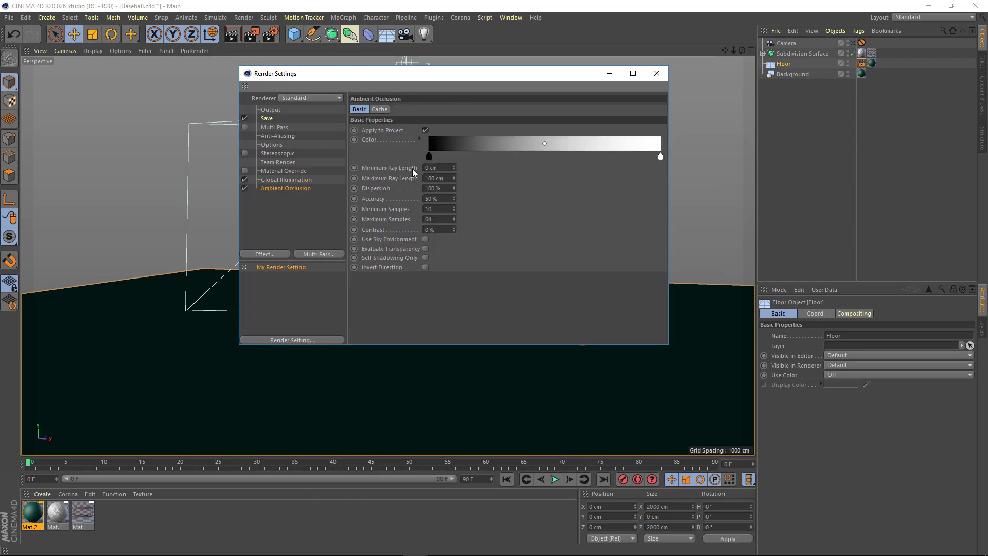
double_click(429, 157)
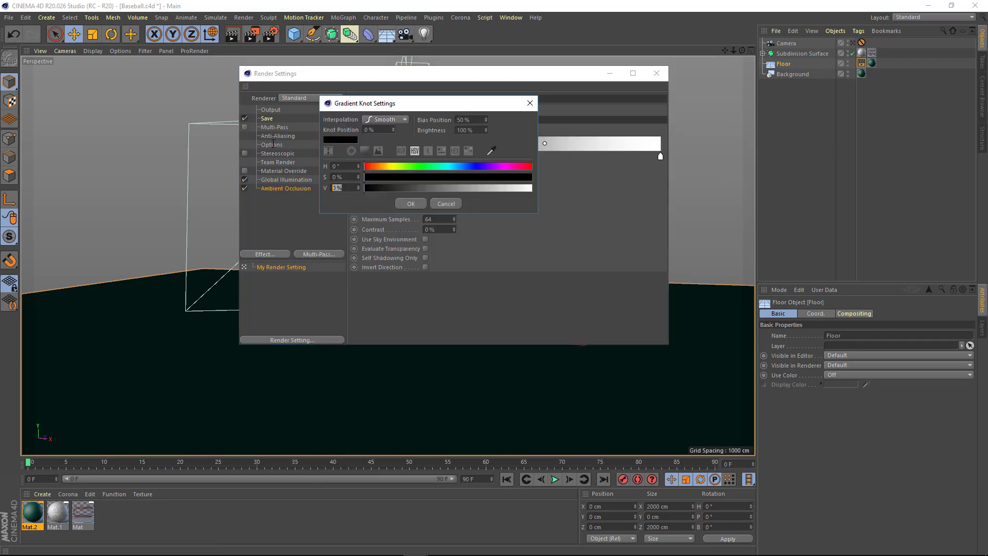
key("Return")
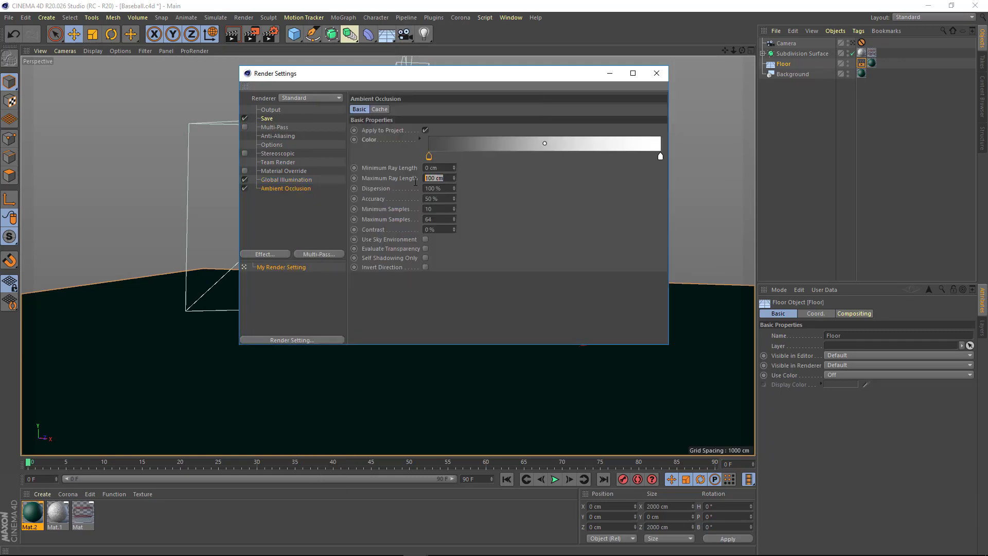
type("45")
key("Return")
left_click(299, 218)
Step: Set the output resolution with Lock Ratio ticked, ending at 640 x 360, and close Render Settings
left_click(271, 110)
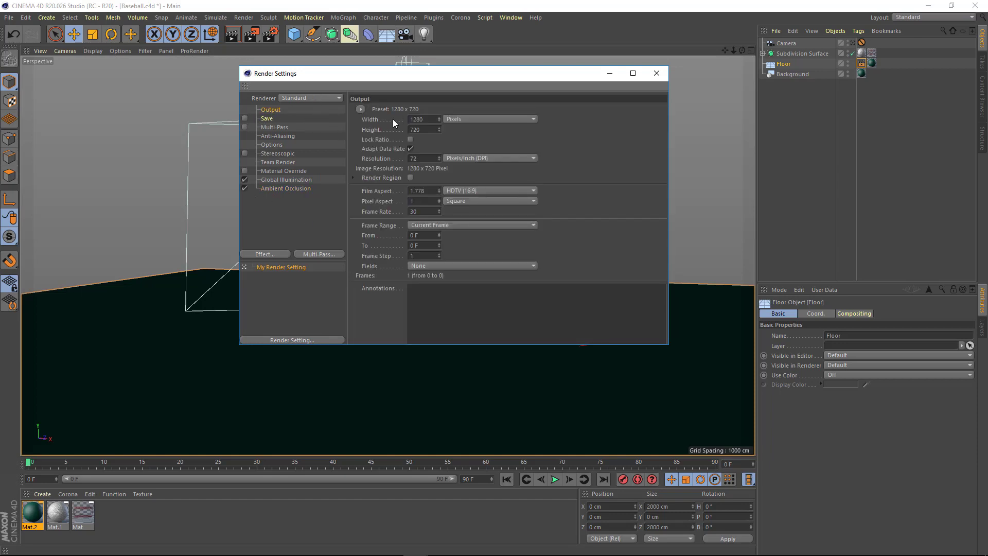
type("192")
type("0")
key("Tab")
type("1080")
key("Tab")
left_click(410, 139)
left_click(610, 76)
Step: Render a 640 x 360 test of the baseball on teal, zoom to inspect, then close the viewer
scroll(470, 291, "up", 5)
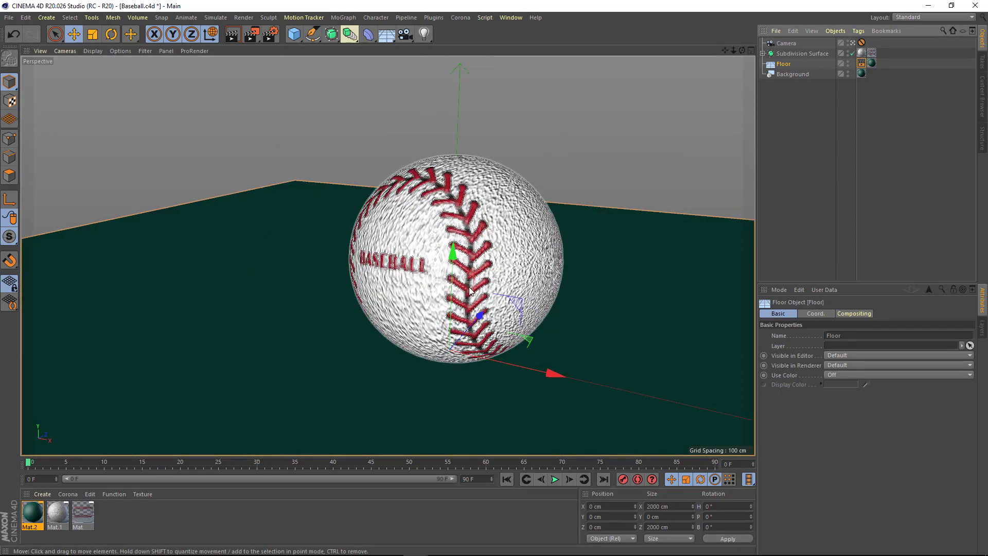
left_click(789, 220)
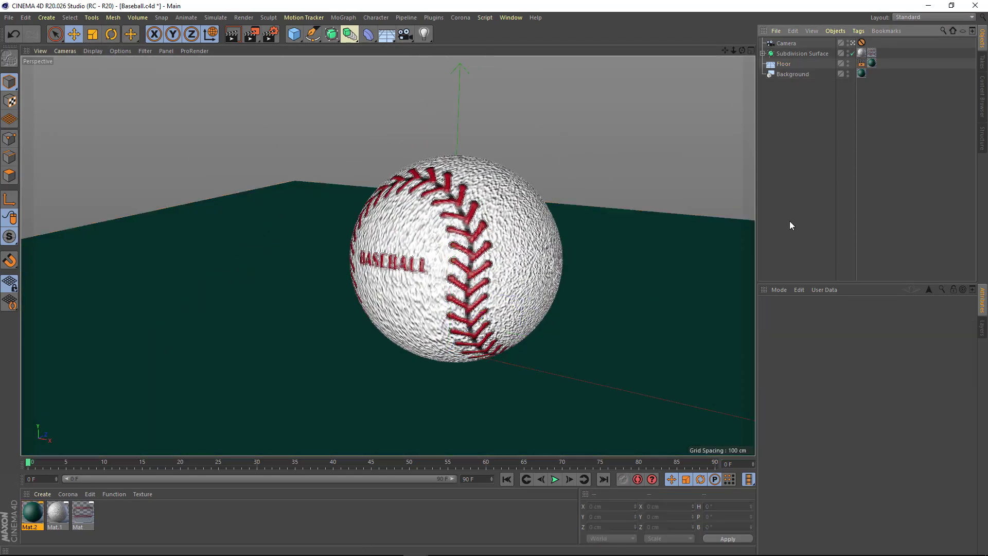
left_click(252, 40)
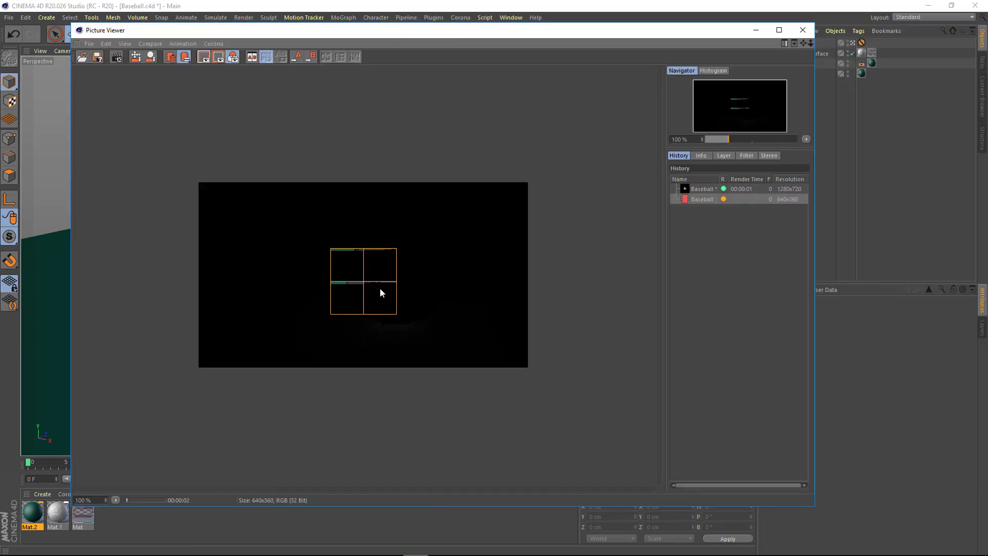
scroll(378, 288, "up", 1)
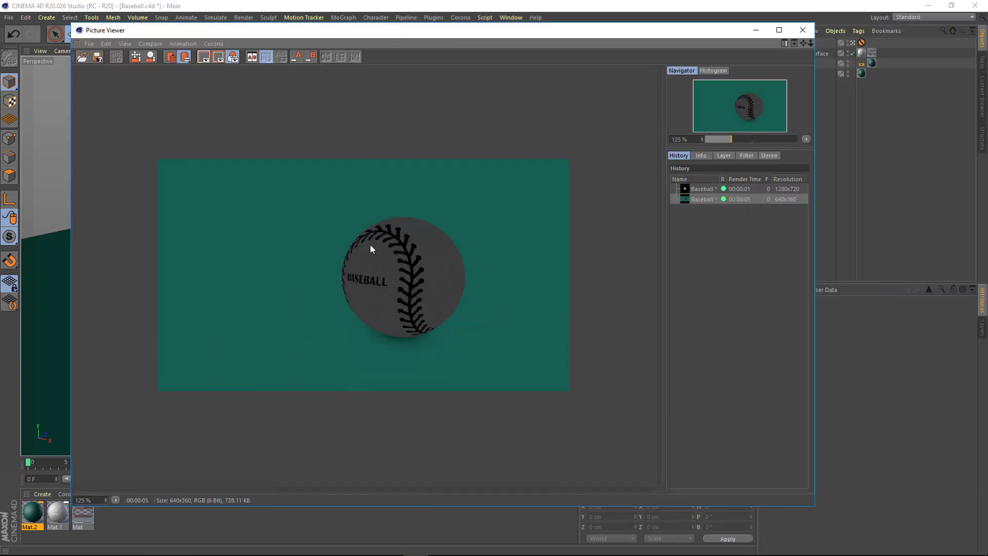
scroll(423, 296, "up", 1)
scroll(425, 297, "down", 1)
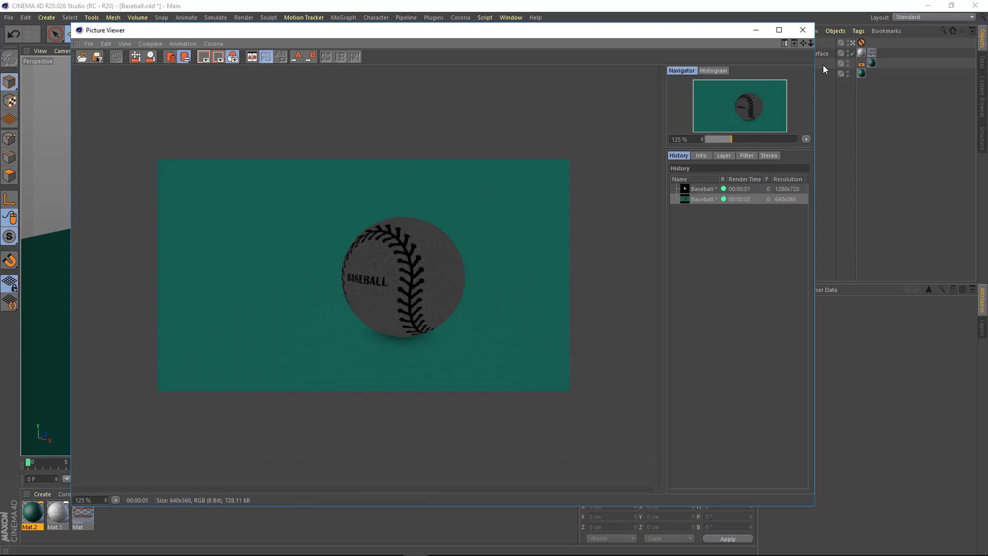
left_click(802, 31)
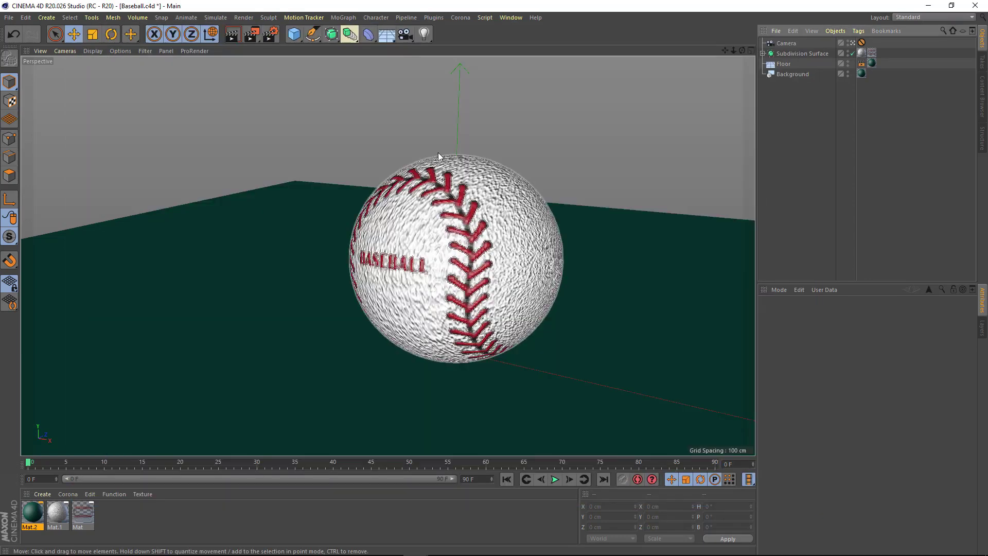
Step: Add a light in the four-view layout and give it a Target tag aimed at the baseball
left_click(424, 34)
middle_click(416, 237)
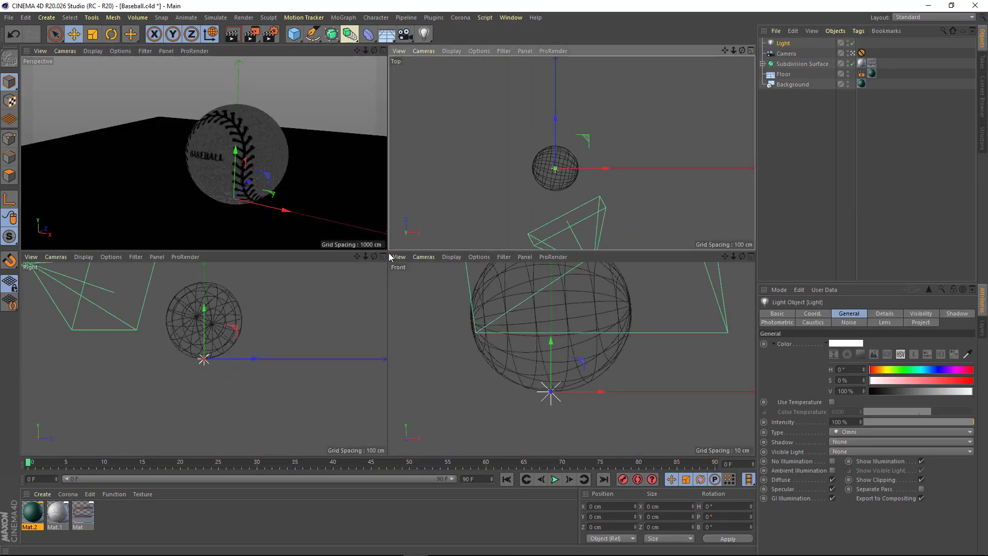
left_click_drag(389, 252, 401, 316)
scroll(551, 188, "down", 2)
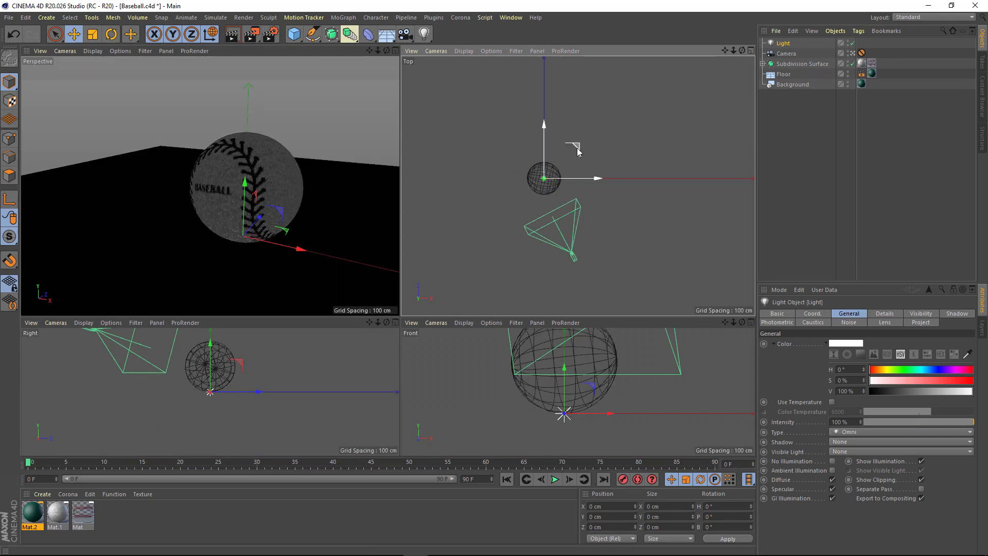
right_click(779, 47)
mouse_move(813, 49)
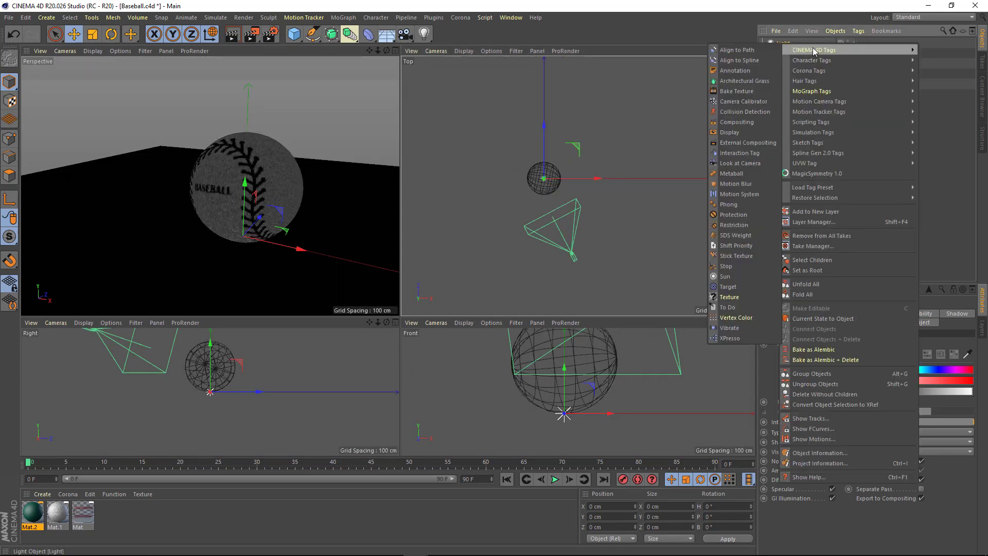
left_click(735, 286)
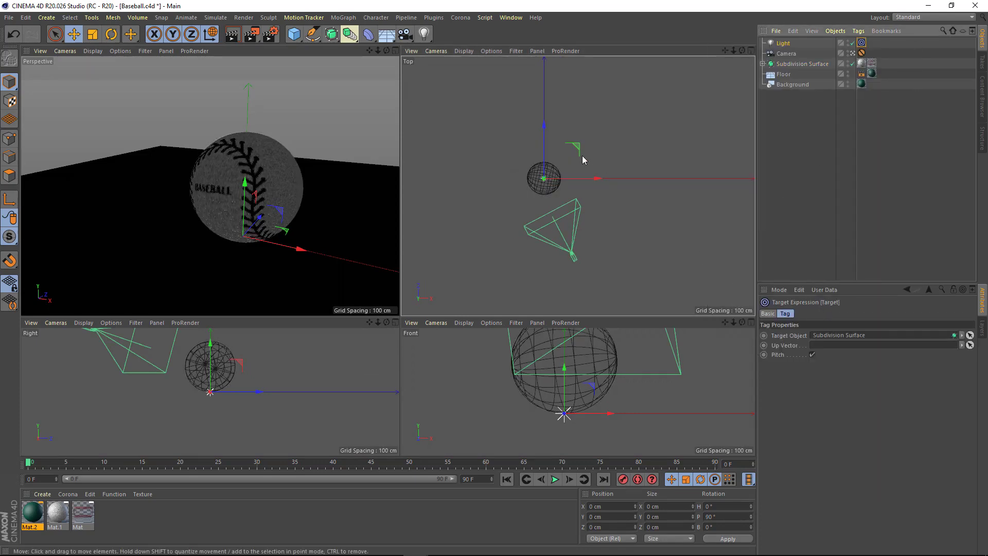
Step: Give the light Area shadows and move it to the front right, high above the floor
mouse_move(583, 160)
left_mouse_down()
mouse_move(635, 199)
mouse_move(617, 200)
left_mouse_up()
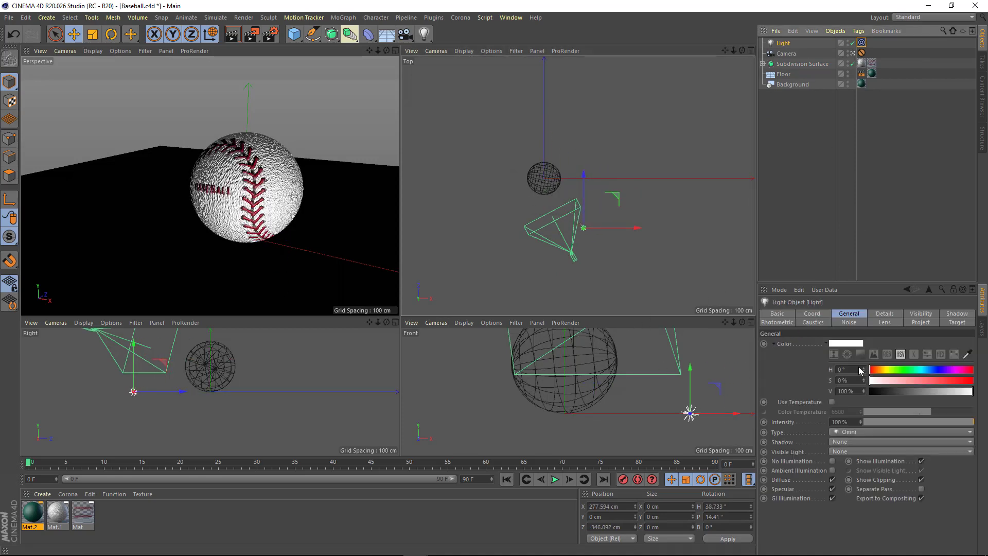
left_click(857, 441)
left_click(854, 469)
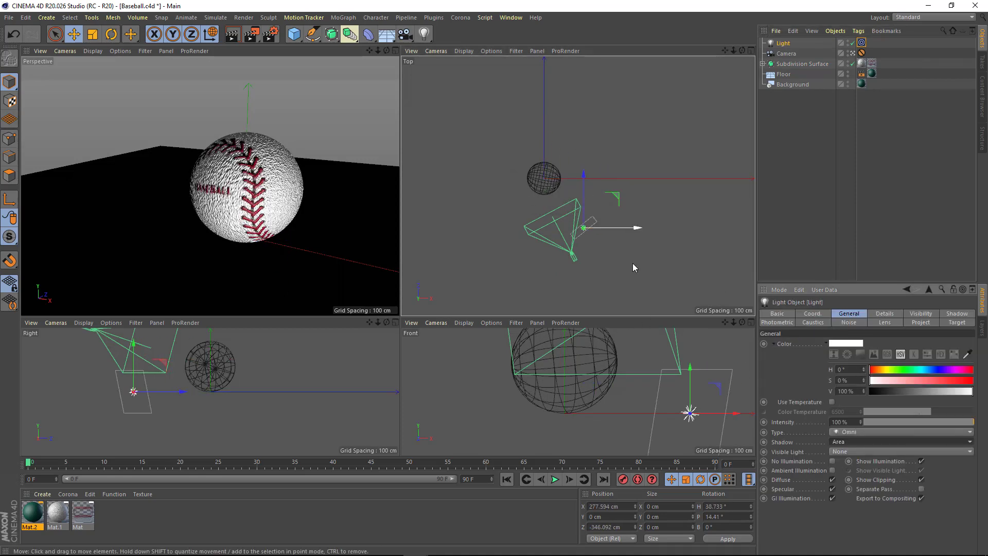
scroll(607, 383, "down", 3)
middle_click_drag(607, 383, 561, 412, "alt")
left_click_drag(613, 402, 613, 335)
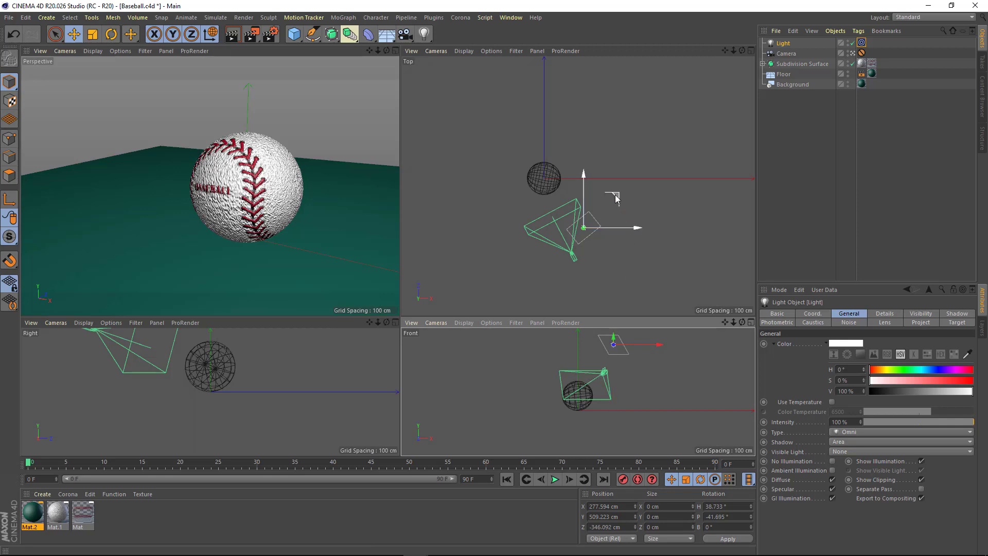
Step: Fine-tune the light to about Y 731.97 cm and duplicate it as Light.1
left_click_drag(615, 199, 634, 216)
scroll(585, 396, "down", 2)
left_click_drag(600, 373, 601, 358)
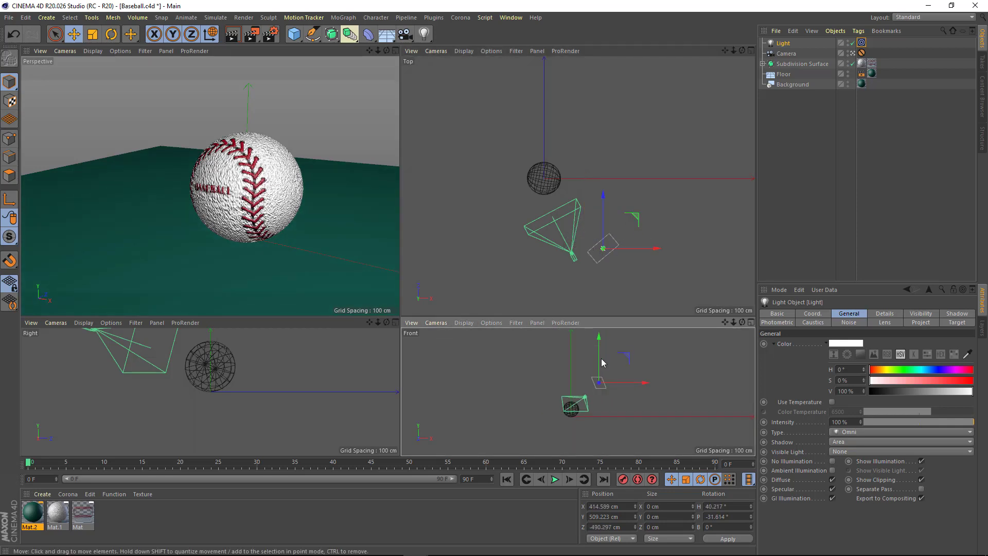
left_click_drag(638, 218, 635, 224)
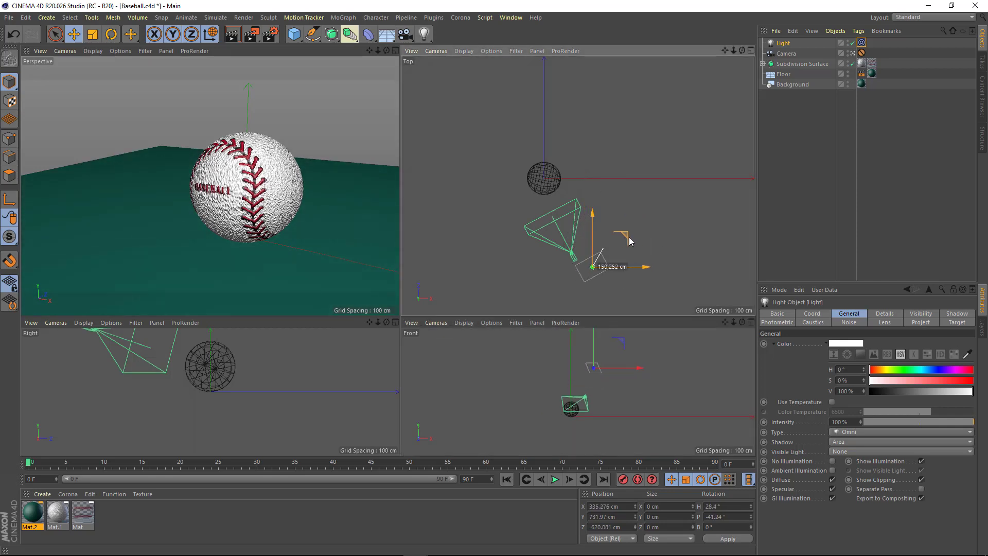
middle_click_drag(587, 170, 608, 200, "alt")
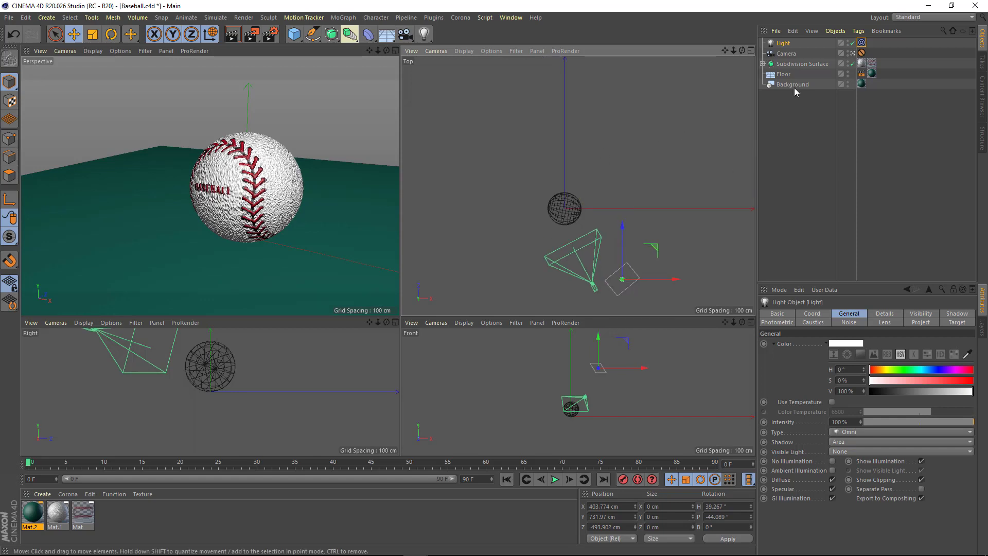
left_click_drag(786, 44, 786, 41, "ctrl")
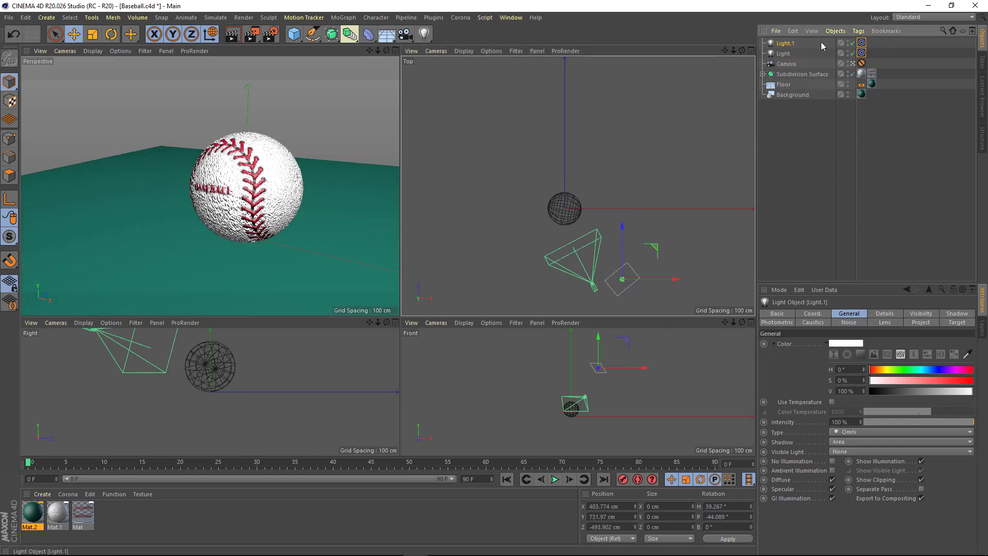
Step: Turn off Light.1's shadows and move it high behind the baseball
left_click(859, 441)
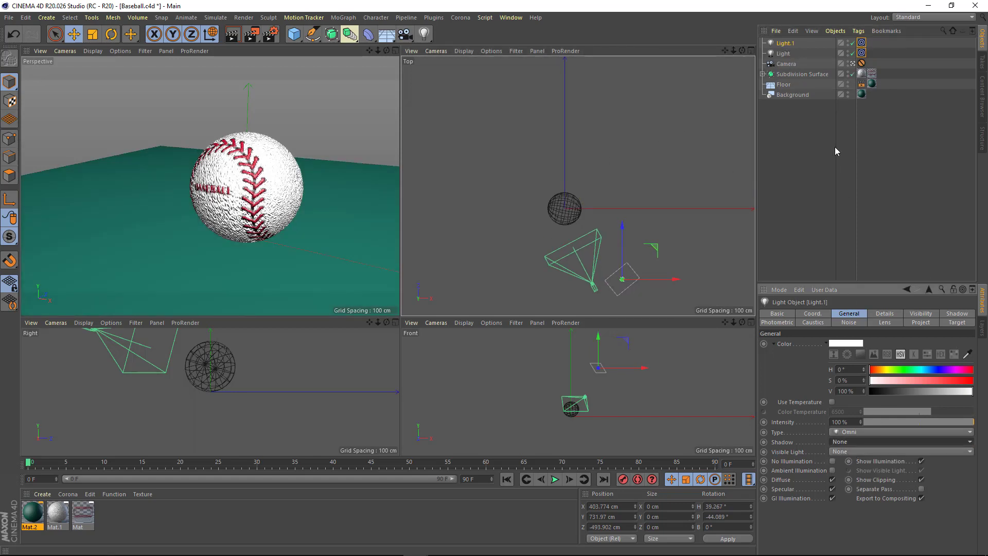
left_click(844, 422)
type("85")
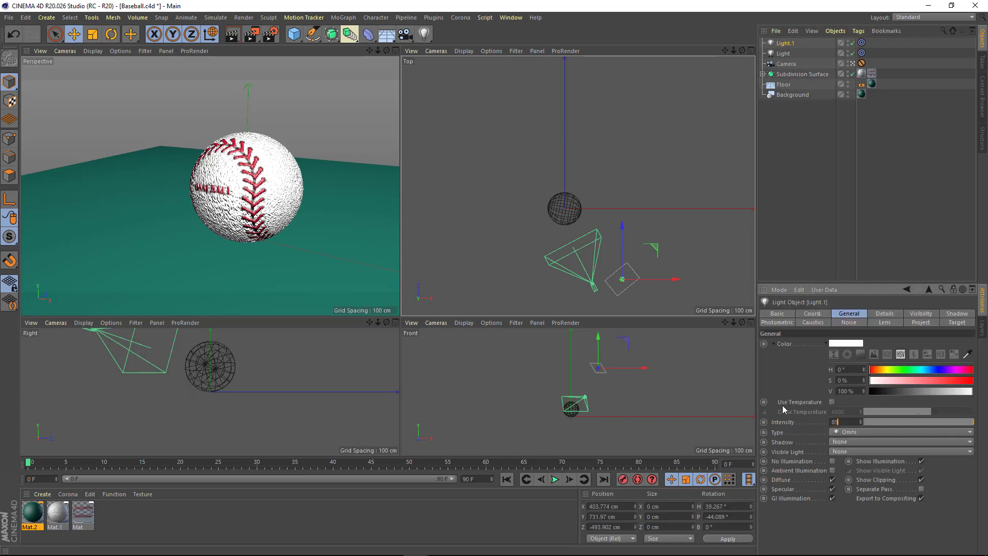
left_click_drag(656, 255, 627, 86)
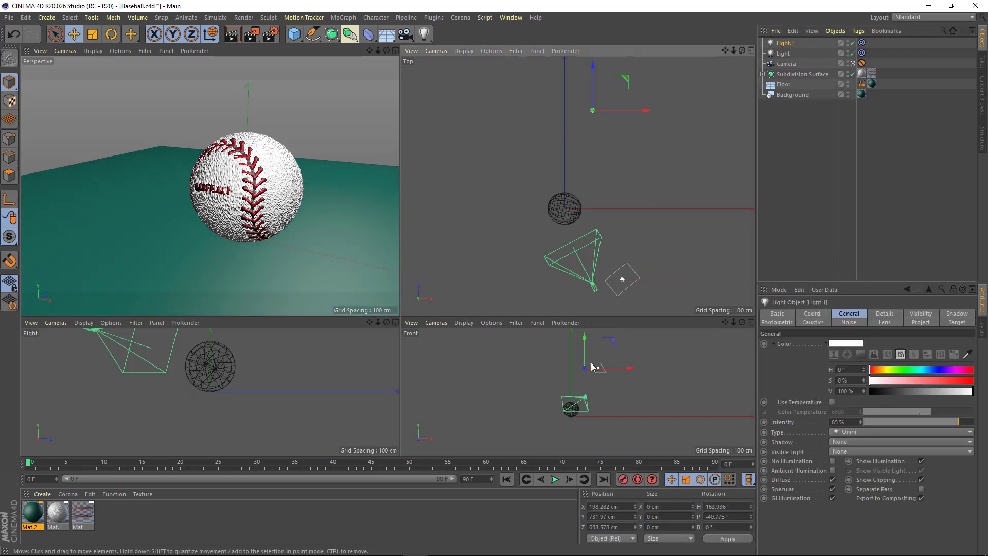
left_click_drag(591, 366, 585, 363)
mouse_move(624, 82)
left_mouse_down()
mouse_move(636, 90)
mouse_move(627, 88)
left_mouse_up()
middle_click_drag(547, 190, 564, 181, "alt")
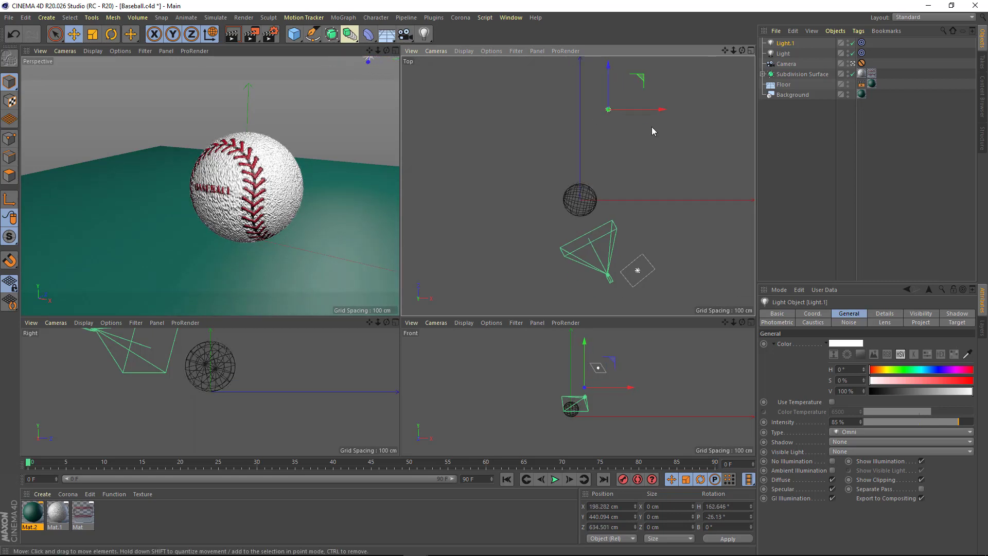
Step: Paste a third light at 65% intensity and place it slightly raised on the left side
key("ctrl+c")
key("ctrl+v")
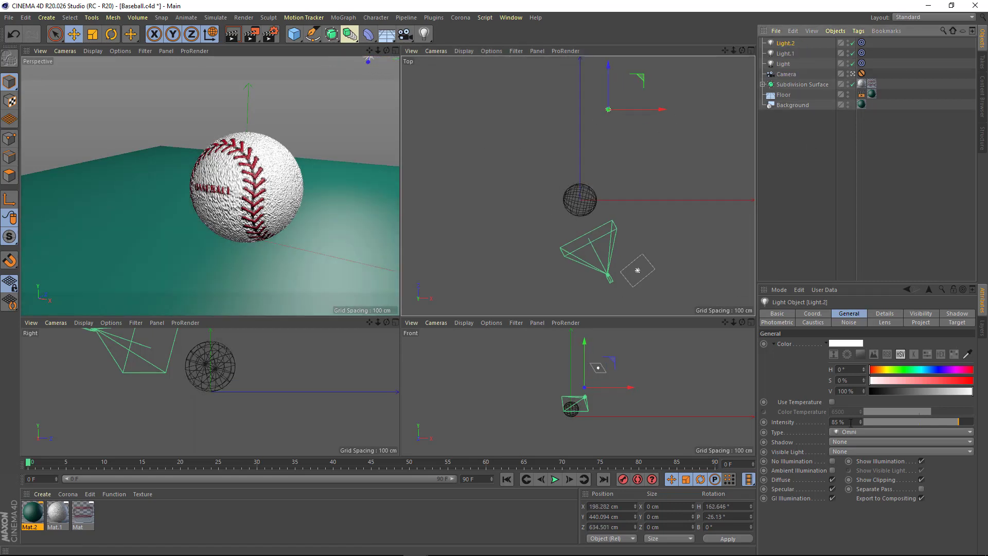
left_click(851, 422)
type("65")
key("Return")
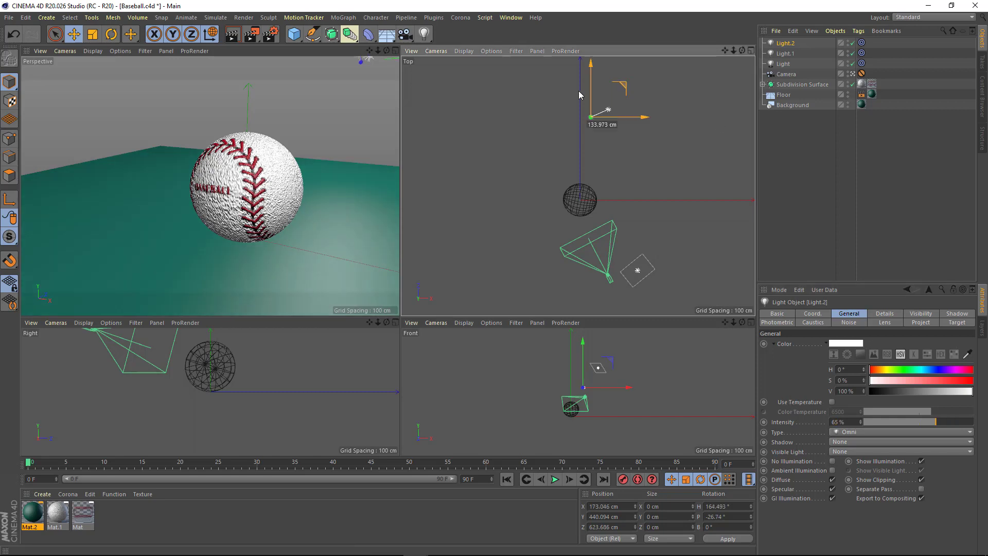
mouse_move(648, 84)
left_mouse_down()
mouse_move(517, 166)
mouse_move(489, 149)
left_mouse_up()
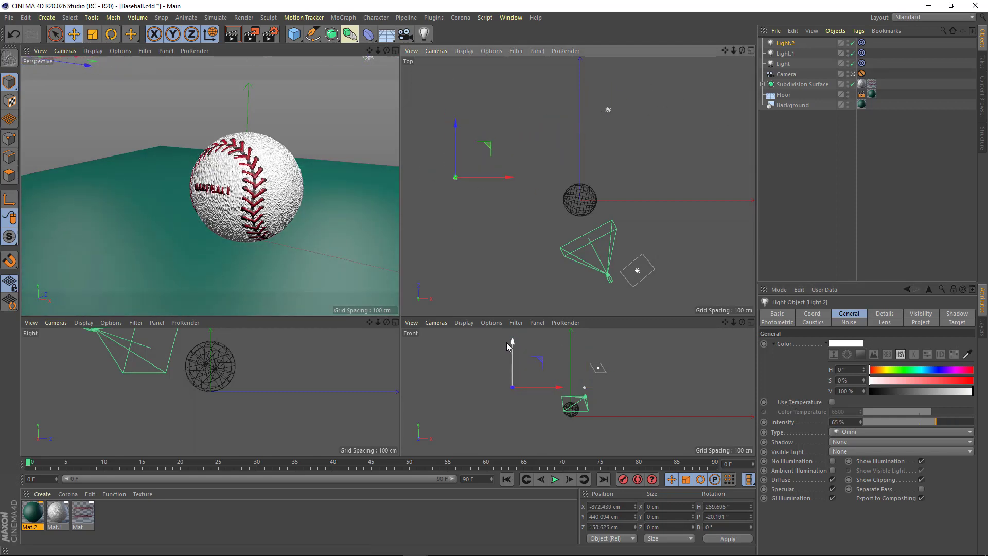
left_click_drag(513, 342, 516, 351)
scroll(579, 398, "up", 2)
middle_click_drag(546, 393, 524, 398, "alt")
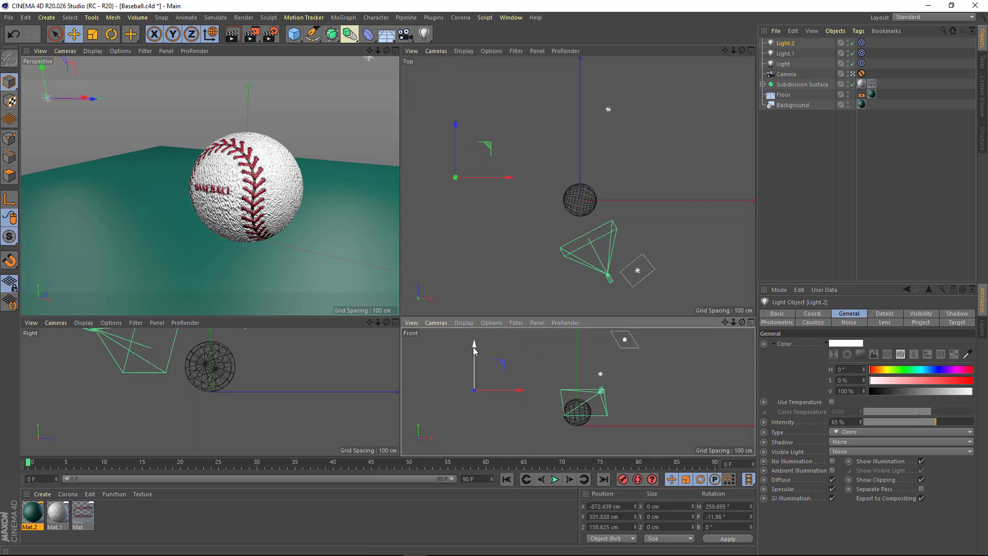
left_click_drag(474, 365, 476, 355)
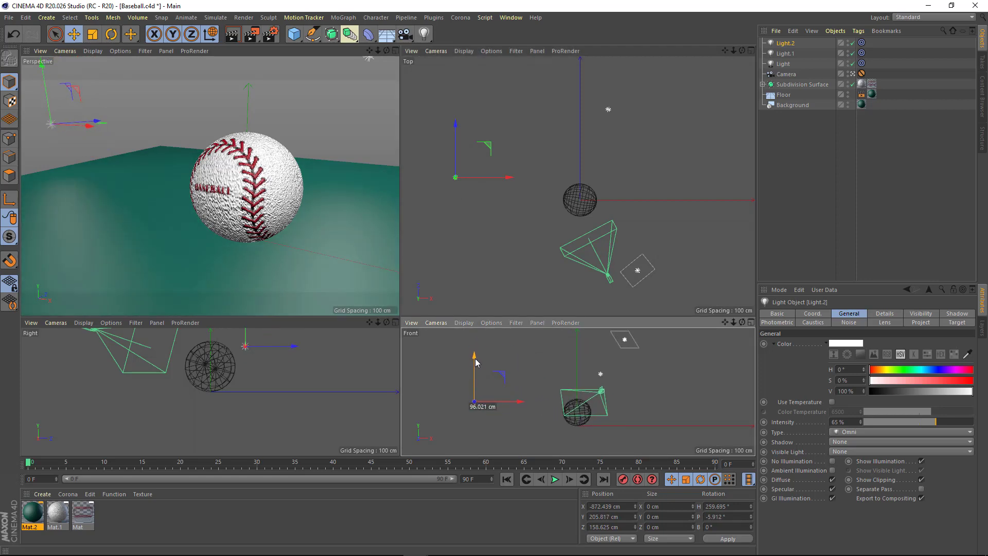
scroll(238, 360, "down", 3)
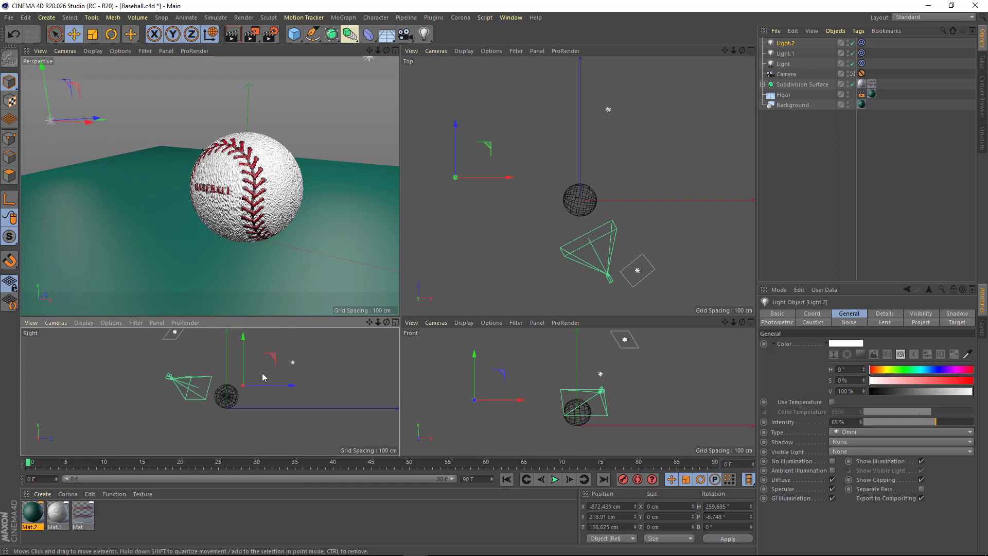
middle_click_drag(257, 360, 247, 412, "alt")
Step: Reposition the original light up and to the right, slightly lowered
left_click(785, 54)
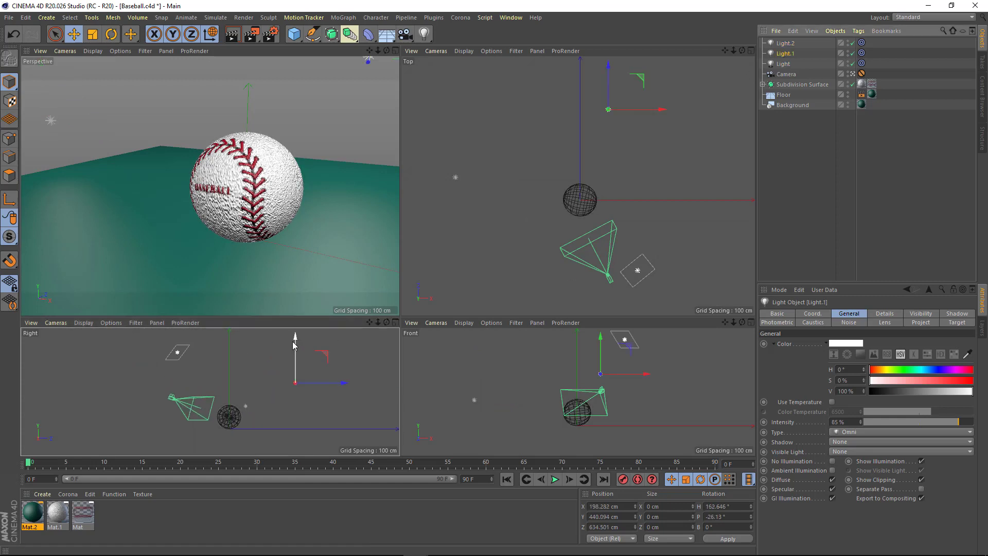
middle_click_drag(295, 347, 277, 360, "alt")
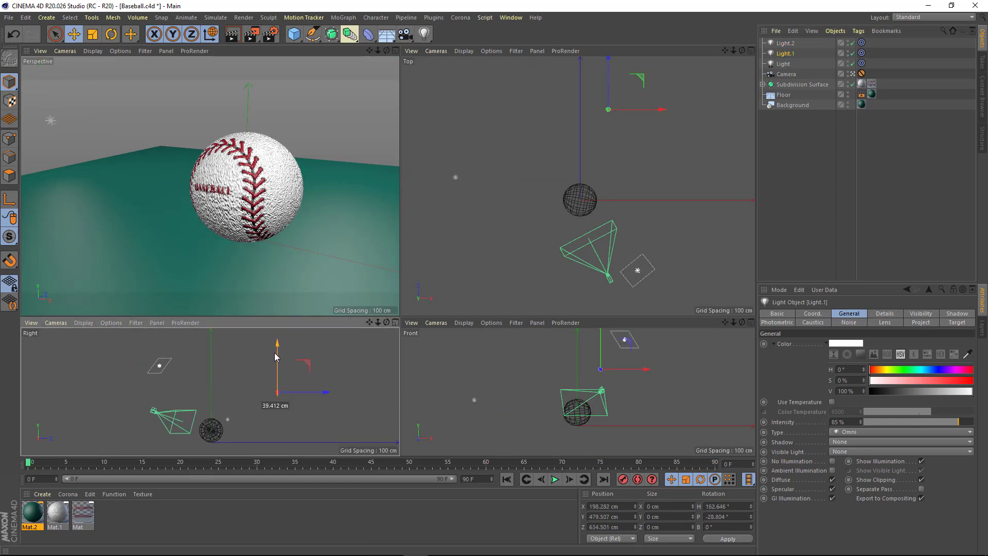
left_click(637, 270)
left_click_drag(672, 244, 697, 207)
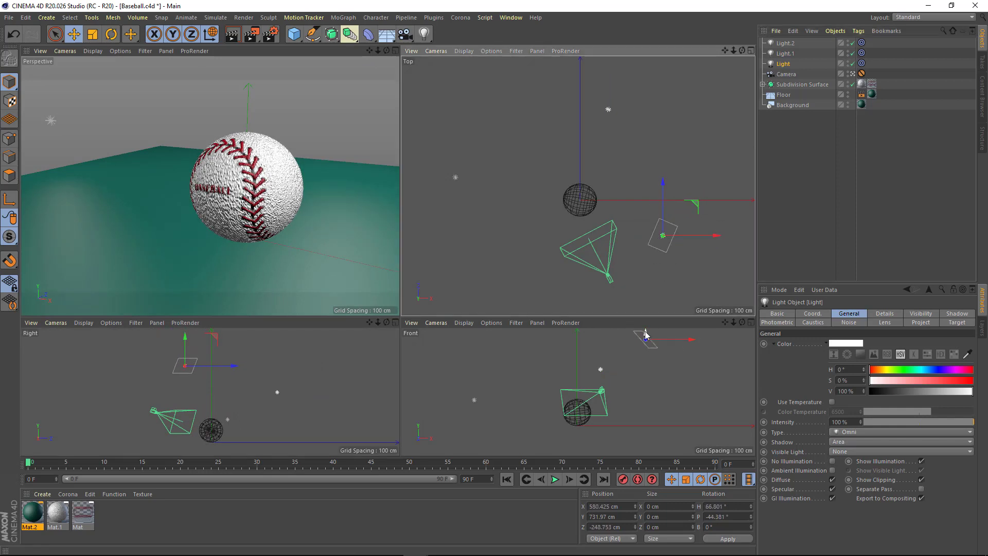
left_click_drag(646, 334, 647, 343)
Step: Render the perspective view and compare it with the earlier darker render in History
middle_click(315, 192)
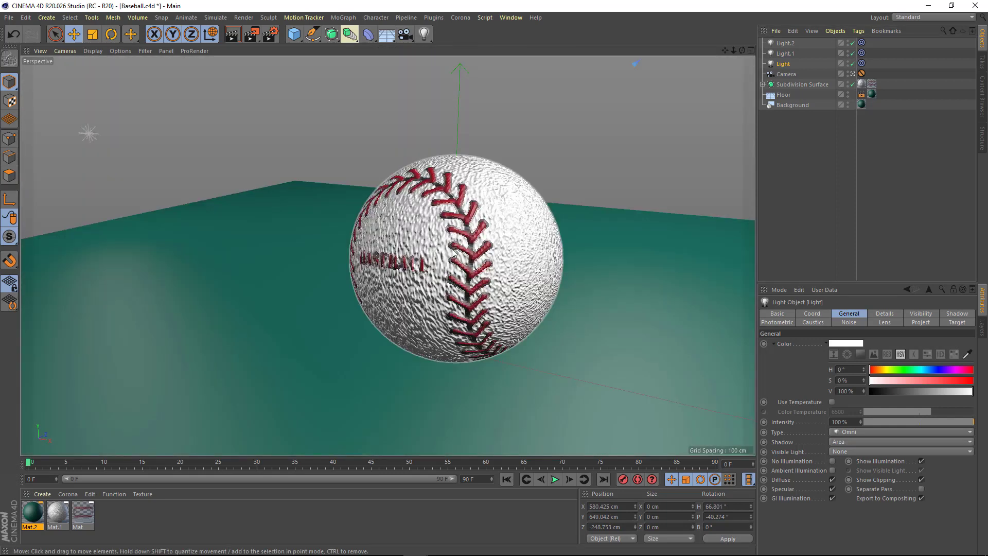
key("shift+r")
left_click_drag(471, 23, 327, 27)
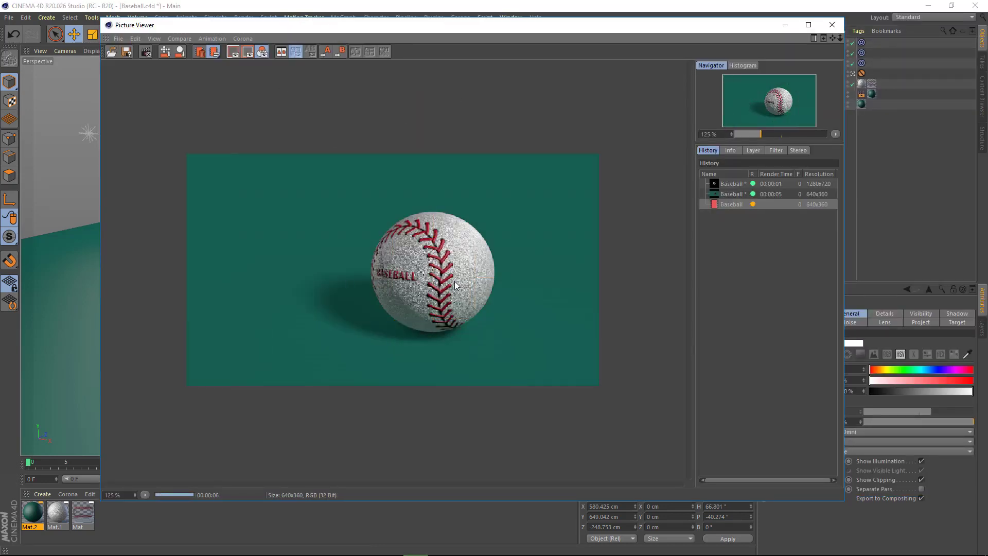
left_click(727, 195)
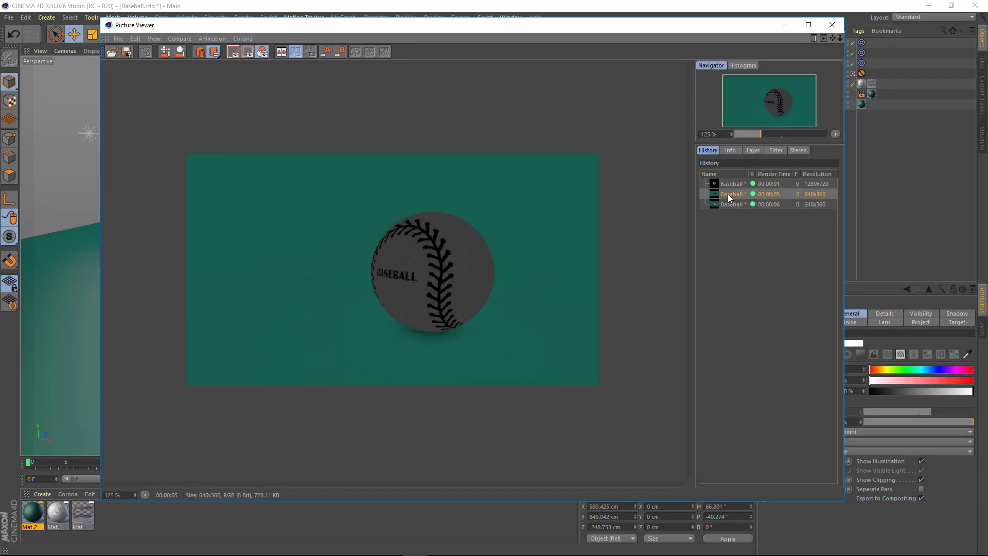
left_click(831, 25)
Step: Add a Sky object and create material Mat.3 with Color off and Luminance on
left_click_drag(385, 36, 417, 66)
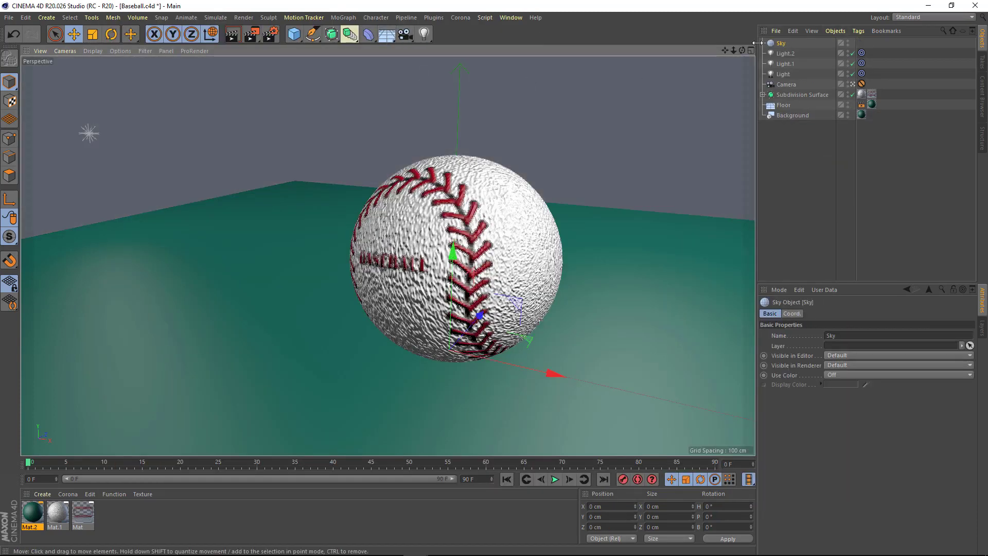
double_click(98, 520)
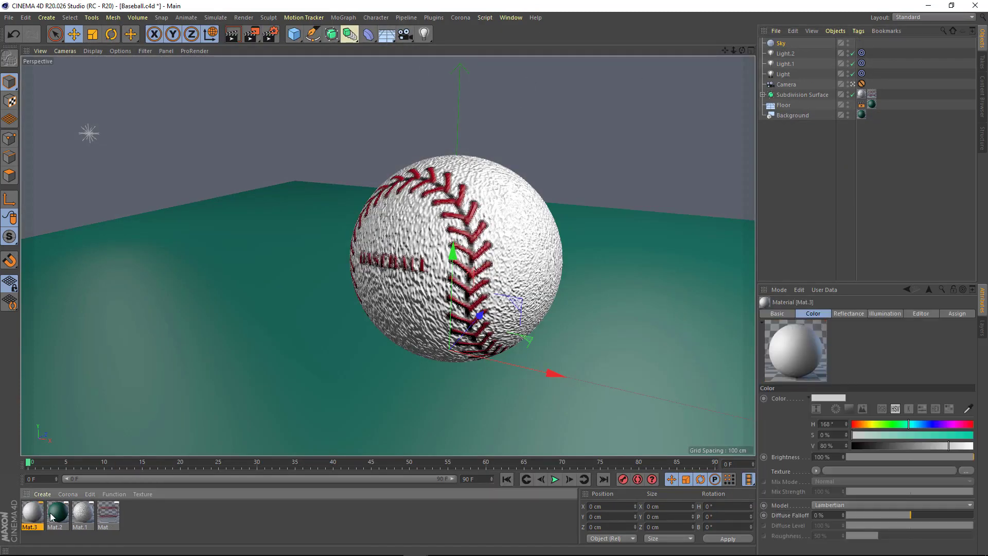
double_click(32, 514)
left_click(180, 196)
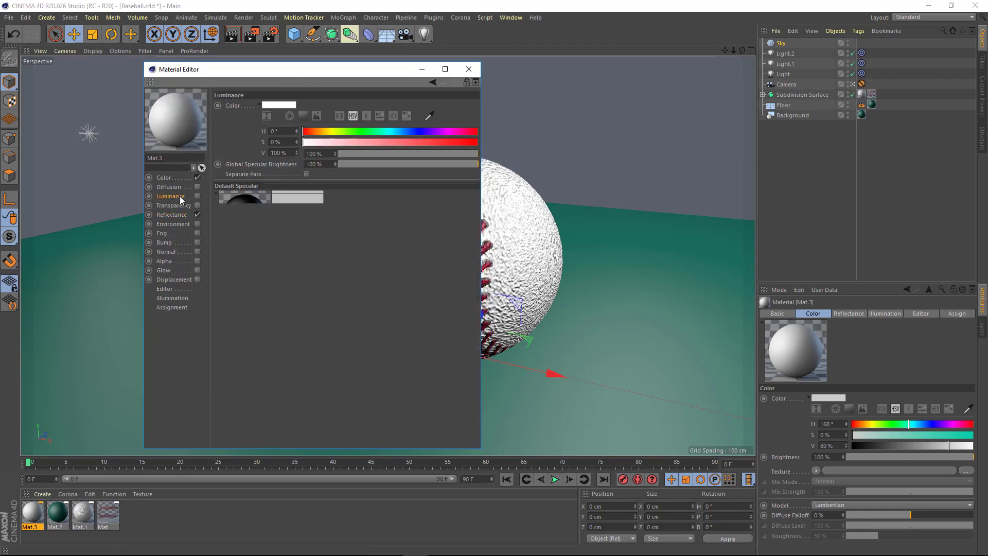
left_click(197, 177)
left_click(198, 196)
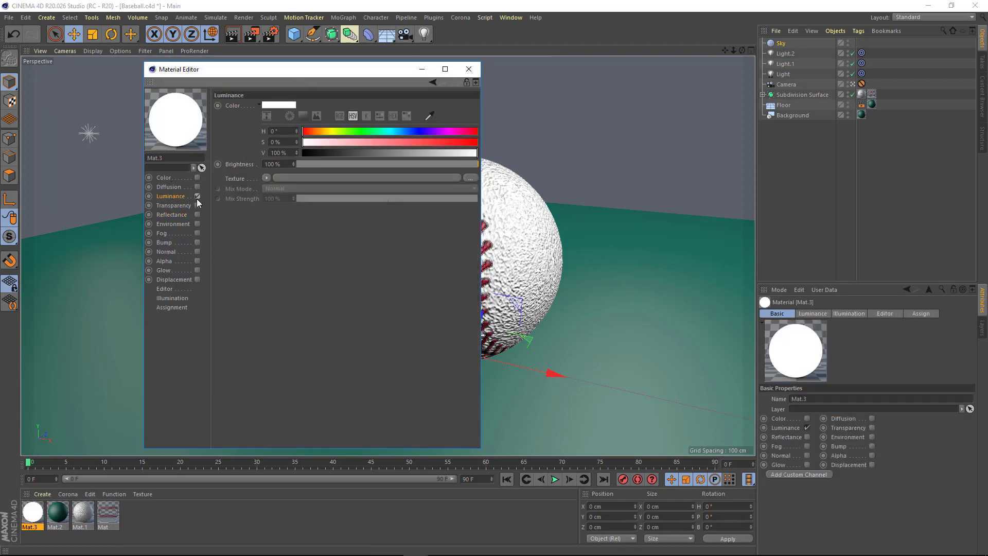
Step: Load HDRI-Soft.hdr as Mat.3's luminance texture and preview the HDRI image
left_click(470, 177)
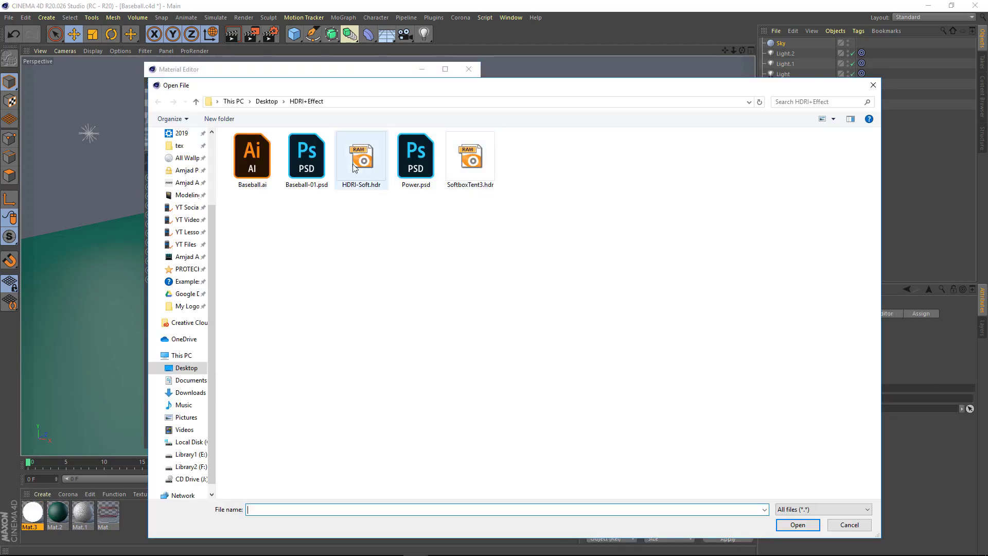
double_click(364, 158)
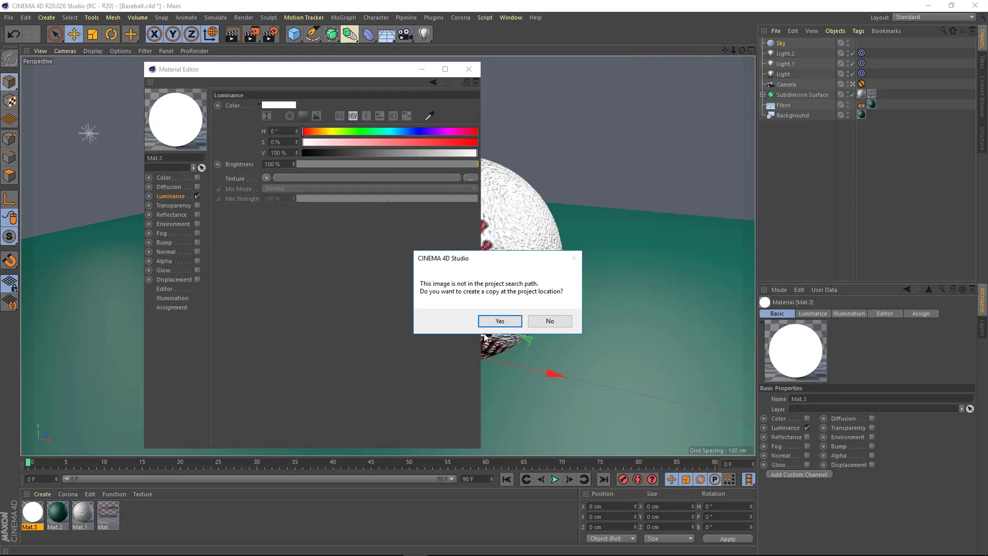
left_click(538, 321)
left_click_drag(336, 91, 325, 91)
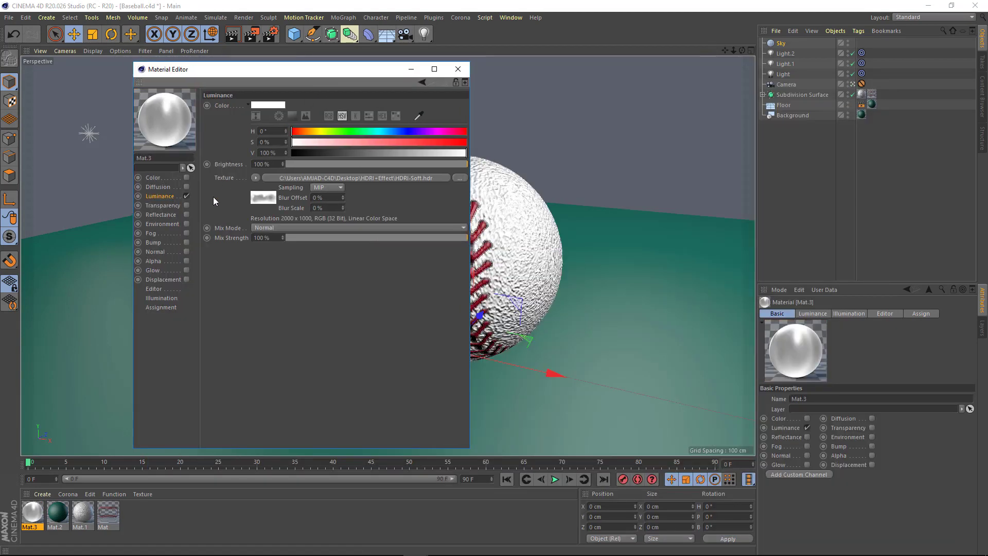
right_click(258, 196)
left_click(261, 198)
right_click(264, 142)
left_click(278, 398)
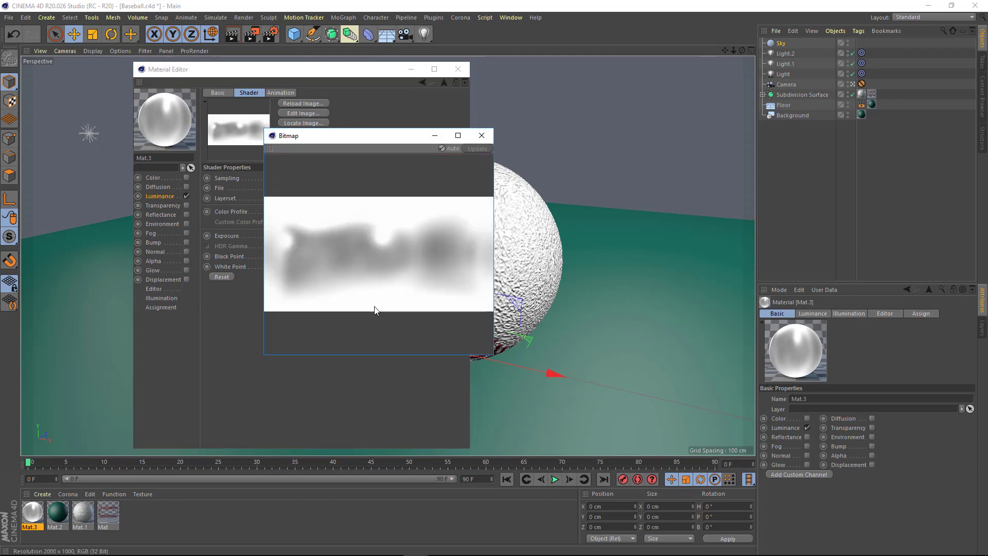
left_click_drag(494, 355, 702, 406)
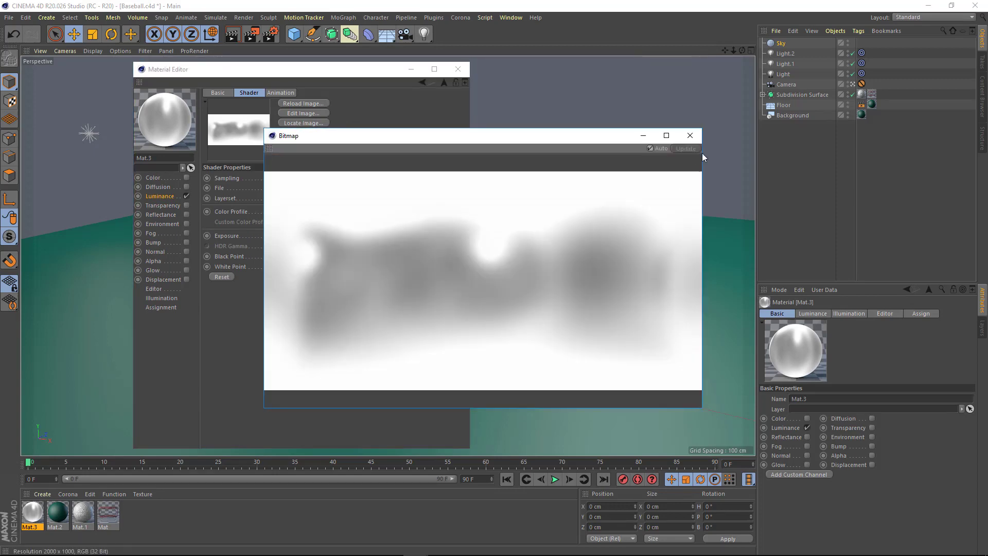
left_click(689, 136)
left_click(458, 69)
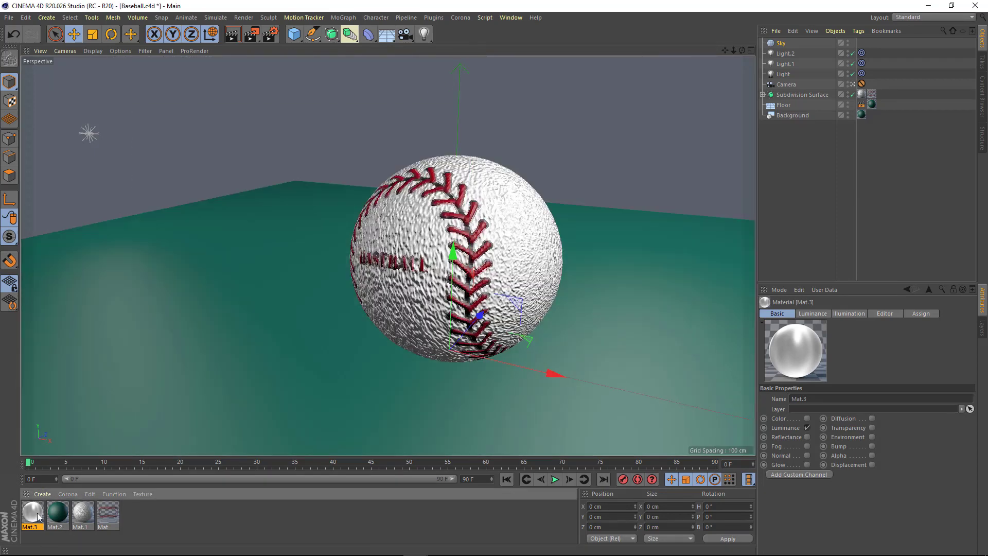
Step: Apply Mat.3 to the Sky and add a Compositing tag to it
left_click_drag(39, 516, 781, 44)
right_click(782, 45)
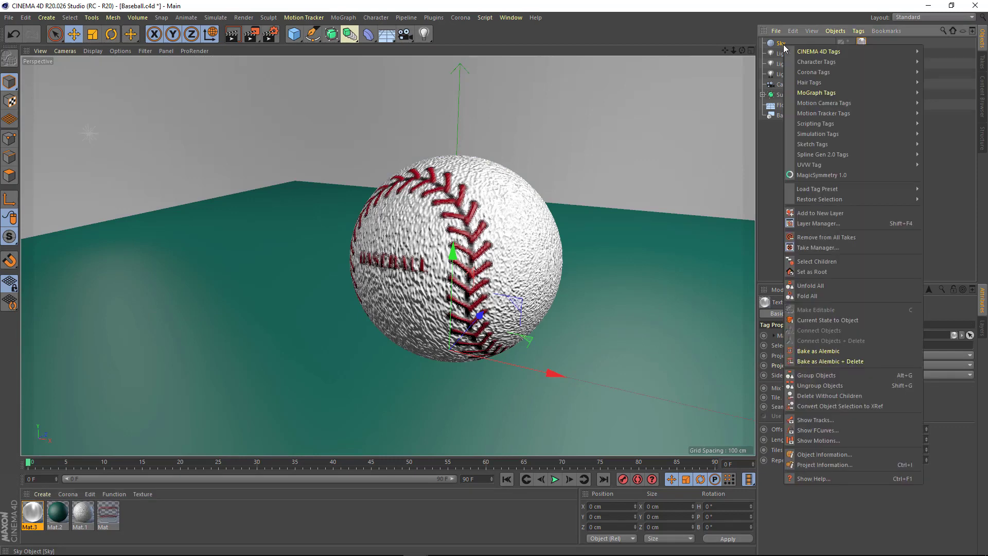
mouse_move(818, 51)
left_click(746, 123)
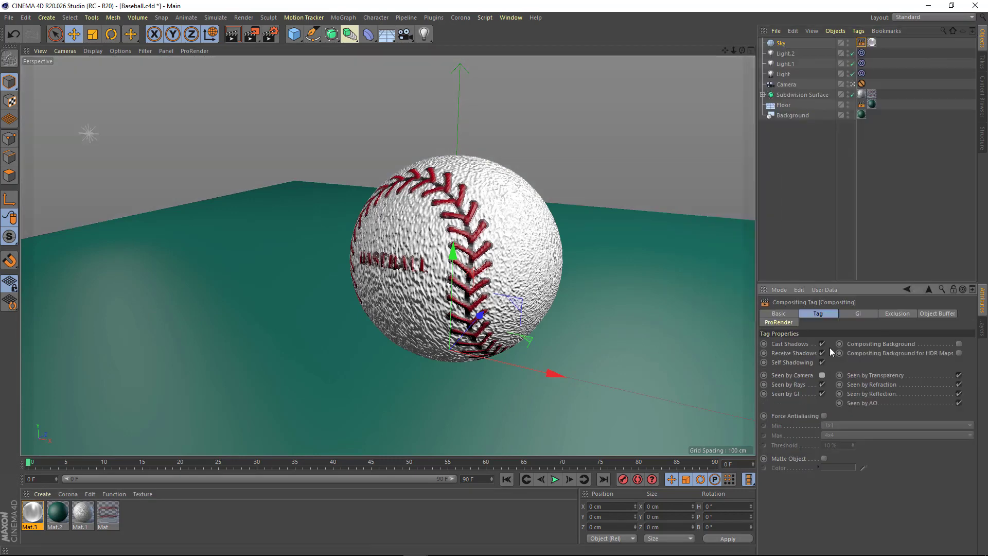
left_click(859, 209)
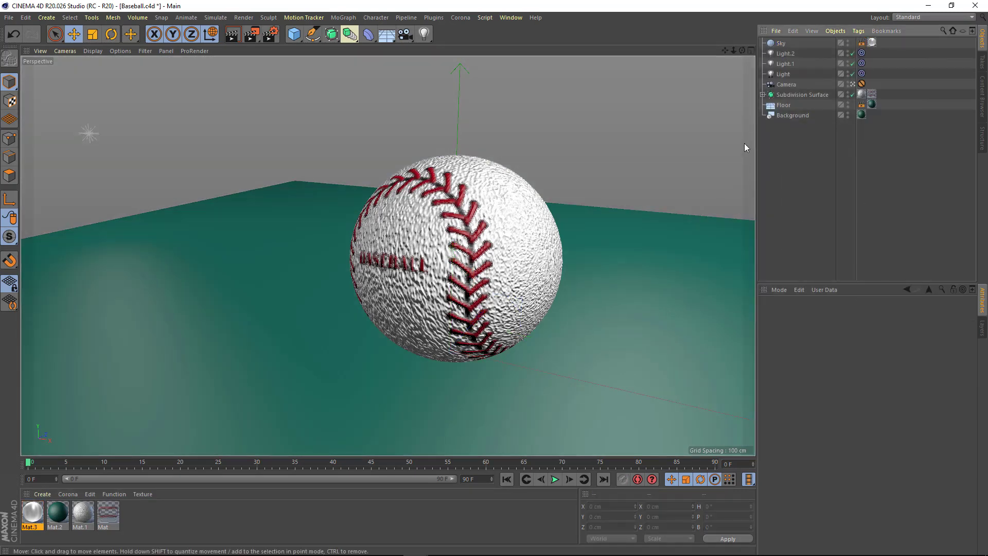
Step: Render a test image of the sky-lit scene and close the viewer
left_click(252, 37)
left_click_drag(386, 29, 270, 40)
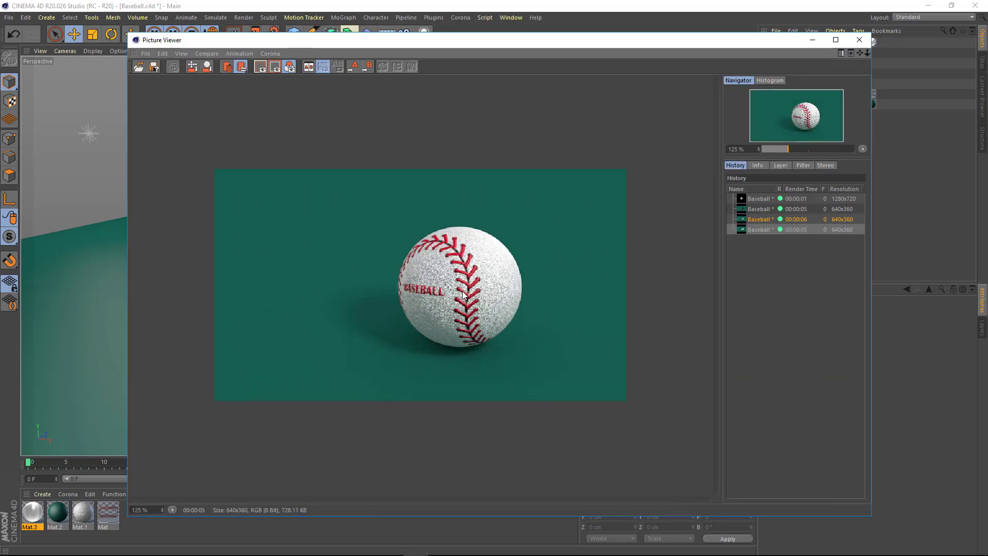
left_click(859, 40)
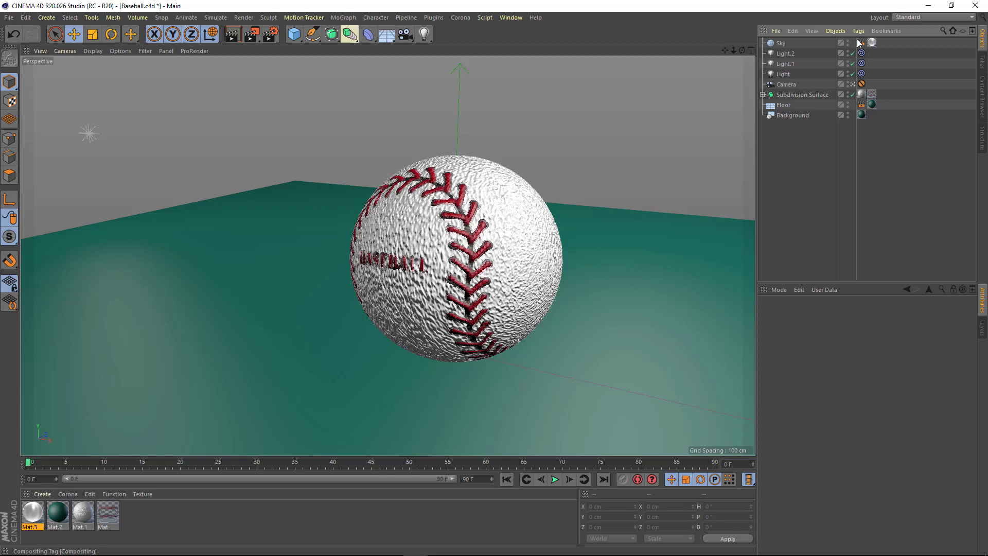
Step: Set the Physical renderer to Automatic sampling with Blurriness and Shadow Subdivision at 3
left_click(271, 34)
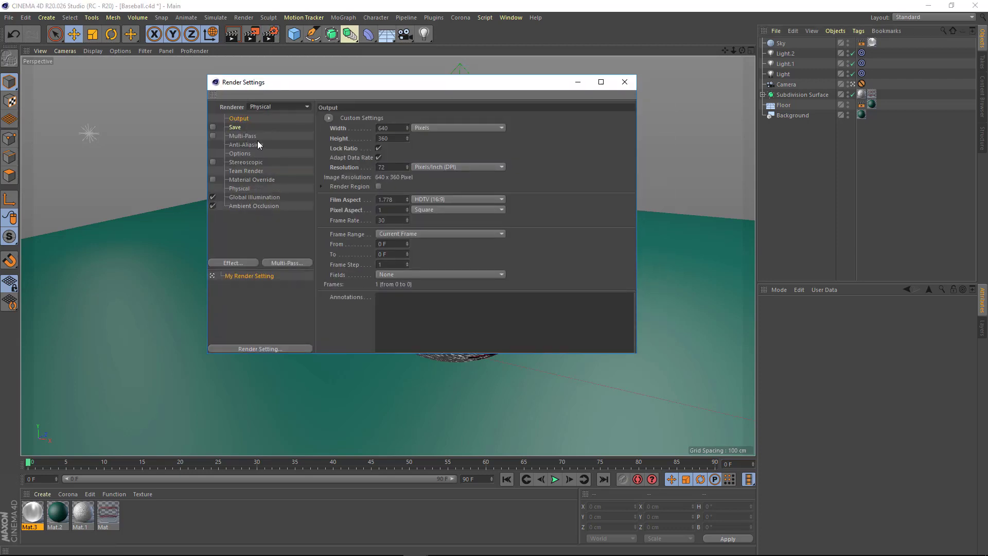
left_click(243, 190)
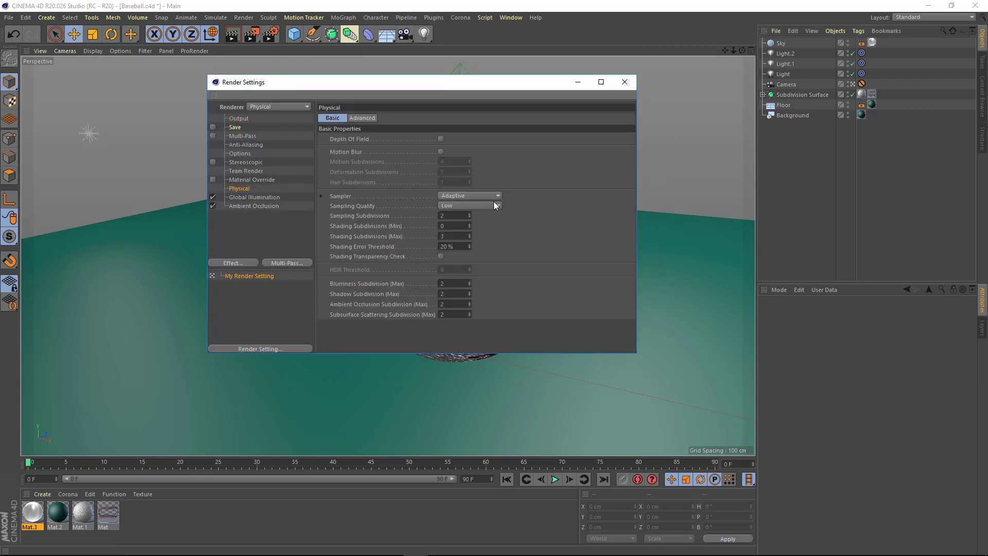
left_click(495, 204)
left_click(472, 256)
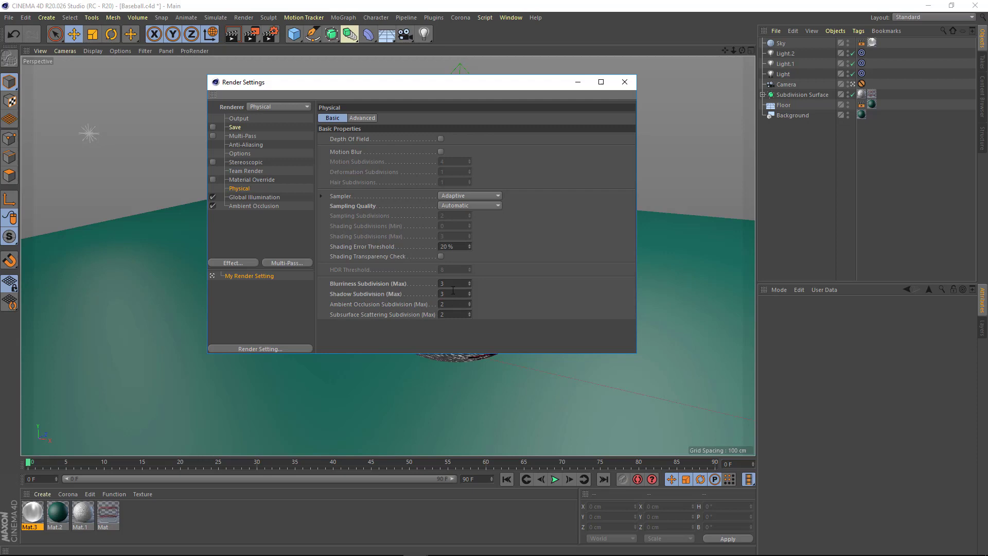
left_click_drag(546, 82, 547, 102)
left_click(626, 102)
Step: Render with Shift+R and zoom through the 10-second test render before closing it
key("shift+r")
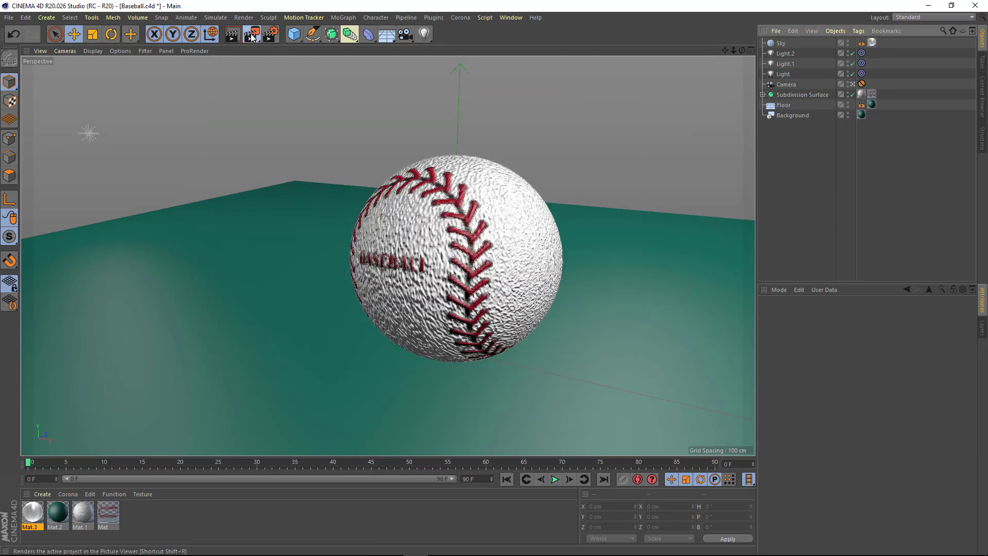
left_click_drag(471, 30, 329, 41)
scroll(445, 282, "up", 1)
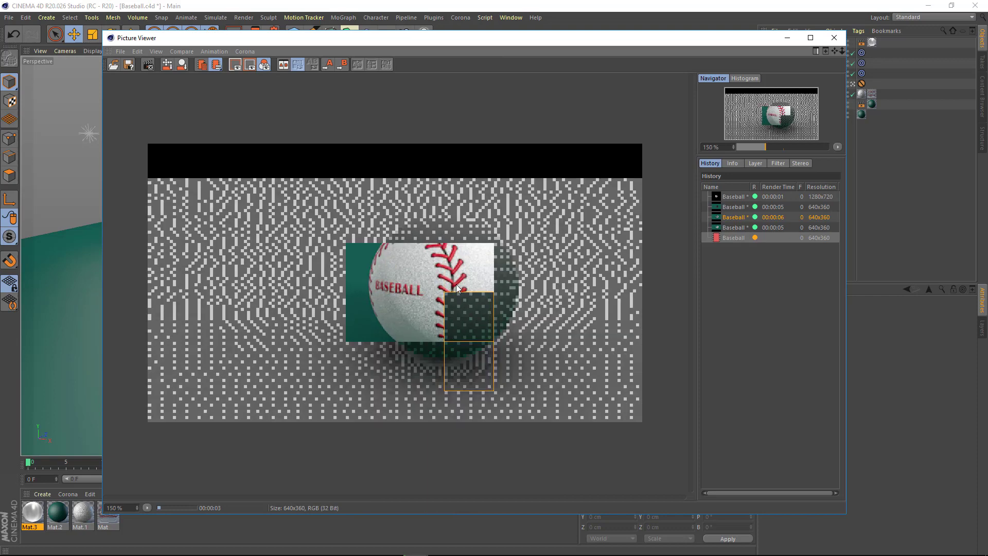
scroll(456, 284, "up", 1)
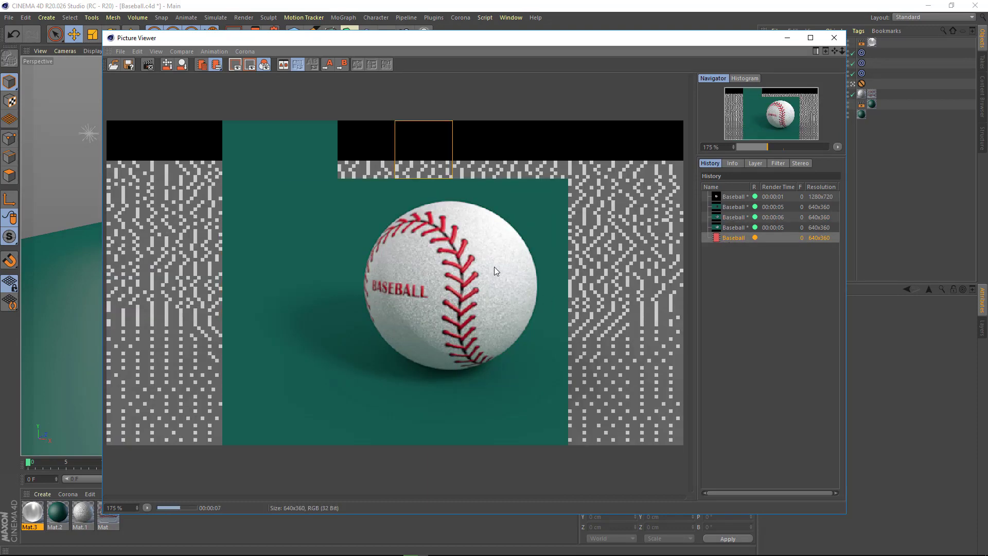
left_click_drag(522, 45, 460, 53)
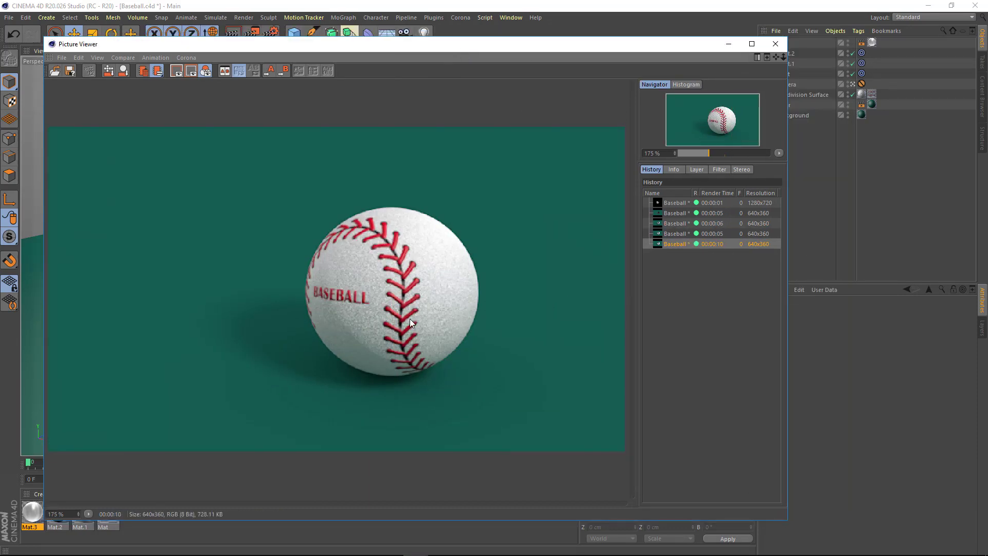
scroll(410, 319, "up", 1)
scroll(428, 304, "down", 2)
left_click(775, 44)
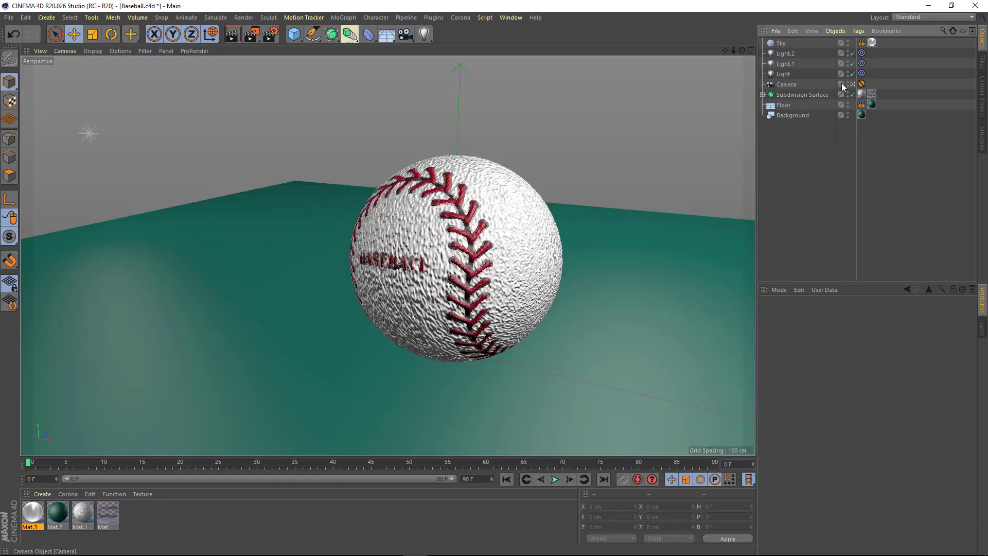
Step: Add a camera named Test, look through it and frame the ball
left_click(405, 34)
left_click(852, 84)
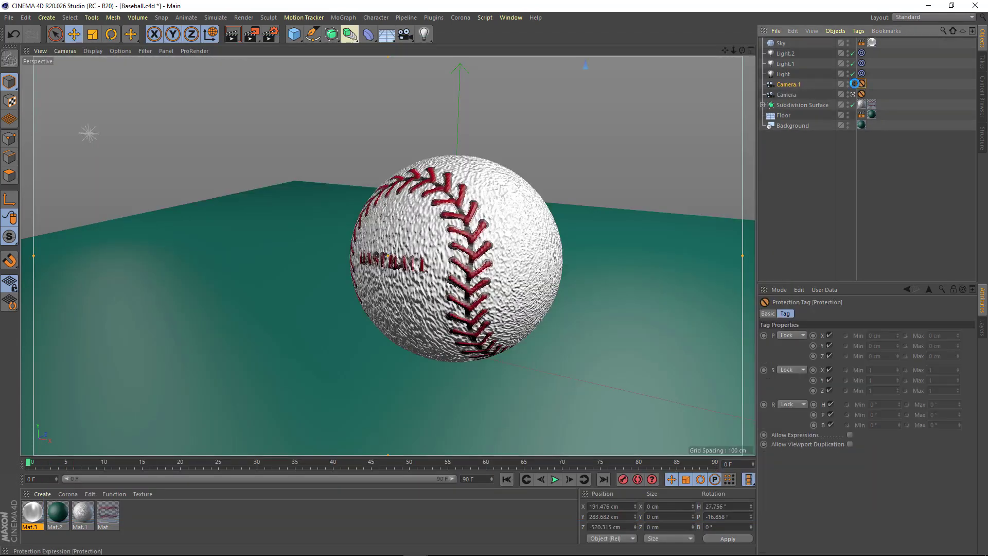
double_click(794, 86)
type("t")
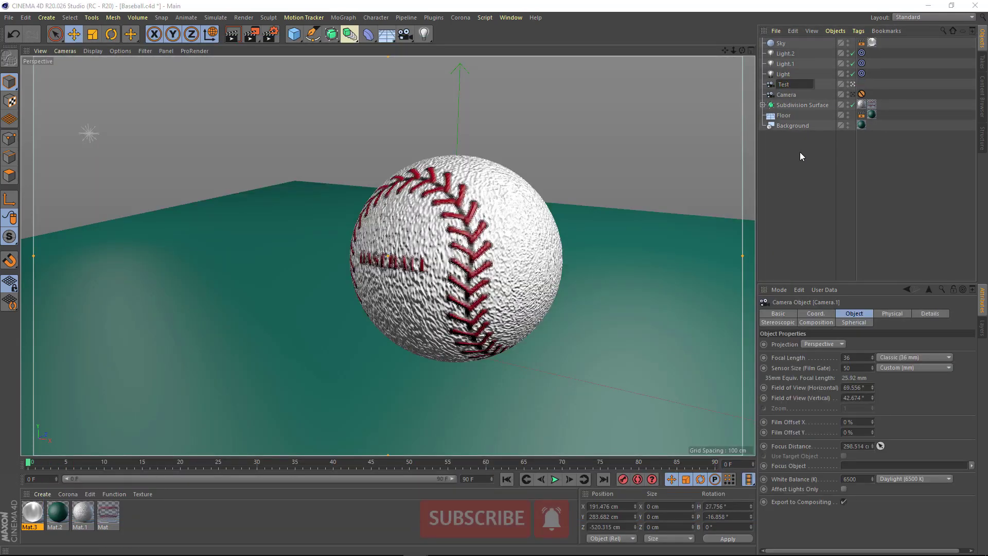
key("Return")
mouse_move(288, 233)
left_mouse_down("alt")
mouse_move(399, 239)
mouse_move(401, 230)
mouse_move(394, 244)
left_mouse_up("alt")
middle_click_drag(393, 244, 349, 271, "alt")
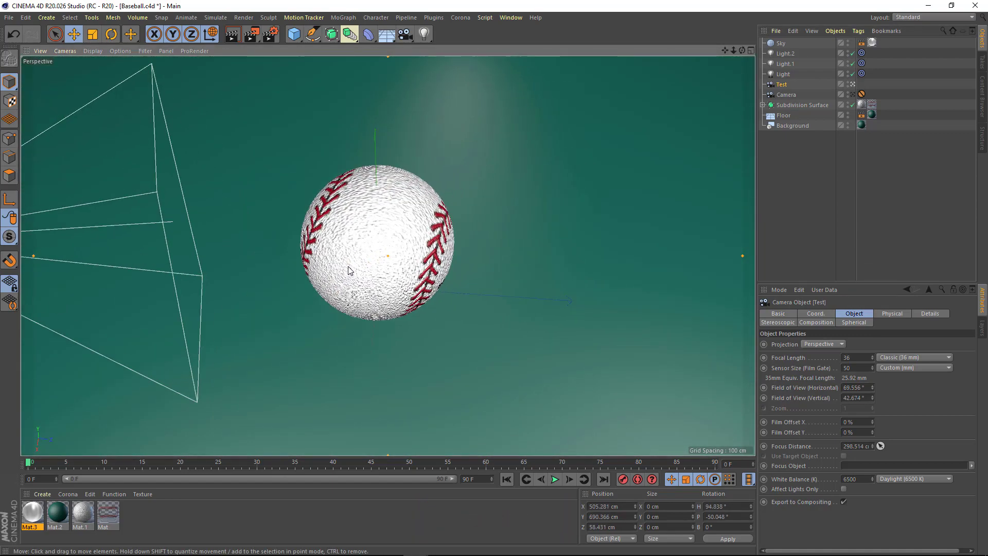
Step: Render the Test camera view and close the viewer
key("shift+r")
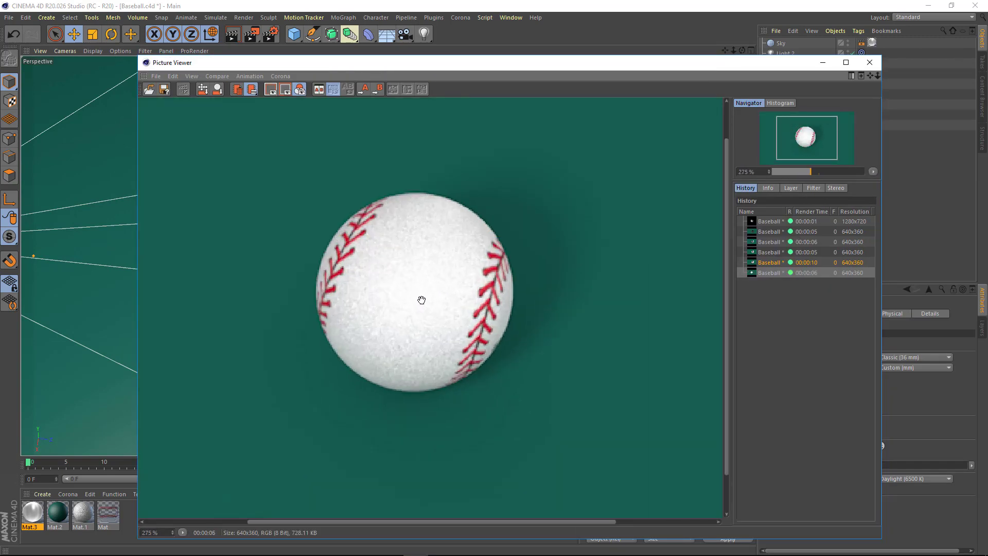
scroll(445, 291, "down", 2)
left_click(873, 67)
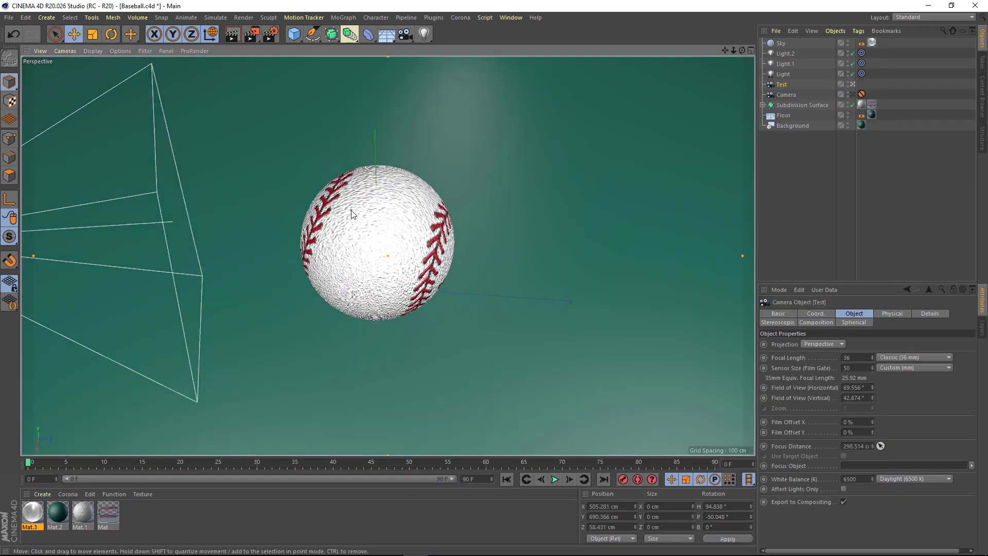
Step: Orbit low, preview the BASEBALL lettering with a viewport render, then go to Top view
mouse_move(315, 214)
left_mouse_down("alt")
mouse_move(294, 143)
mouse_move(297, 180)
left_mouse_up("alt")
left_click(232, 35)
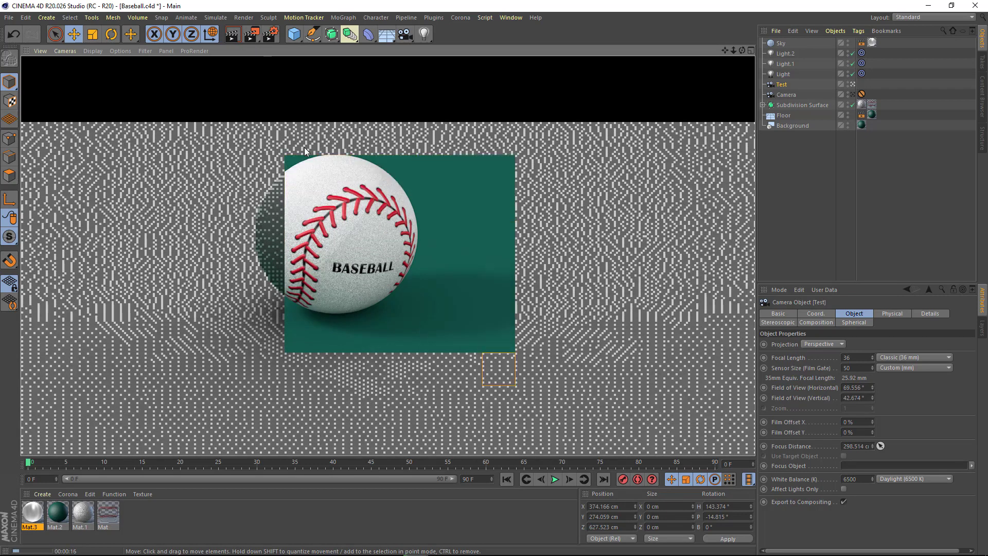
key("F2")
left_click(812, 179)
Step: Duplicate the baseball and move the copy above, left and behind the original
key("F1")
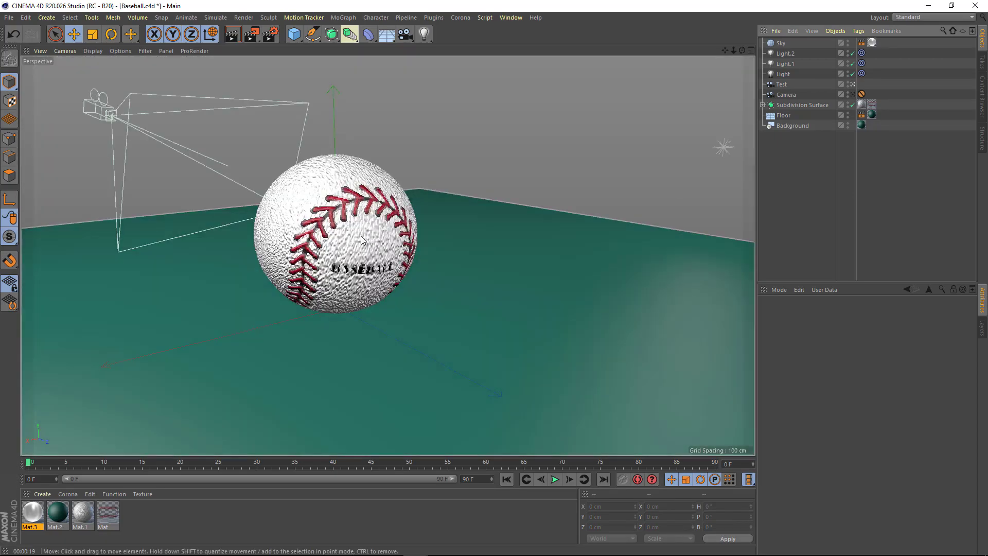
mouse_move(515, 205)
left_mouse_down("alt")
mouse_move(529, 199)
mouse_move(483, 256)
mouse_move(445, 269)
mouse_move(406, 221)
mouse_move(451, 177)
mouse_move(496, 185)
left_mouse_up("alt")
left_click(404, 216)
mouse_move(430, 150)
left_mouse_down("ctrl")
mouse_move(452, 142)
mouse_move(404, 113)
left_mouse_up("ctrl")
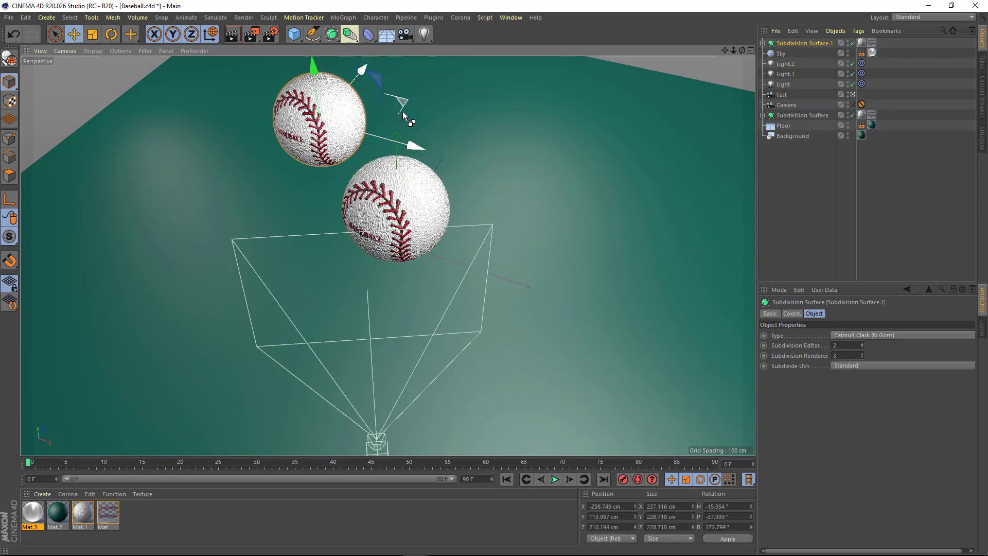
left_click(853, 104)
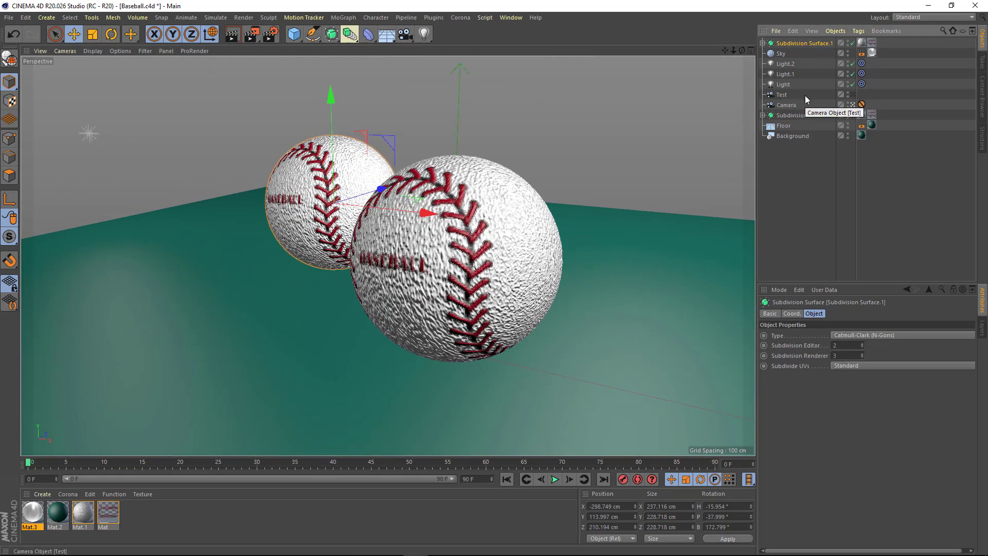
left_click_drag(370, 199, 299, 195)
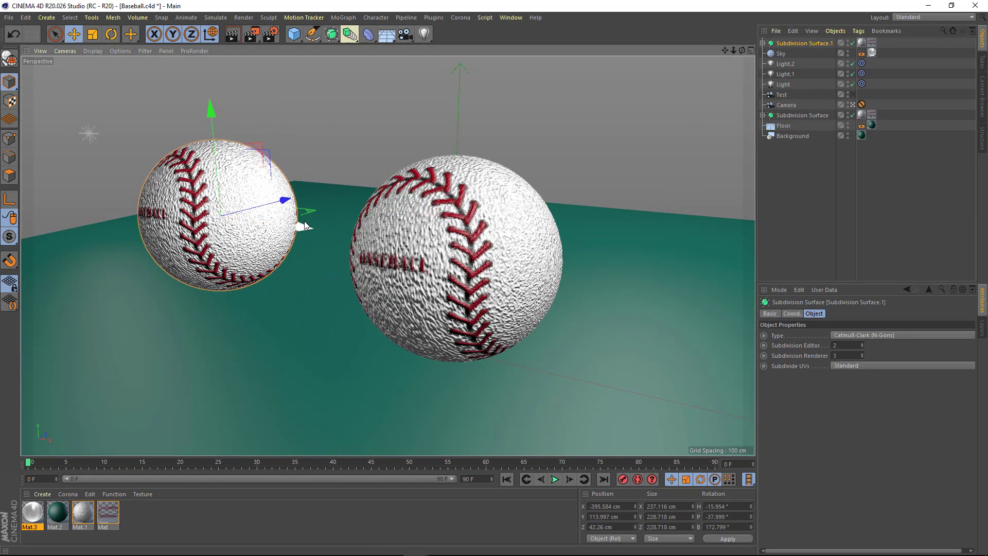
Step: In four views, shift the first copy sideways and rotate it
middle_click(298, 190)
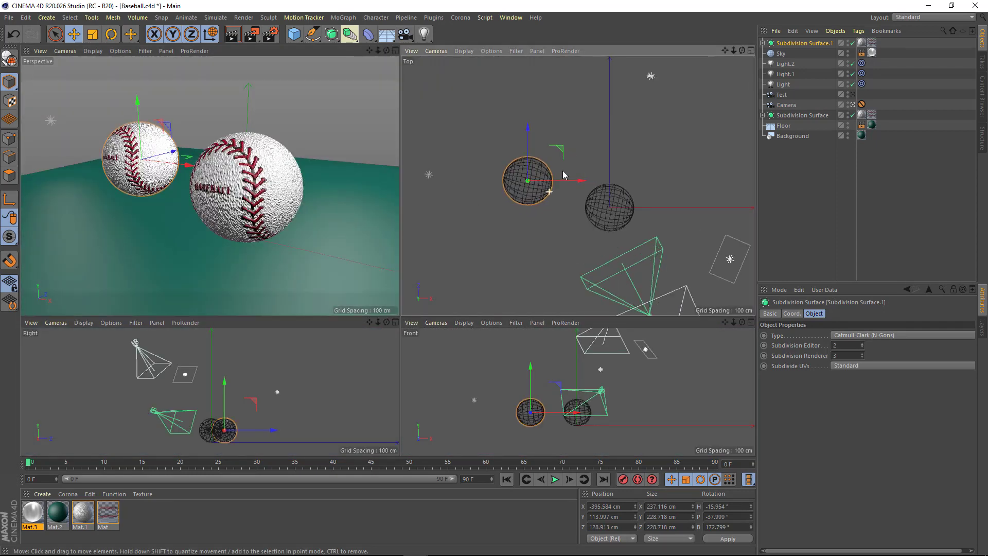
left_click_drag(551, 154, 566, 144)
key("r")
mouse_move(175, 123)
left_mouse_down()
mouse_move(200, 128)
mouse_move(169, 156)
mouse_move(146, 132)
left_mouse_up()
key("e")
Step: Place a second copy higher up, turn it to a new angle and lower it slightly
mouse_move(570, 140)
left_mouse_down()
mouse_move(580, 143)
mouse_move(623, 83)
left_mouse_up()
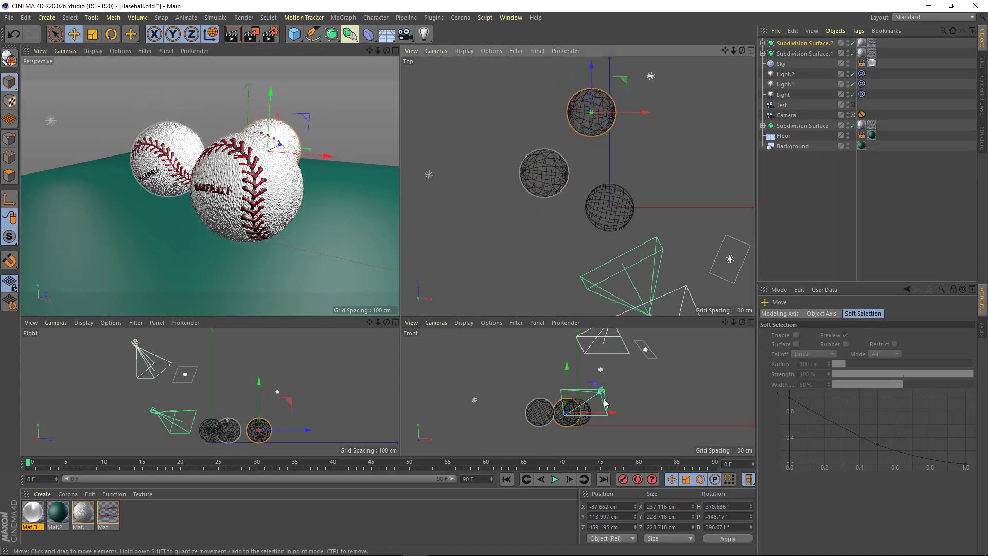
left_click_drag(567, 373, 567, 351)
key("r")
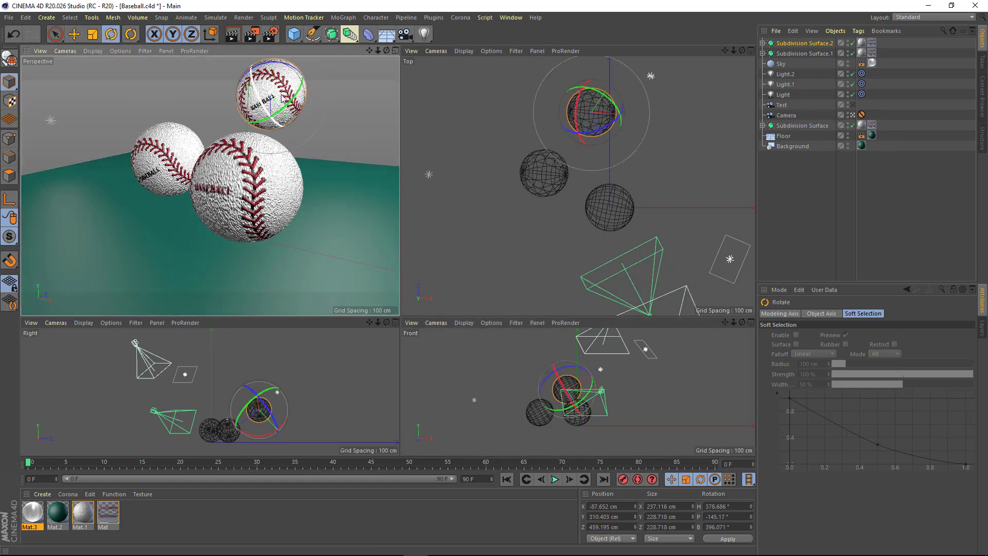
left_click_drag(282, 98, 309, 118)
key("e")
left_click_drag(282, 72, 272, 81)
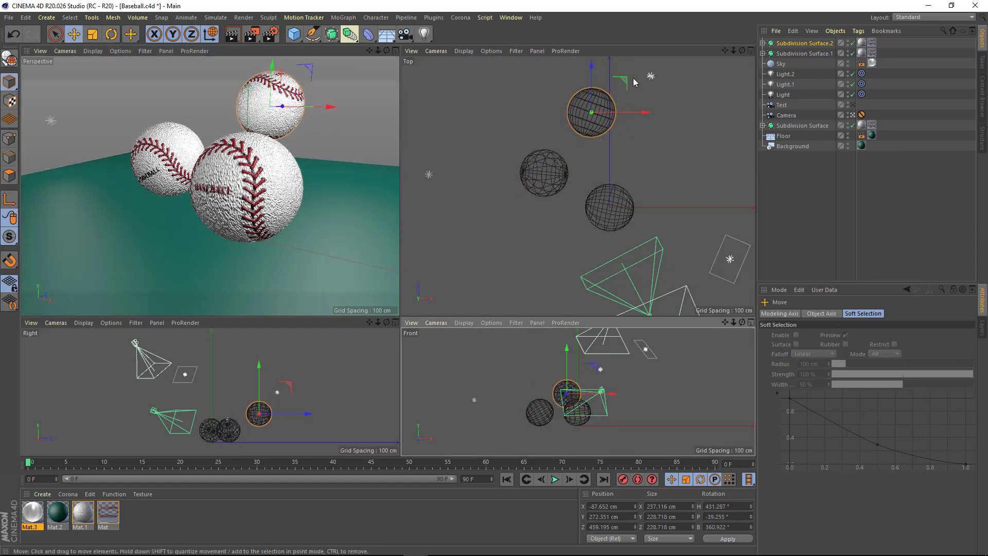
Step: Make a third copy to the left, lower it, spin it and slide it further left
mouse_move(624, 81)
left_mouse_down("ctrl")
mouse_move(535, 65)
mouse_move(505, 41)
left_mouse_up("ctrl")
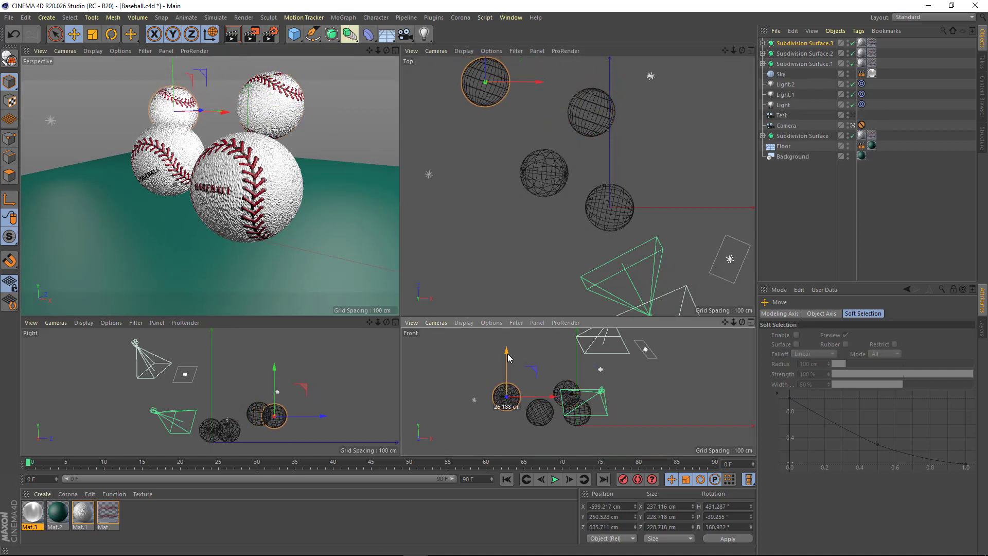
left_click_drag(508, 353, 508, 365)
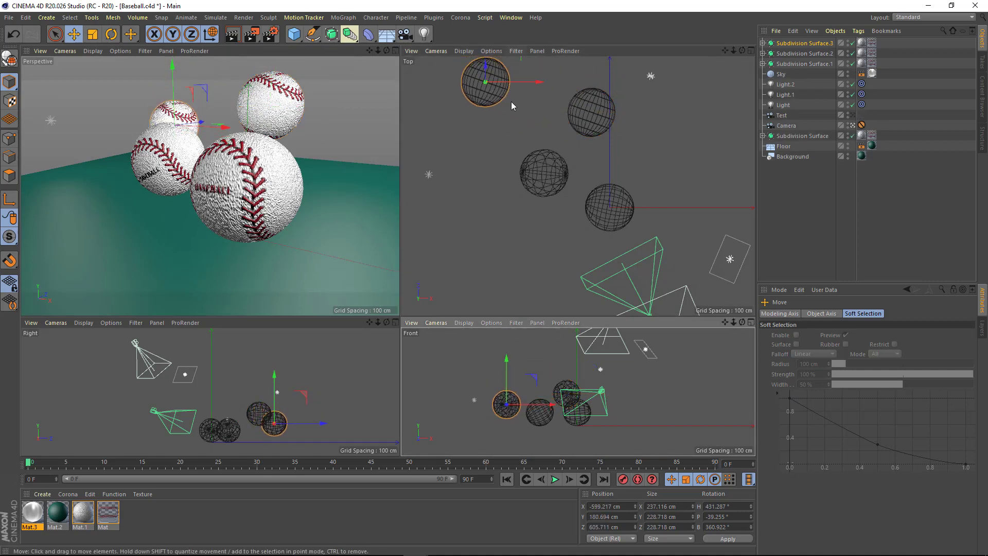
middle_click_drag(511, 101, 529, 98, "alt")
mouse_move(531, 100)
left_mouse_down()
mouse_move(474, 105)
mouse_move(489, 98)
left_mouse_up()
key("r")
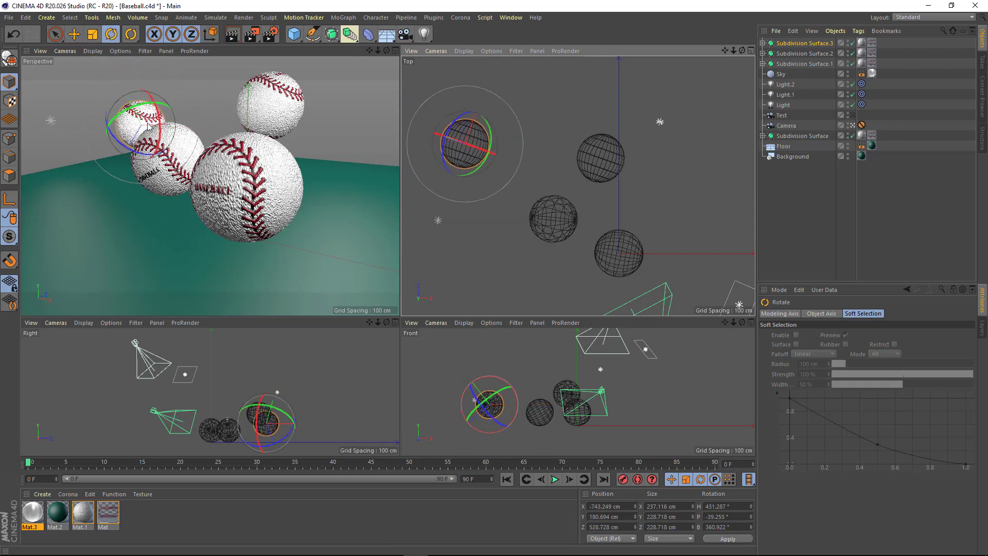
mouse_move(131, 111)
left_mouse_down()
mouse_move(147, 91)
mouse_move(99, 124)
mouse_move(97, 95)
left_mouse_up()
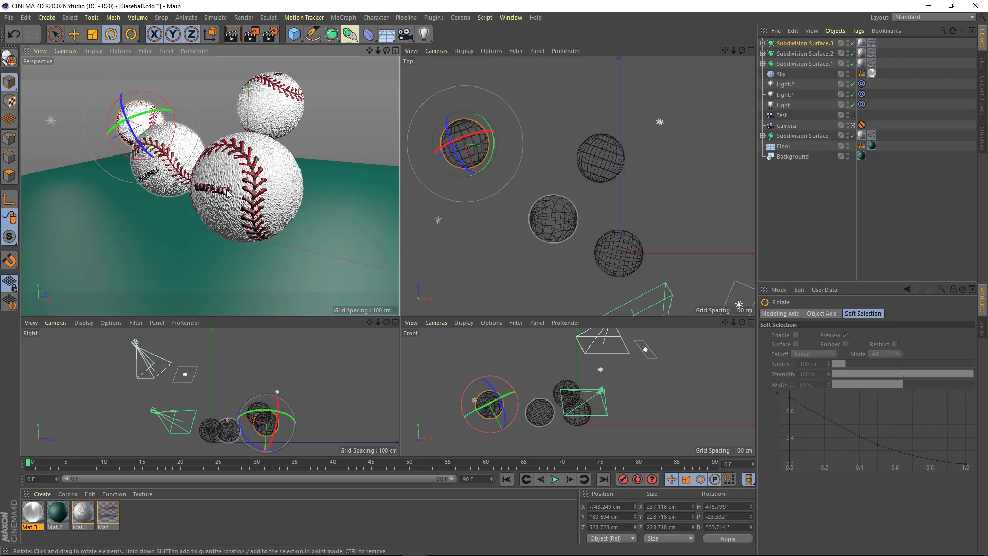
key("F1")
key("e")
left_click_drag(341, 146, 284, 152)
Step: Move the Protection tag onto the Test camera, reframe the four baseballs and render to Picture Viewer
left_click_drag(858, 129, 861, 115)
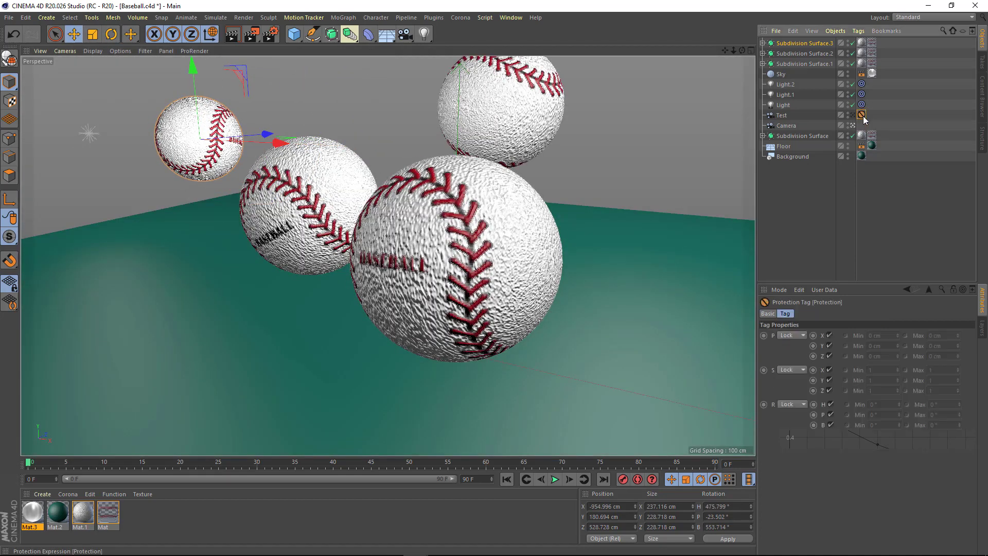
middle_click_drag(463, 216, 555, 277, "alt")
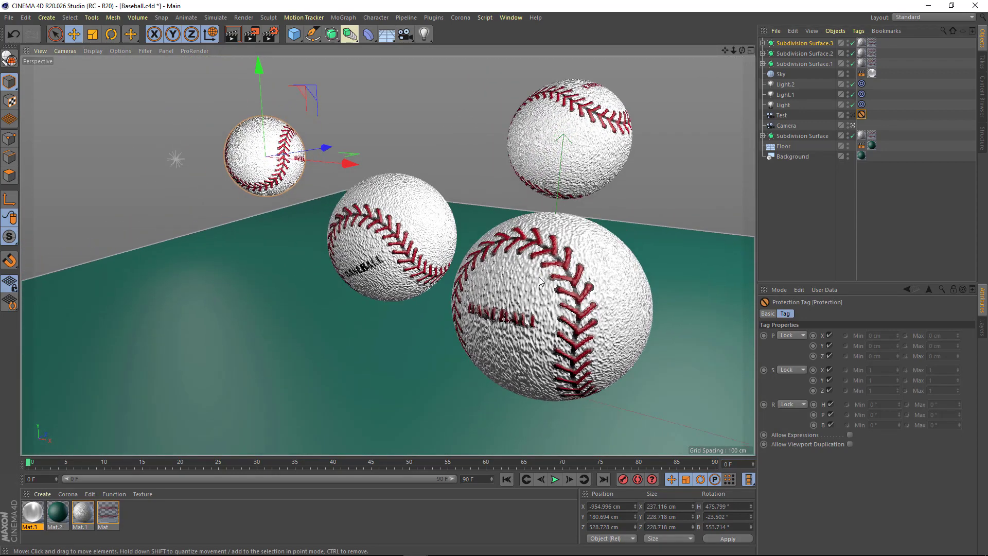
left_click_drag(555, 276, 535, 268, "alt")
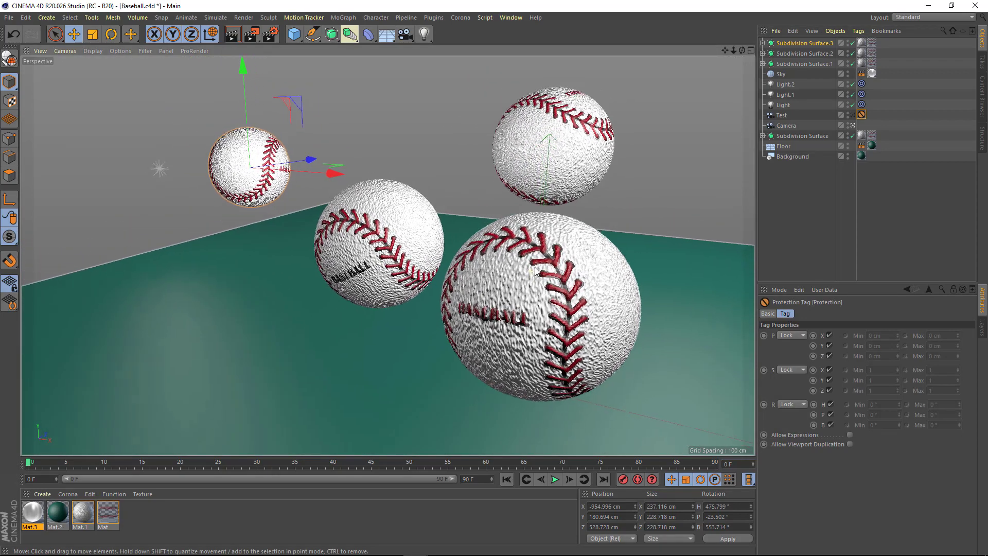
left_click(875, 209)
left_click(251, 34)
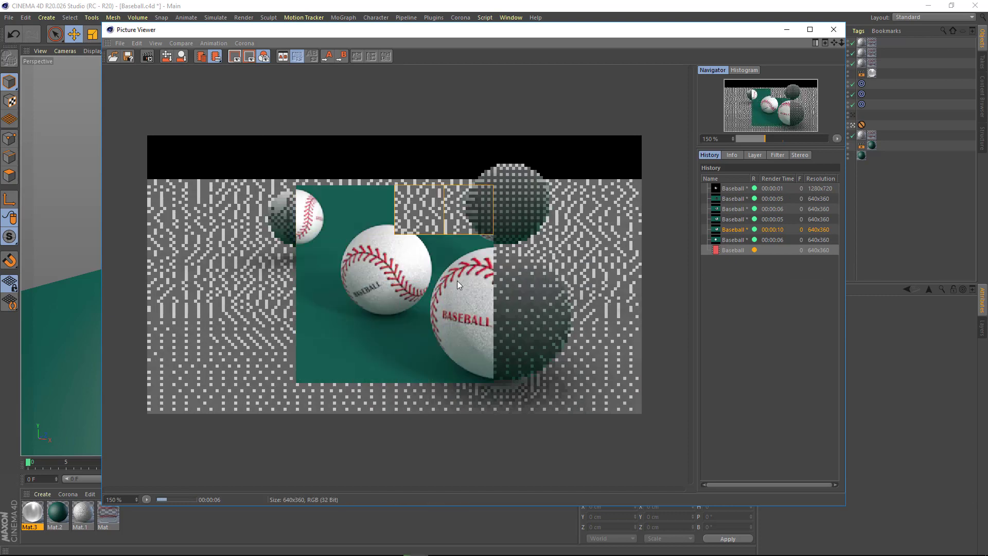
Step: Zoom in on the finished four-baseball render and back out again
scroll(503, 297, "up", 1)
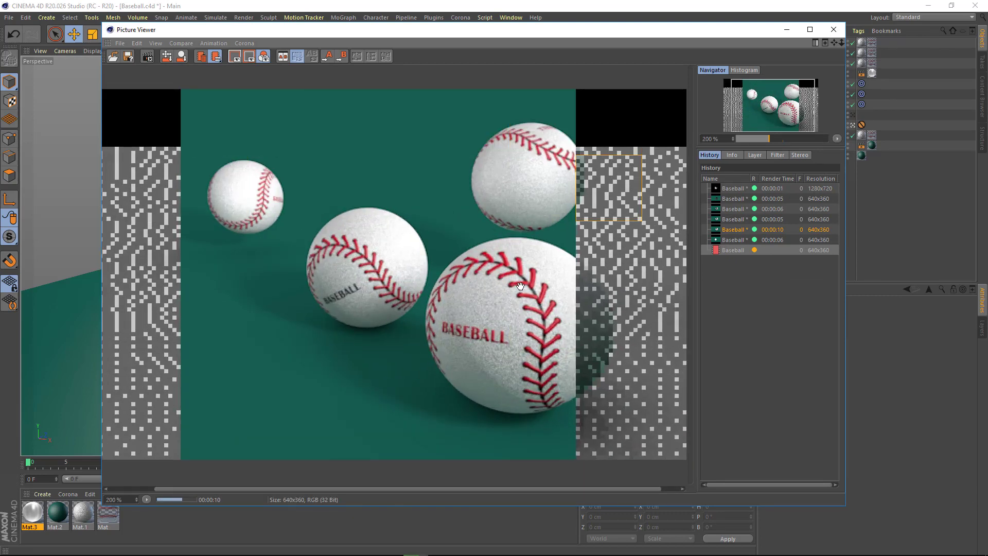
scroll(527, 302, "up", 1)
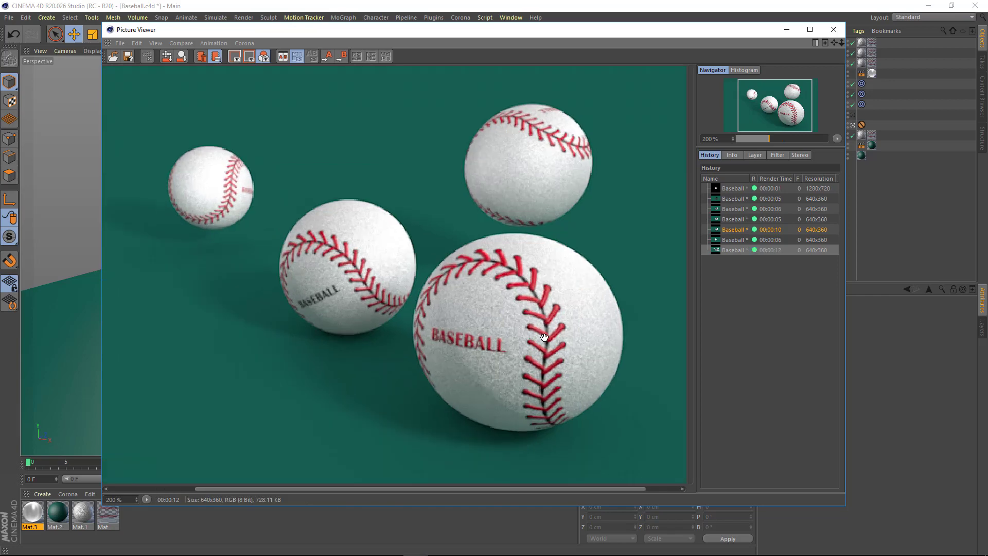
scroll(519, 308, "up", 4)
scroll(508, 314, "down", 2)
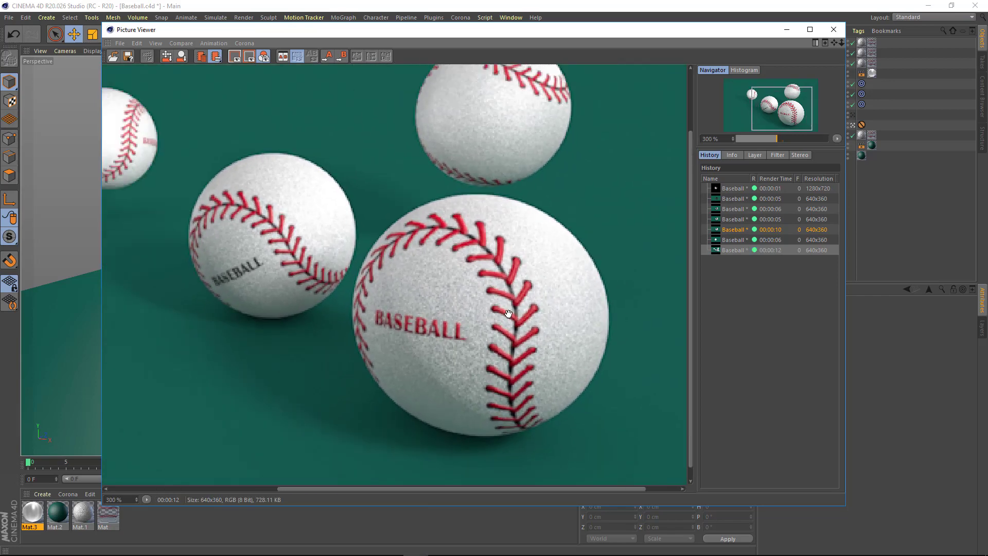
scroll(499, 288, "down", 2)
scroll(488, 251, "down", 1)
Step: Group the four baseball Subdivision Surfaces under a new Null with Alt+G
left_click(834, 29)
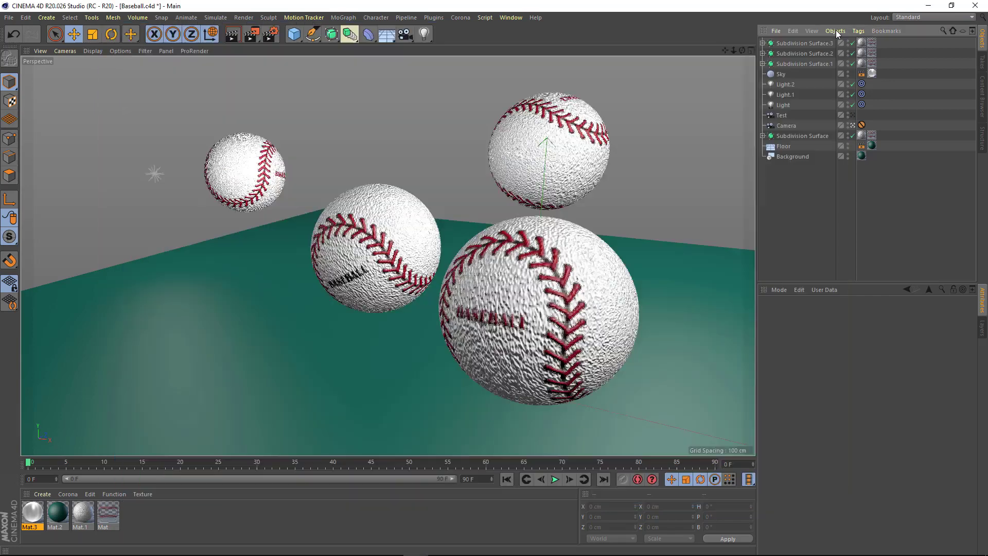
left_click(777, 137)
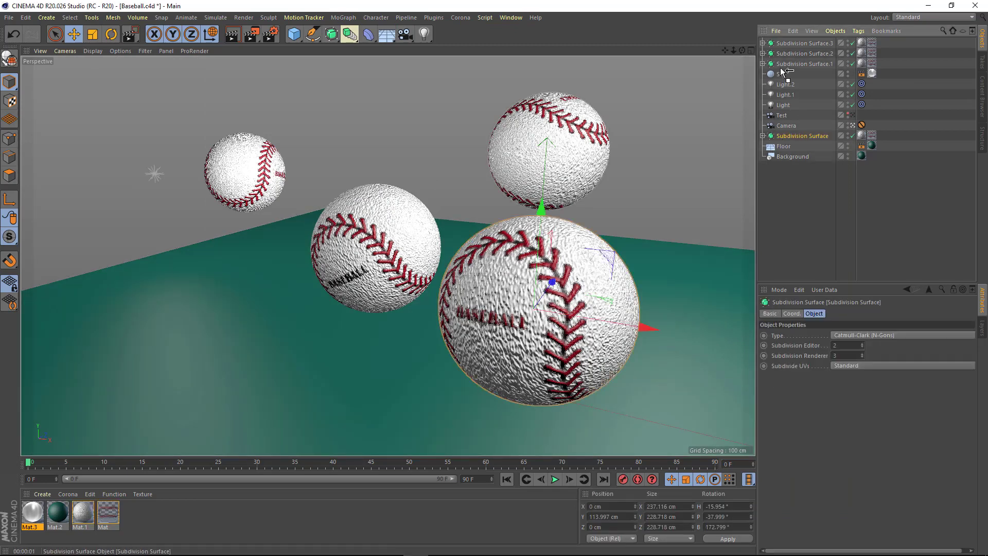
left_click(787, 45, "shift")
key("alt+g")
left_click(764, 44)
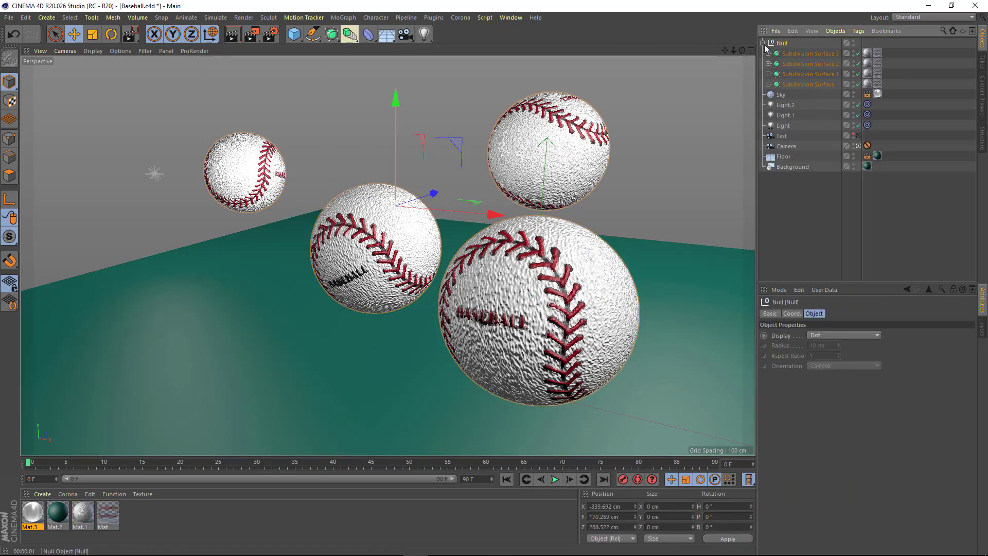
Step: Add a Compositing tag to the Null and check its Object Buffer settings
right_click(784, 48)
mouse_move(818, 50)
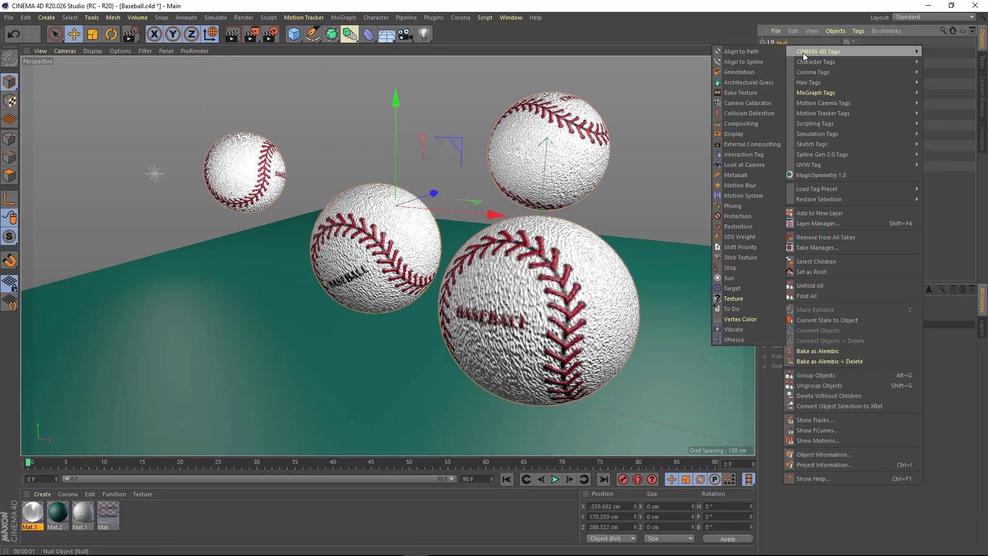
left_click(744, 124)
left_click(933, 316)
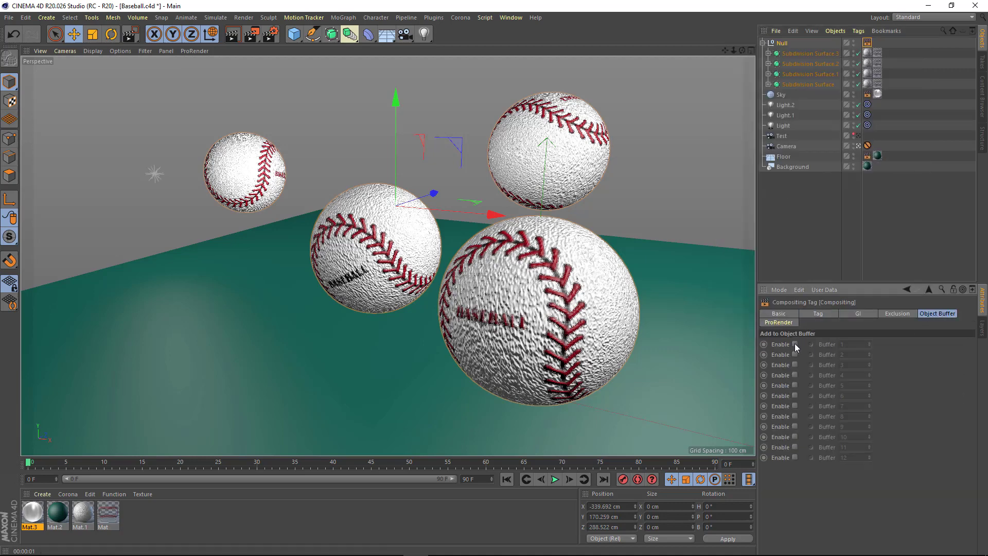
left_click(884, 254)
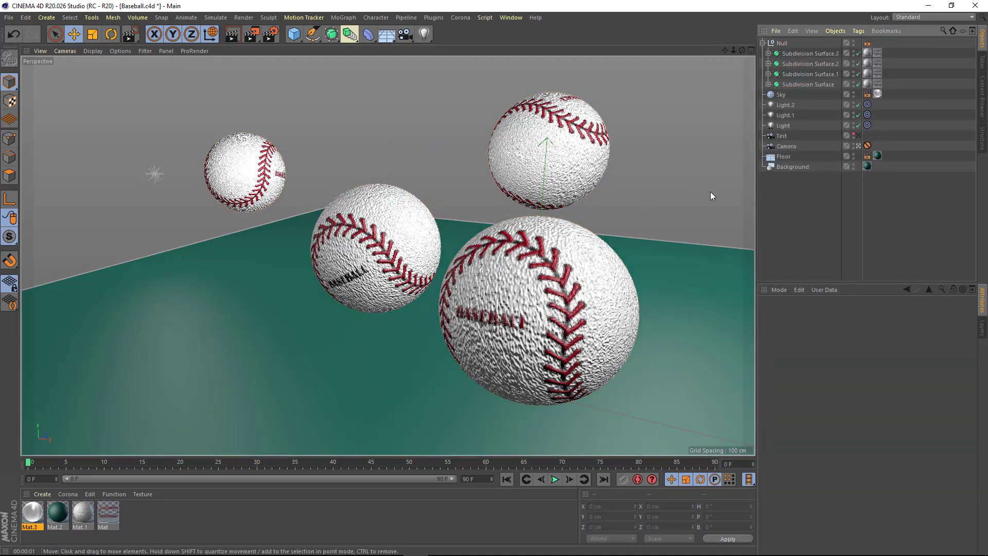
Step: Reposition the top baseball further back and adjust the middle baseball's position
left_click(544, 147)
mouse_move(544, 147)
left_mouse_down()
mouse_move(544, 85)
mouse_move(578, 116)
left_mouse_up()
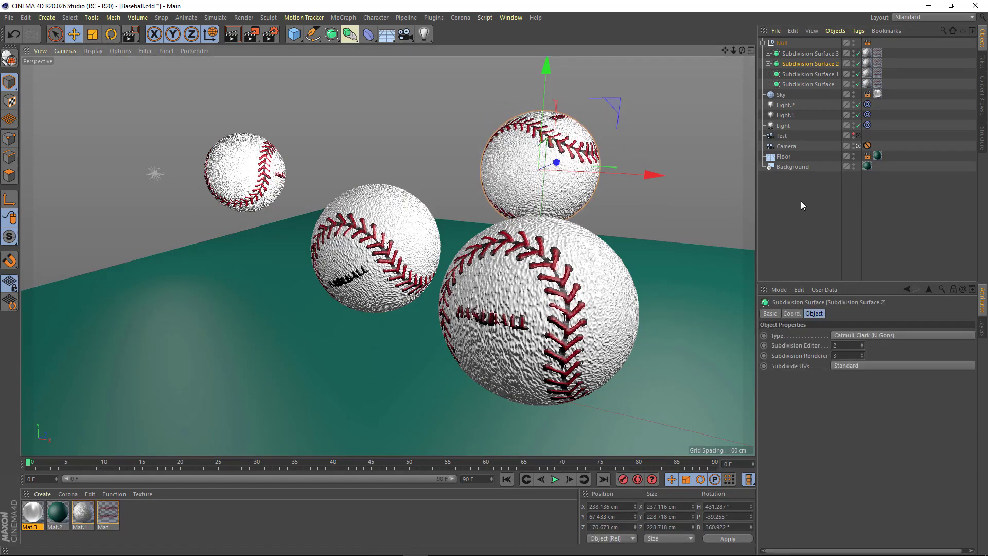
left_click_drag(556, 148, 559, 140)
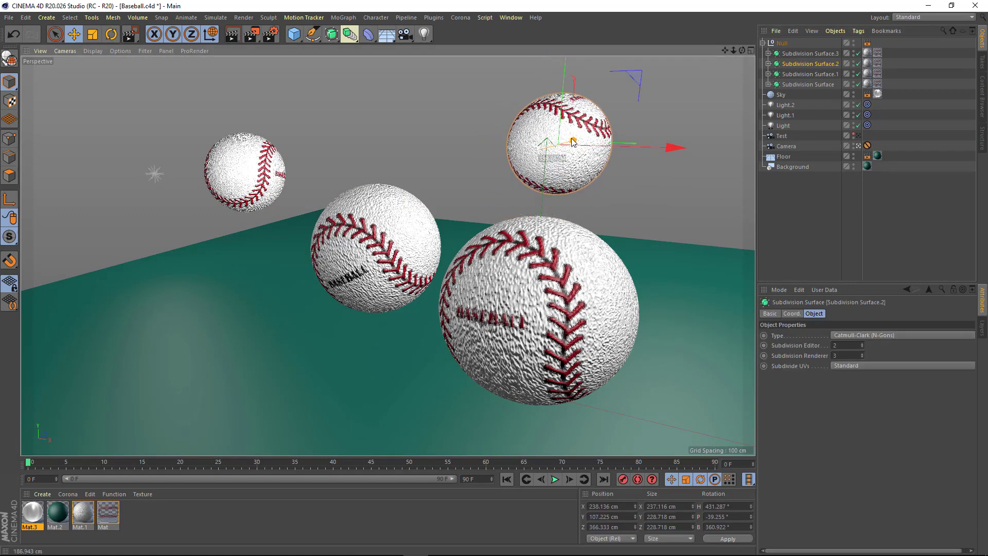
left_click(432, 266)
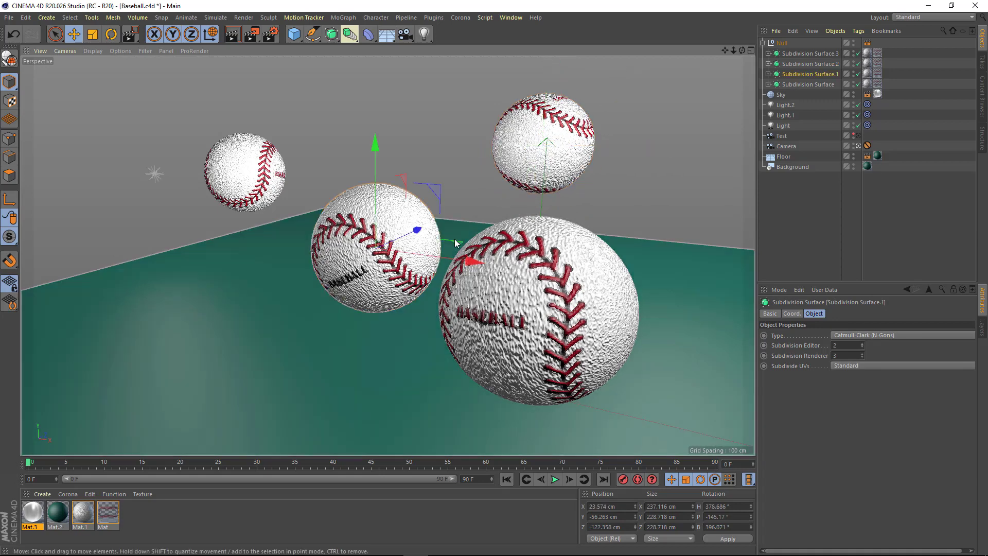
left_click_drag(458, 249, 491, 229)
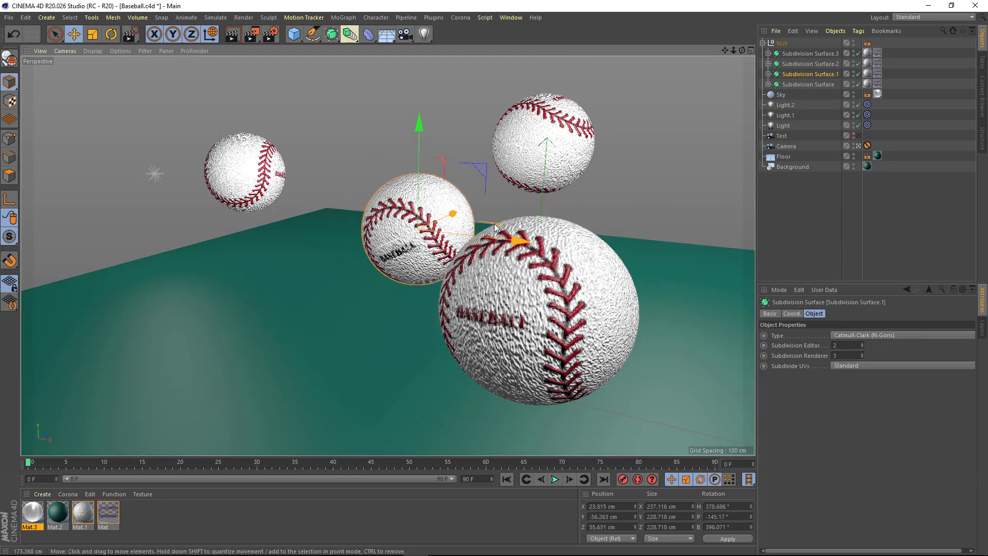
left_click_drag(414, 131, 417, 137)
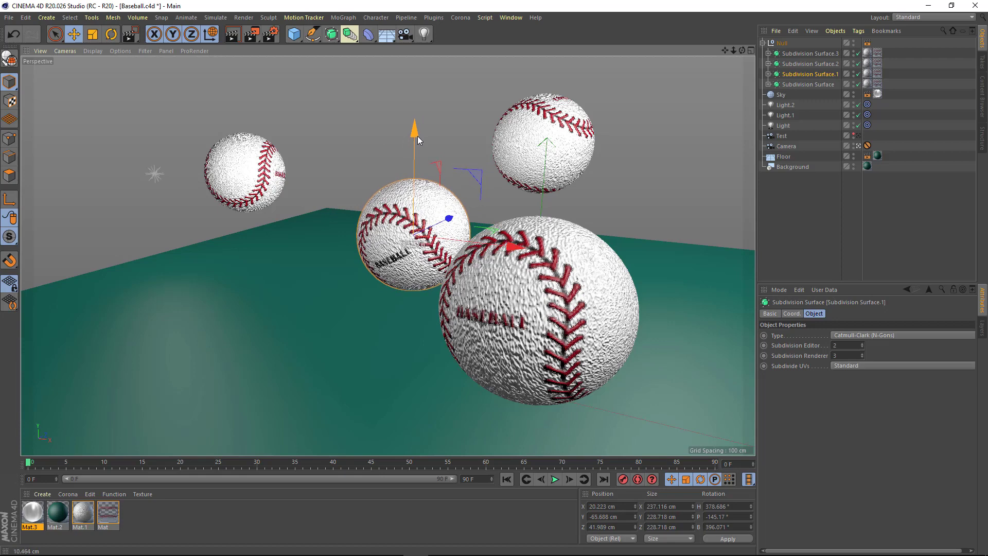
Step: Rotate the middle baseball so its BASEBALL lettering faces the camera
key("r")
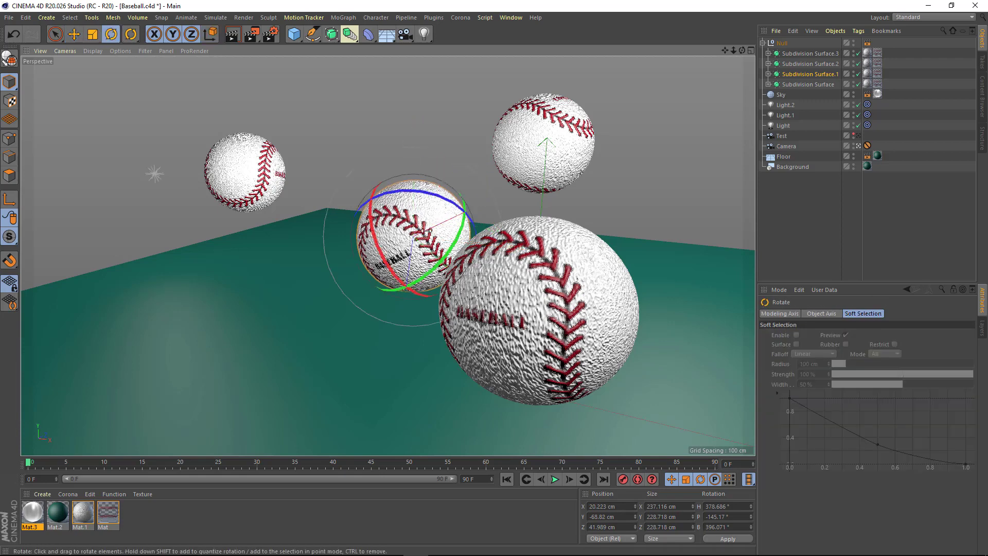
mouse_move(353, 280)
left_mouse_down()
mouse_move(342, 262)
mouse_move(401, 215)
mouse_move(473, 231)
left_mouse_up()
key("e")
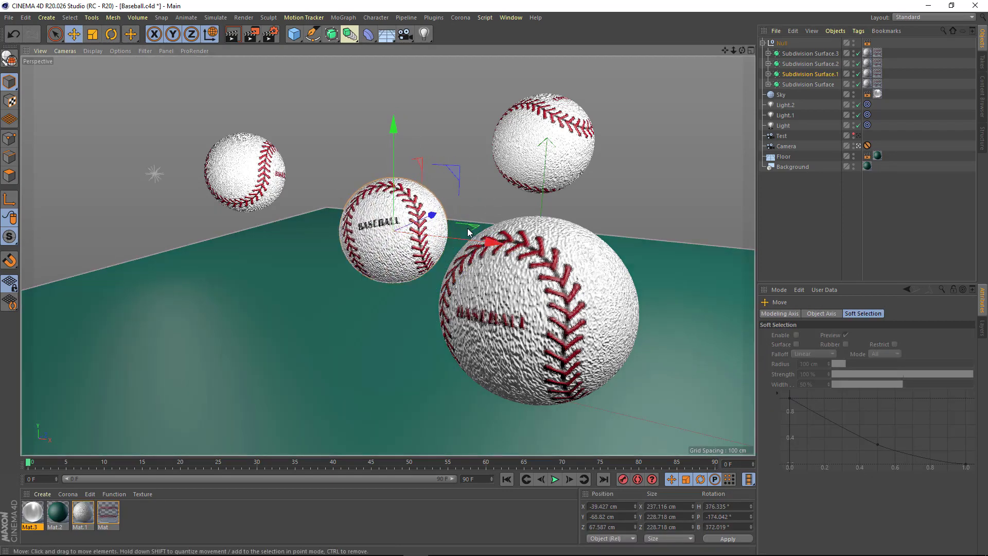
key("r")
mouse_move(430, 263)
left_mouse_down()
mouse_move(382, 197)
mouse_move(456, 199)
left_mouse_up()
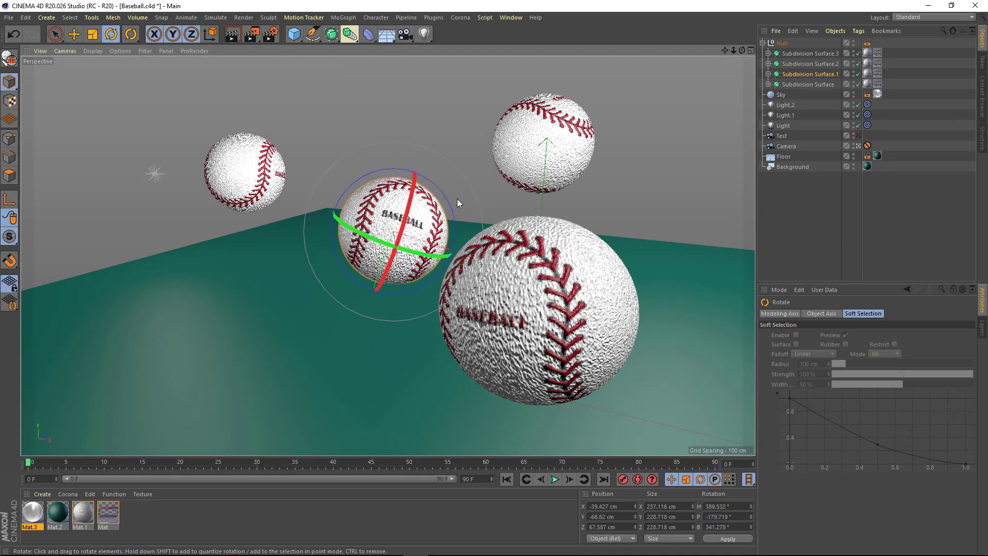
left_click(808, 220)
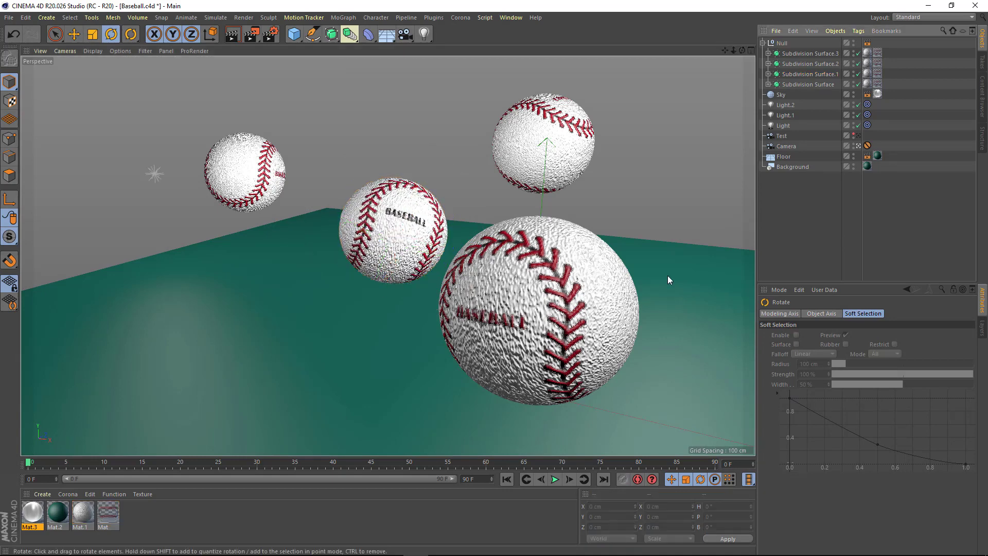
Step: Add an Object Buffer multi-pass in Render Settings and start a 640x360 preview render
left_click(271, 35)
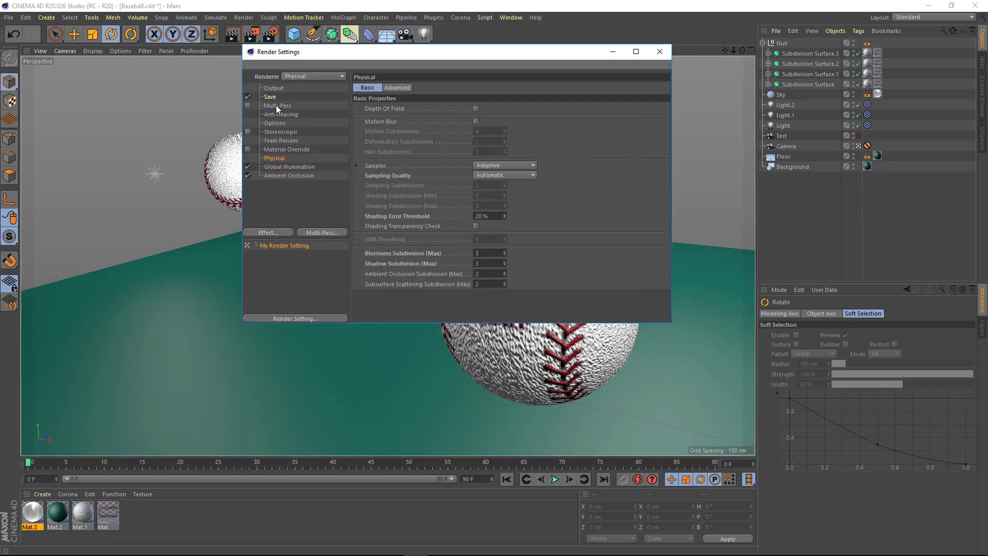
right_click(279, 103)
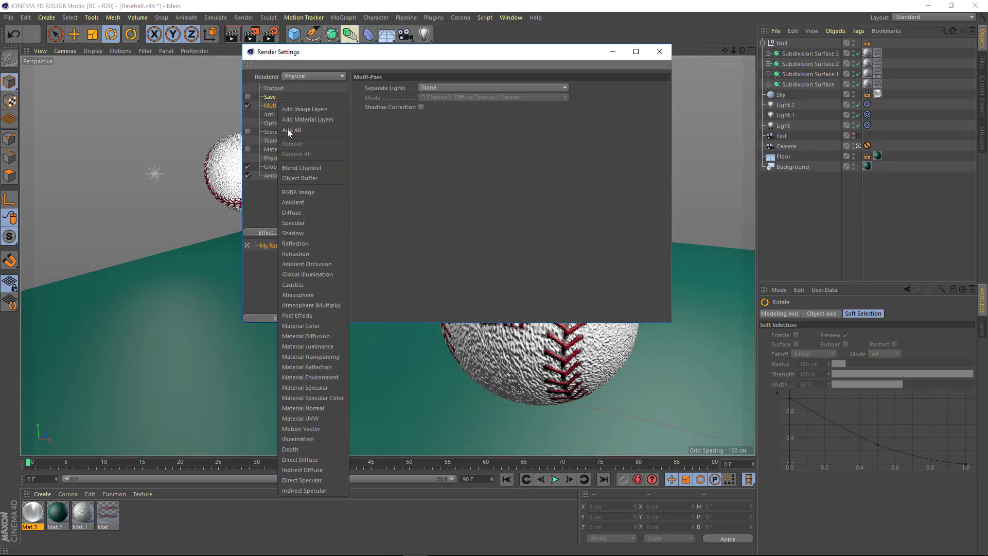
left_click(301, 177)
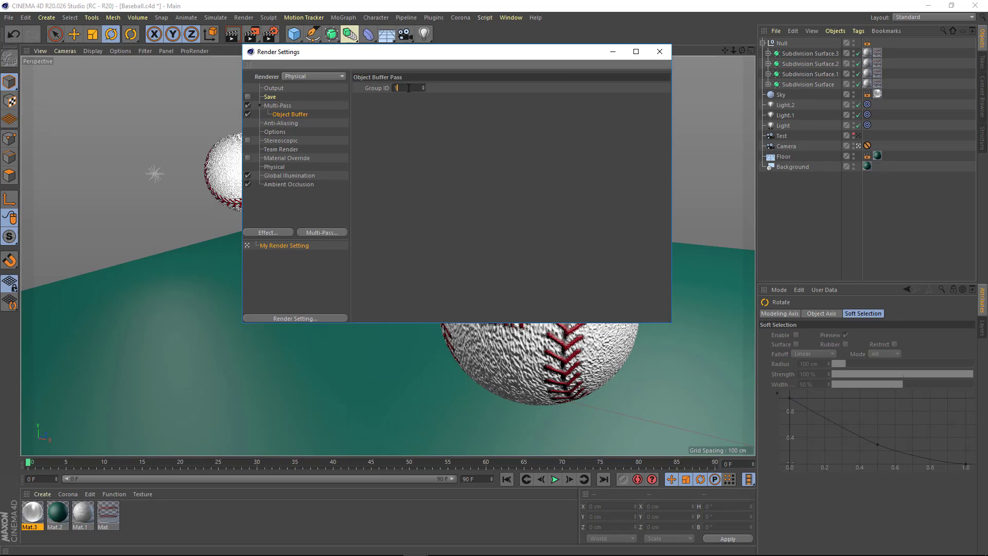
left_click(278, 97)
mouse_move(324, 58)
left_mouse_down()
mouse_move(291, 89)
mouse_move(269, 87)
left_mouse_up()
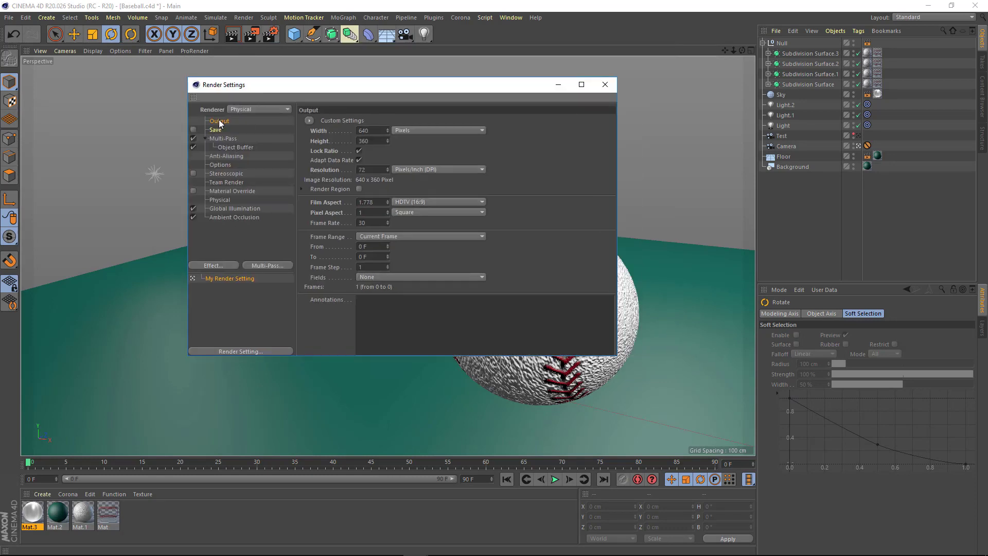
key("shift+r")
left_click_drag(432, 26, 329, 43)
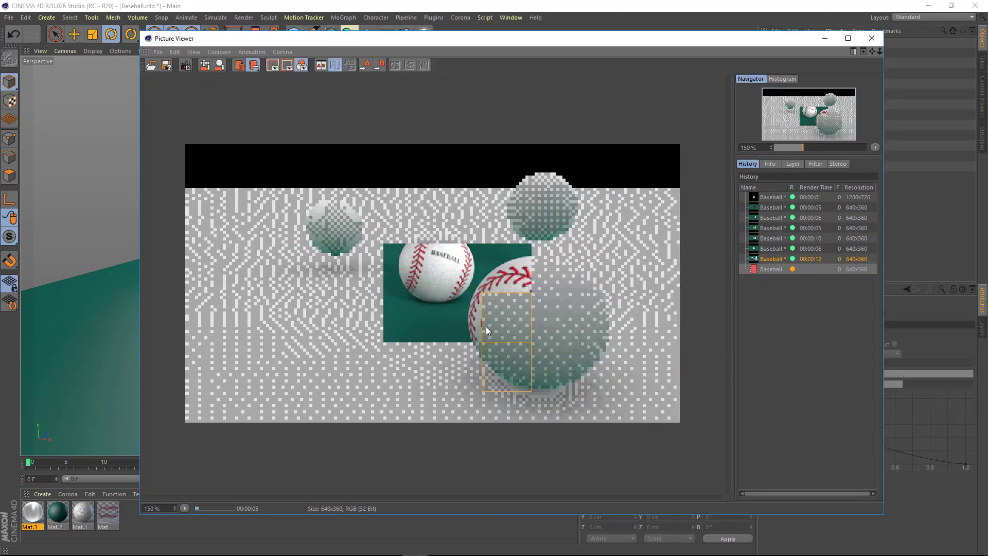
Step: Inspect the finished 640x360 preview in the Picture Viewer's latest History entry, then close it
scroll(508, 317, "up", 1)
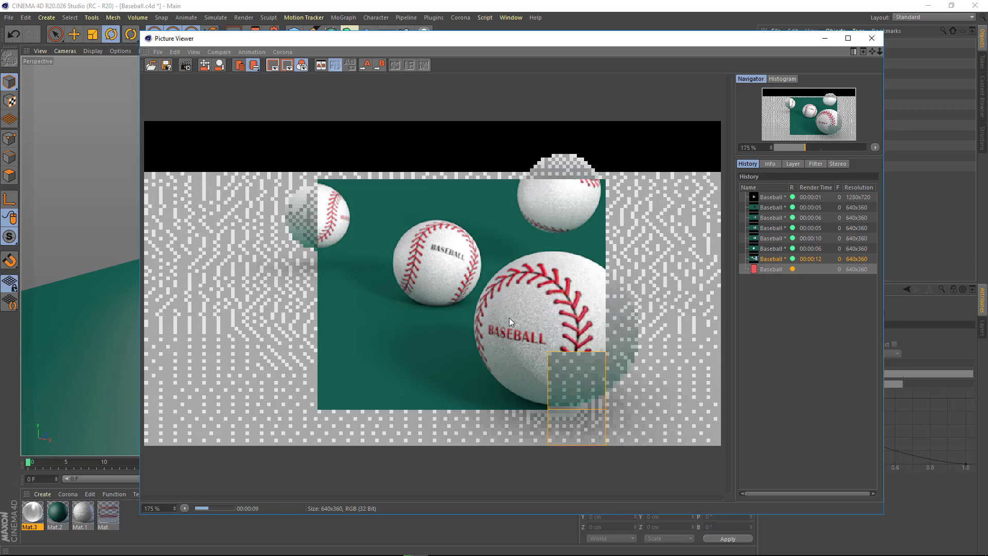
scroll(508, 317, "up", 1)
scroll(509, 317, "down", 1)
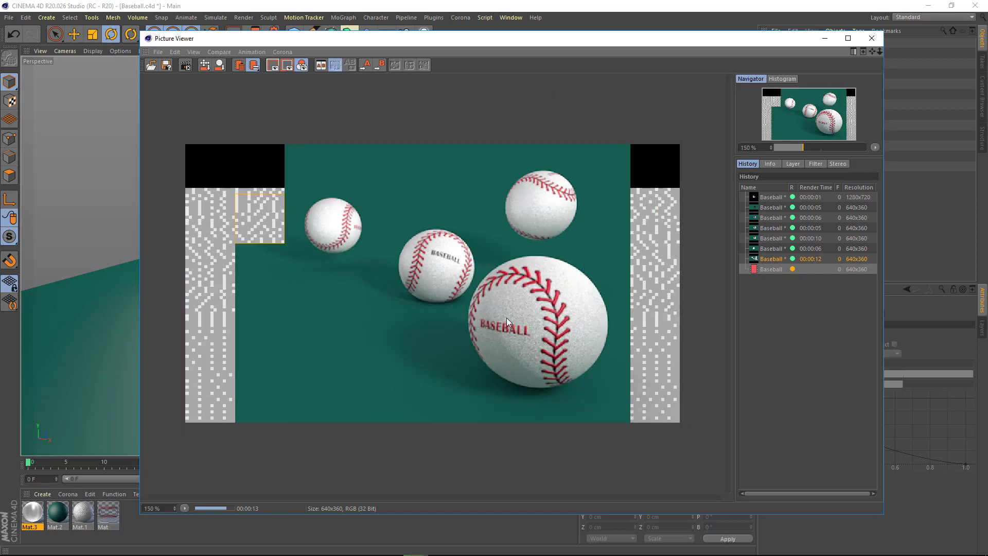
left_click(761, 267)
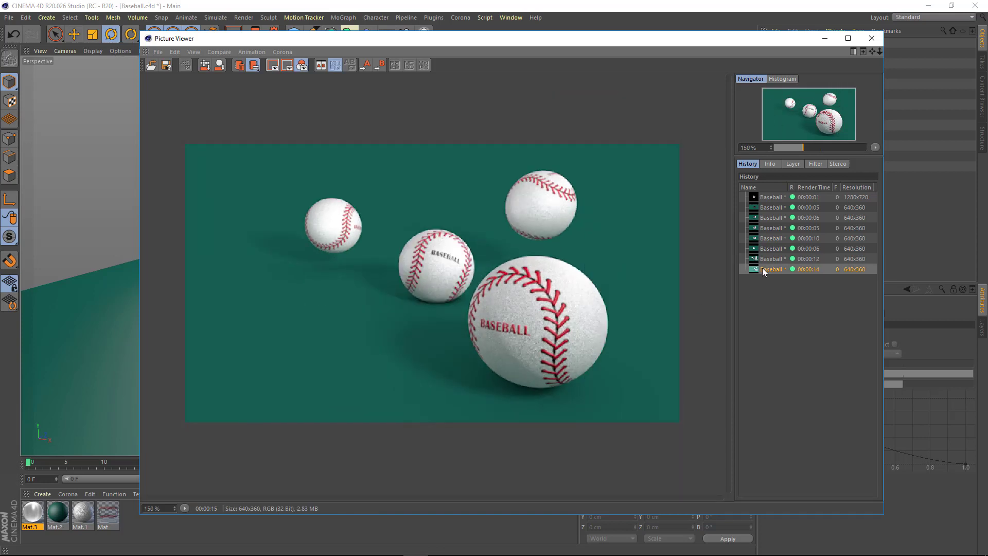
left_click(872, 39)
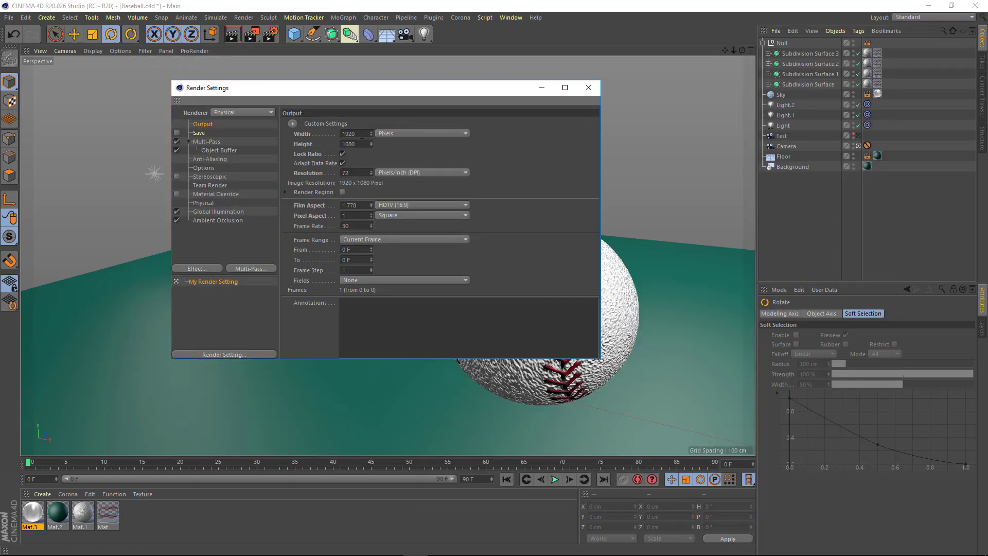
Step: Move the Render Settings window aside and close it, keeping 1920×1080 output
left_click_drag(368, 88, 374, 85)
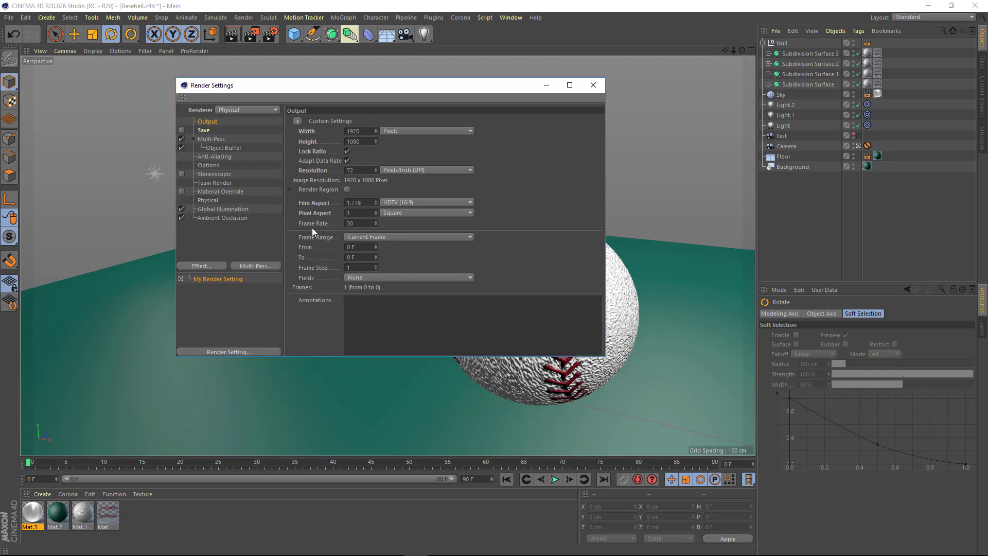
left_click(593, 86)
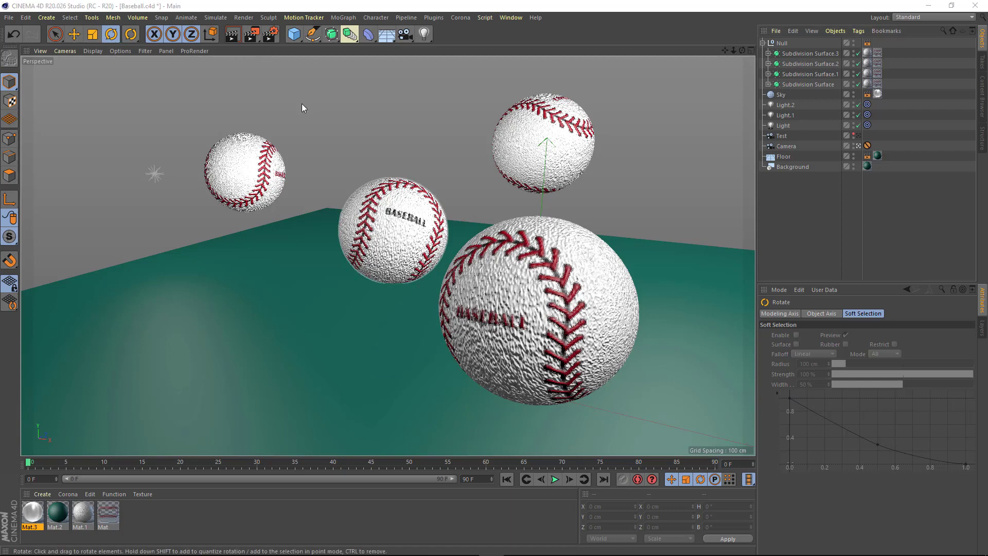
Step: Render the scene at 1920x1080 in the Picture Viewer and inspect it up close
left_click(252, 41)
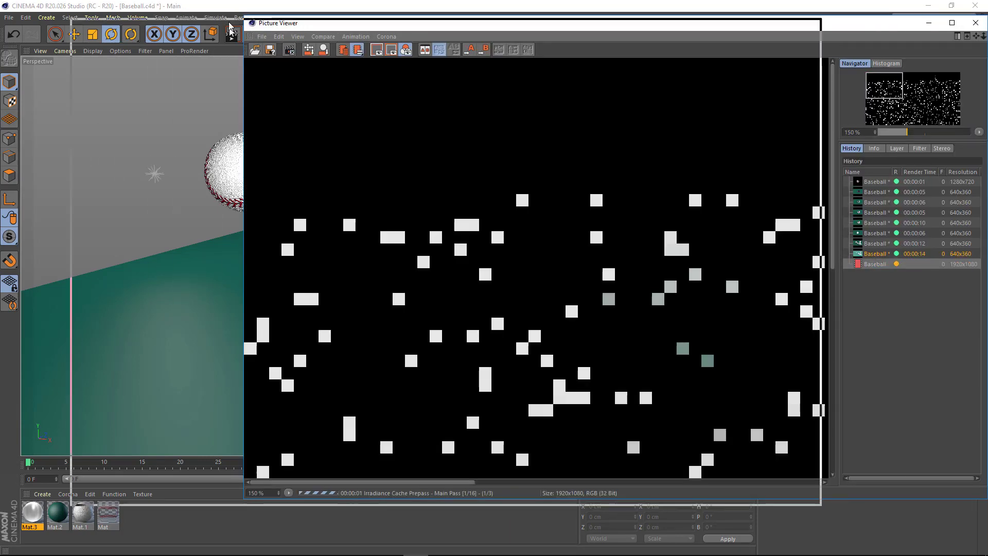
scroll(451, 267, "down", 4)
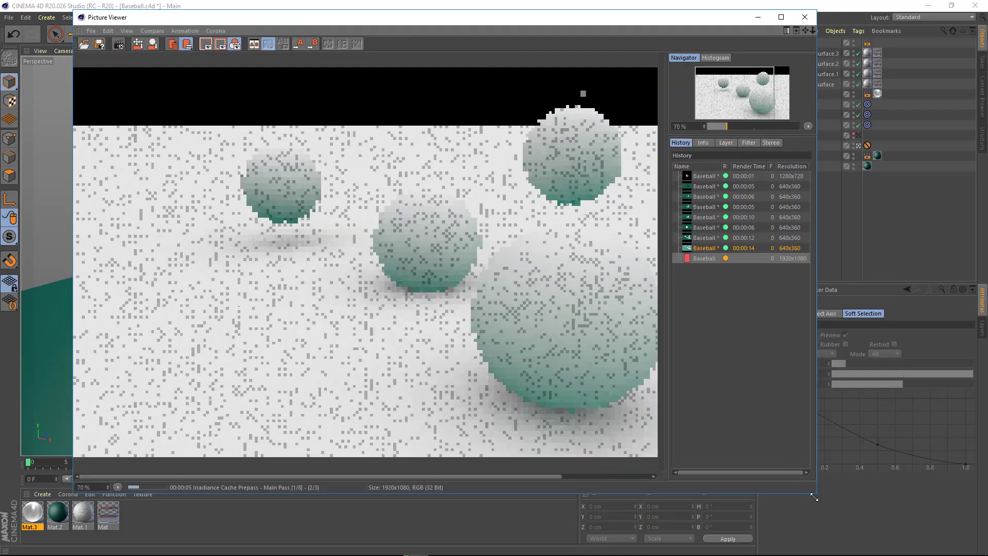
left_click_drag(816, 492, 918, 528)
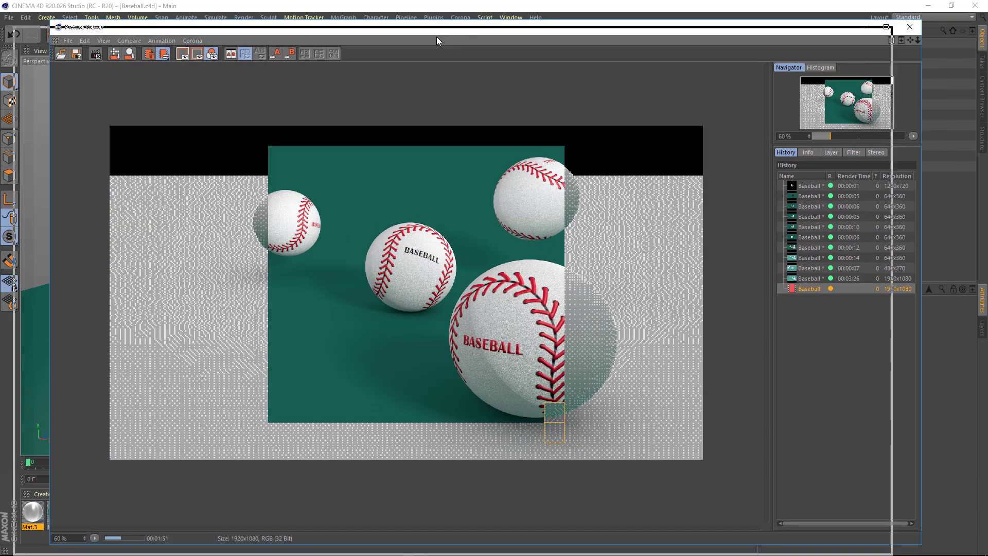
left_click_drag(436, 37, 403, 45)
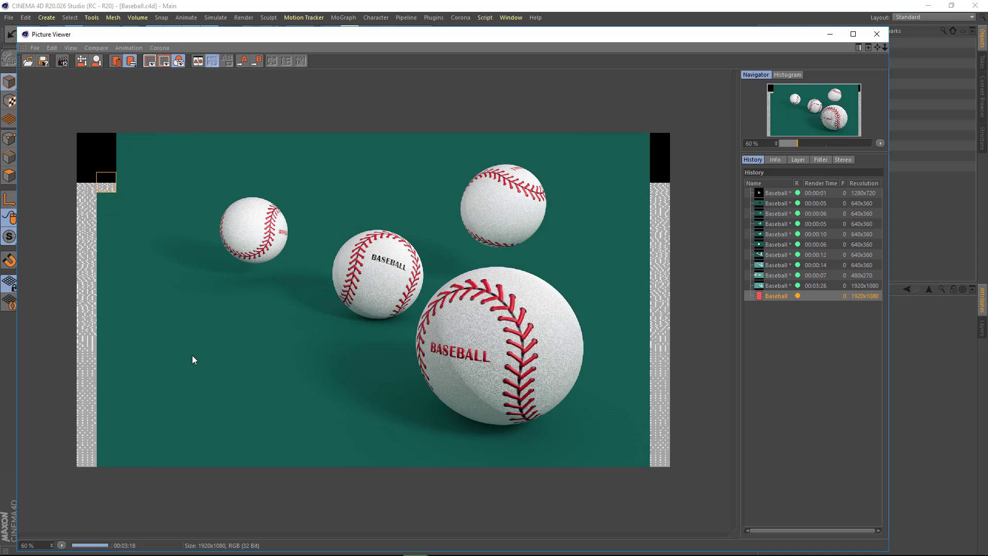
scroll(193, 359, "up", 1)
scroll(453, 308, "up", 2)
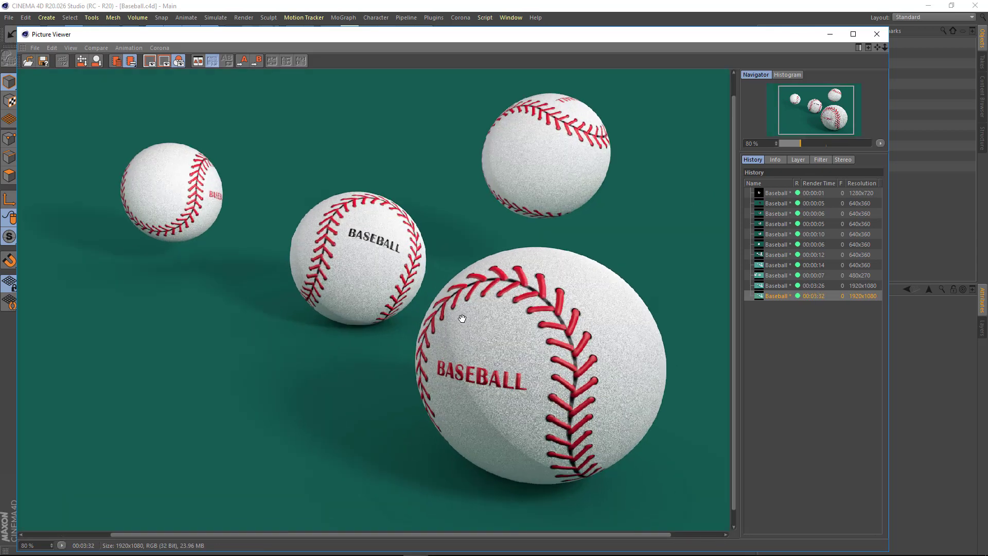
scroll(458, 314, "up", 1)
left_click_drag(364, 281, 370, 298)
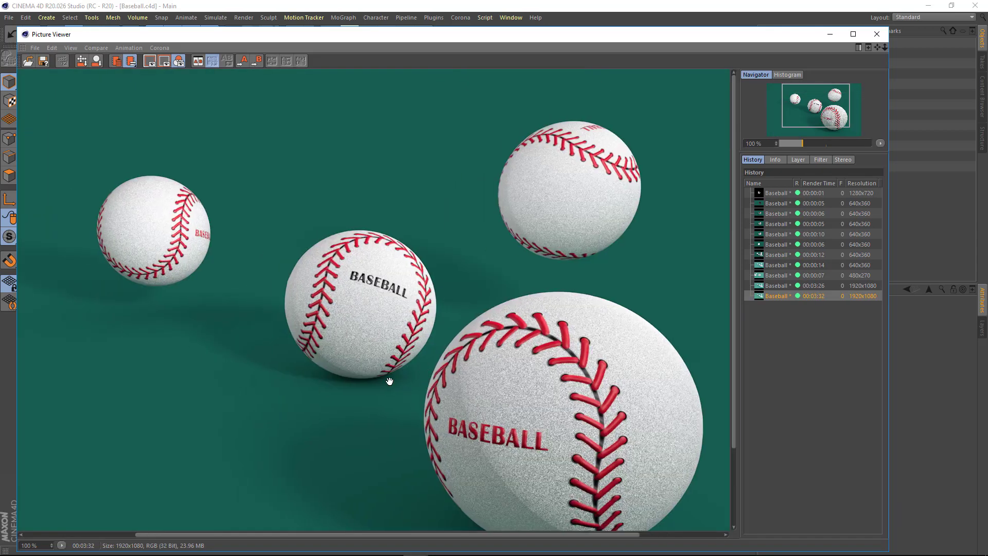
scroll(375, 303, "down", 3)
Step: Save the finished render as a TIF image
left_click(44, 63)
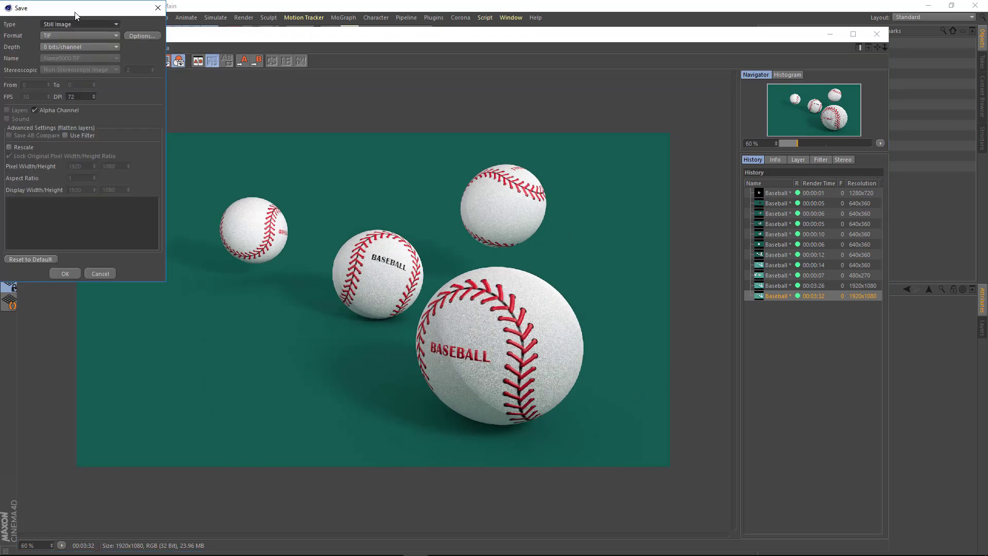
left_click_drag(76, 7, 171, 98)
left_click(149, 119)
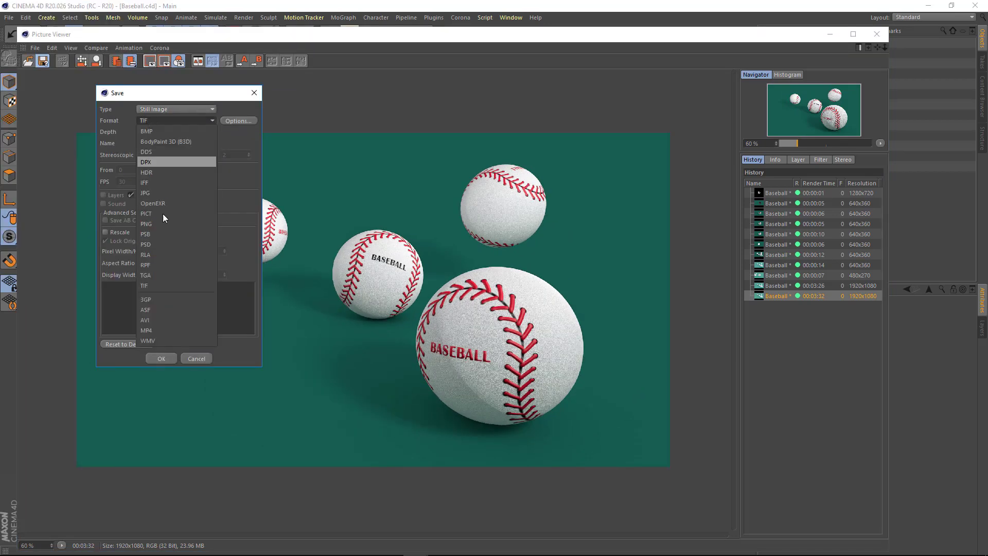
left_click(154, 276)
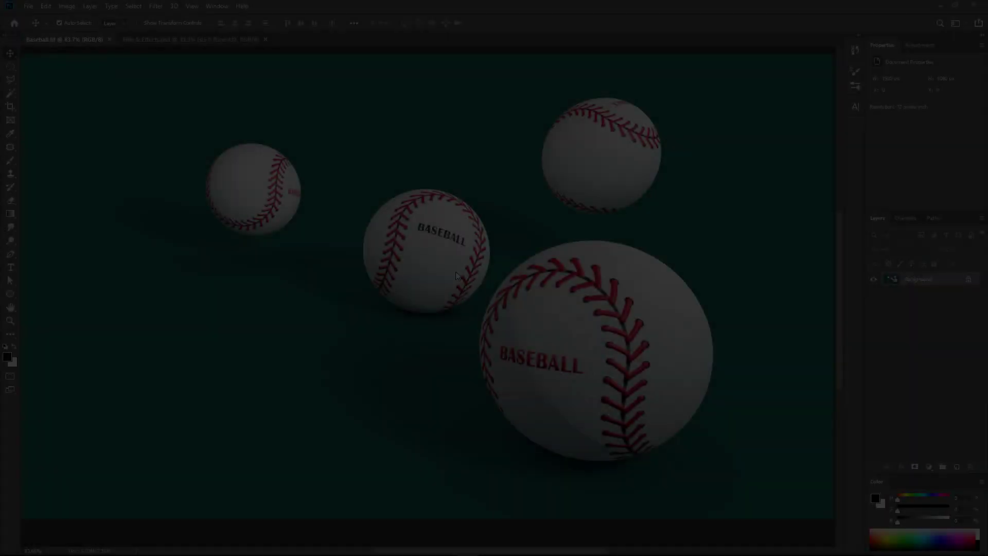
Step: Bring the sci-fi flares layer into Baseball.tif and invert it to white
scroll(425, 256, "down", 2, "alt")
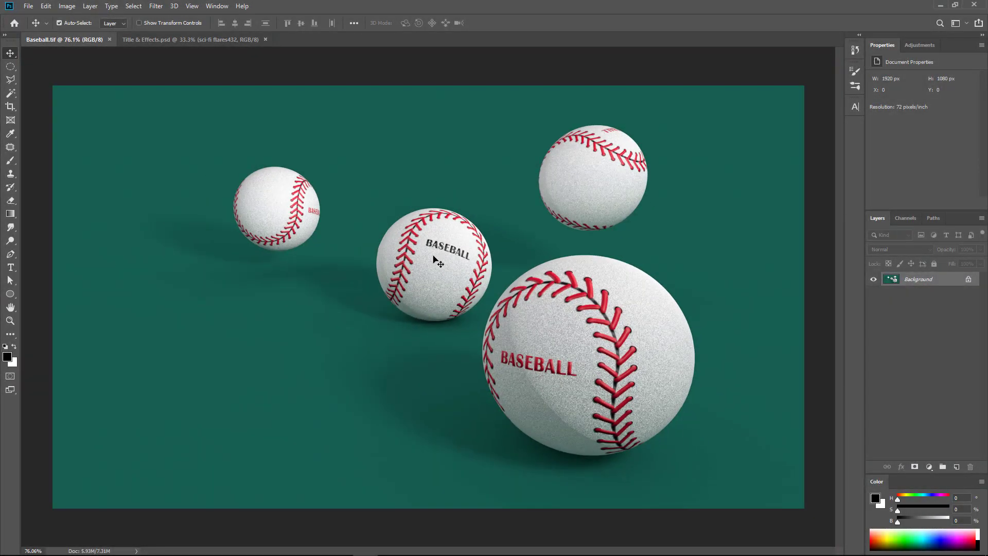
left_click(216, 40)
left_click_drag(410, 279, 438, 285)
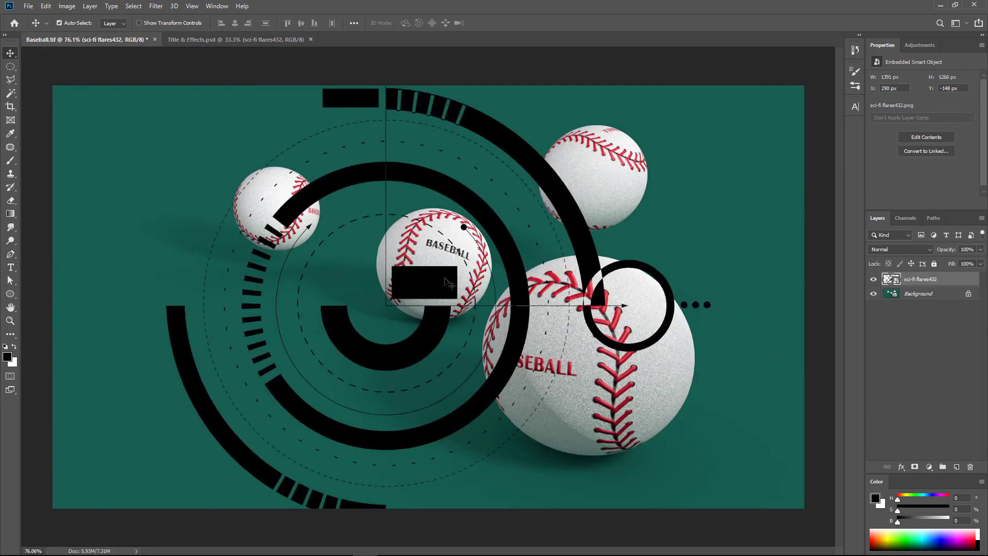
left_click(74, 8)
mouse_move(108, 33)
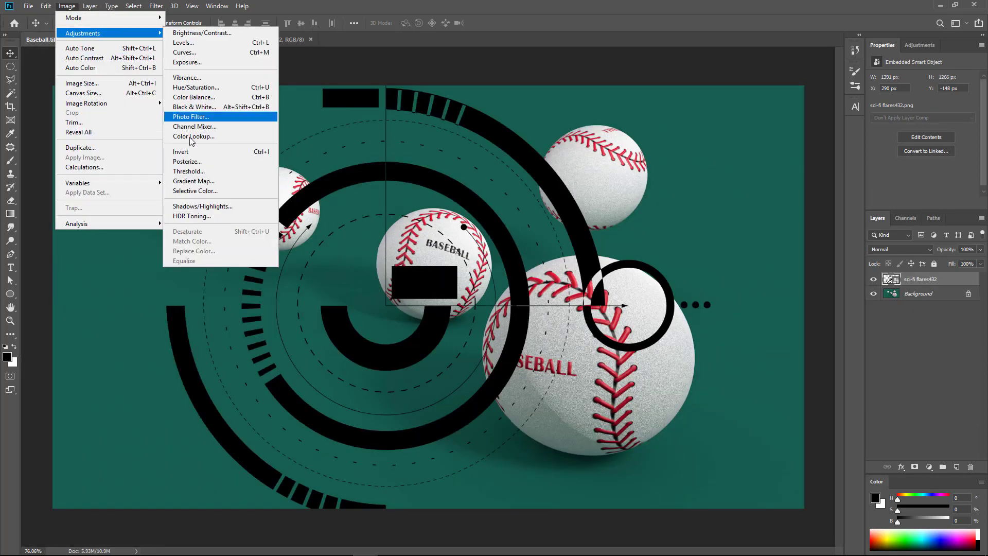
left_click(208, 153)
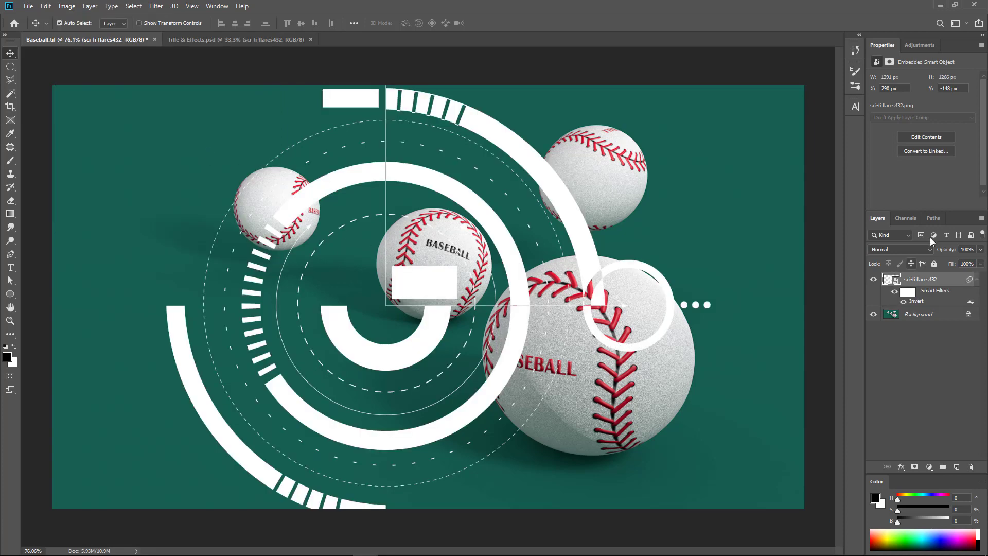
Step: Mask the flares with the Object Buffer 1 channel so they sit behind the balls
left_click(905, 218)
left_click(887, 297)
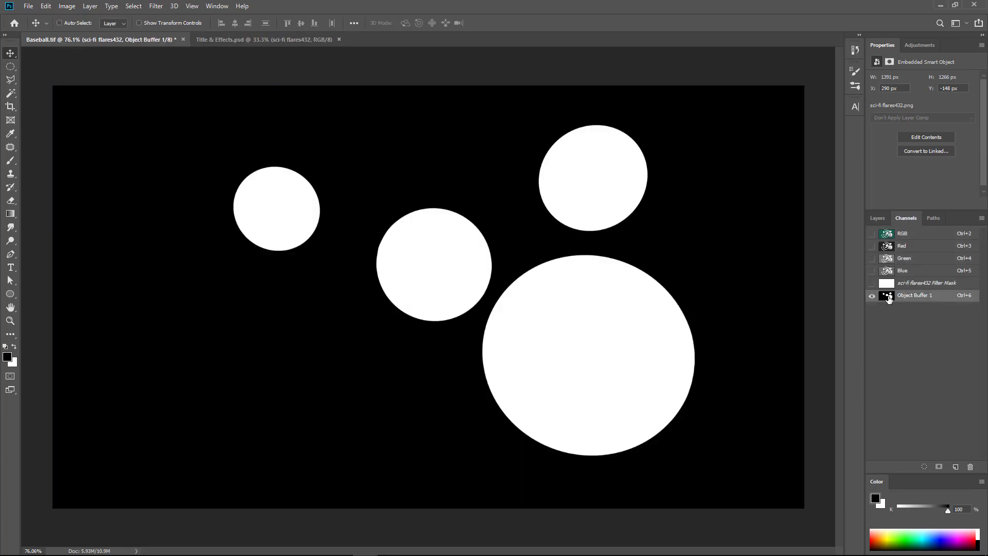
key("ctrl+2")
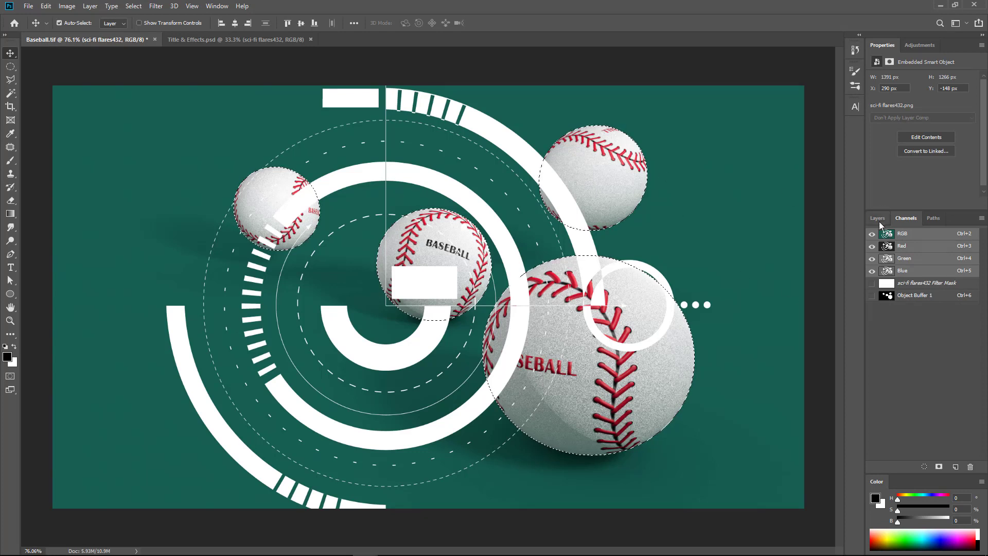
left_click(878, 218)
left_click(914, 466)
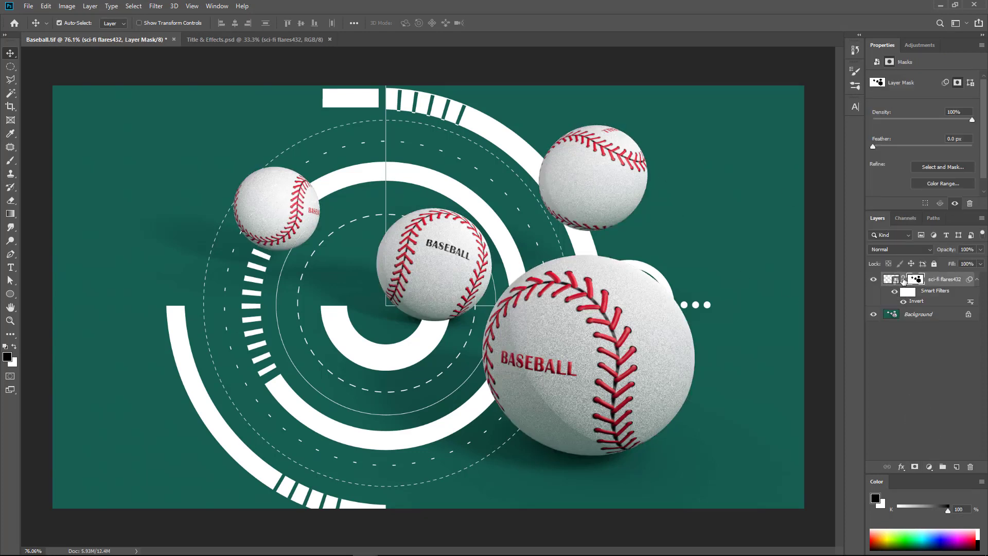
left_click(894, 280)
key("ctrl+t")
Step: Shrink the HUD rings to 76% and rotate them 180 degrees
left_click(503, 217)
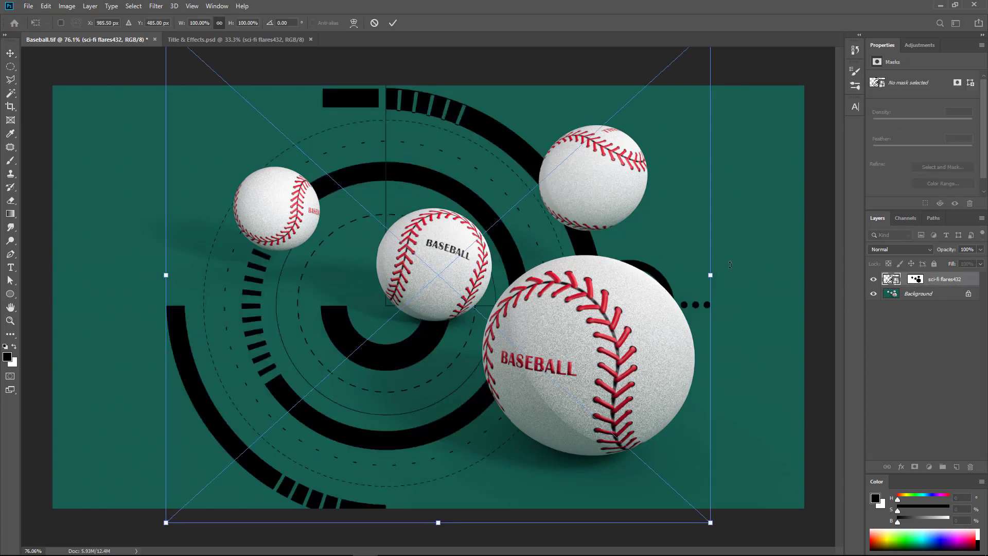
left_click_drag(458, 169, 467, 168)
right_click(445, 157)
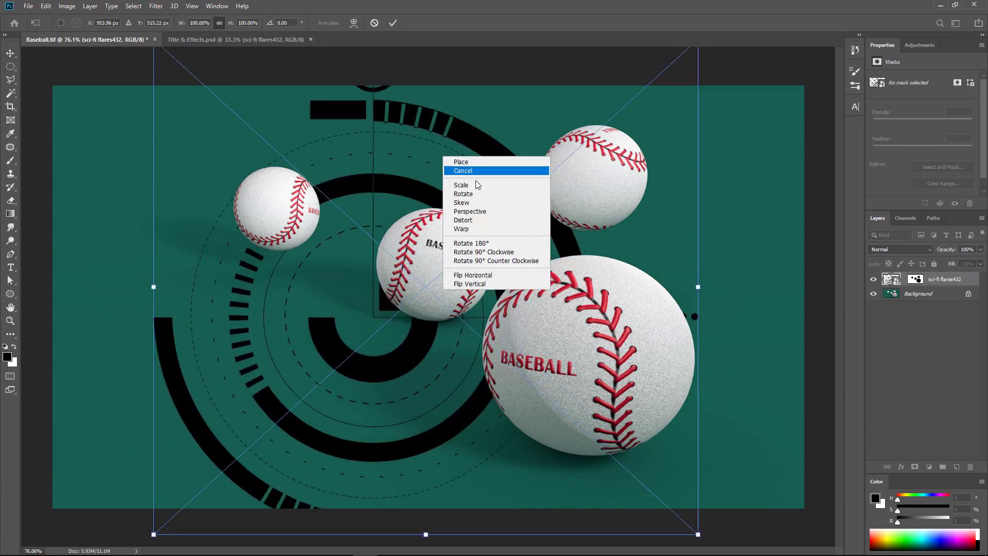
left_click(474, 186)
left_click_drag(698, 288, 570, 287)
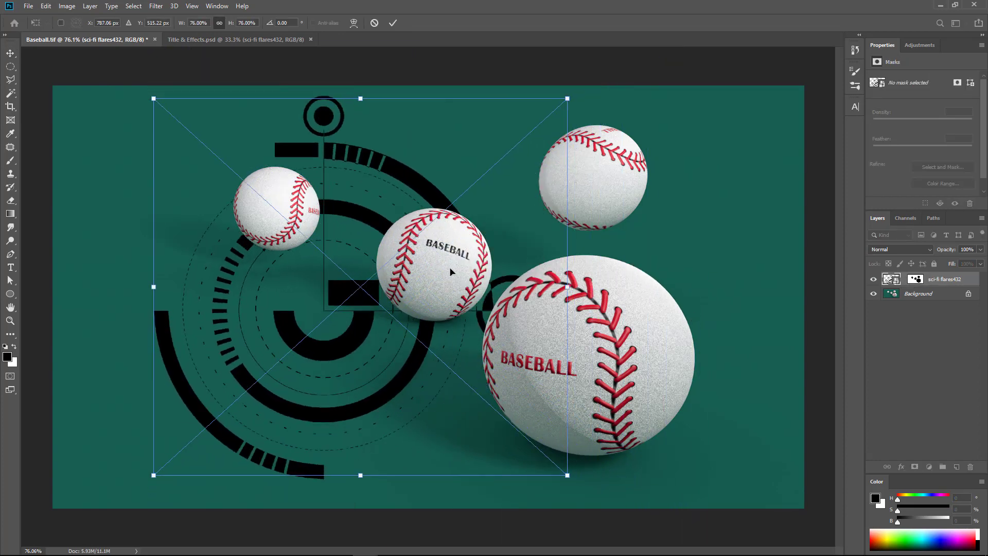
left_click_drag(453, 273, 518, 279)
right_click(405, 216)
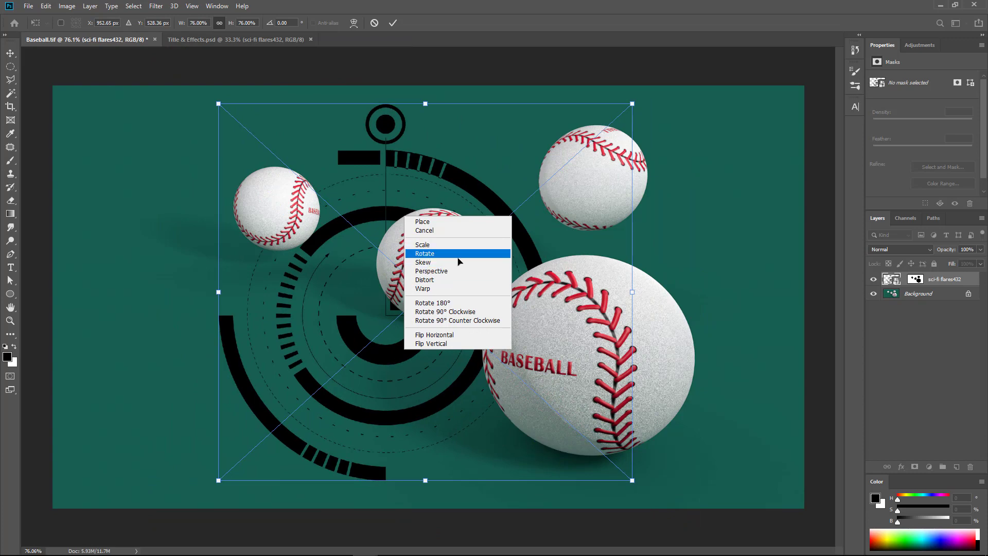
left_click(460, 261)
mouse_move(460, 261)
left_mouse_down()
mouse_move(468, 263)
mouse_move(423, 271)
left_mouse_up()
Step: Distort and skew the rings into perspective so they lie flat on the floor
right_click(425, 209)
left_click(445, 272)
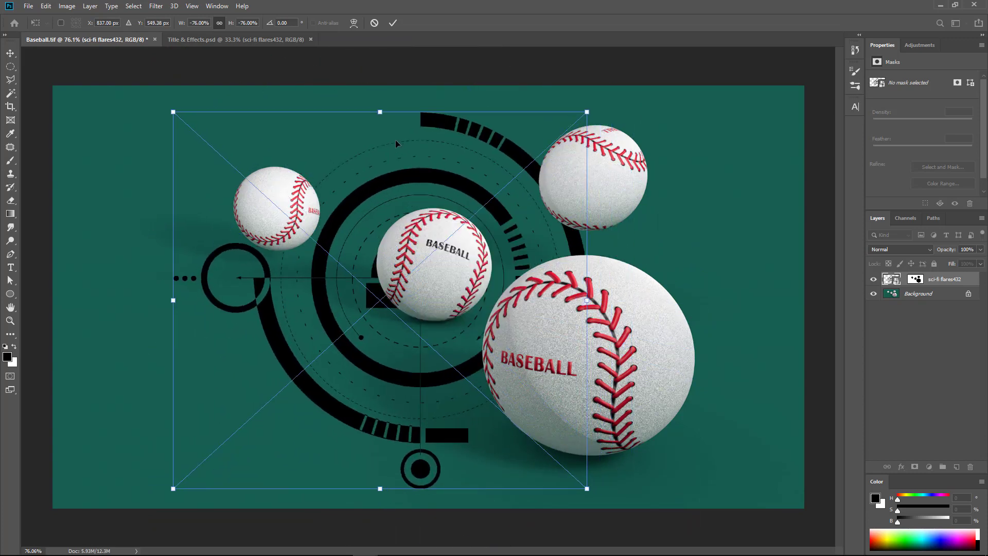
left_click_drag(381, 116, 388, 240)
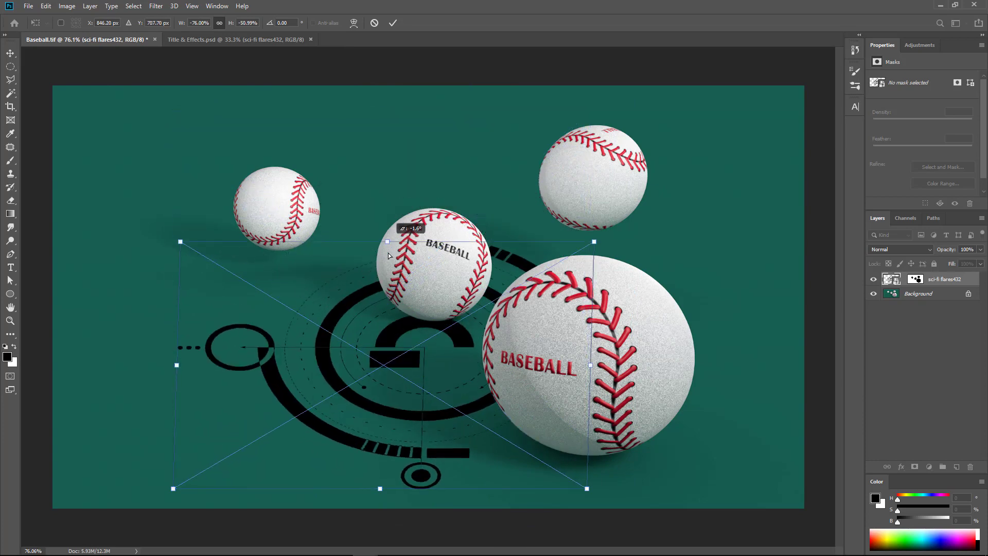
left_click_drag(458, 337, 466, 301)
right_click(466, 301)
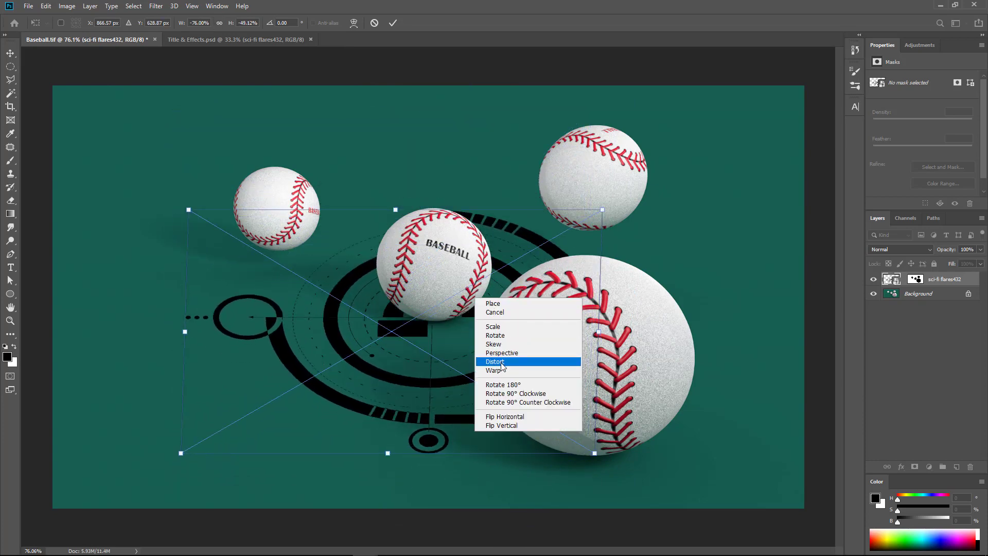
left_click(514, 362)
left_click_drag(594, 453, 616, 455)
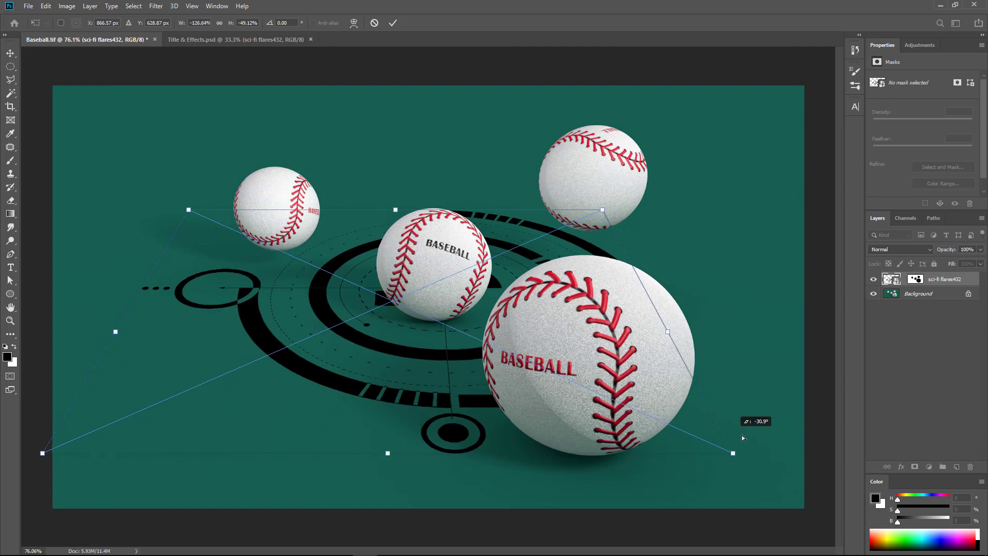
left_click_drag(747, 438, 721, 431)
left_click_drag(489, 301, 463, 327)
Step: Rescale, flatten and reposition the floor rings beneath the baseballs
right_click(463, 327)
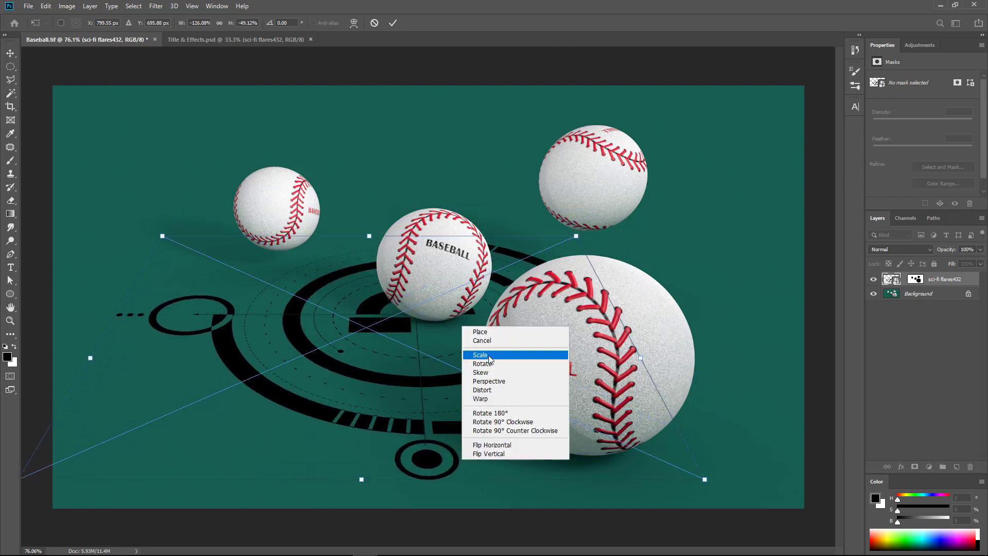
left_click(490, 358)
left_click_drag(576, 236, 625, 218)
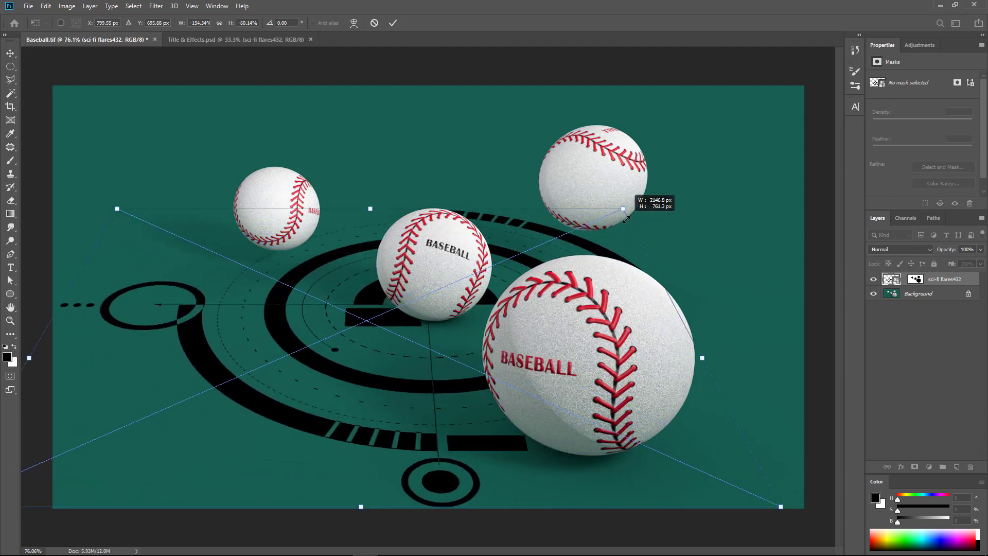
left_click_drag(440, 272, 450, 258)
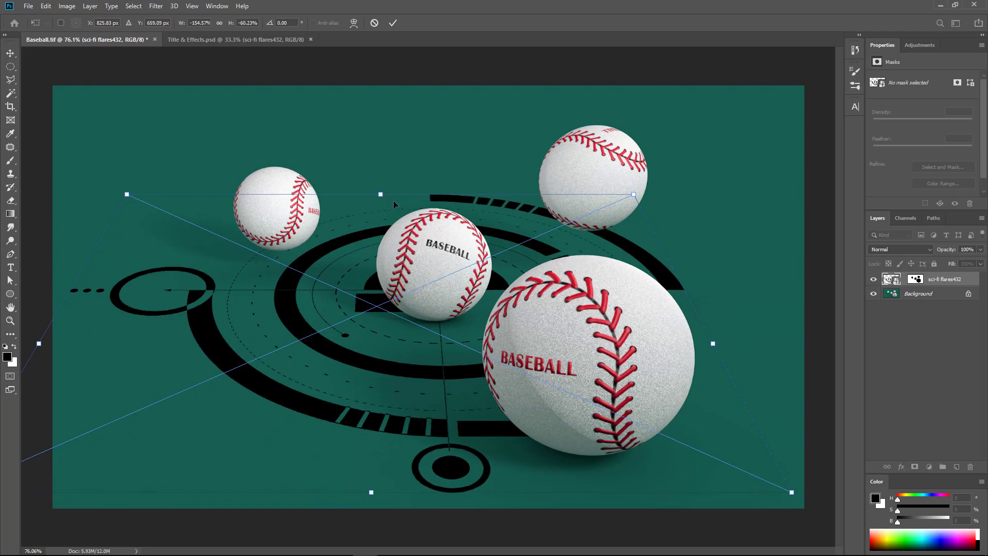
right_click(392, 237)
left_click(412, 307)
left_click_drag(380, 195, 379, 203)
mouse_move(494, 303)
left_mouse_down()
mouse_move(480, 324)
mouse_move(489, 322)
left_mouse_up()
left_click_drag(373, 227, 372, 232)
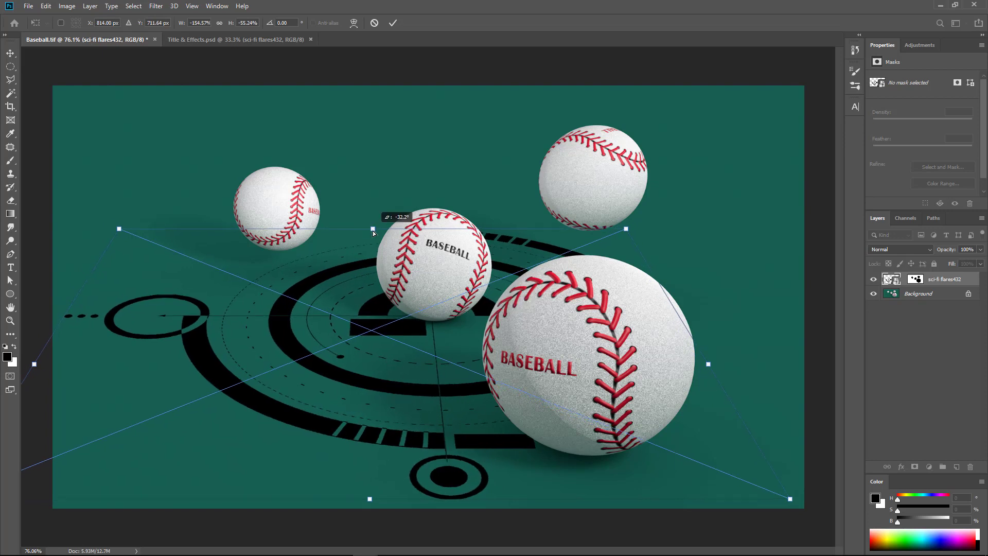
mouse_move(504, 367)
left_mouse_down()
mouse_move(515, 366)
mouse_move(478, 340)
left_mouse_up()
Step: Commit the transform, invert the rings, and set them to Overlay at 30% fill
key("Return")
key("ctrl+i")
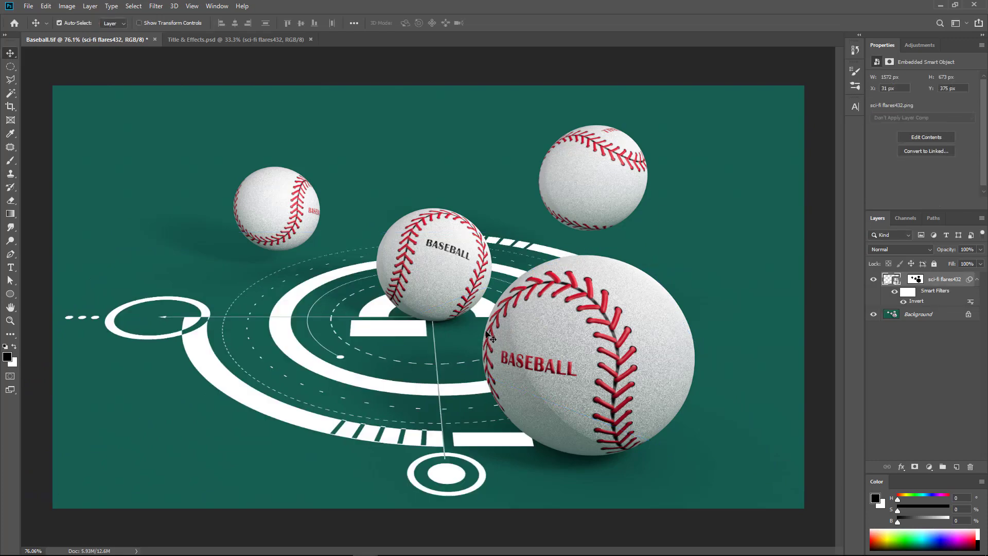
left_click(911, 252)
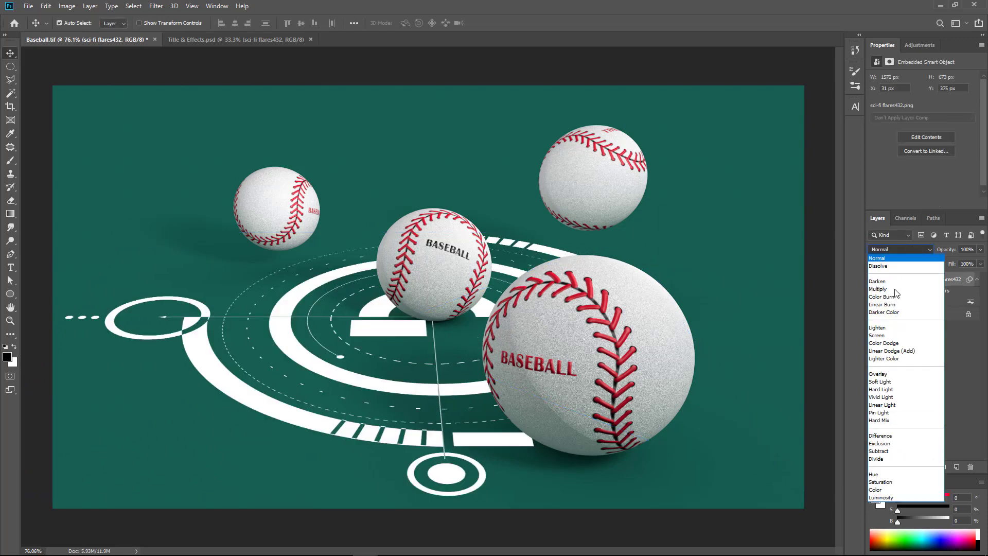
left_click(883, 377)
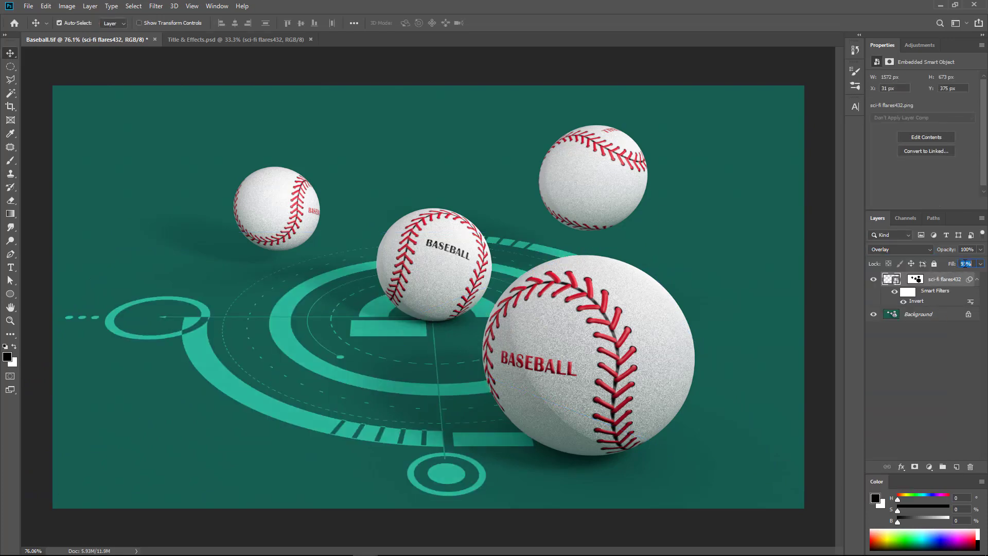
left_click_drag(953, 265, 850, 291)
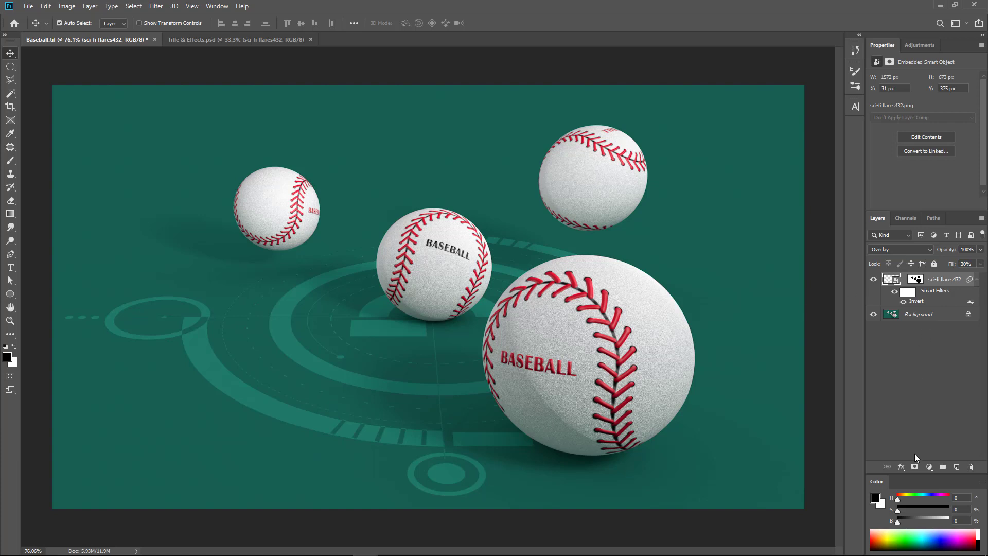
Step: Group the rings, paint out parts near the upper baseballs in the group mask, and nudge them 2 px
key("ctrl+g")
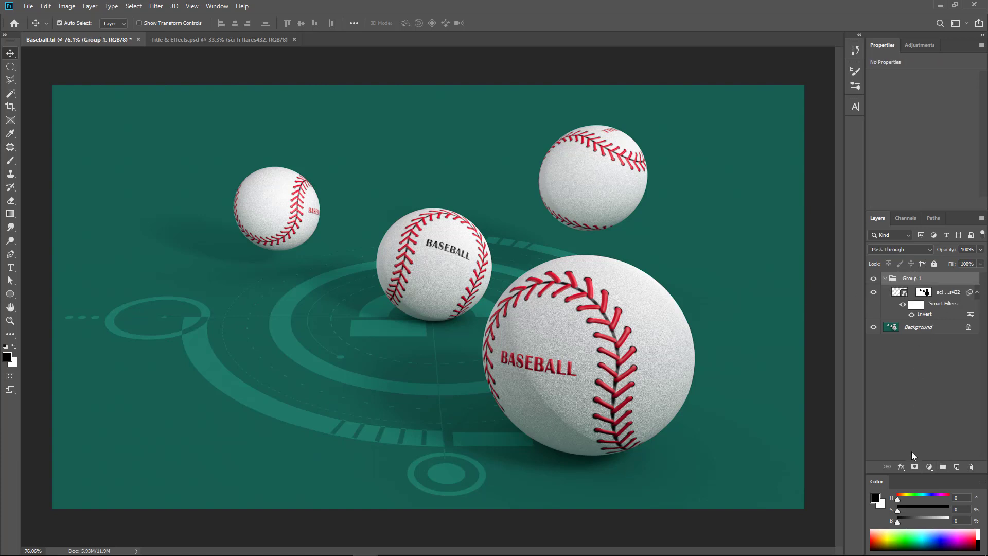
left_click(914, 466)
key("b")
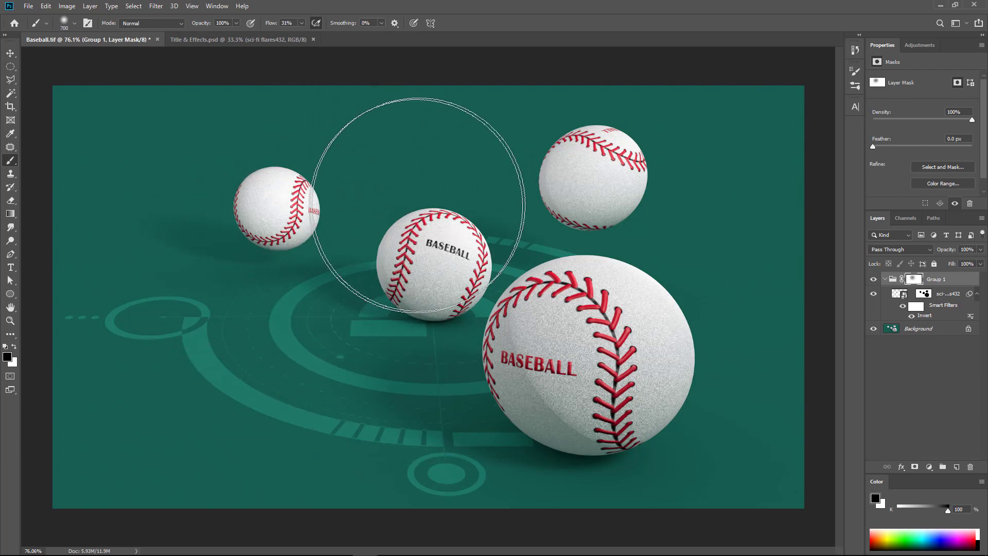
key("bracketleft")
key("bracketleft")
mouse_move(331, 187)
left_mouse_down()
mouse_move(503, 194)
mouse_move(359, 205)
mouse_move(607, 166)
mouse_move(398, 275)
mouse_move(276, 205)
mouse_move(98, 241)
left_mouse_up()
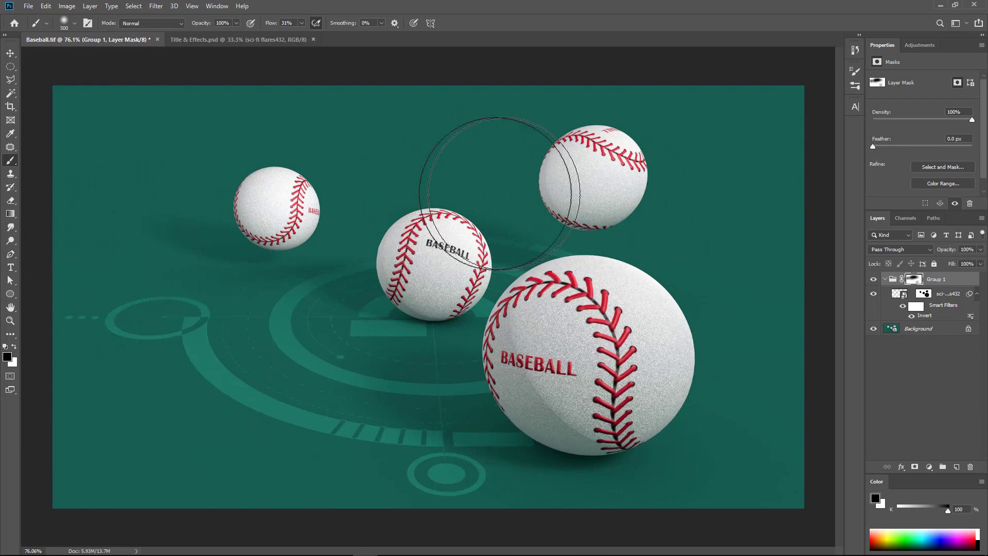
key("v")
left_click(902, 294)
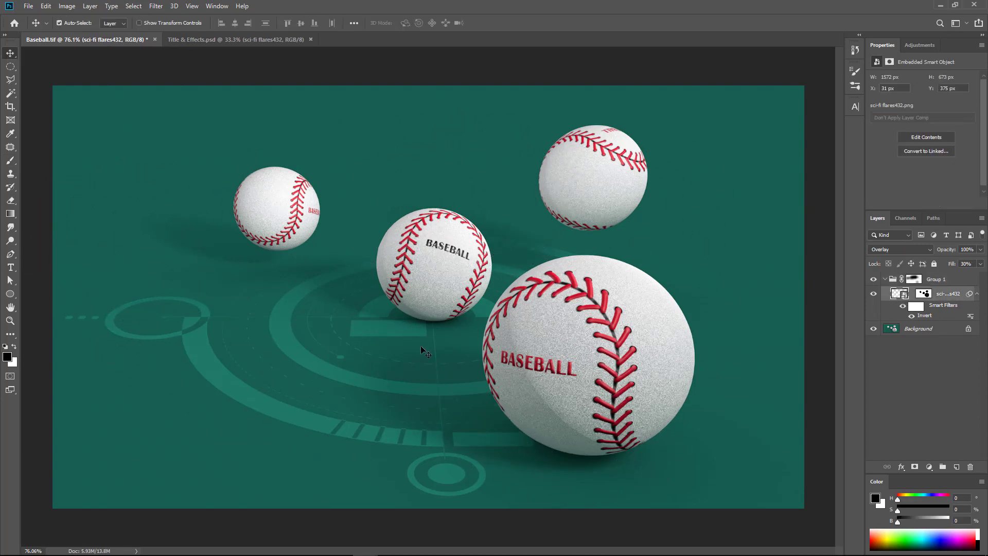
left_click_drag(399, 330, 399, 329)
Step: Bring the globes graphic from Title & Effects into Baseball.tif above Group 1
left_click(238, 40)
left_click_drag(471, 165, 185, 153)
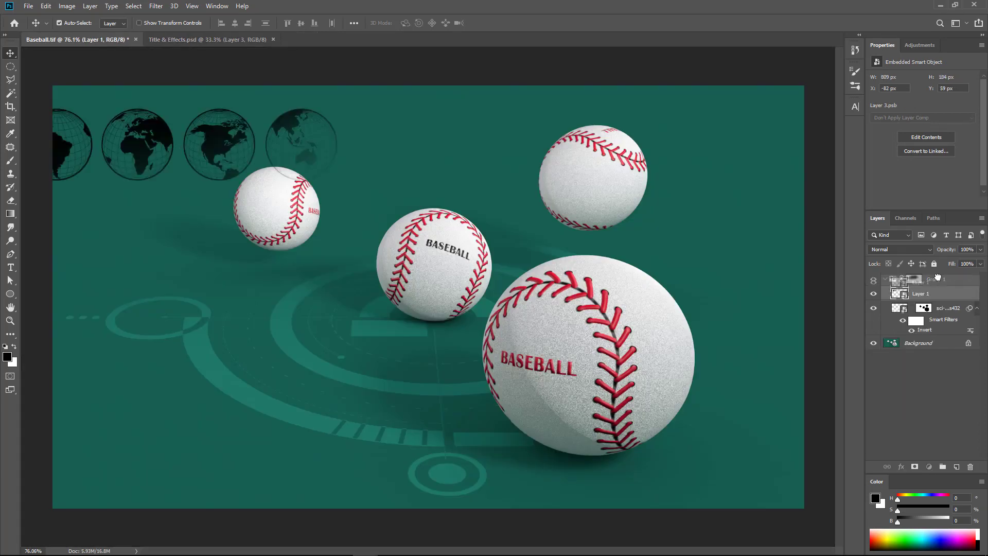
left_click_drag(937, 272, 936, 273)
left_click_drag(239, 159, 323, 155)
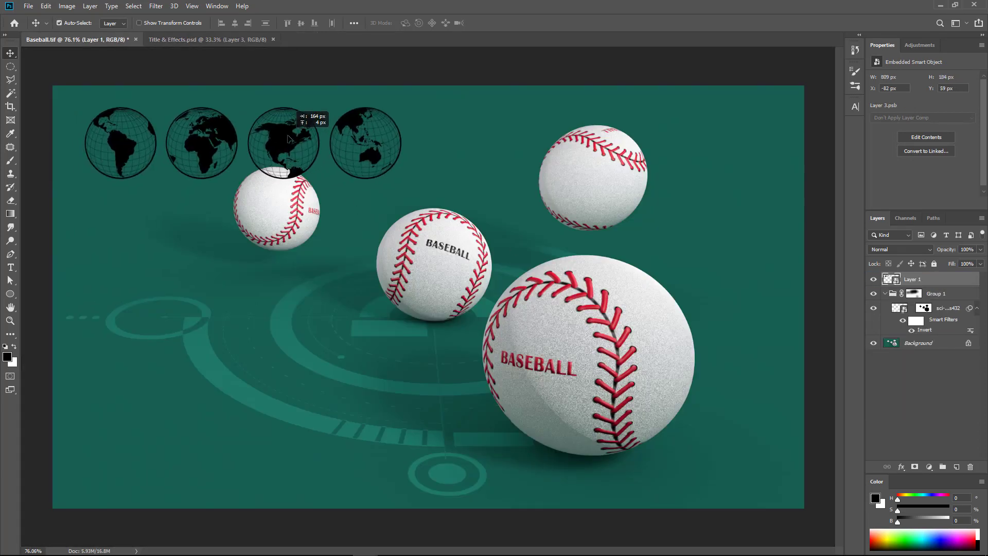
Step: Invert the globes, blend them in Overlay, and shrink them into the upper-left corner
left_click(67, 6)
left_click(198, 152)
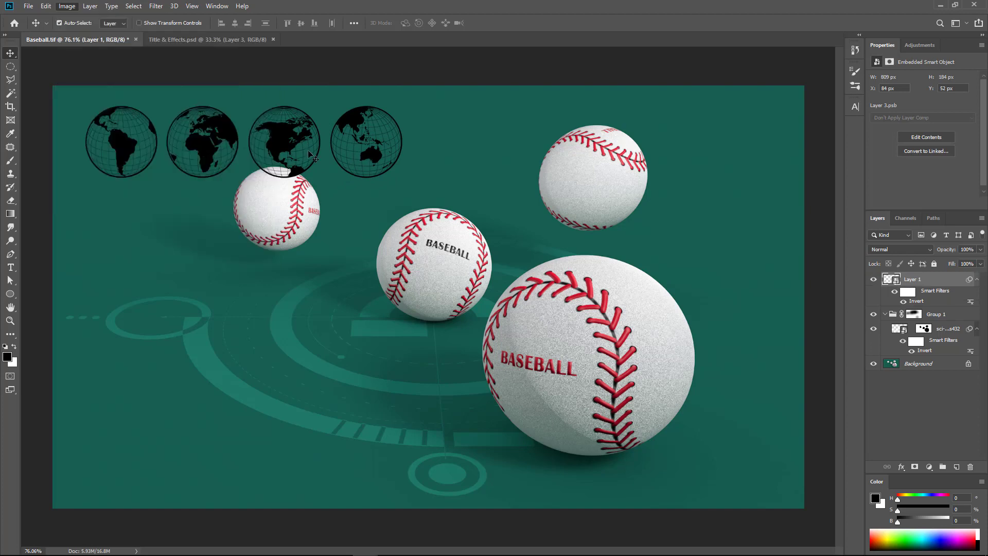
left_click(918, 252)
left_click(884, 360)
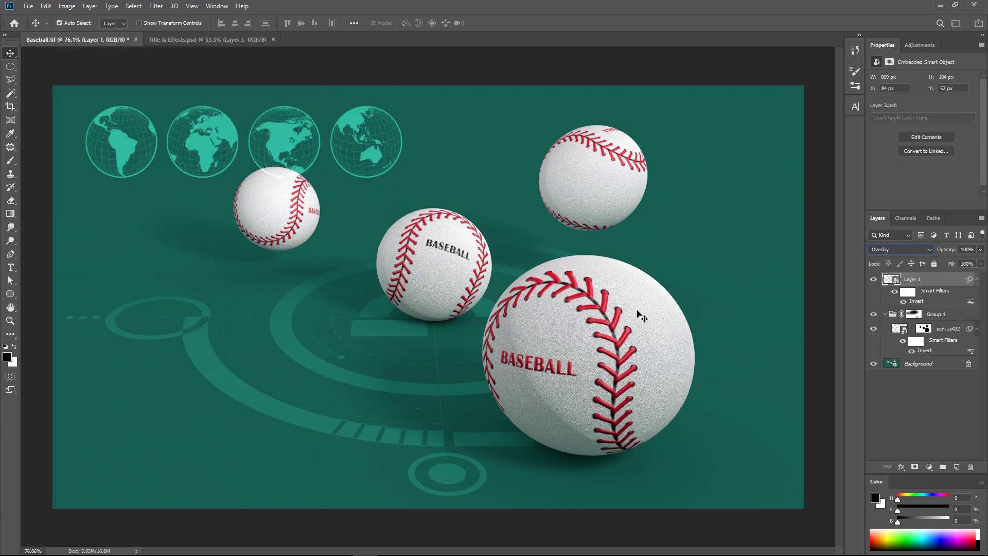
key("ctrl+t")
left_click(487, 217)
mouse_move(402, 106)
left_mouse_down()
mouse_move(232, 154)
mouse_move(209, 123)
mouse_move(163, 124)
left_mouse_up()
key("Return")
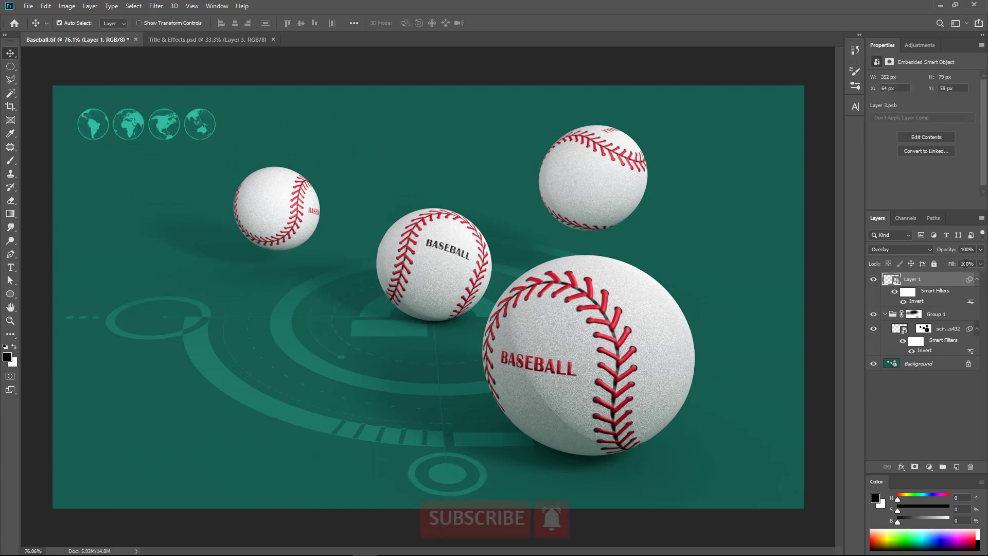
Step: Drop the globes layer to 48% fill and place the logo and channel text bottom-left
left_click_drag(965, 264, 926, 267)
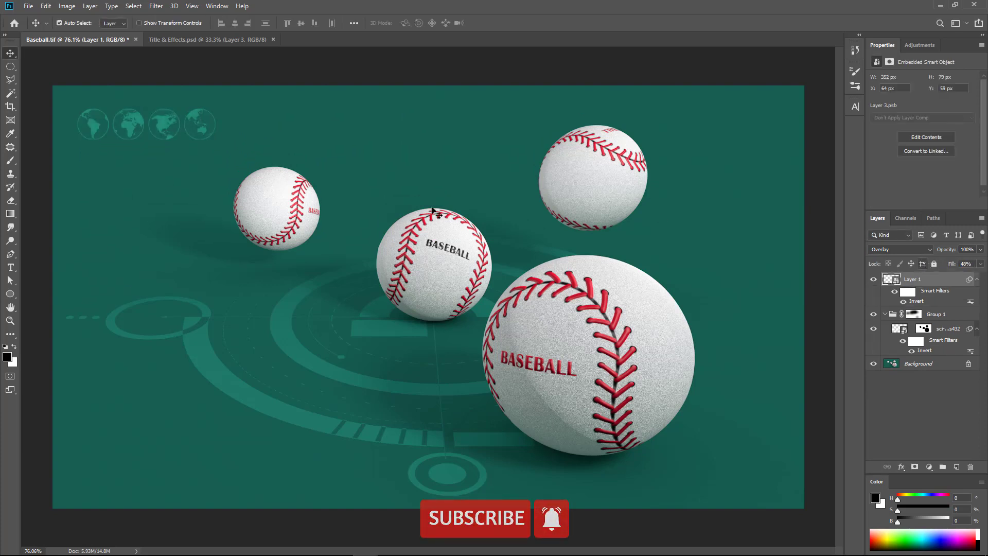
left_click_drag(164, 125, 166, 127)
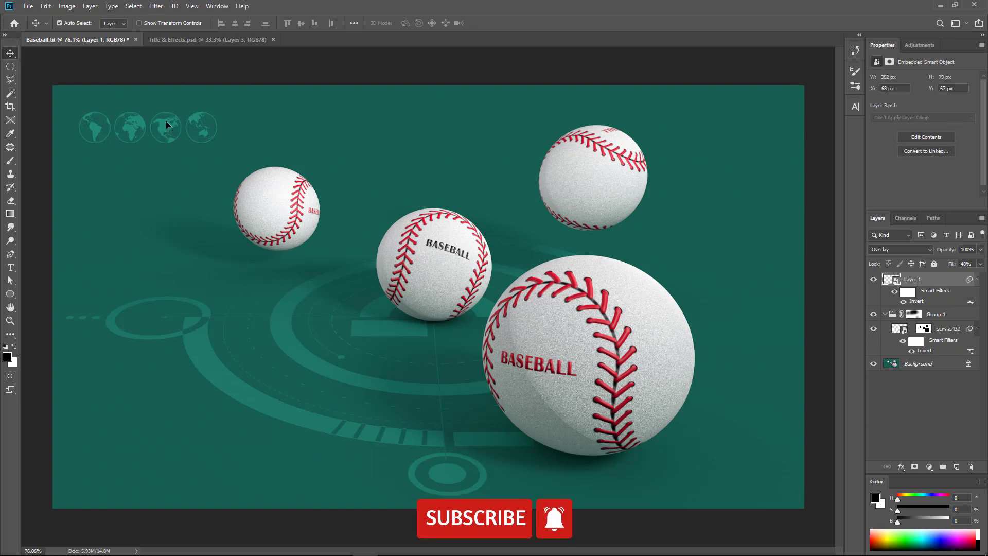
left_click_drag(105, 433, 102, 491)
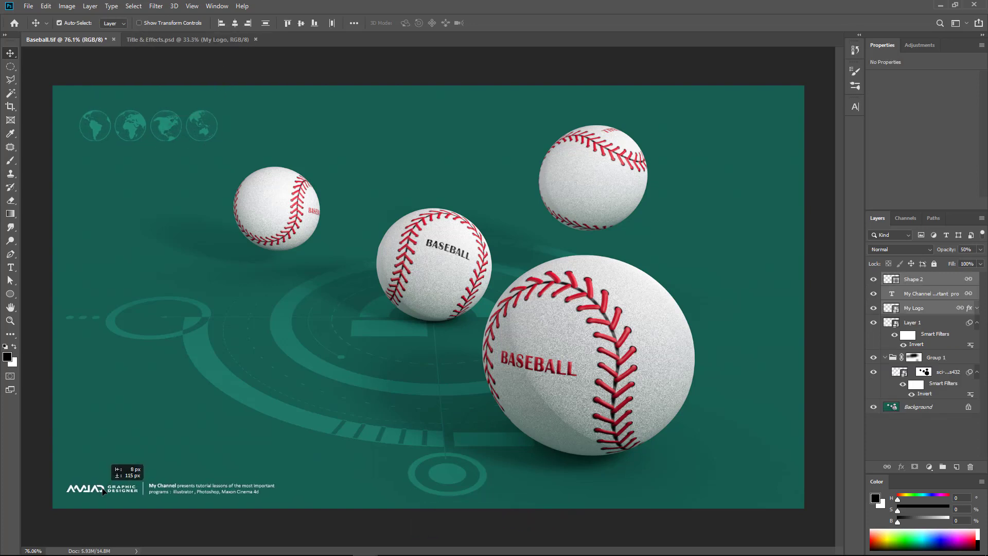
left_click(291, 518)
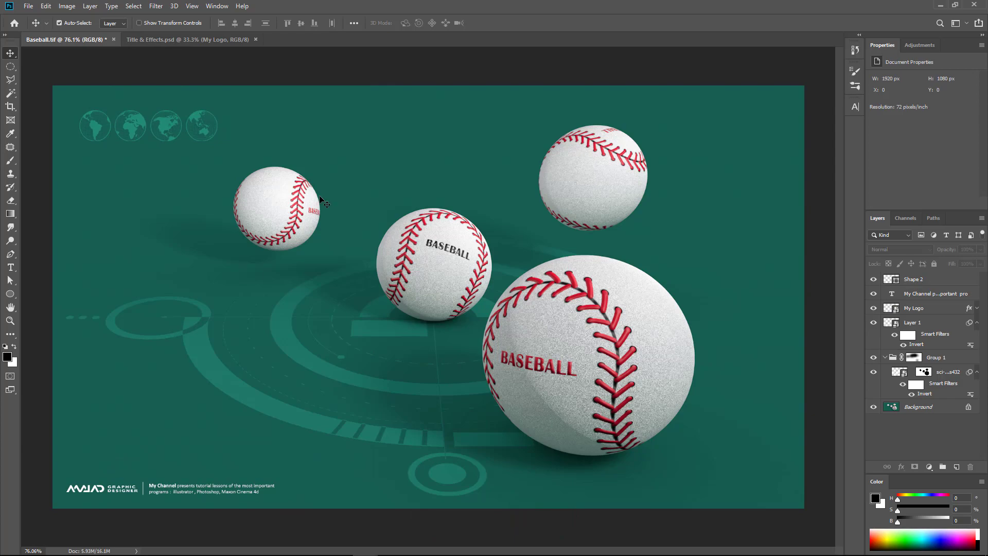